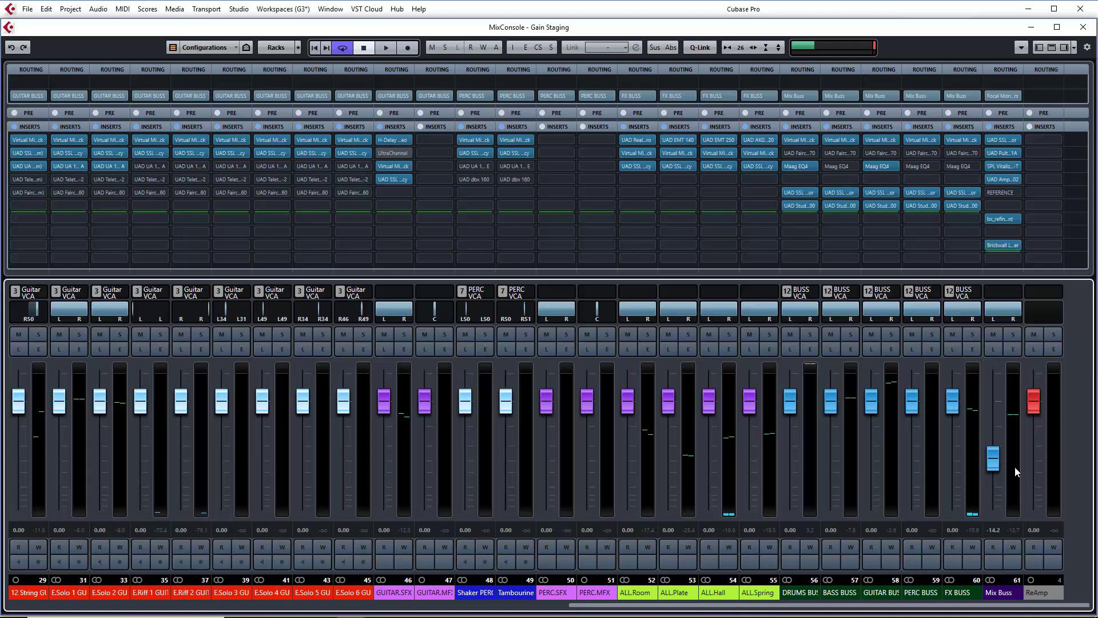
Step: Look over the MixConsole channels between the Mix Buss and the first drum channels
{"action": "left_click", "coordinate": [998, 459]}
{"action": "left_click_drag", "start_coordinate": [627, 608], "coordinate": [30, 605]}
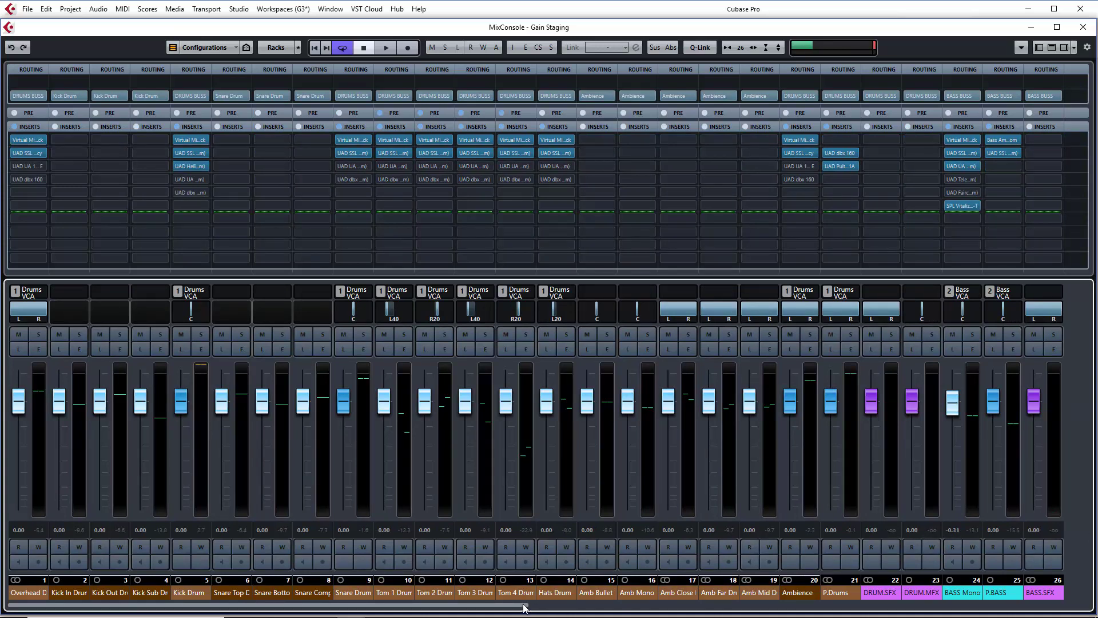
{"action": "left_click_drag", "start_coordinate": [519, 606], "coordinate": [1081, 604]}
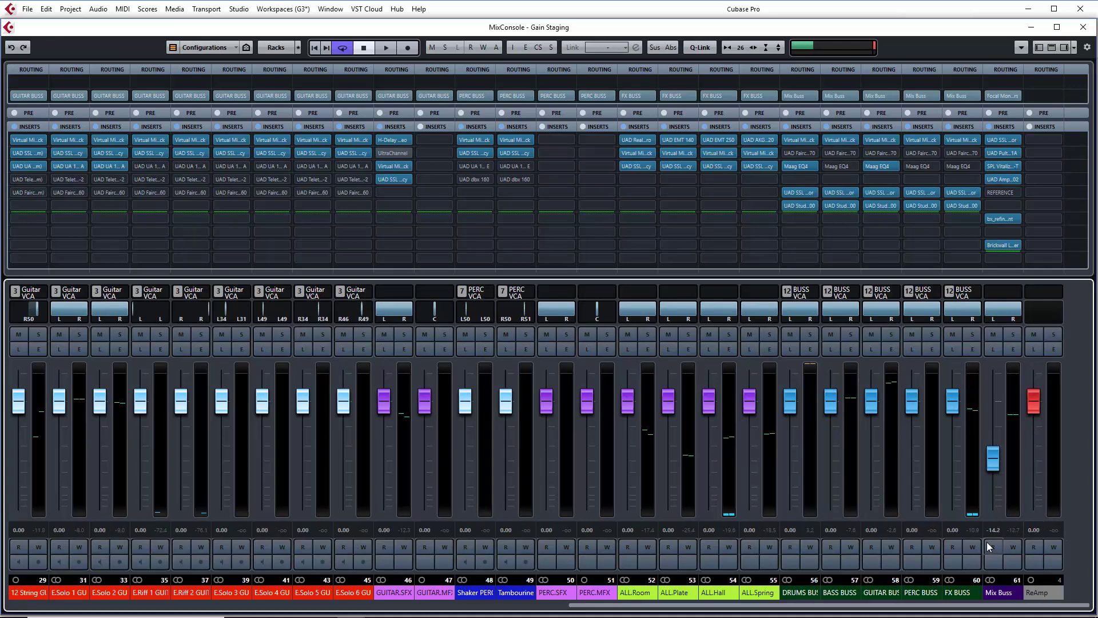
{"action": "left_click_drag", "start_coordinate": [1008, 605], "coordinate": [28, 609]}
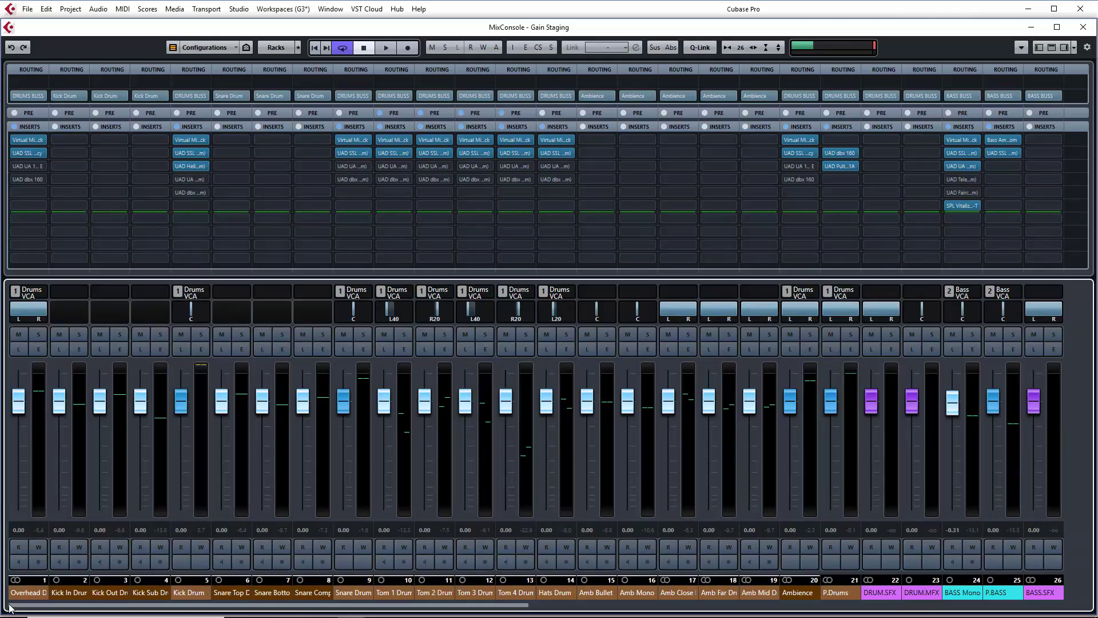
Step: Expand the Drum Tracks folder in the project window and enlarge the height of the Overhead Drums track
{"action": "key", "text": "F3"}
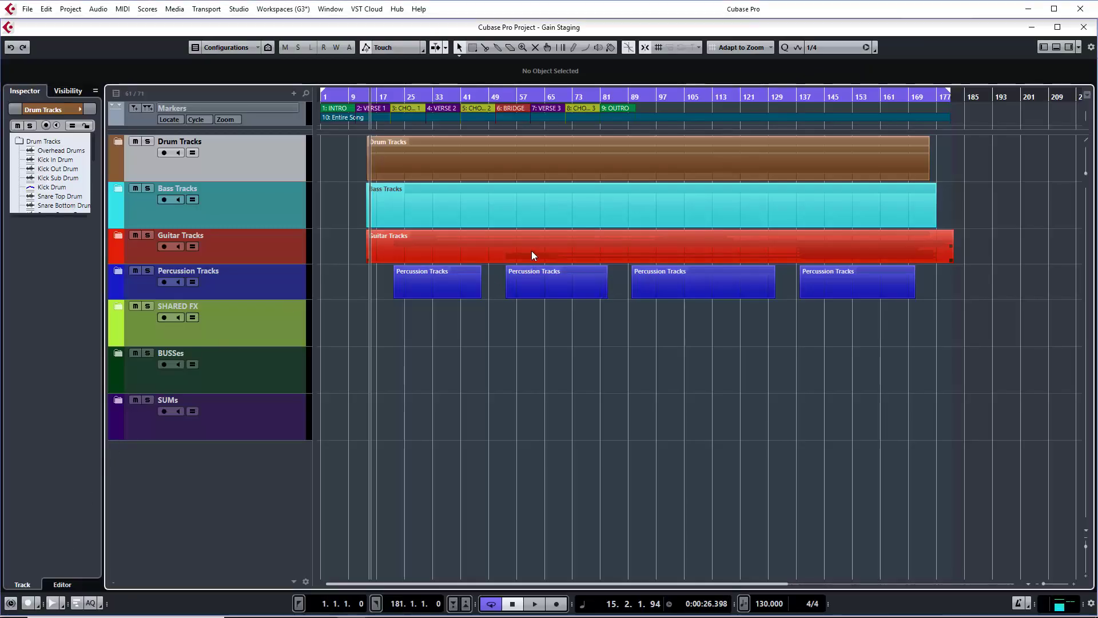
{"action": "left_click", "coordinate": [119, 140]}
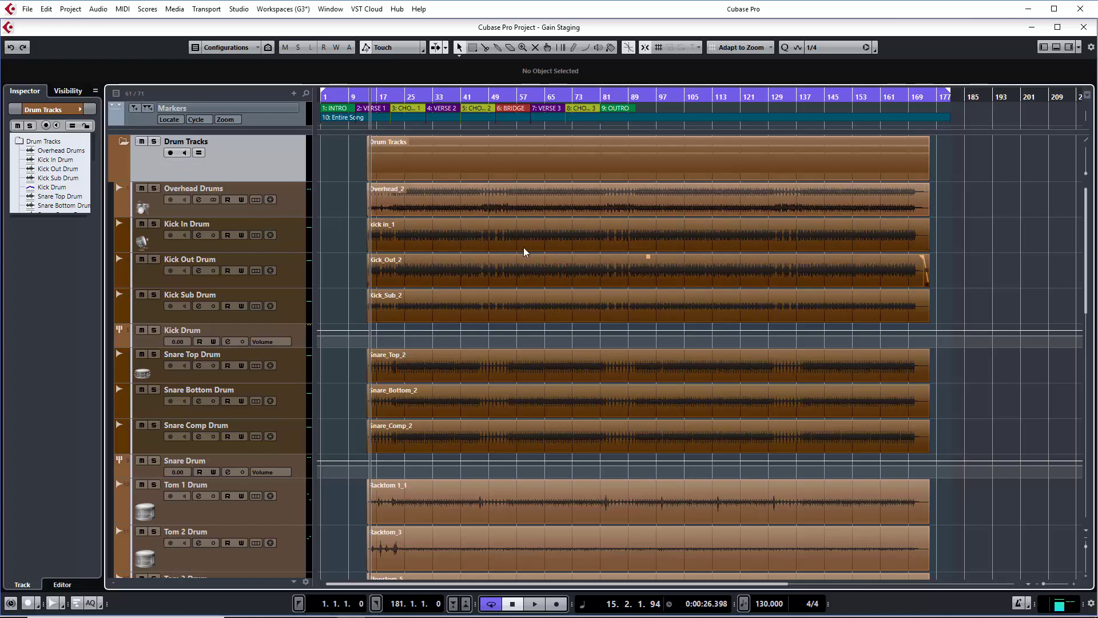
{"action": "scroll", "coordinate": [601, 538], "scroll_direction": "down", "scroll_amount": 3}
{"action": "scroll", "coordinate": [600, 533], "scroll_direction": "down", "scroll_amount": 9}
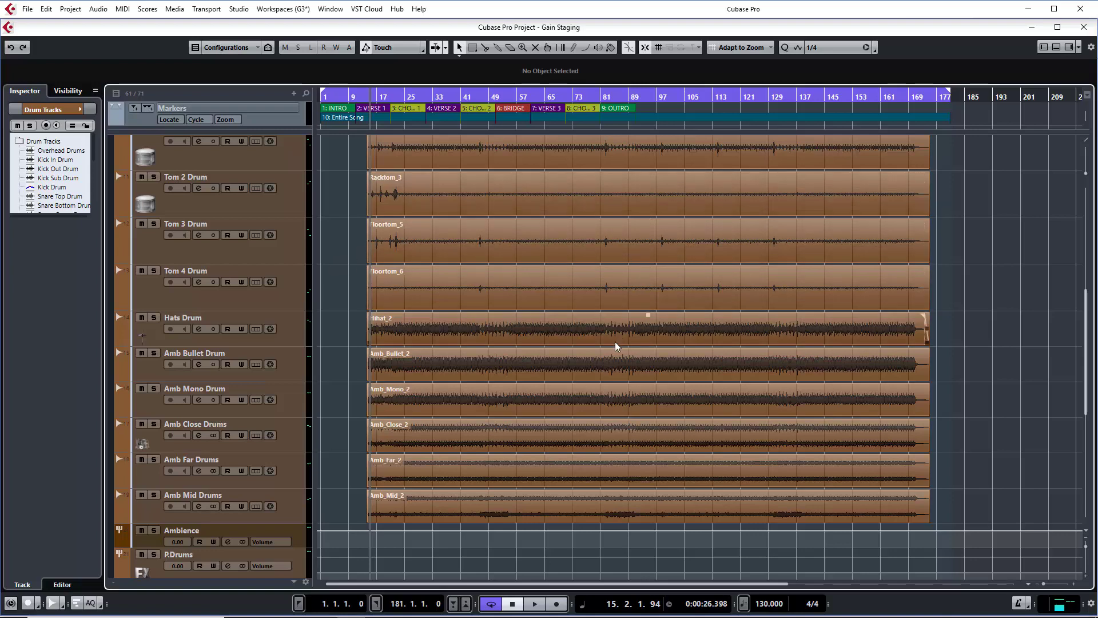
{"action": "scroll", "coordinate": [571, 320], "scroll_direction": "up", "scroll_amount": 9}
{"action": "scroll", "coordinate": [571, 325], "scroll_direction": "up", "scroll_amount": 3}
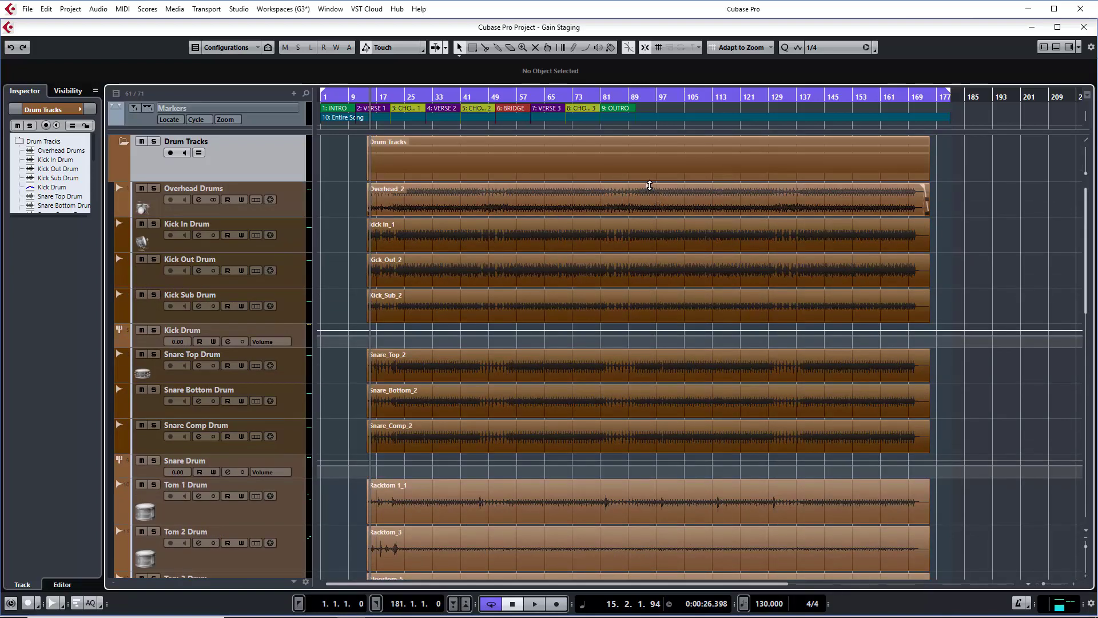
{"action": "left_click", "coordinate": [284, 213]}
{"action": "left_click_drag", "start_coordinate": [285, 306], "coordinate": [285, 310]}
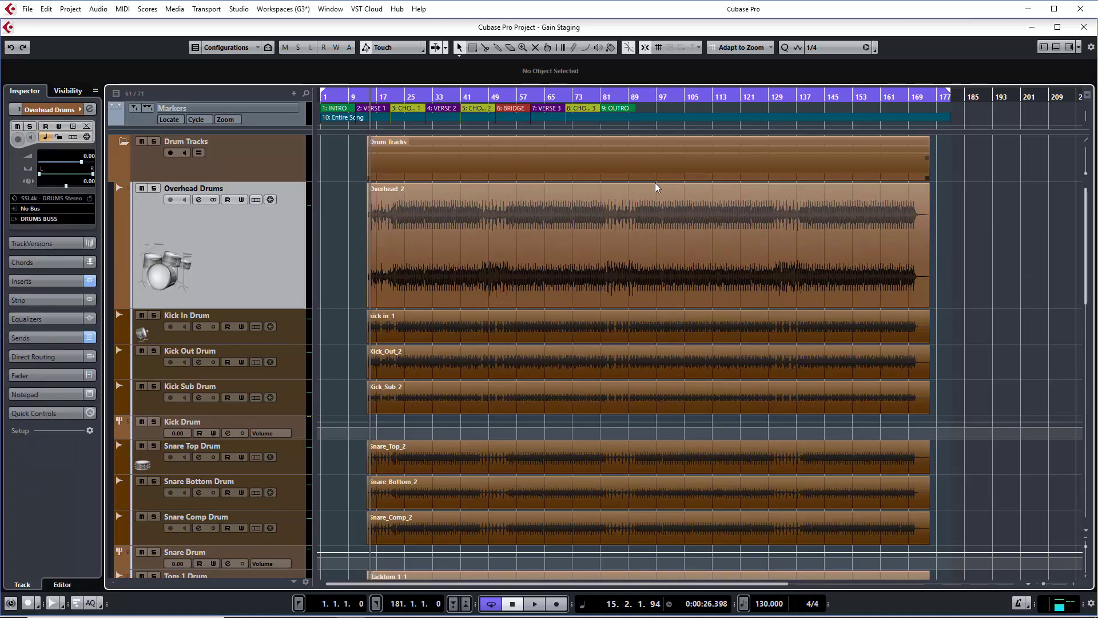
Step: Open the Virtual Mix Rack insert of the Overhead Drums channel to view its VU meter and close the channel settings
{"action": "left_click", "coordinate": [198, 200]}
{"action": "left_click_drag", "start_coordinate": [555, 120], "coordinate": [551, 175]}
{"action": "left_click", "coordinate": [525, 225]}
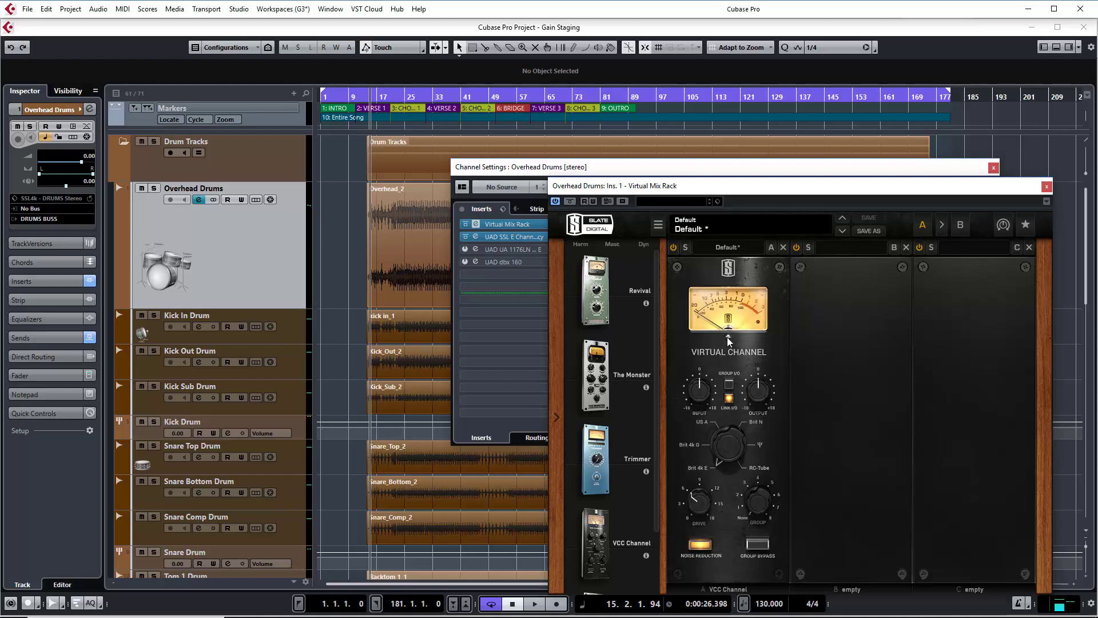
{"action": "mouse_move", "coordinate": [728, 338]}
{"action": "left_click", "coordinate": [993, 168]}
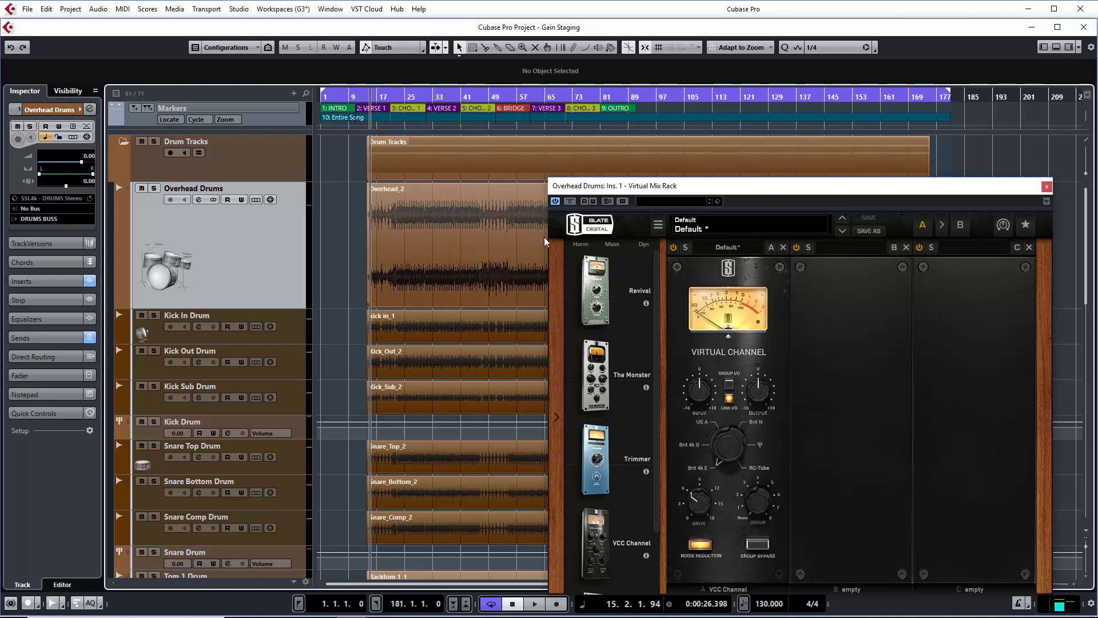
Step: Try adjusting the clip volume of the Overhead_2 event with the Virtual Mix Rack window moved clear of it
{"action": "left_click_drag", "start_coordinate": [609, 181], "coordinate": [554, 240]}
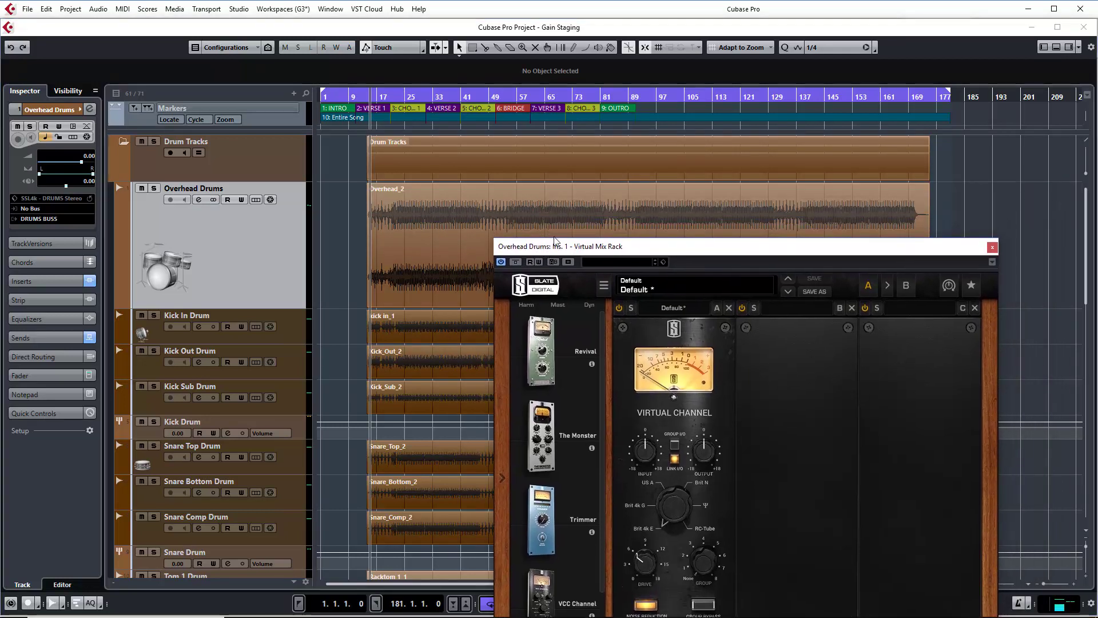
{"action": "left_click", "coordinate": [646, 189]}
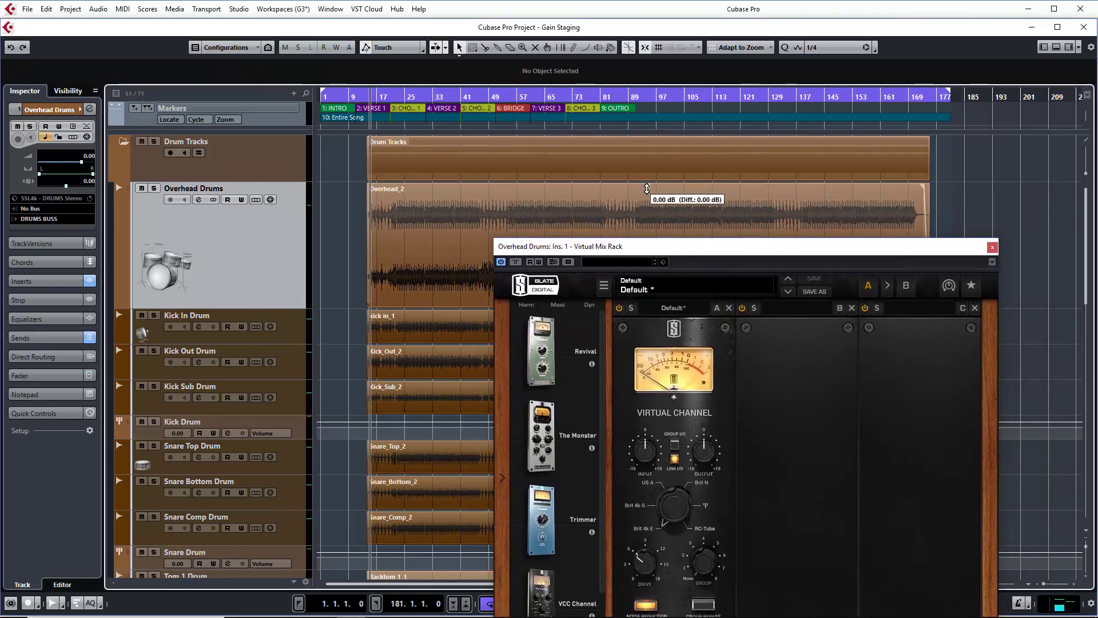
{"action": "mouse_move", "coordinate": [647, 189]}
{"action": "left_mouse_down"}
{"action": "mouse_move", "coordinate": [650, 222]}
{"action": "mouse_move", "coordinate": [662, 119]}
{"action": "mouse_move", "coordinate": [658, 207]}
{"action": "mouse_move", "coordinate": [656, 186]}
{"action": "left_mouse_up"}
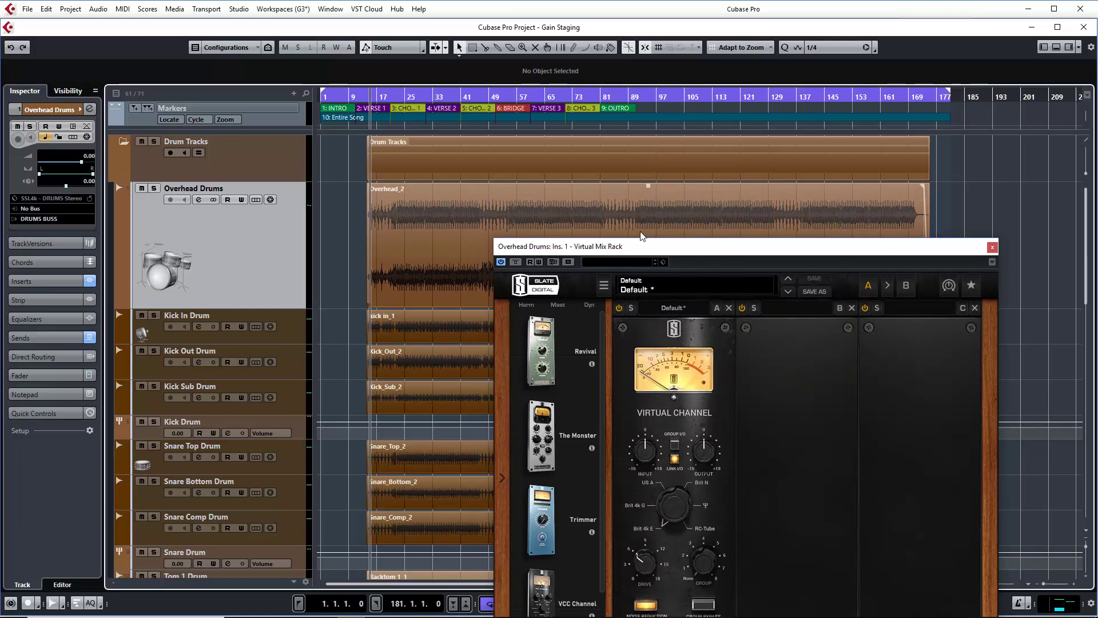
Step: Reposition the Virtual Mix Rack window beside the Overhead_2 volume handle and close it
{"action": "left_click_drag", "start_coordinate": [655, 247], "coordinate": [684, 213]}
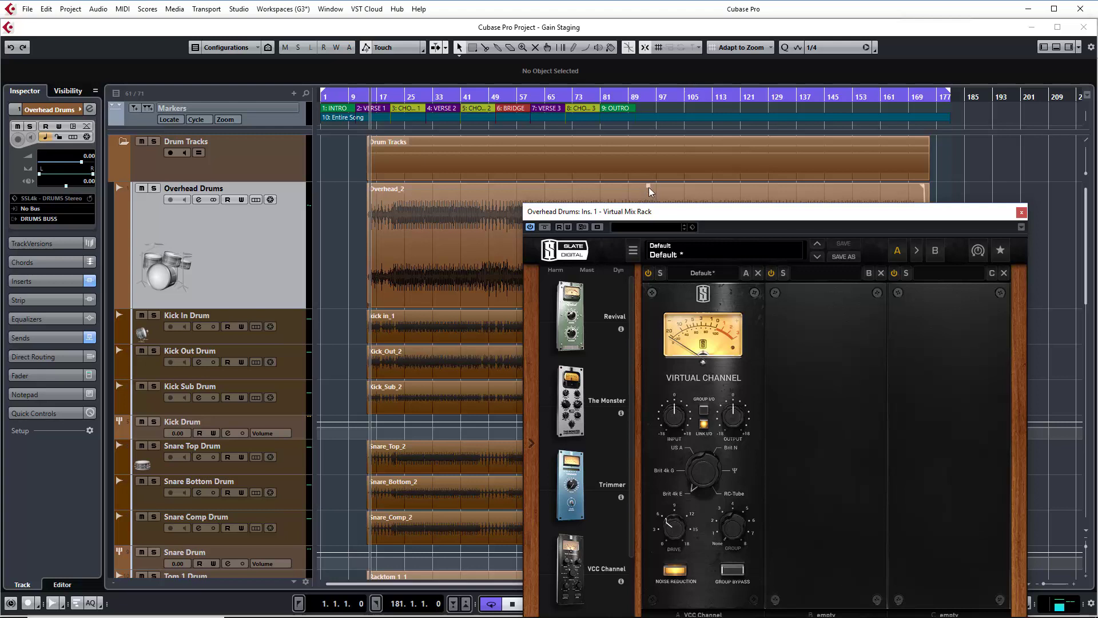
{"action": "left_click_drag", "start_coordinate": [654, 212], "coordinate": [634, 167]}
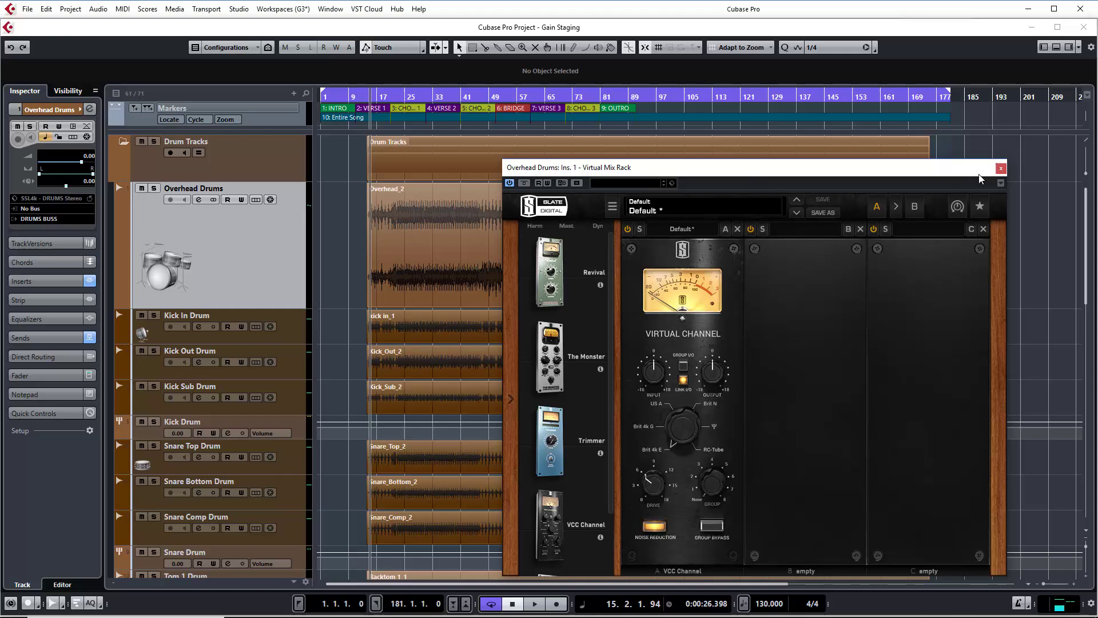
{"action": "left_click", "coordinate": [1001, 169]}
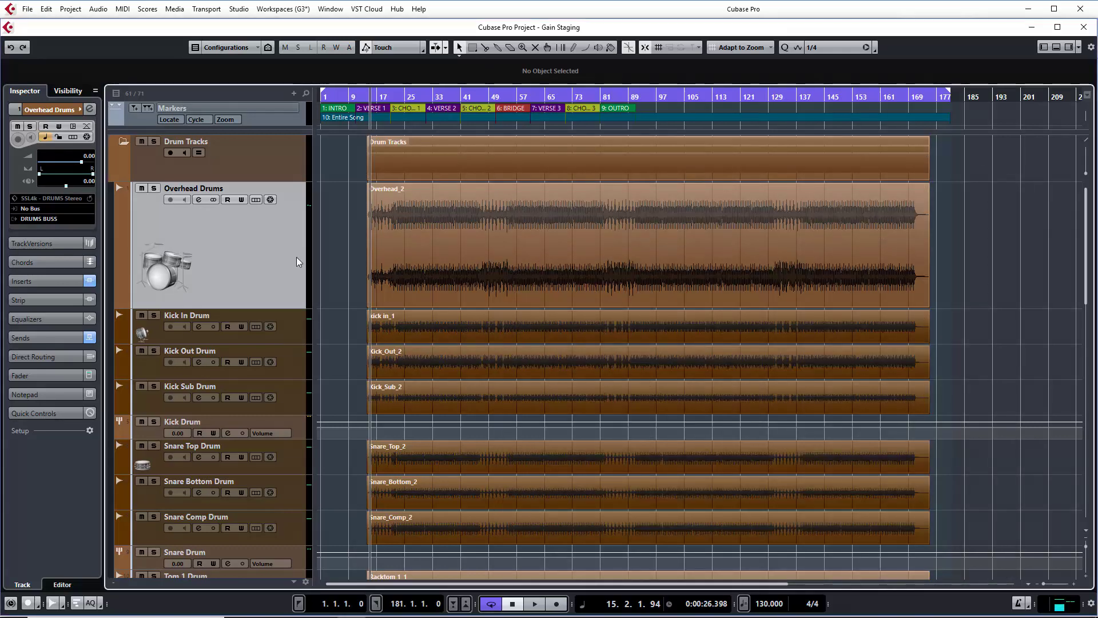
Step: Open the Overhead Drums channel settings and try out different pre-gain amounts in the Equalizer view
{"action": "left_click", "coordinate": [199, 199]}
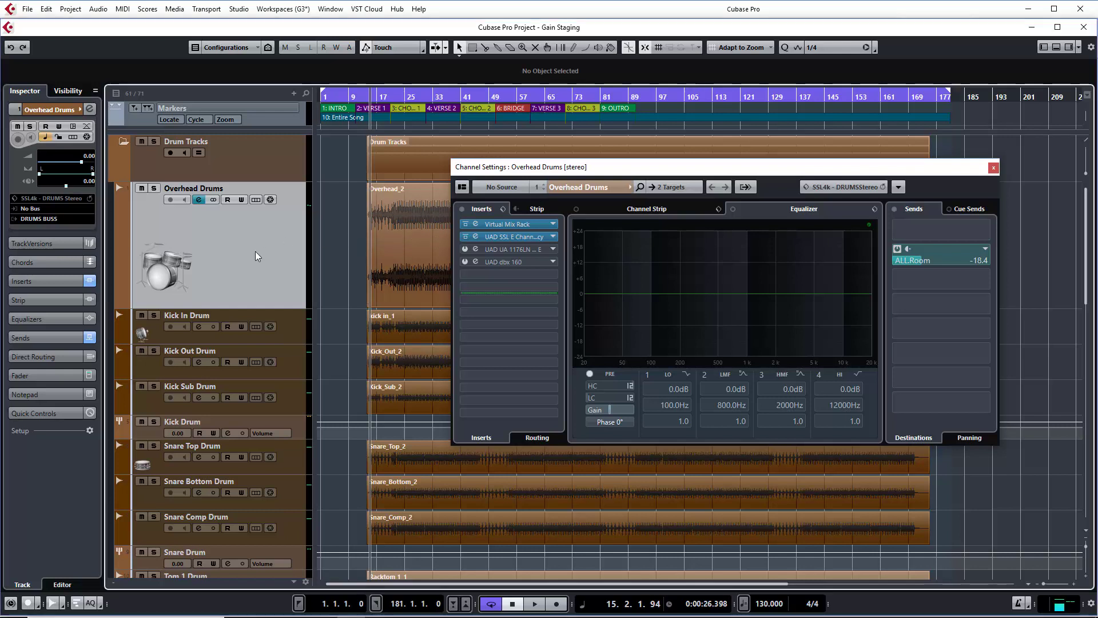
{"action": "left_click_drag", "start_coordinate": [539, 170], "coordinate": [479, 176]}
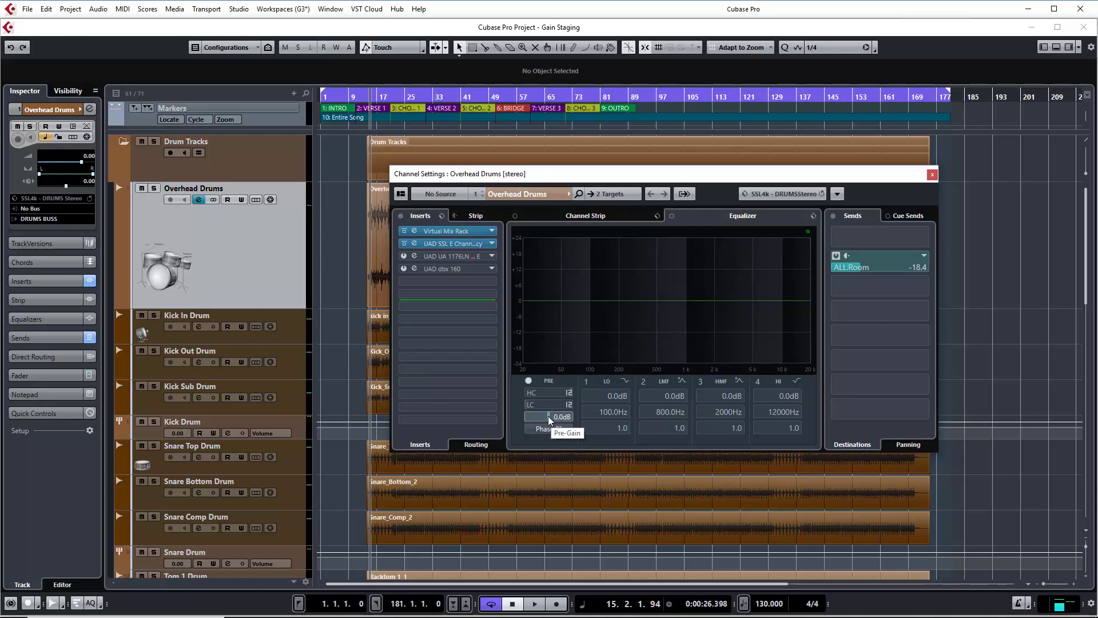
{"action": "left_click_drag", "start_coordinate": [562, 417], "coordinate": [574, 420]}
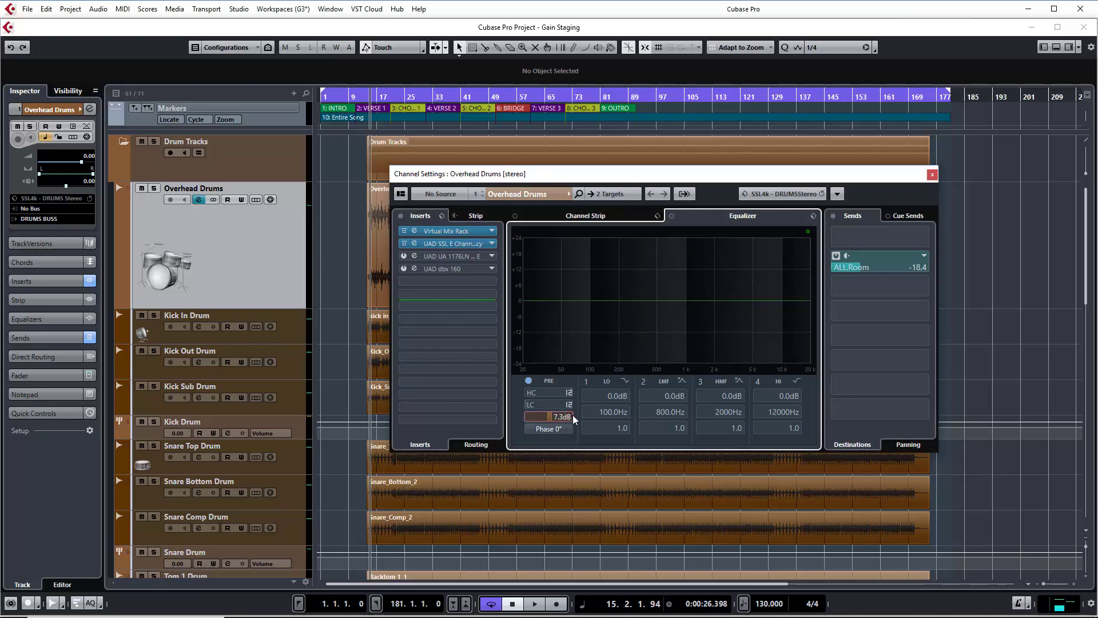
{"action": "scroll", "coordinate": [568, 417], "scroll_direction": "up", "scroll_amount": 7}
{"action": "scroll", "coordinate": [550, 422], "scroll_direction": "down", "scroll_amount": 1}
{"action": "scroll", "coordinate": [551, 421], "scroll_direction": "up", "scroll_amount": 2}
Step: Set the Overhead Drums pre-gain to 0 dB
{"action": "double_click", "coordinate": [561, 420]}
{"action": "type", "text": "0"}
{"action": "key", "text": "Return"}
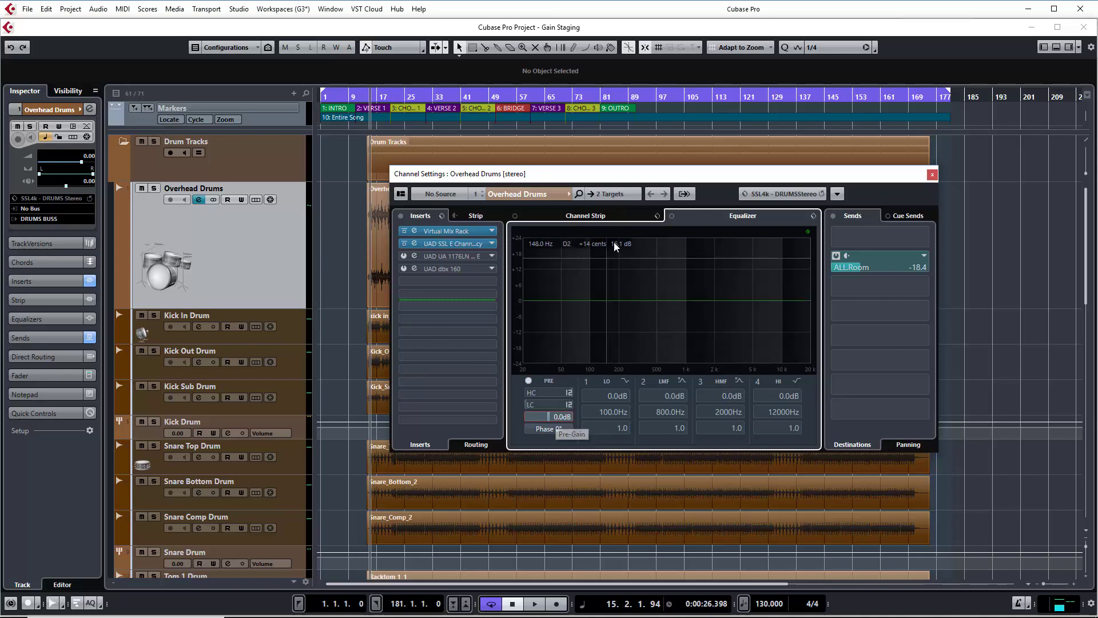
Step: Try adjusting the Overhead Drums pre-gain in both the Channel Strip view and the Equalizer view
{"action": "left_click", "coordinate": [575, 220]}
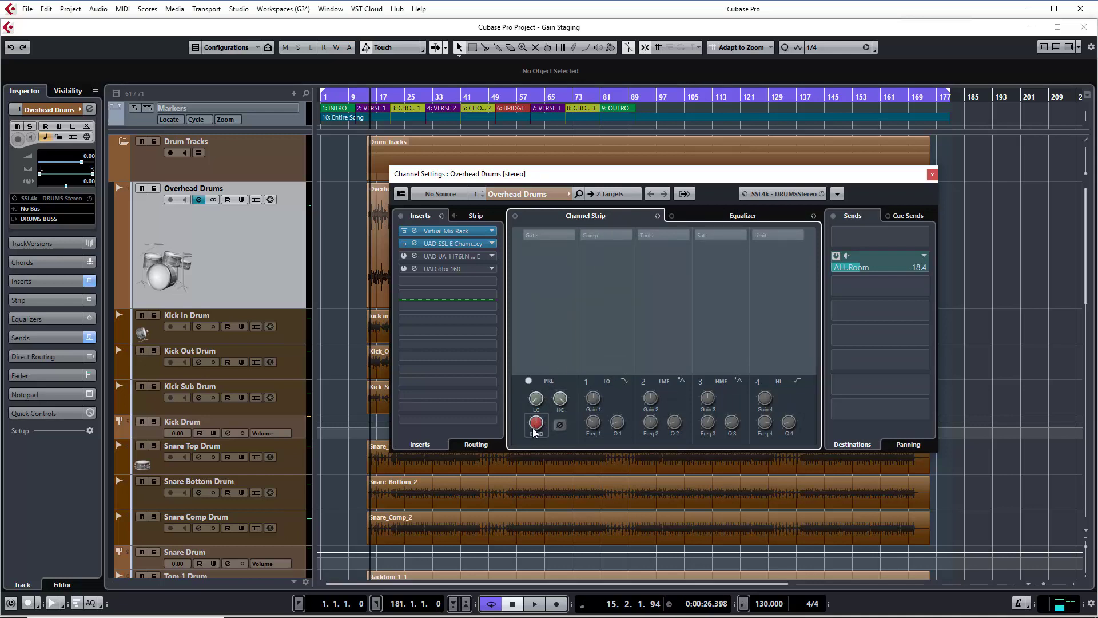
{"action": "left_click_drag", "start_coordinate": [536, 429], "coordinate": [540, 409]}
{"action": "left_click_drag", "start_coordinate": [539, 423], "coordinate": [540, 412]}
{"action": "left_click", "coordinate": [729, 216]}
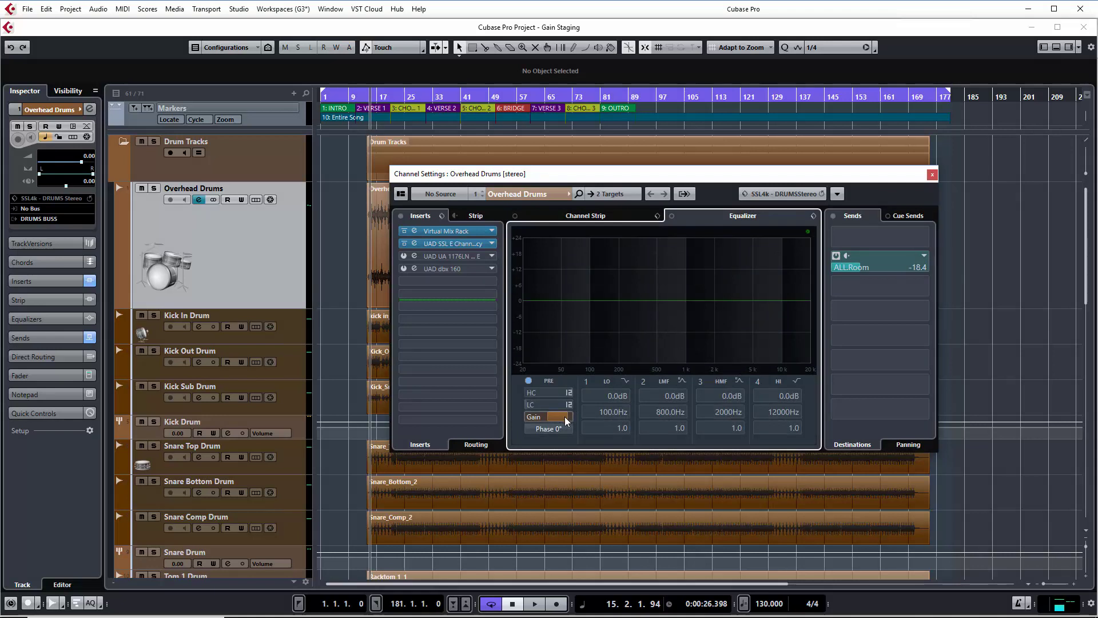
{"action": "left_click_drag", "start_coordinate": [567, 417], "coordinate": [508, 420]}
Step: Reset the Overhead Drums pre-gain to its default in the Channel Strip view and close the channel settings
{"action": "left_click", "coordinate": [602, 220]}
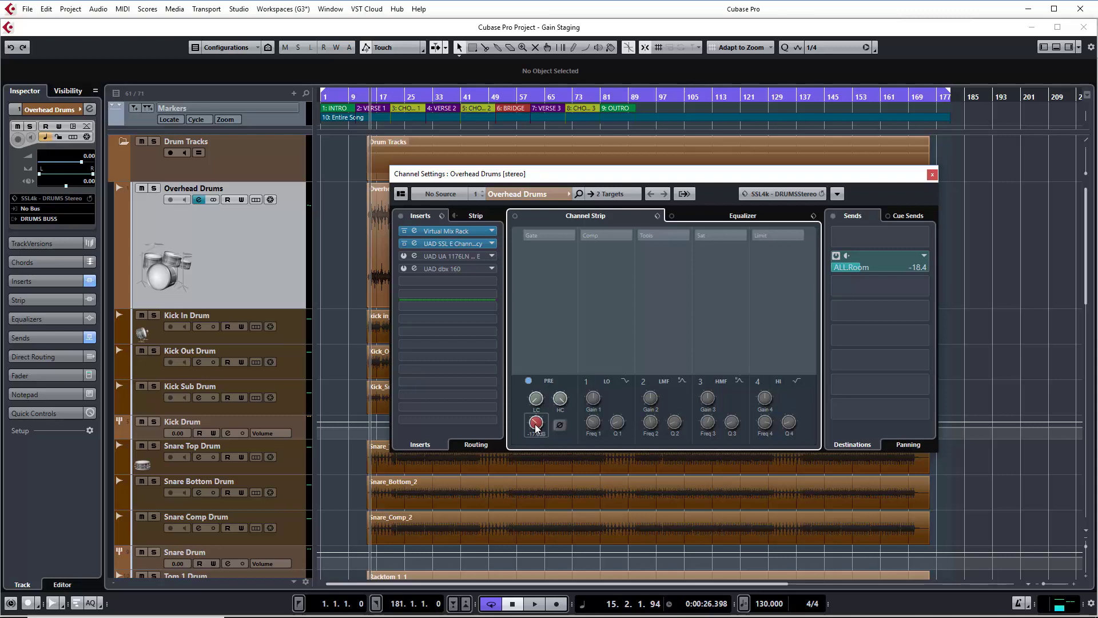
{"action": "left_click", "coordinate": [539, 426], "text": "ctrl"}
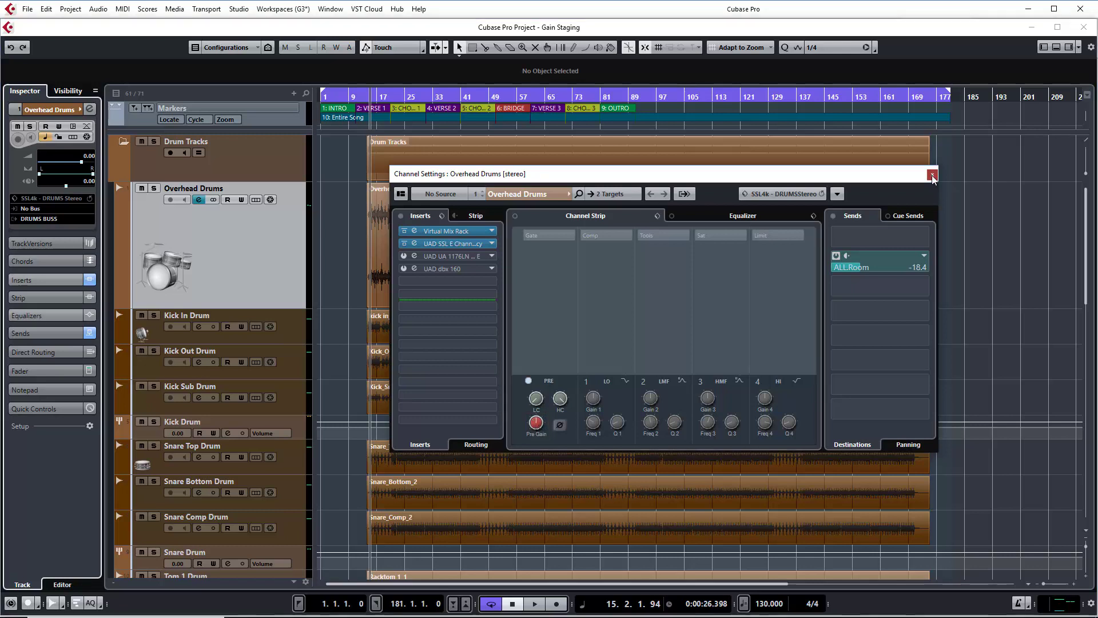
{"action": "left_click", "coordinate": [932, 175]}
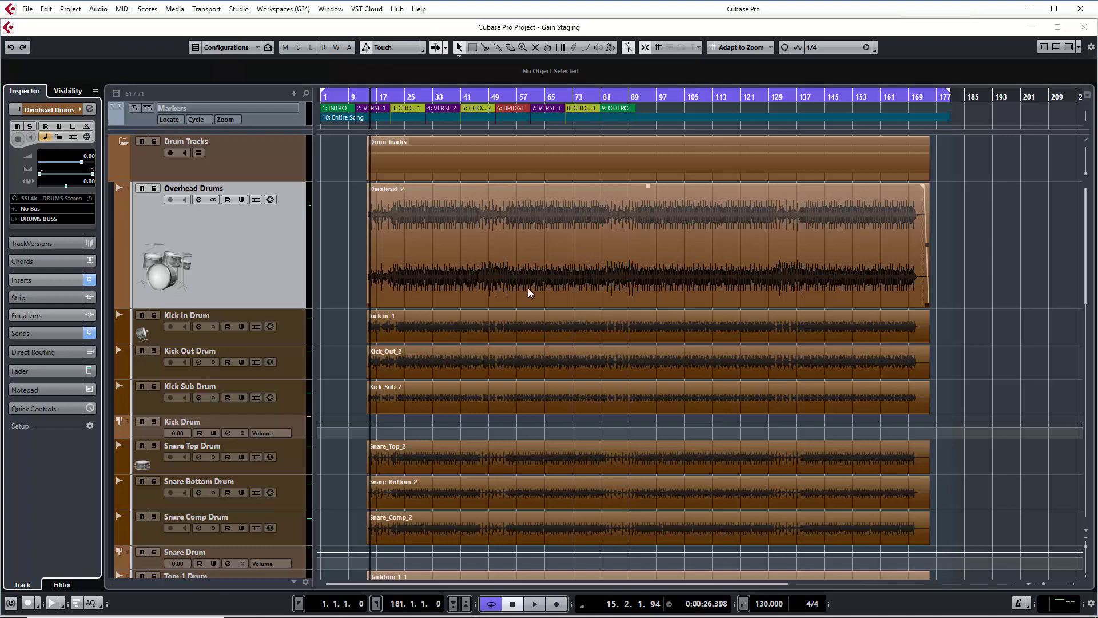
Step: Expand the Pre racks in the MixConsole and compare the pre-gain control in the Overhead Drums Equalizer and Channel Strip views
{"action": "key", "text": "F3"}
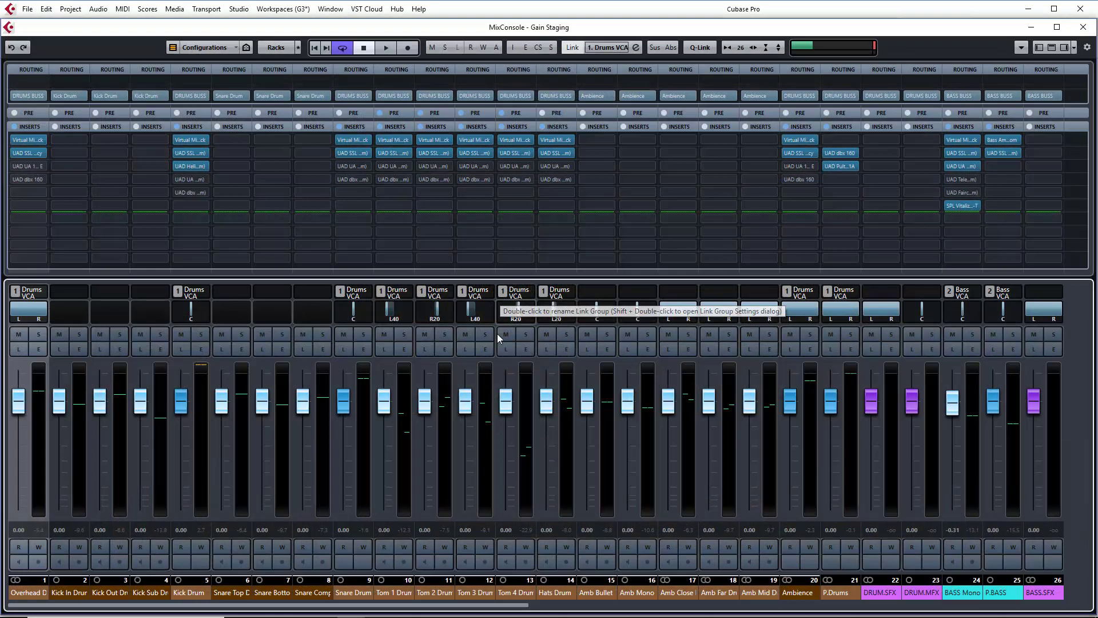
{"action": "left_click", "coordinate": [31, 113]}
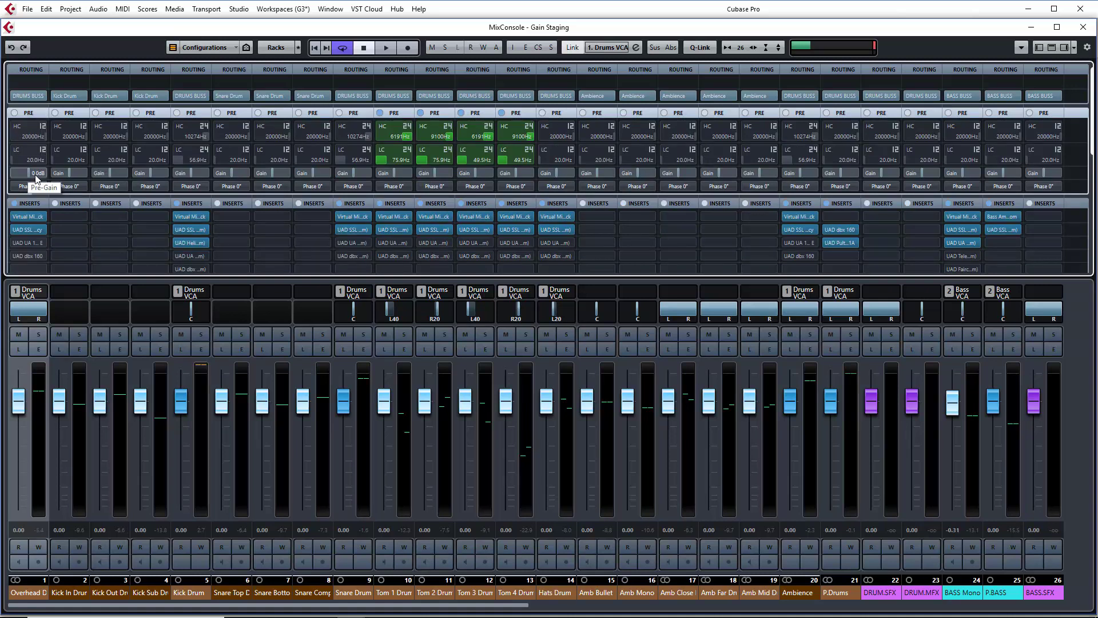
{"action": "left_click", "coordinate": [39, 349]}
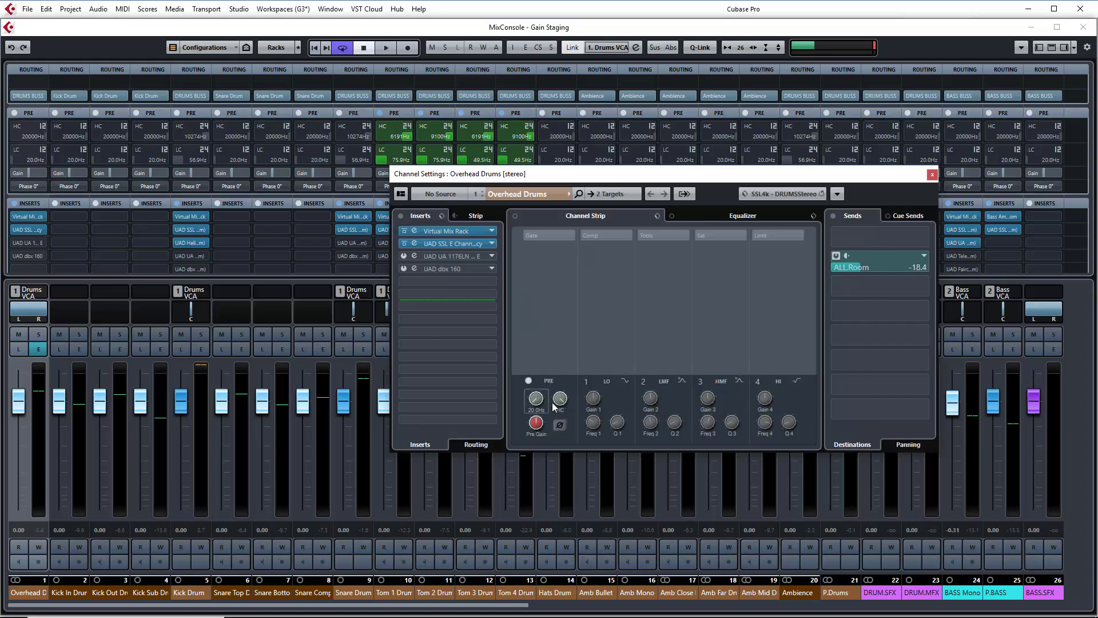
{"action": "left_click", "coordinate": [739, 216]}
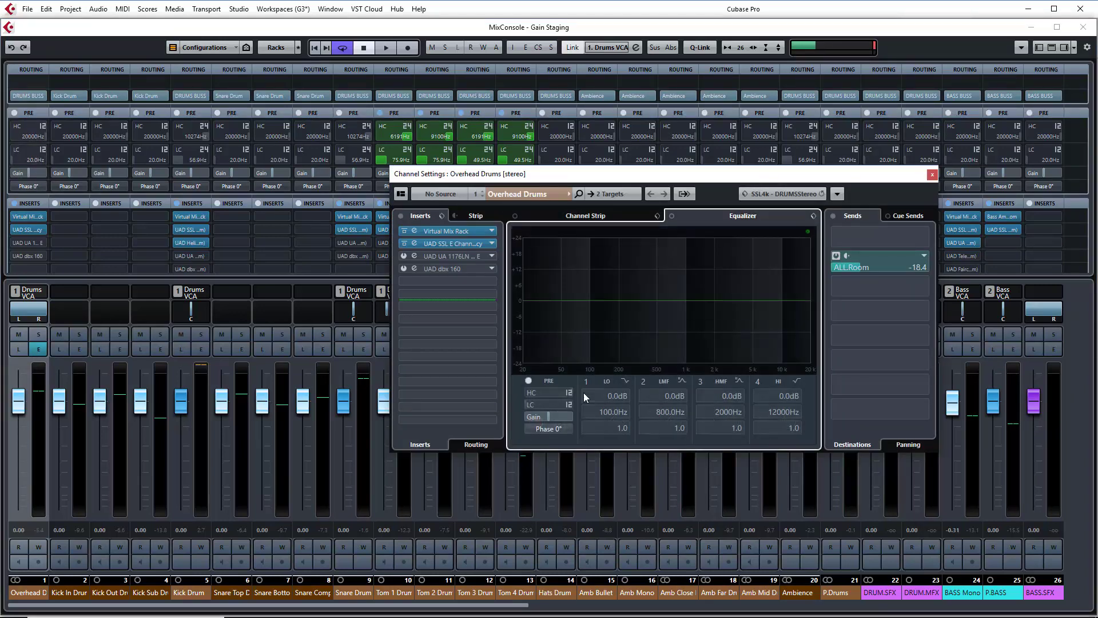
{"action": "left_click", "coordinate": [580, 214]}
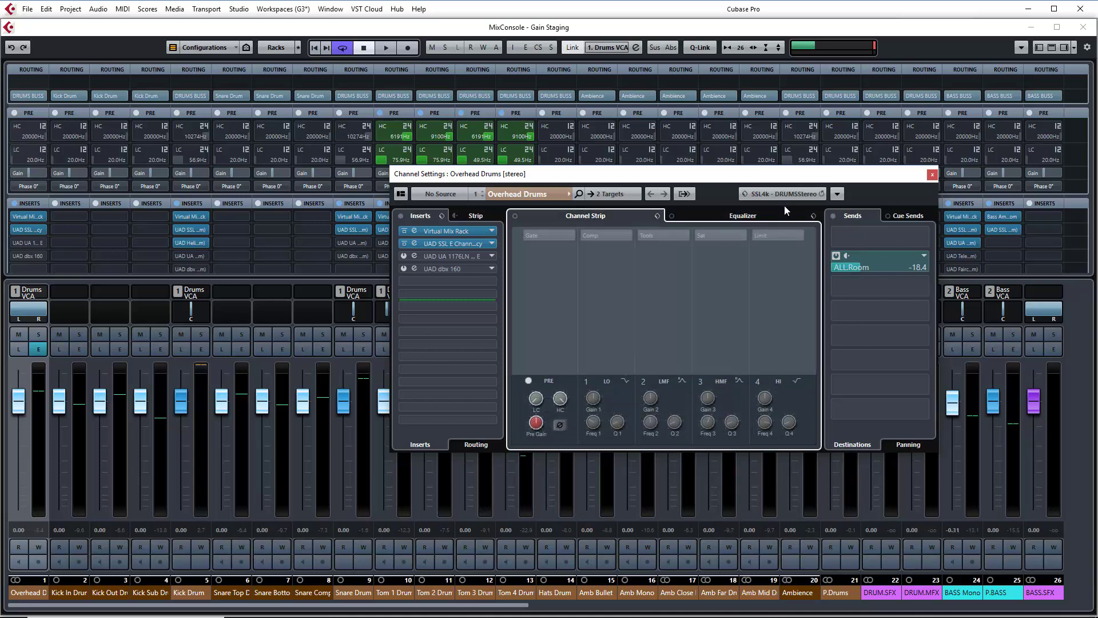
{"action": "left_click", "coordinate": [780, 213]}
{"action": "left_click", "coordinate": [933, 175]}
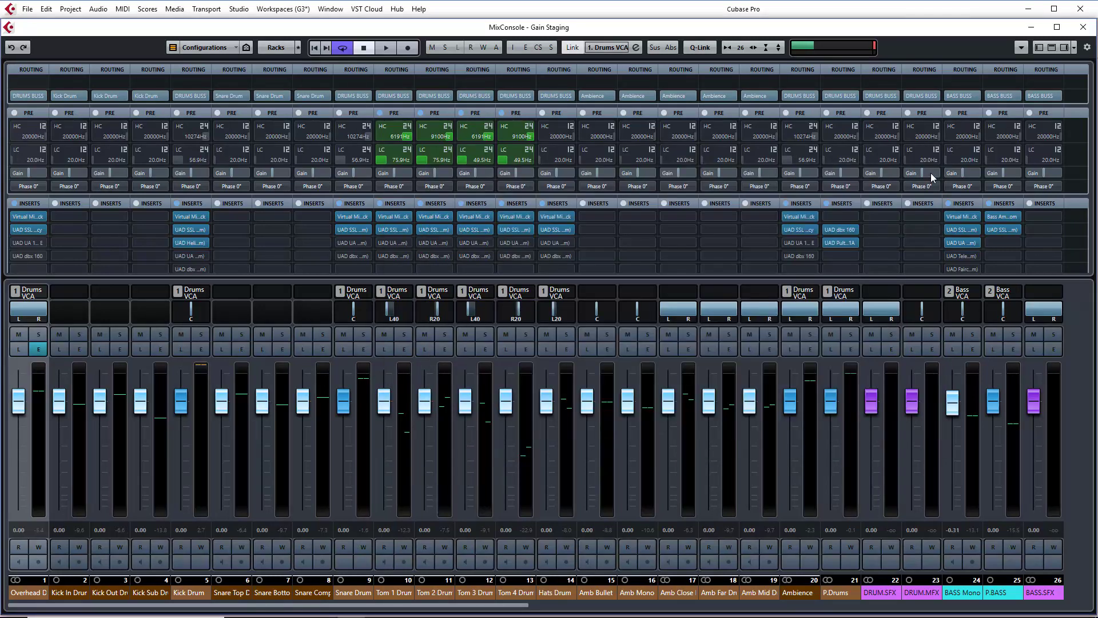
Step: Collapse the Pre racks and hide the Pre (Filters/Gain/Phase) rack type in the MixConsole
{"action": "left_click", "coordinate": [29, 114]}
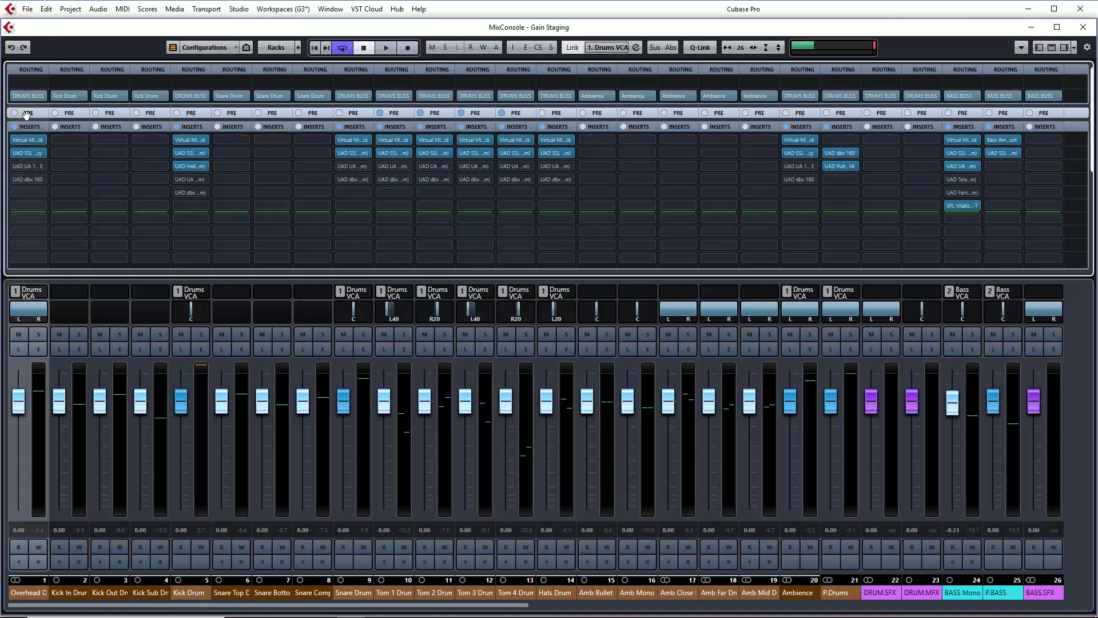
{"action": "left_click", "coordinate": [29, 114]}
{"action": "left_click", "coordinate": [29, 114]}
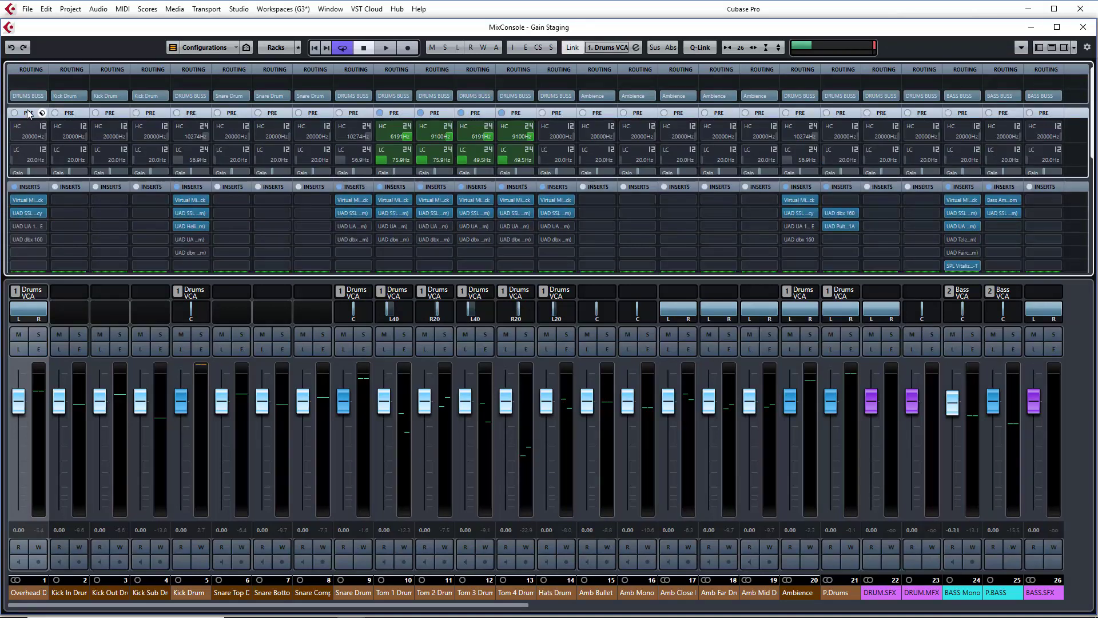
{"action": "left_click", "coordinate": [276, 47]}
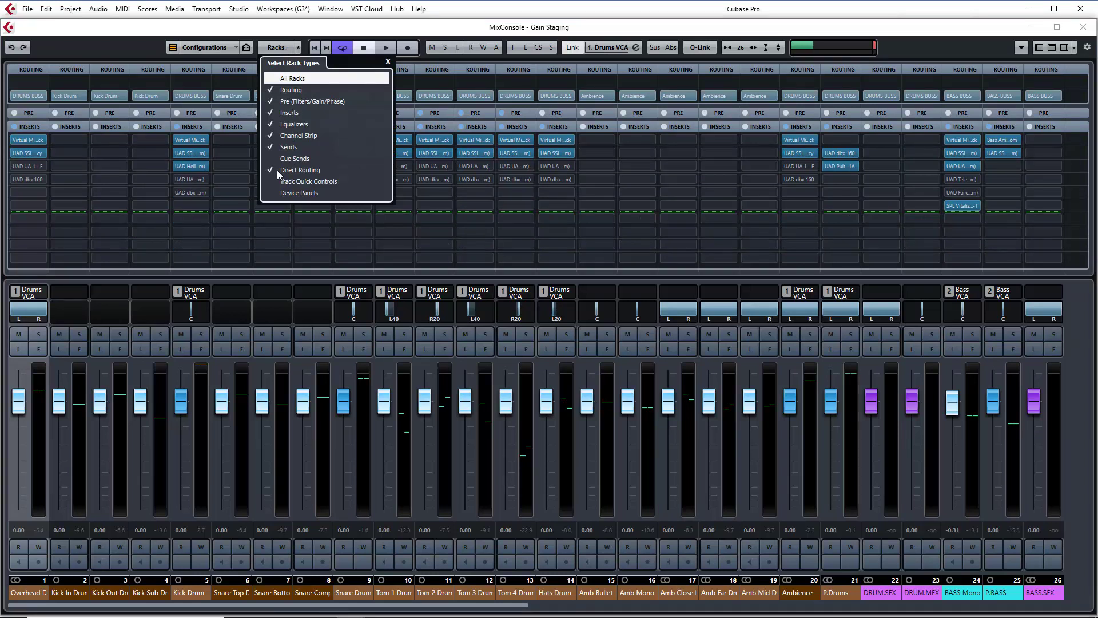
{"action": "left_click", "coordinate": [272, 102]}
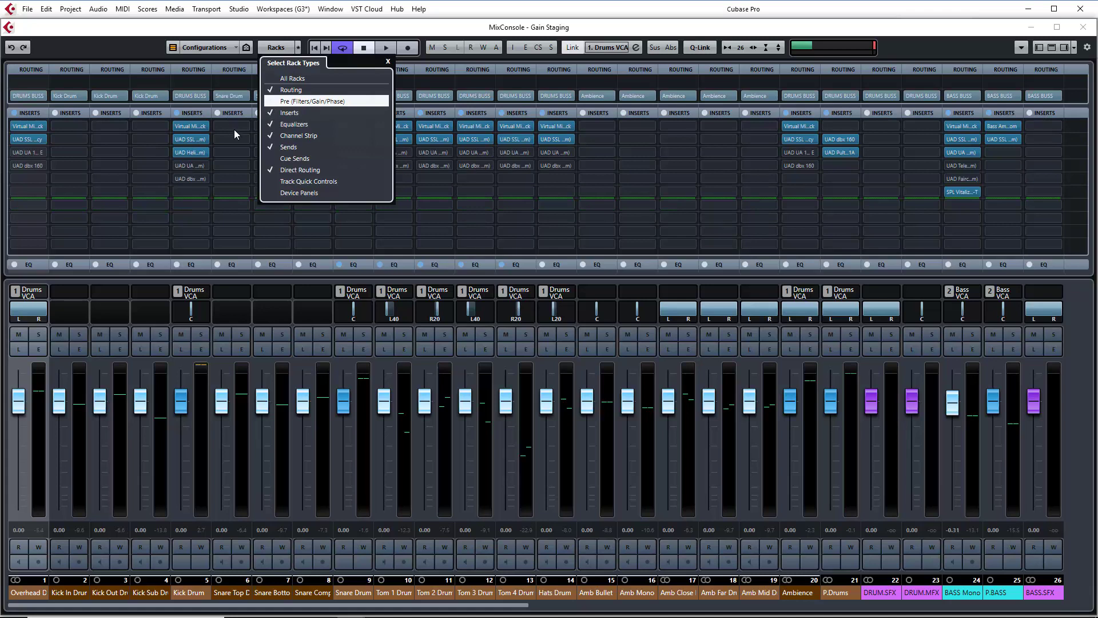
Step: Show the Pre (Filters/Gain/Phase) rack type in the MixConsole again and expand the Pre racks
{"action": "left_click", "coordinate": [272, 102]}
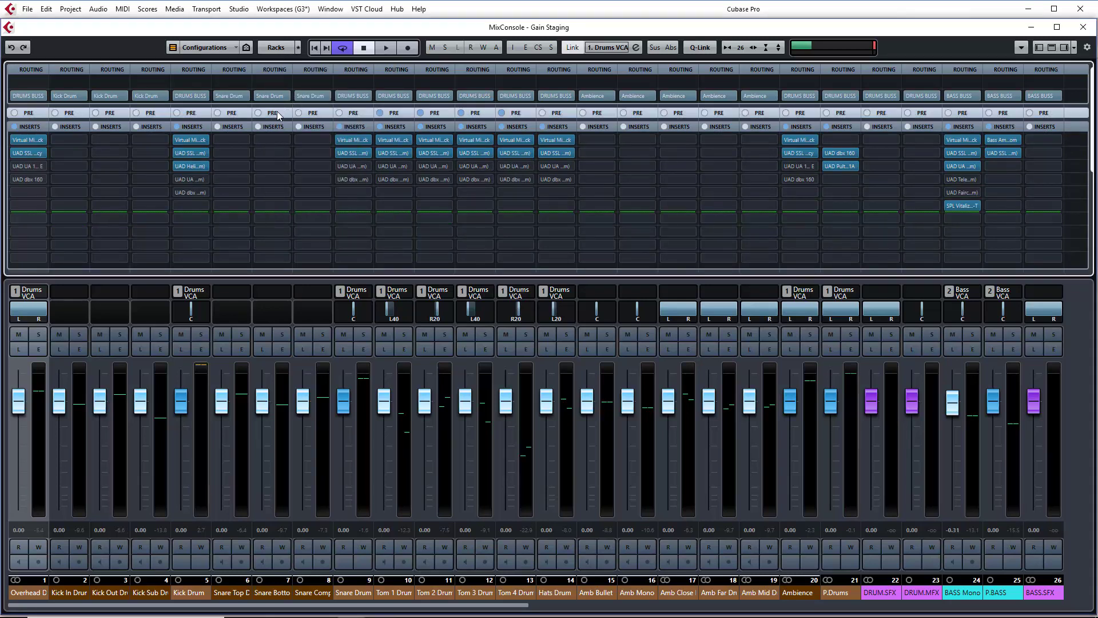
{"action": "left_click", "coordinate": [276, 112]}
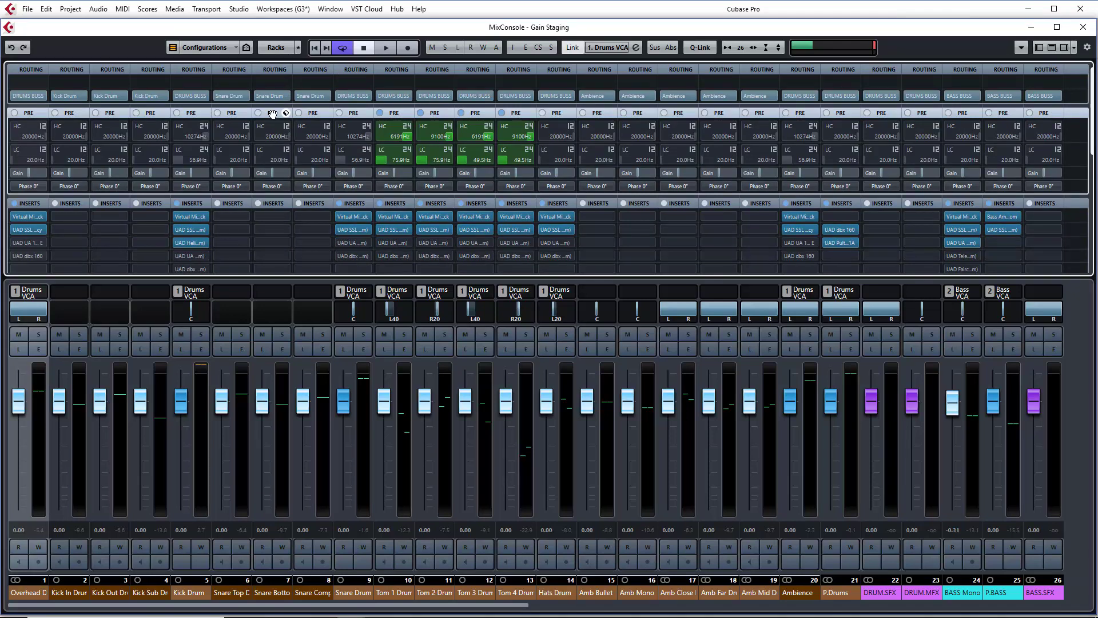
{"action": "left_click", "coordinate": [272, 113]}
{"action": "left_click", "coordinate": [272, 113]}
{"action": "left_click", "coordinate": [272, 113]}
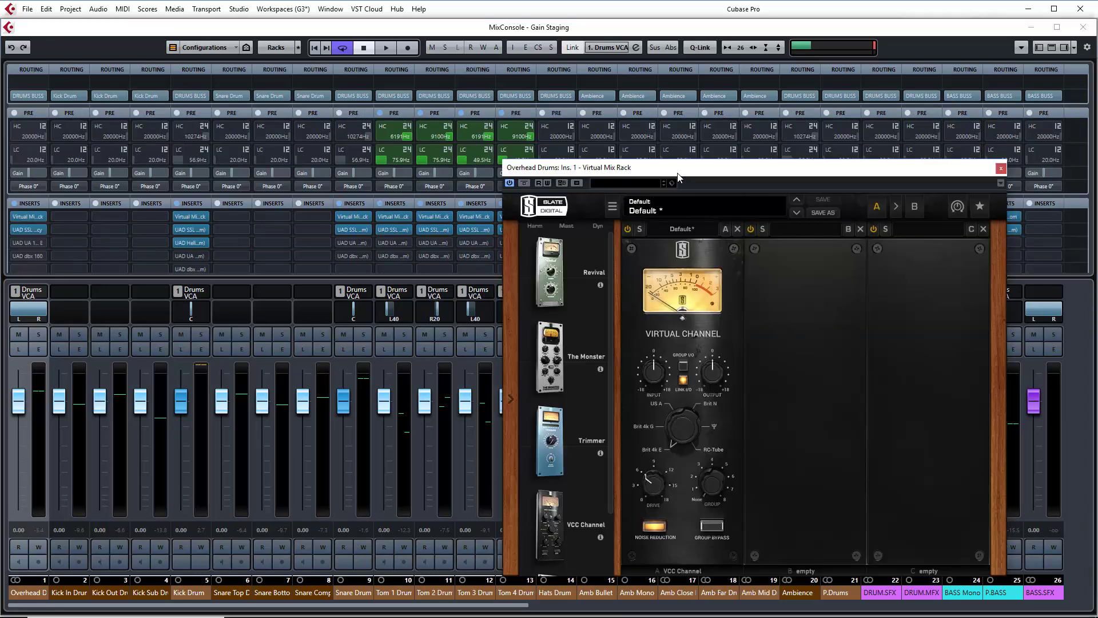
Step: Solo Overhead Drums and start playback with its Virtual Mix Rack window moved clear of the channel's strip
{"action": "left_click_drag", "start_coordinate": [674, 174], "coordinate": [525, 158]}
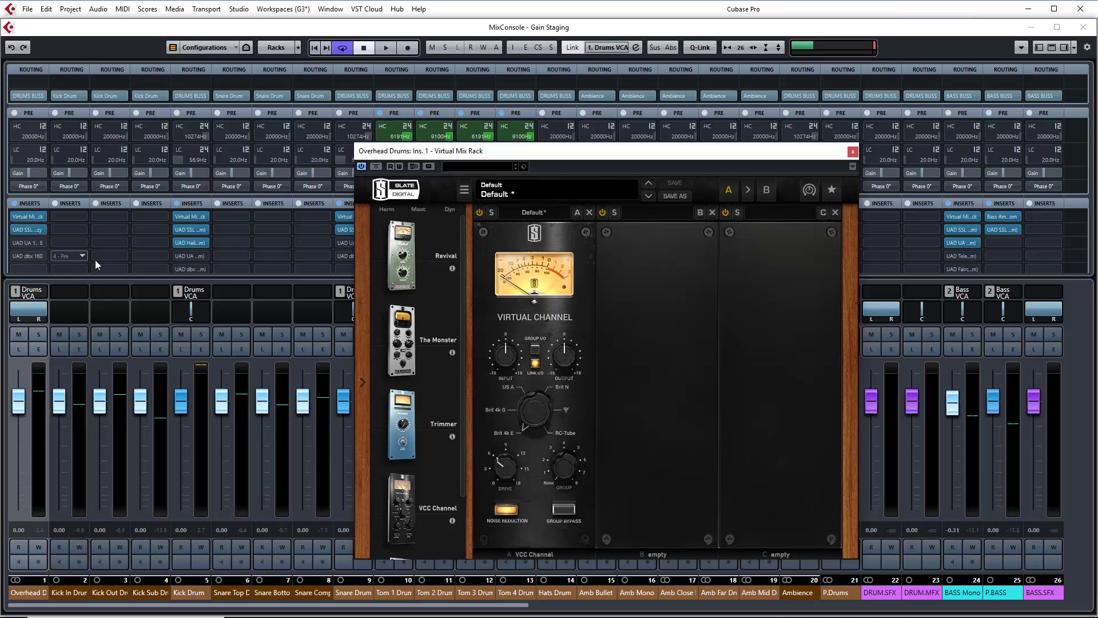
{"action": "left_click", "coordinate": [37, 334]}
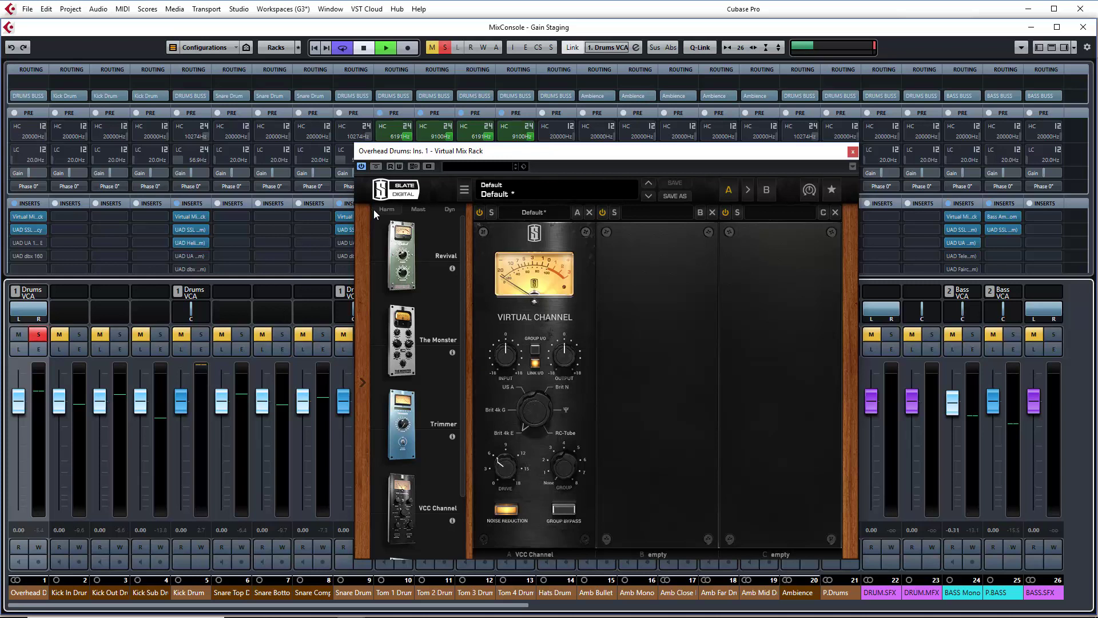
{"action": "key", "text": "space"}
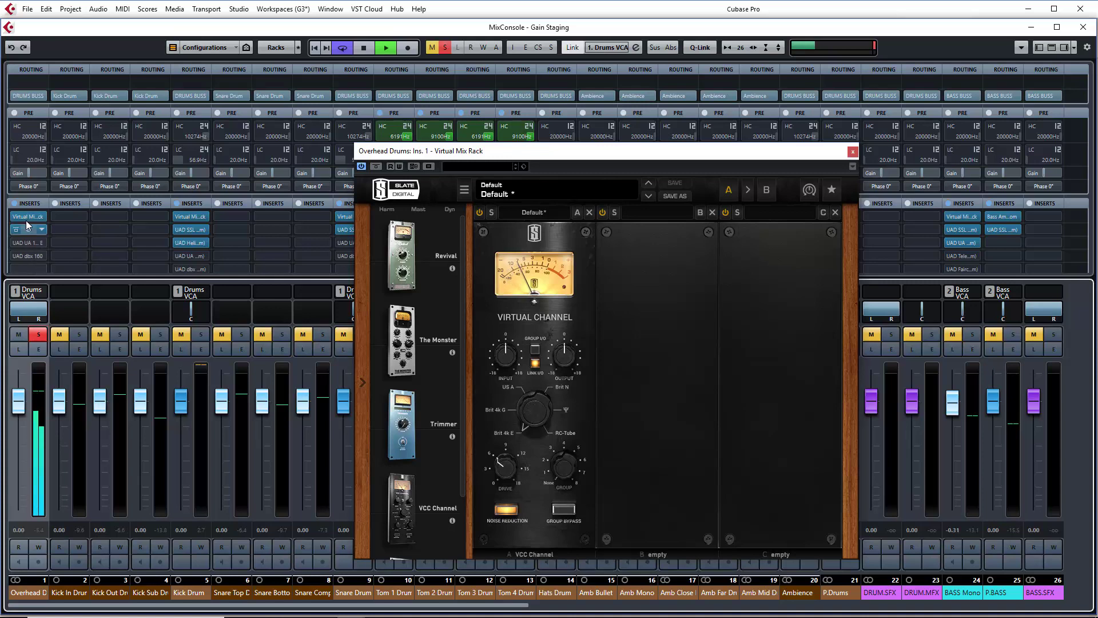
Step: Try a high pre-gain on Overhead Drums against the Virtual Channel VU meter, and settle it at about 6.4 dB
{"action": "left_click", "coordinate": [28, 173]}
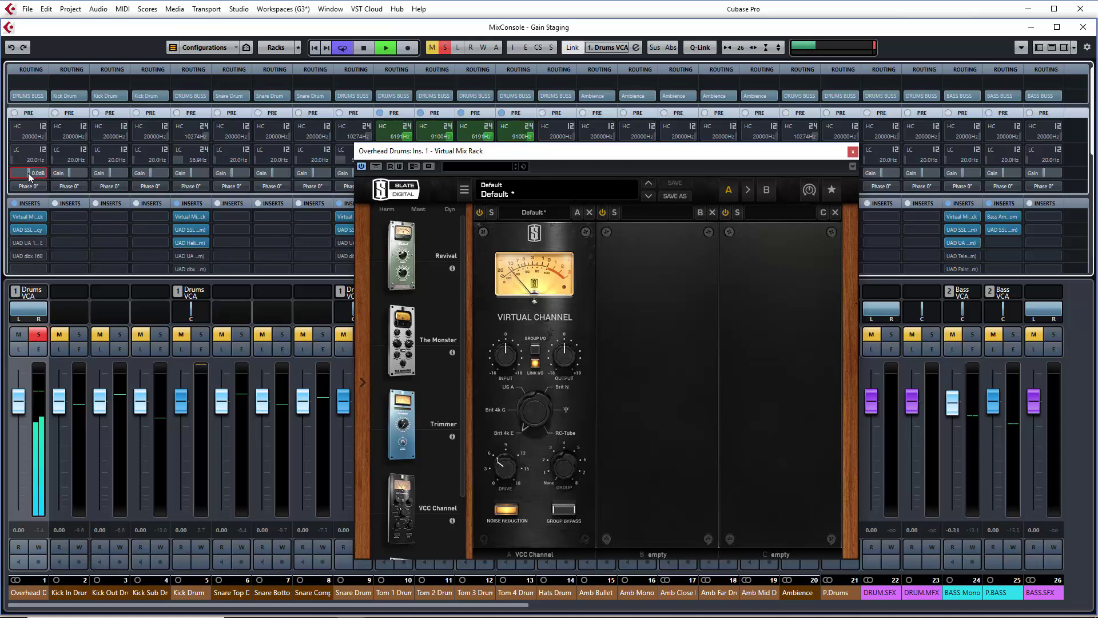
{"action": "left_click_drag", "start_coordinate": [32, 173], "coordinate": [42, 173]}
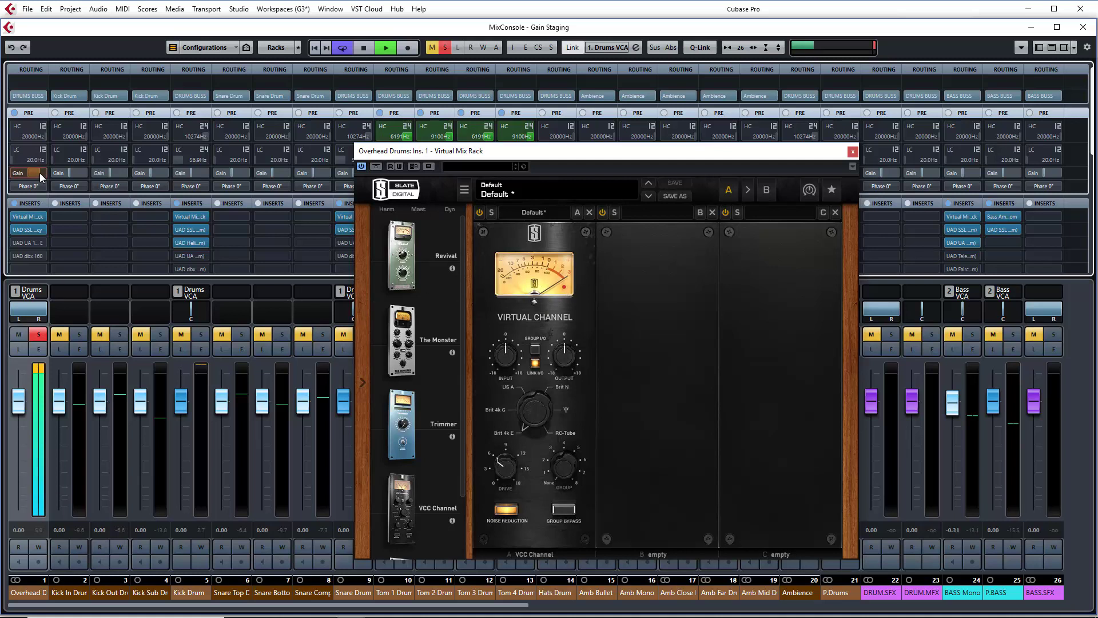
{"action": "left_click_drag", "start_coordinate": [40, 174], "coordinate": [28, 173]}
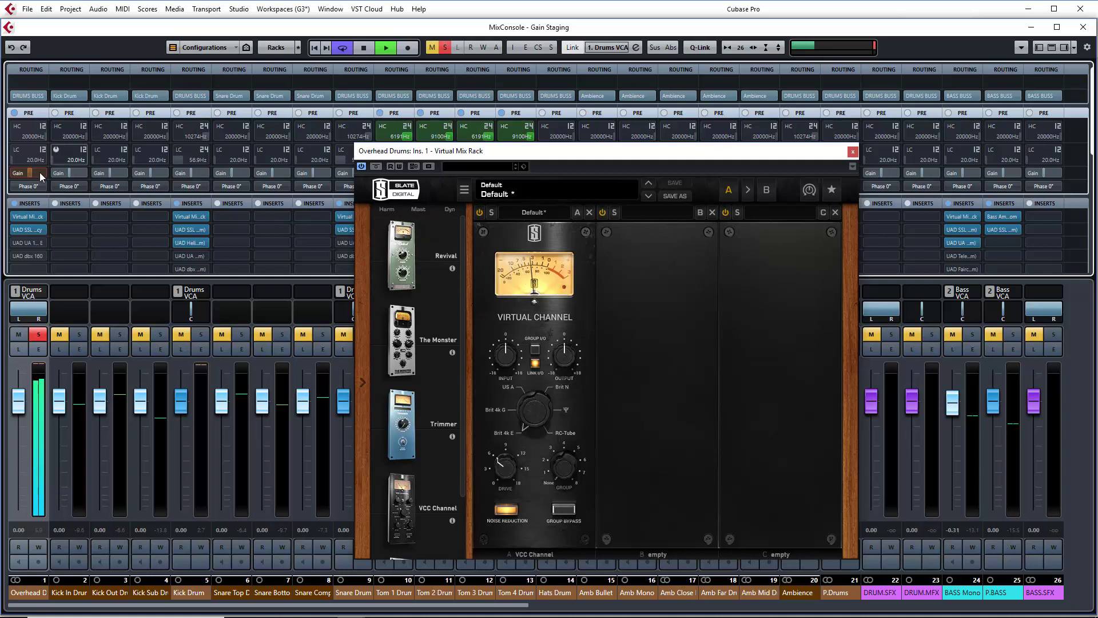
{"action": "mouse_move", "coordinate": [29, 172]}
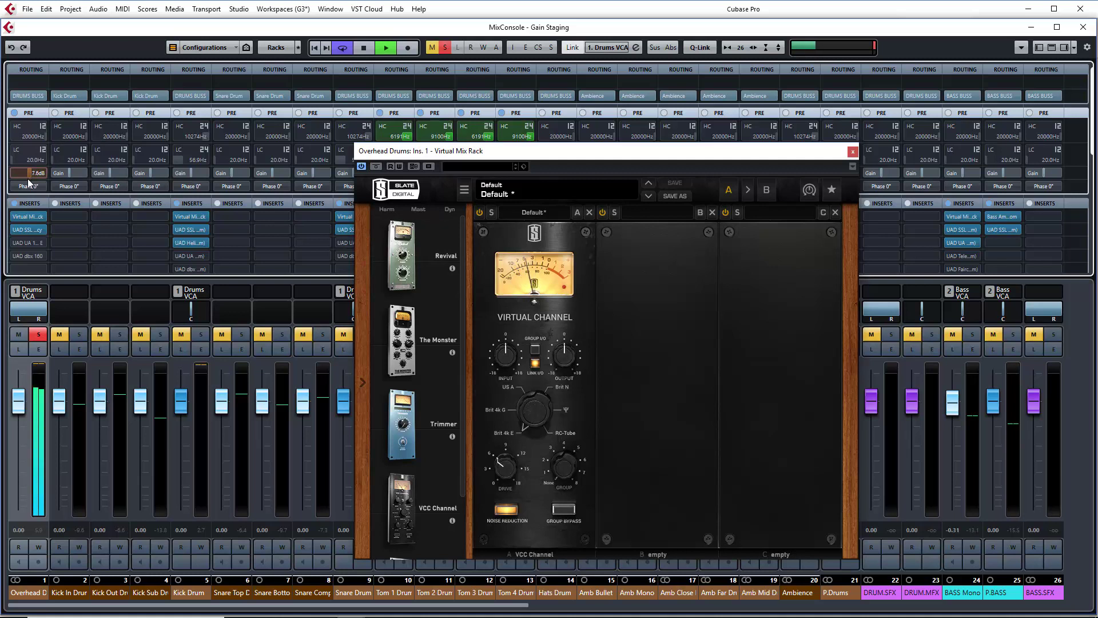
{"action": "left_click_drag", "start_coordinate": [28, 180], "coordinate": [28, 182]}
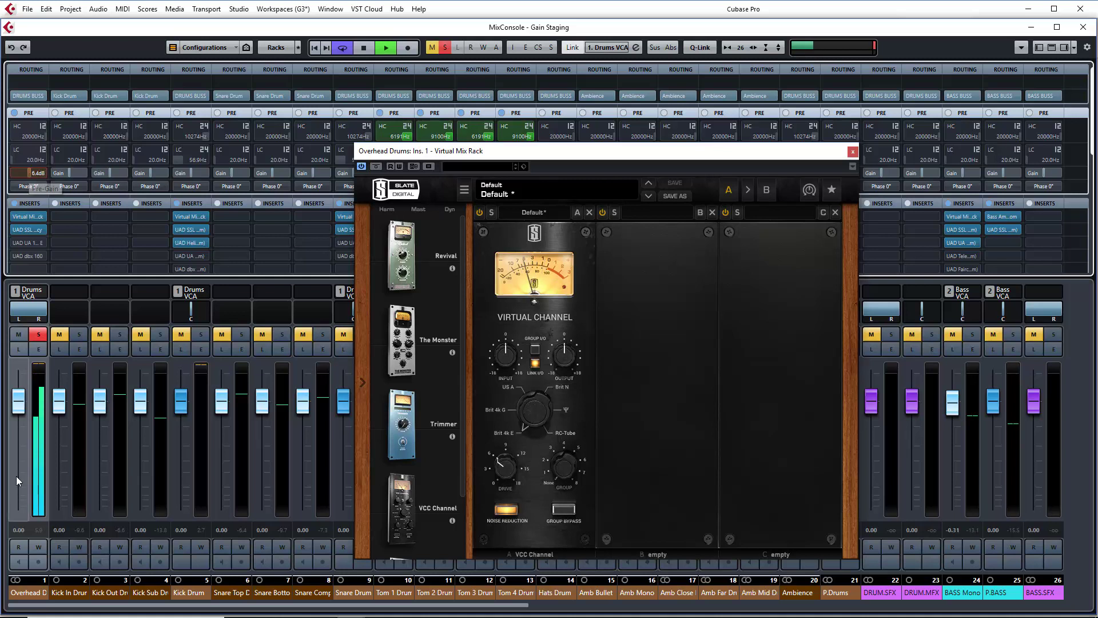
Step: Stop playback and unsolo Overhead Drums, closing its Virtual Mix Rack
{"action": "key", "text": "space"}
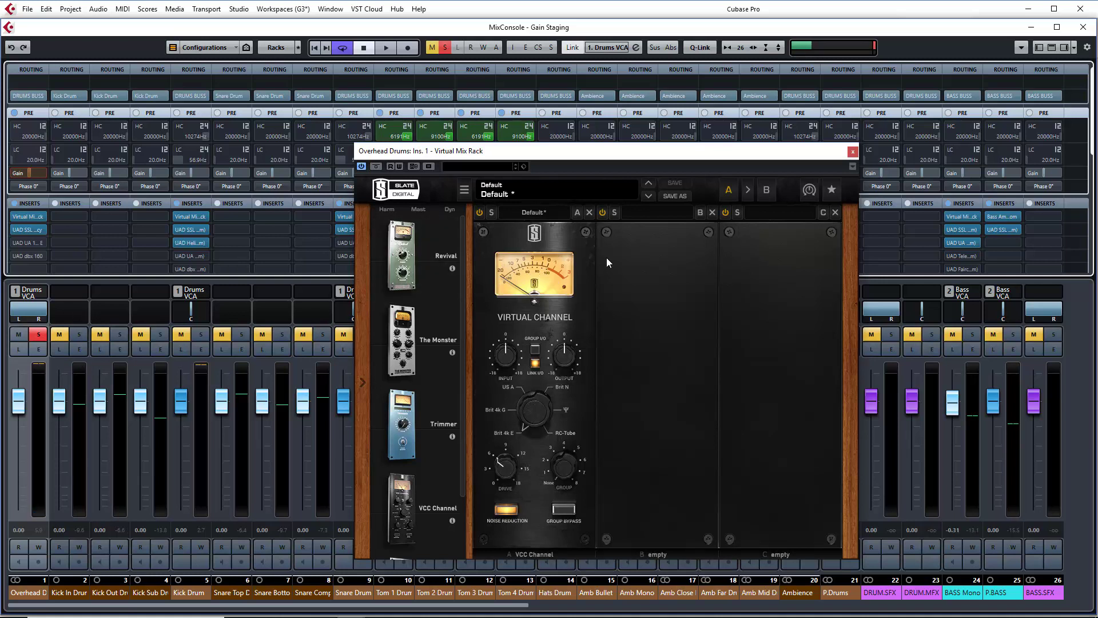
{"action": "left_click", "coordinate": [852, 152]}
{"action": "left_click", "coordinate": [38, 334]}
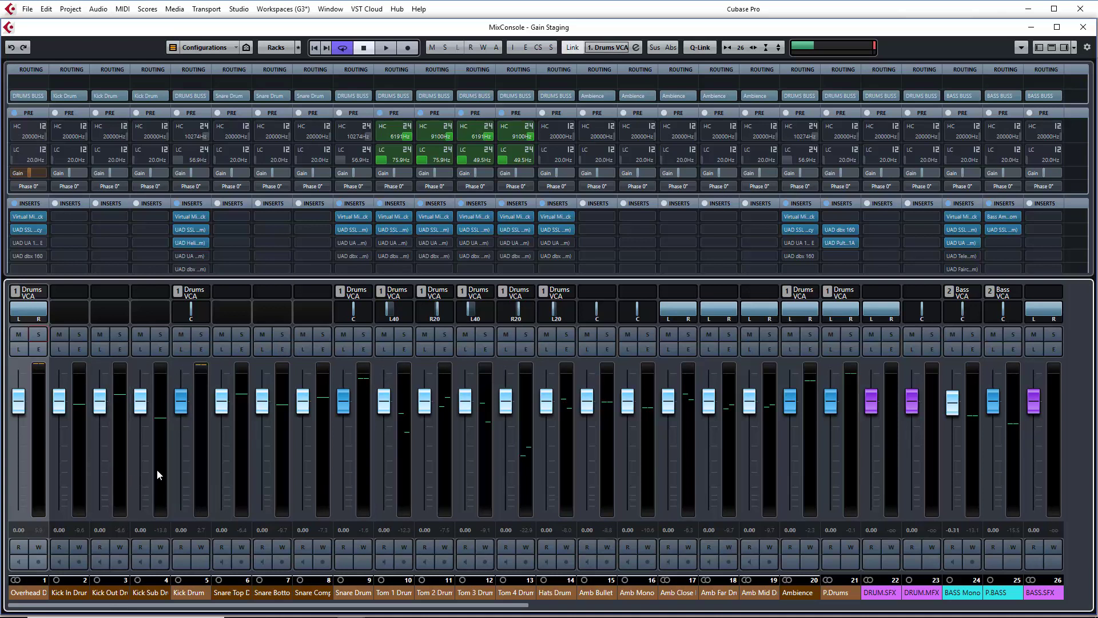
Step: Solo the Kick Drum group with only Kick In feeding it, leaving Kick Out and Kick Sub unsoloed, and start playback
{"action": "left_click", "coordinate": [204, 469]}
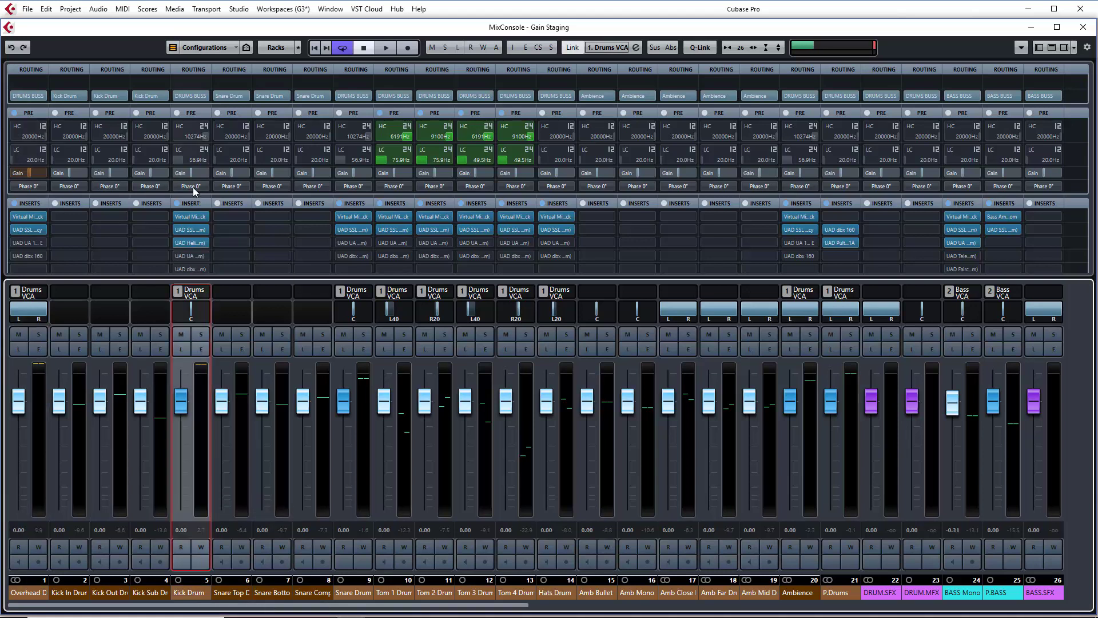
{"action": "mouse_move", "coordinate": [194, 244]}
{"action": "left_click", "coordinate": [198, 335]}
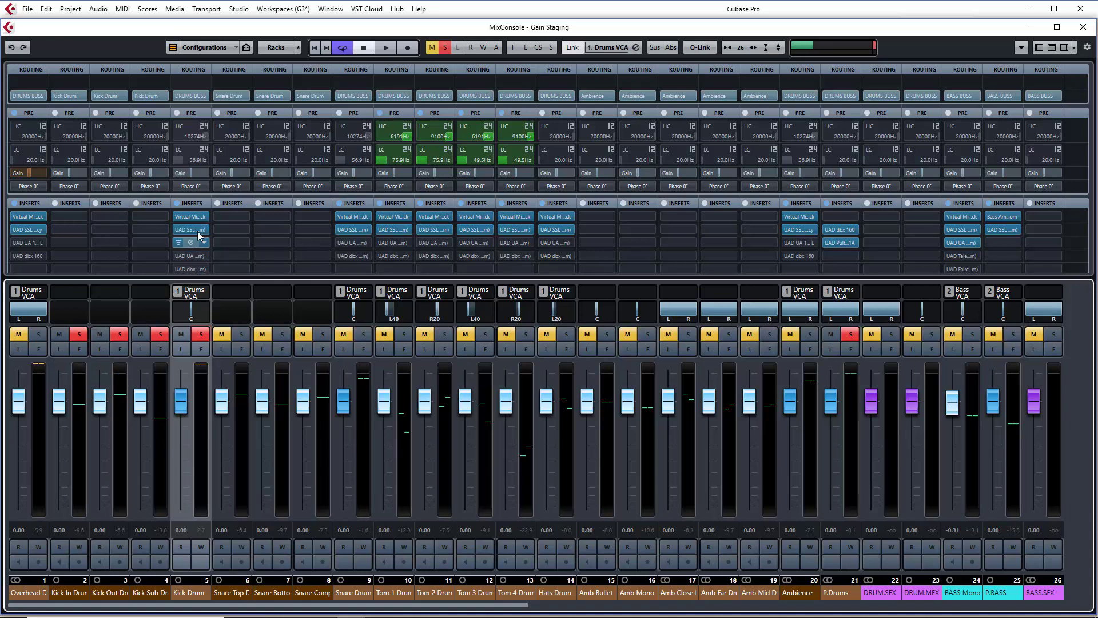
{"action": "left_click", "coordinate": [160, 334]}
{"action": "left_click", "coordinate": [125, 332]}
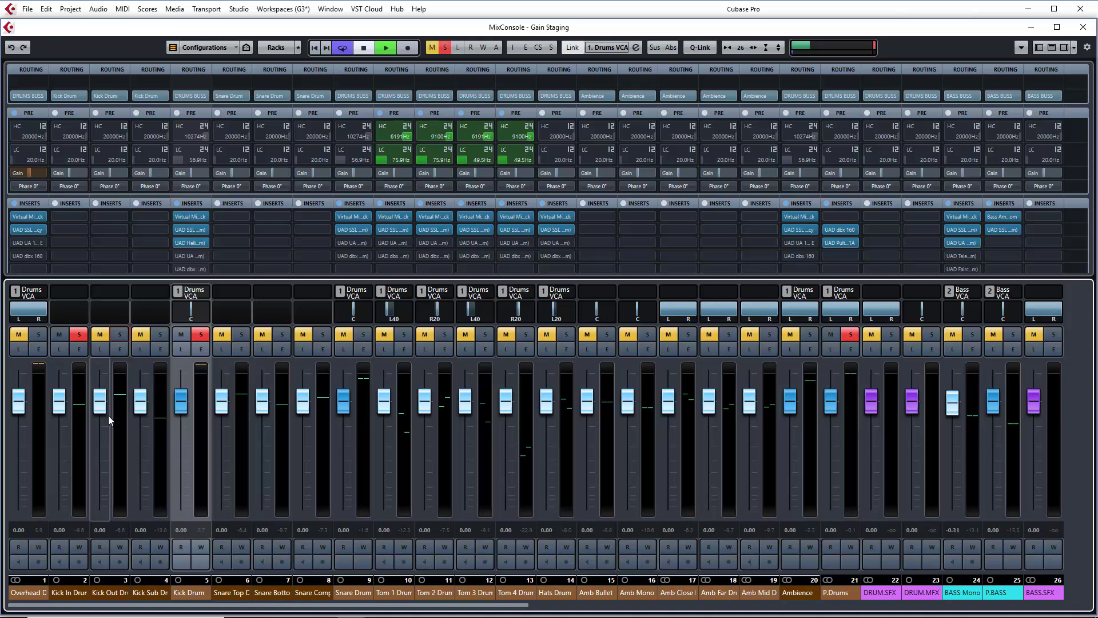
{"action": "key", "text": "space"}
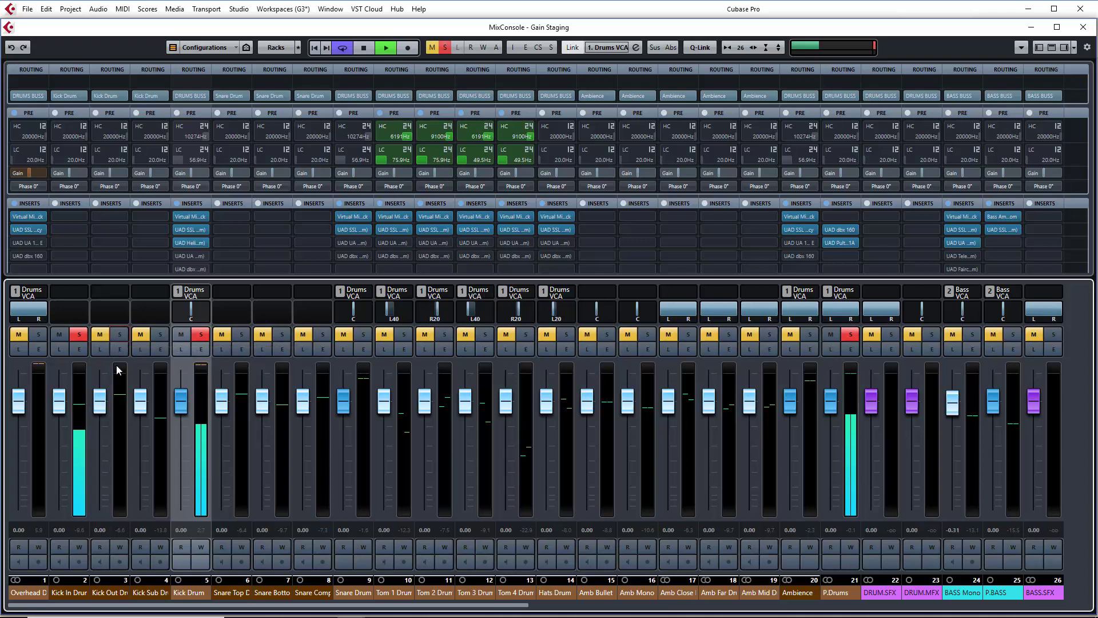
Step: Blend Kick Out at about -8.76 dB and Kick Sub at about -10.7 dB into the soloed kick, and stop playback
{"action": "left_click_drag", "start_coordinate": [102, 402], "coordinate": [130, 558]}
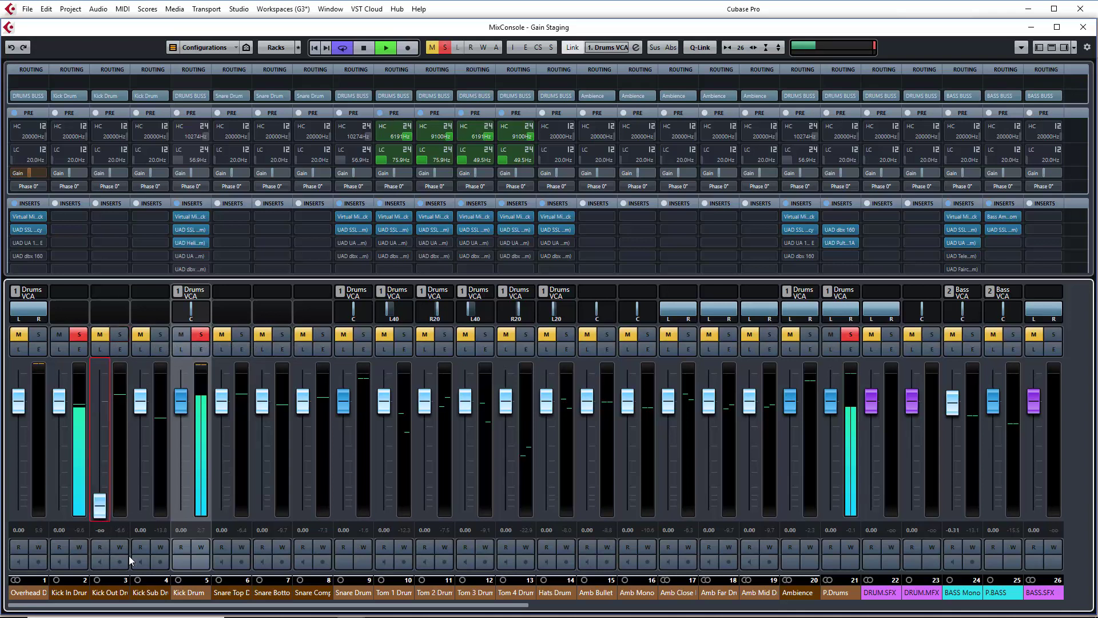
{"action": "left_click_drag", "start_coordinate": [140, 408], "coordinate": [102, 448]}
{"action": "left_click", "coordinate": [120, 335]}
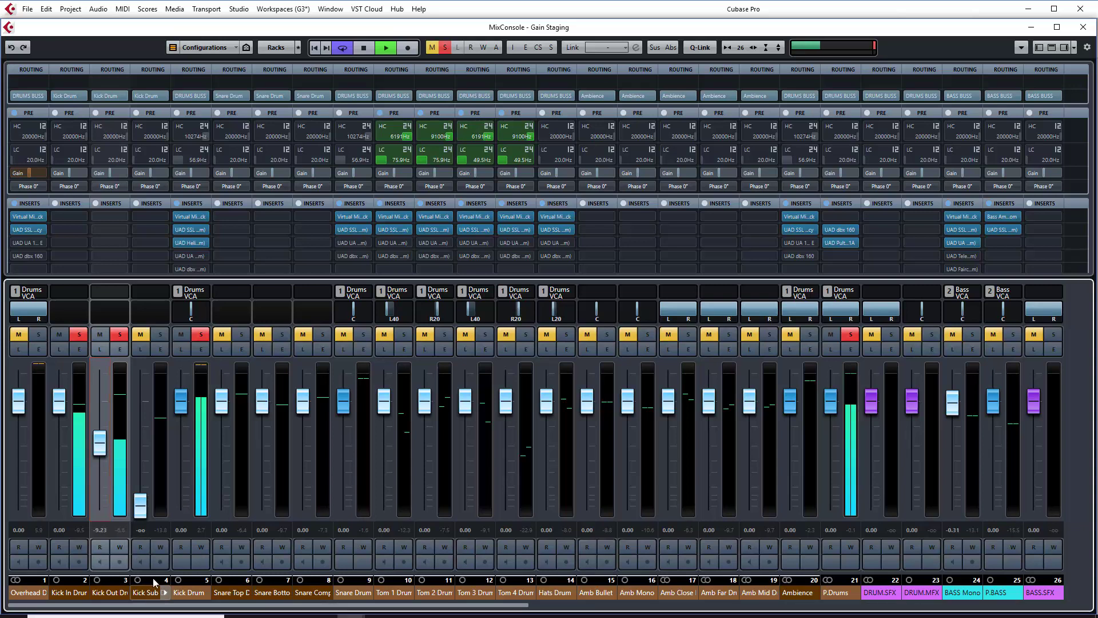
{"action": "left_click", "coordinate": [160, 336]}
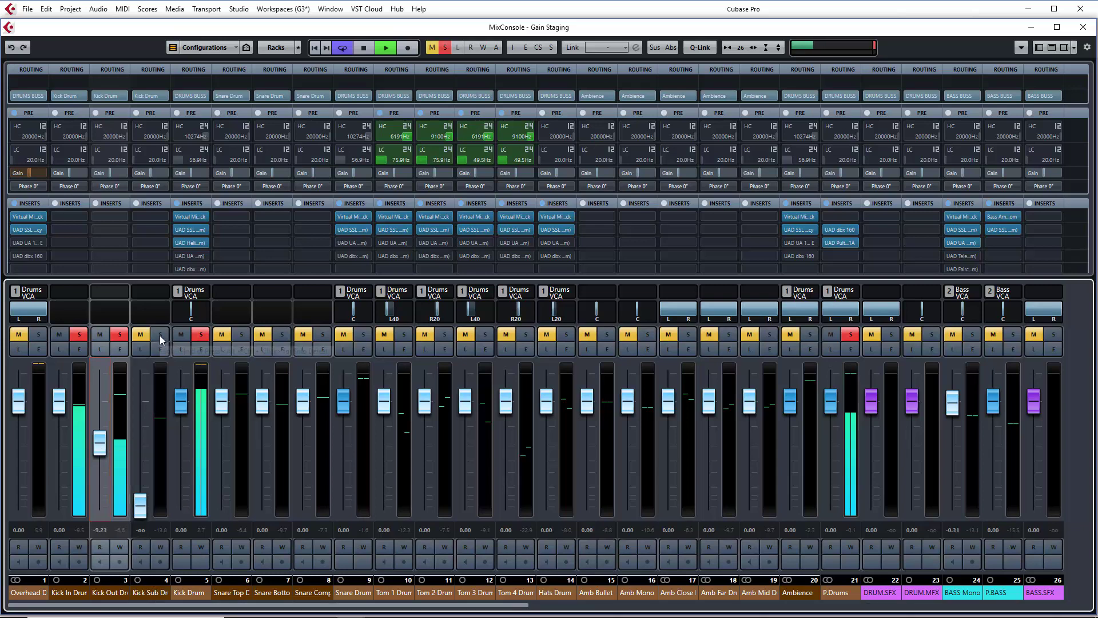
{"action": "left_click_drag", "start_coordinate": [140, 504], "coordinate": [145, 454]}
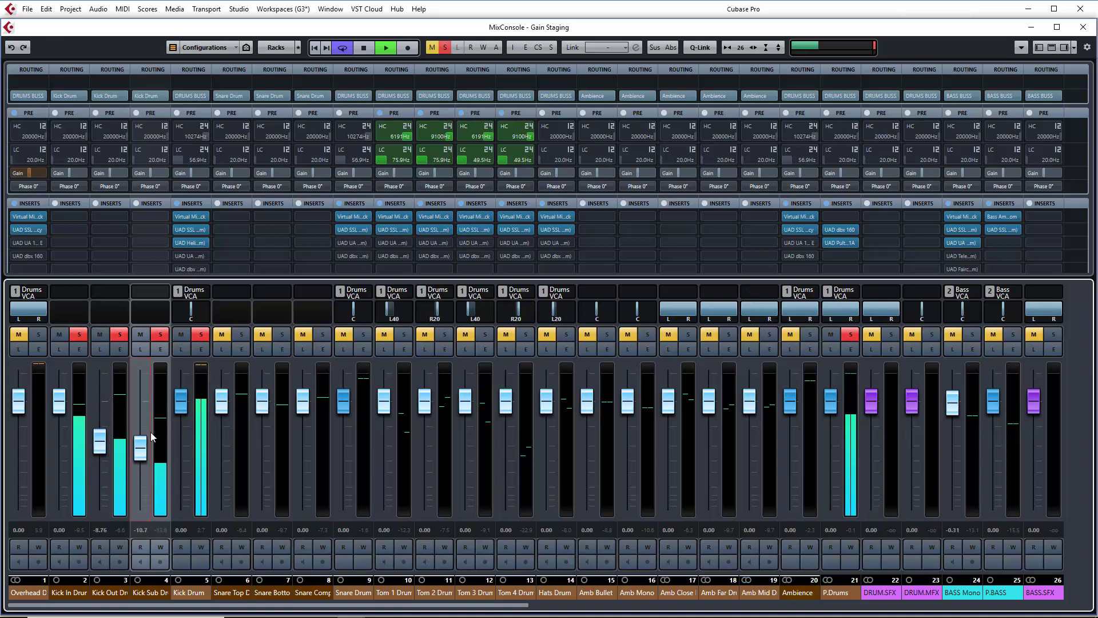
{"action": "key", "text": "space"}
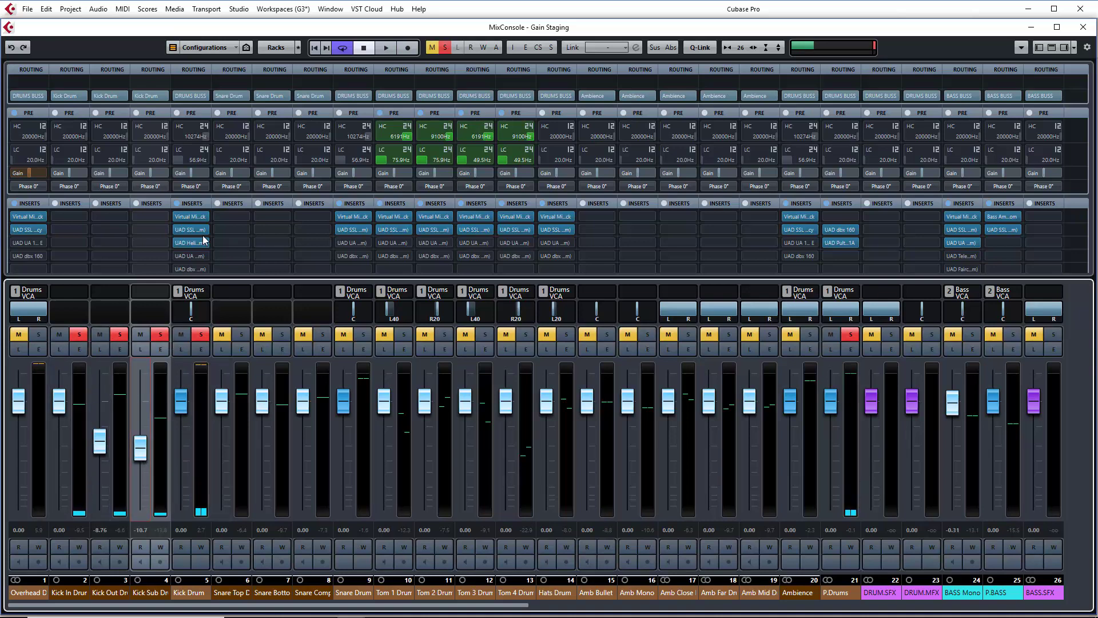
Step: Set the Kick Drum group's pre-gain to 4.5 dB against its Virtual Mix Rack VU meter during playback, and end the solo
{"action": "left_click", "coordinate": [193, 215]}
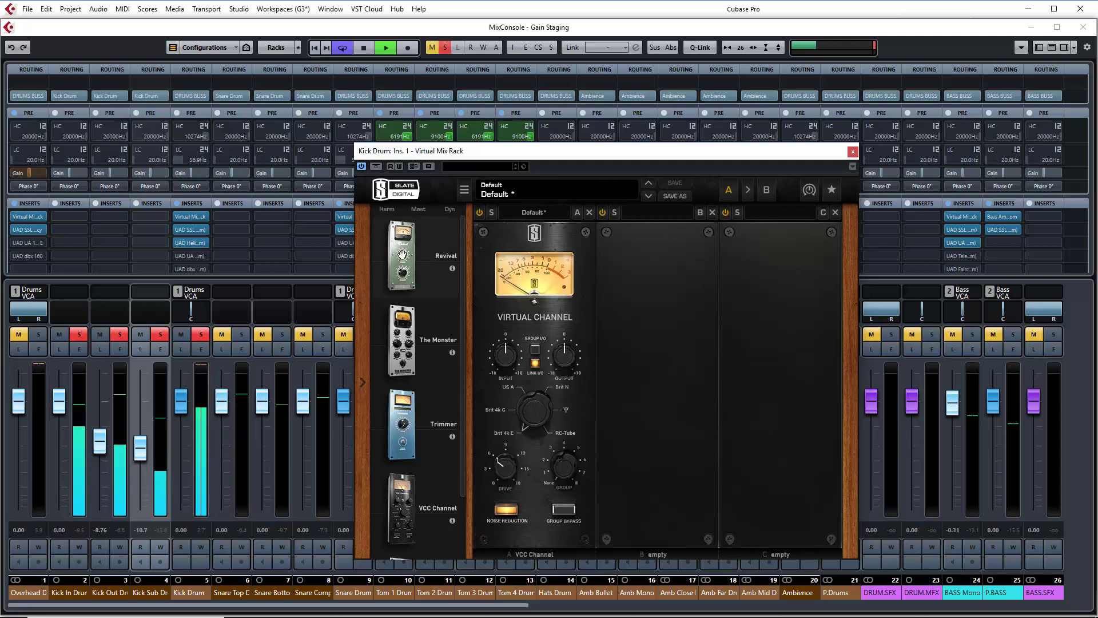
{"action": "left_click", "coordinate": [195, 174]}
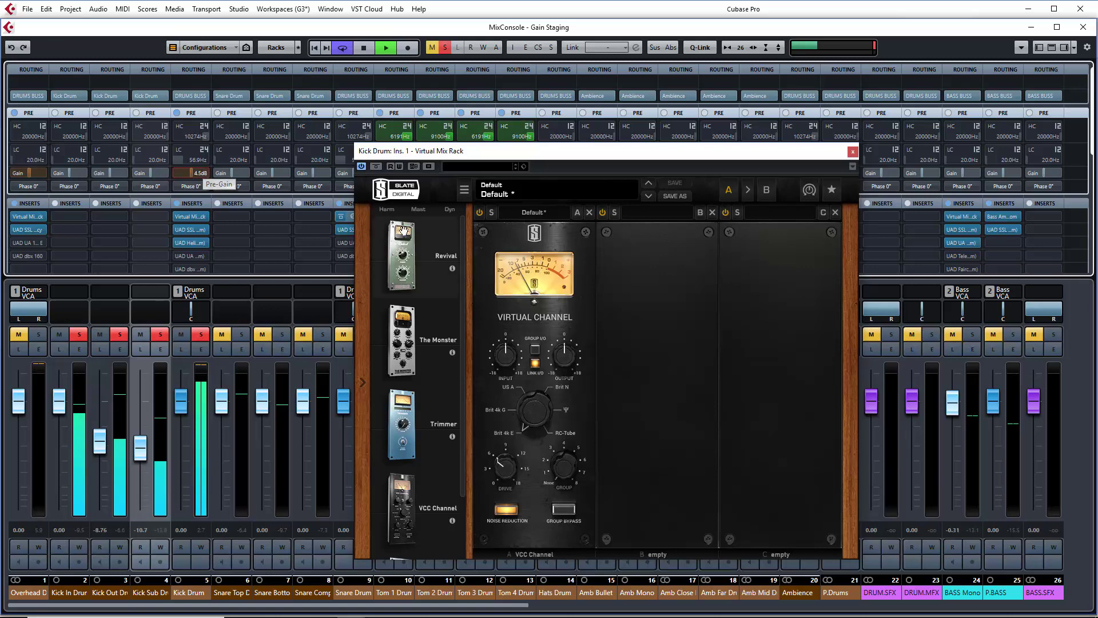
{"action": "left_click", "coordinate": [853, 151]}
{"action": "key", "text": "space"}
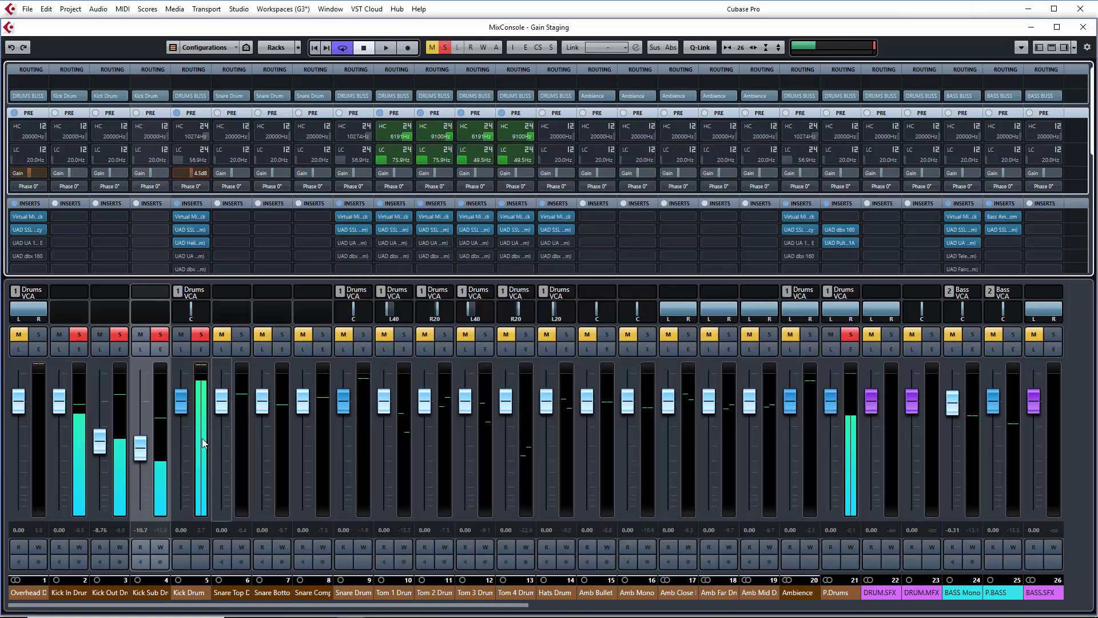
{"action": "left_click", "coordinate": [201, 334]}
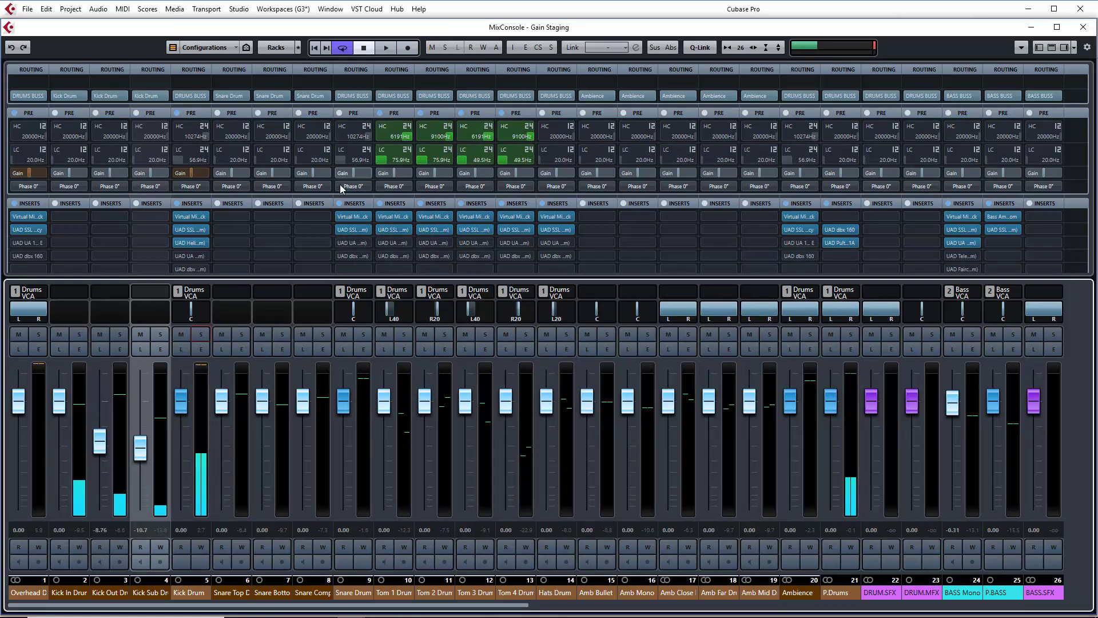
Step: Solo the Snare Drum group, pull the Snare Bottom and Snare Comp faders fully down, and start playback
{"action": "left_click", "coordinate": [364, 335]}
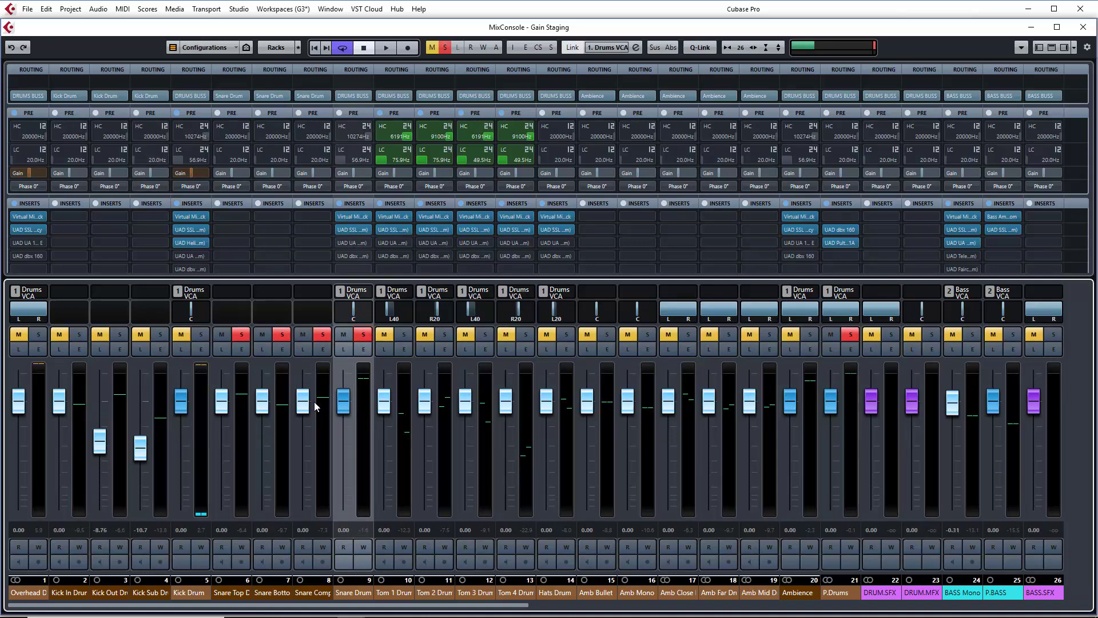
{"action": "left_click_drag", "start_coordinate": [303, 402], "coordinate": [306, 518]}
{"action": "left_click_drag", "start_coordinate": [262, 400], "coordinate": [288, 527]}
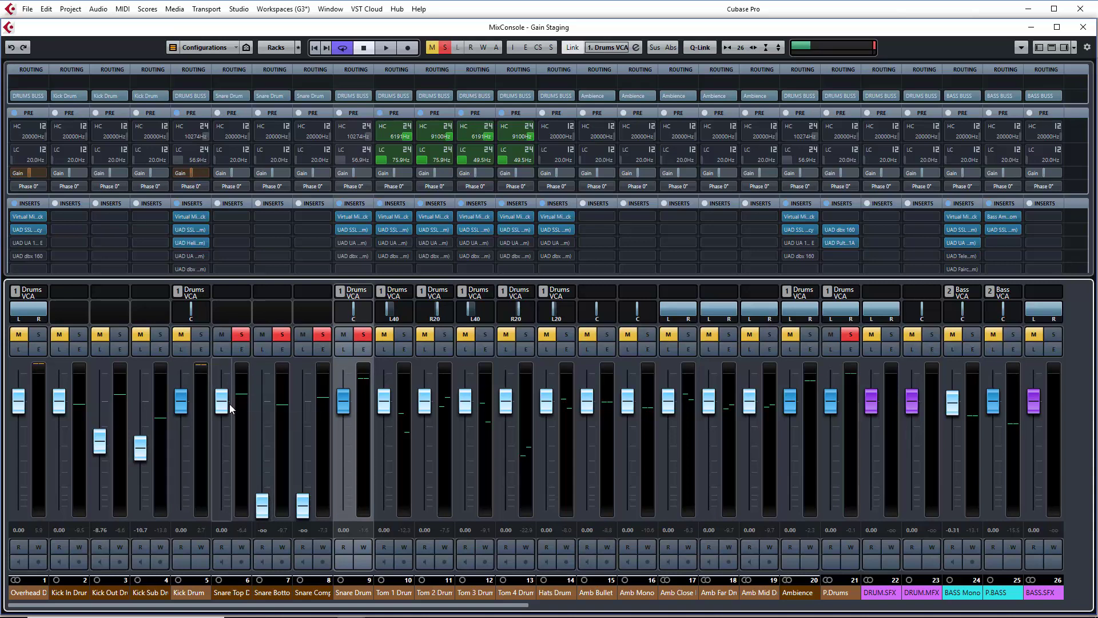
{"action": "key", "text": "space"}
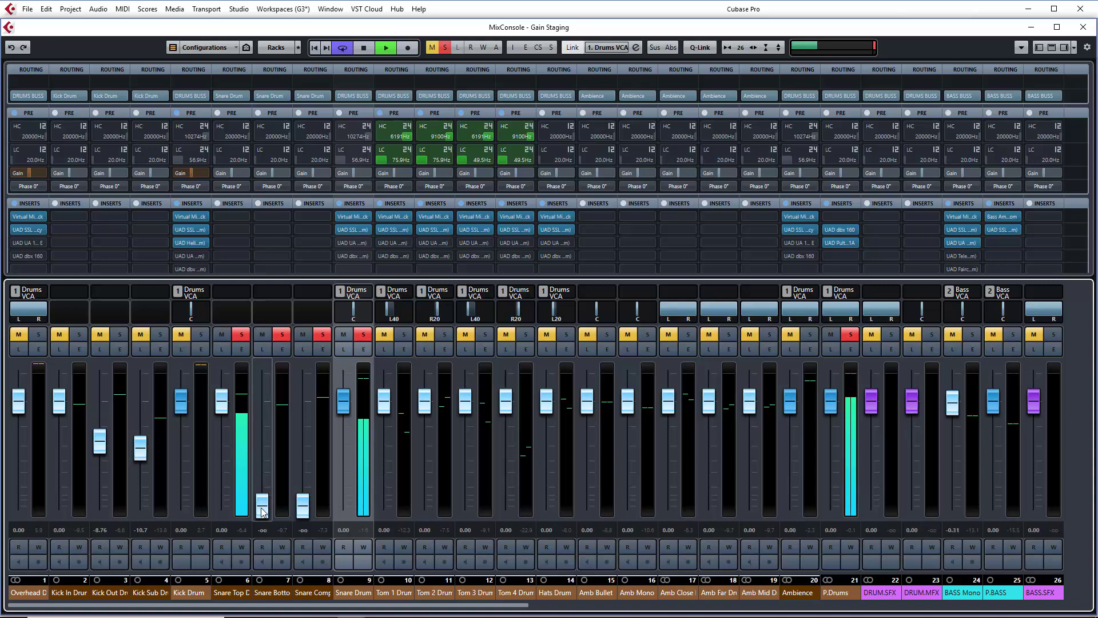
Step: Blend Snare Bottom at about -10.4 dB and Snare Comp at about -5.57 dB under Snare Top, and stop playback
{"action": "left_click_drag", "start_coordinate": [262, 511], "coordinate": [266, 469]}
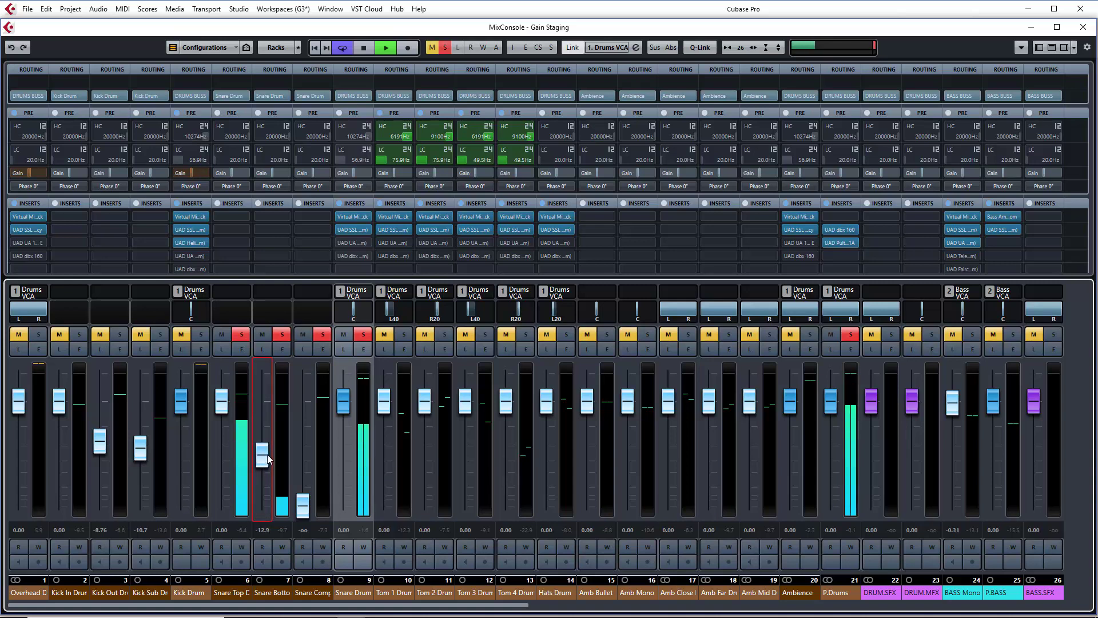
{"action": "left_click_drag", "start_coordinate": [274, 417], "coordinate": [276, 449]}
{"action": "left_click", "coordinate": [304, 509]}
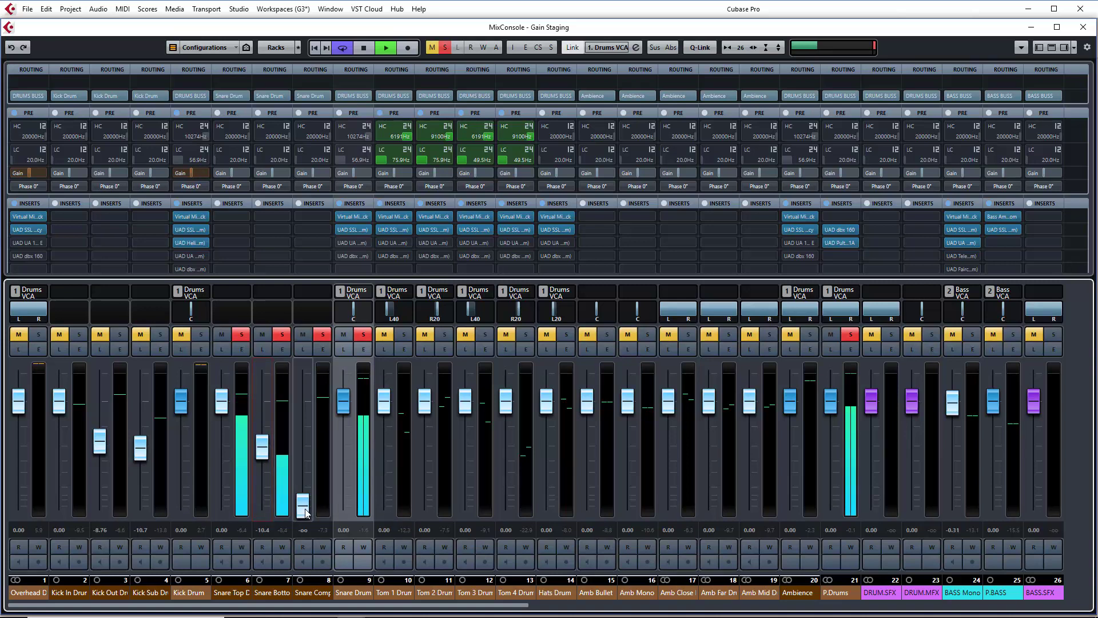
{"action": "left_click_drag", "start_coordinate": [304, 511], "coordinate": [301, 434]}
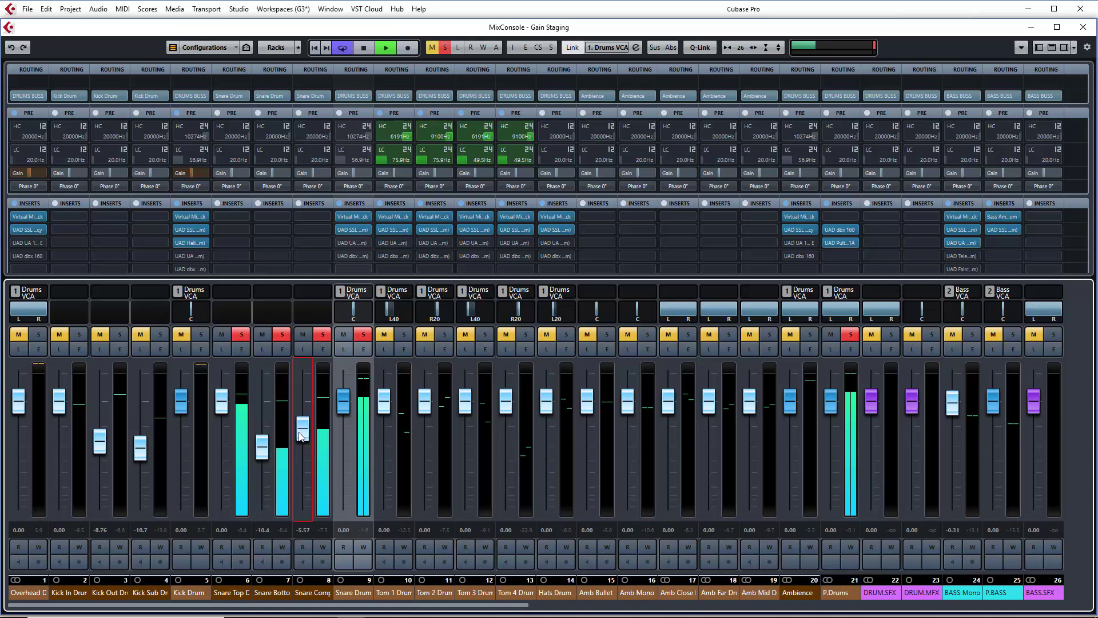
{"action": "key", "text": "space"}
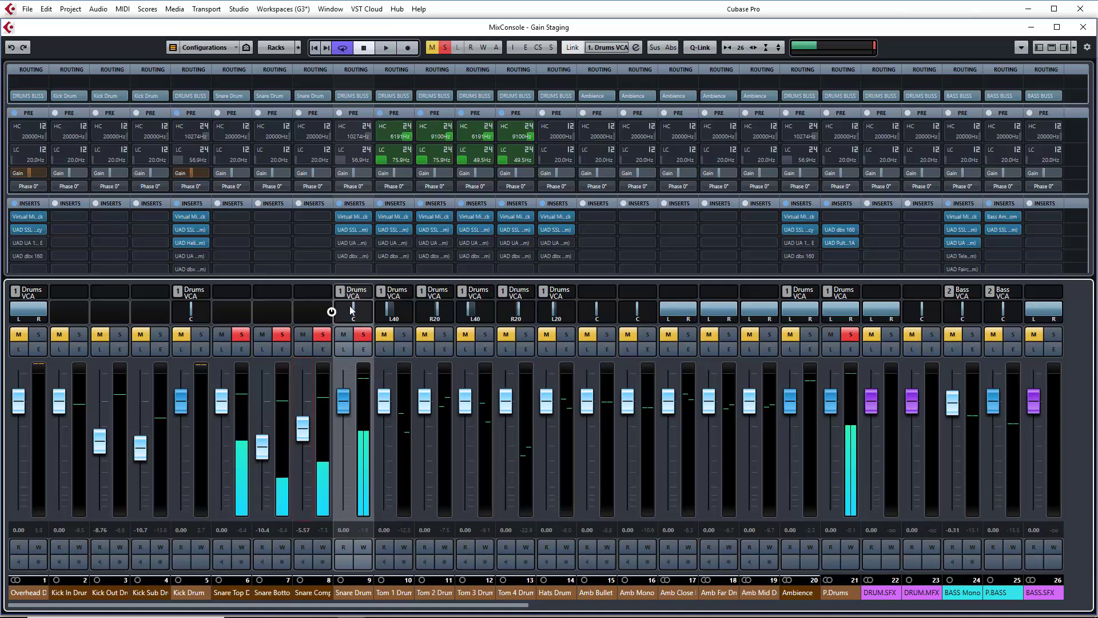
Step: Set the Snare Drum group's pre-gain to 5.7 dB against its Virtual Mix Rack VU meter during playback, and stop playback
{"action": "left_click", "coordinate": [354, 217]}
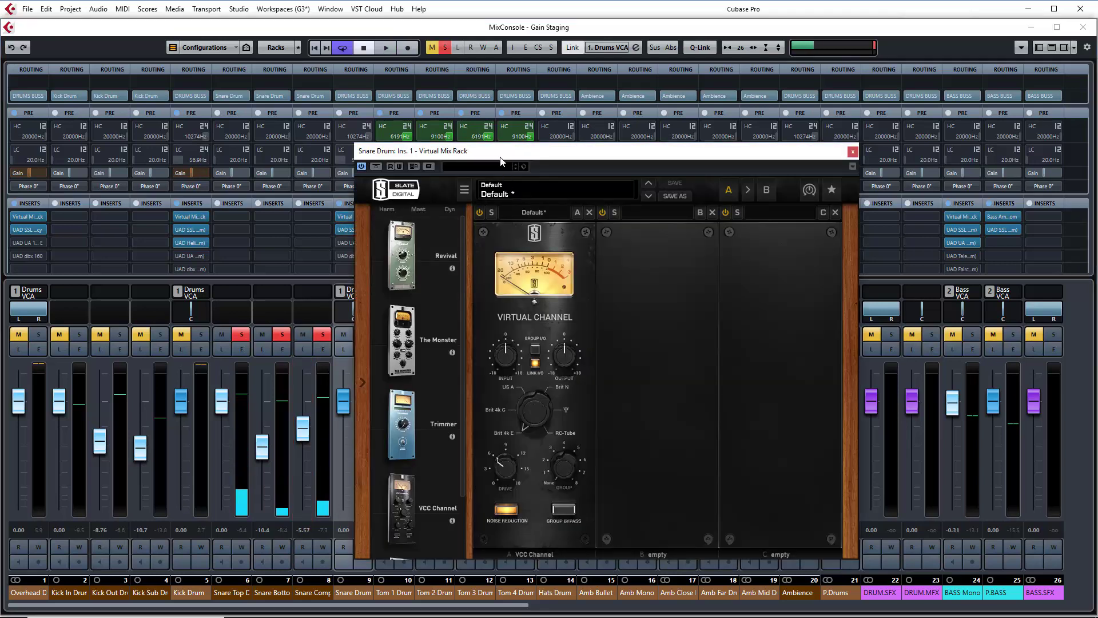
{"action": "left_click_drag", "start_coordinate": [511, 150], "coordinate": [556, 170]}
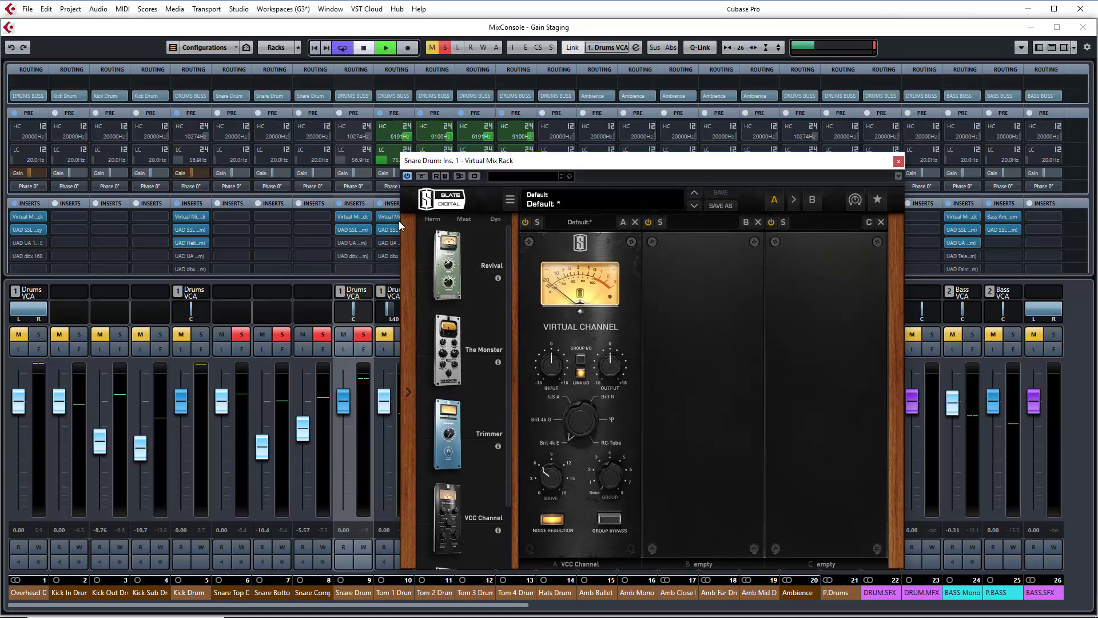
{"action": "key", "text": "space"}
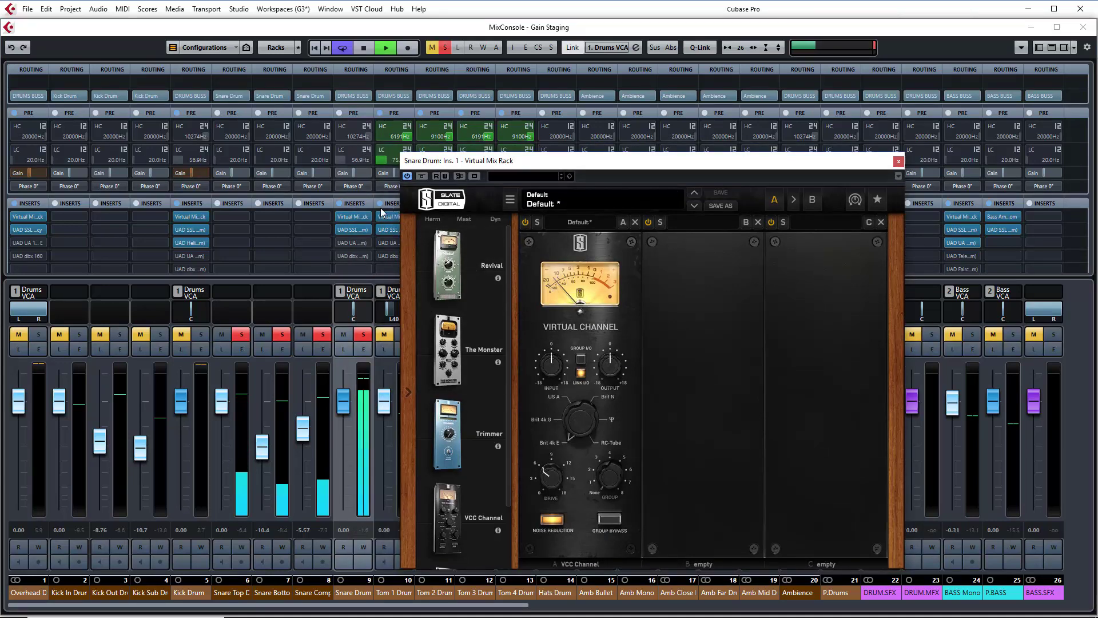
{"action": "left_click", "coordinate": [352, 173]}
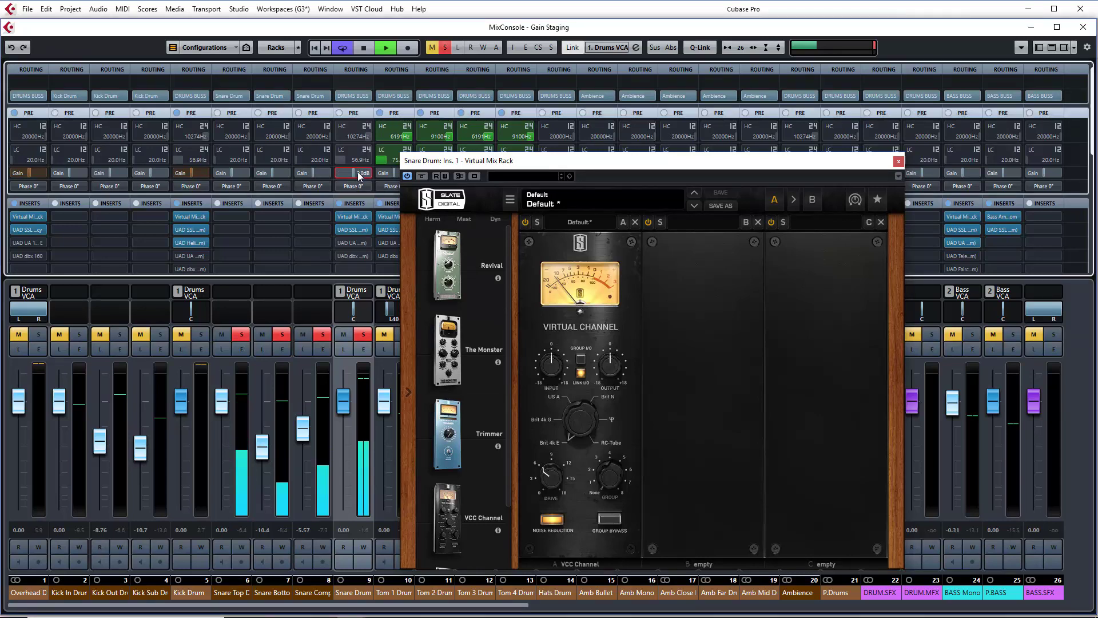
{"action": "left_click_drag", "start_coordinate": [360, 172], "coordinate": [362, 174]}
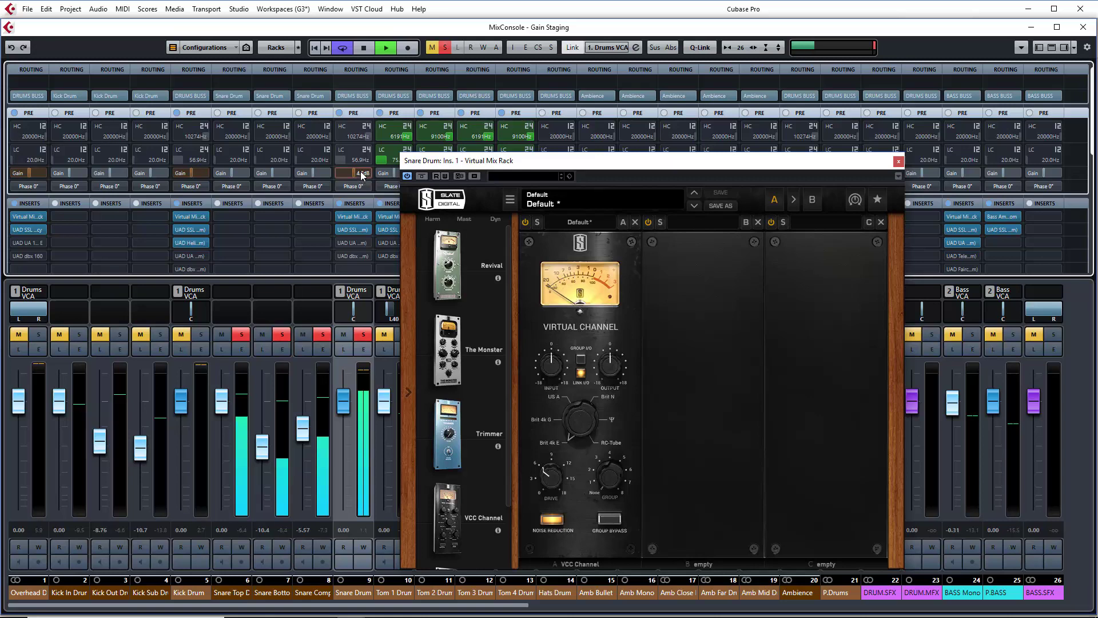
{"action": "scroll", "coordinate": [360, 172], "scroll_direction": "up", "scroll_amount": 3}
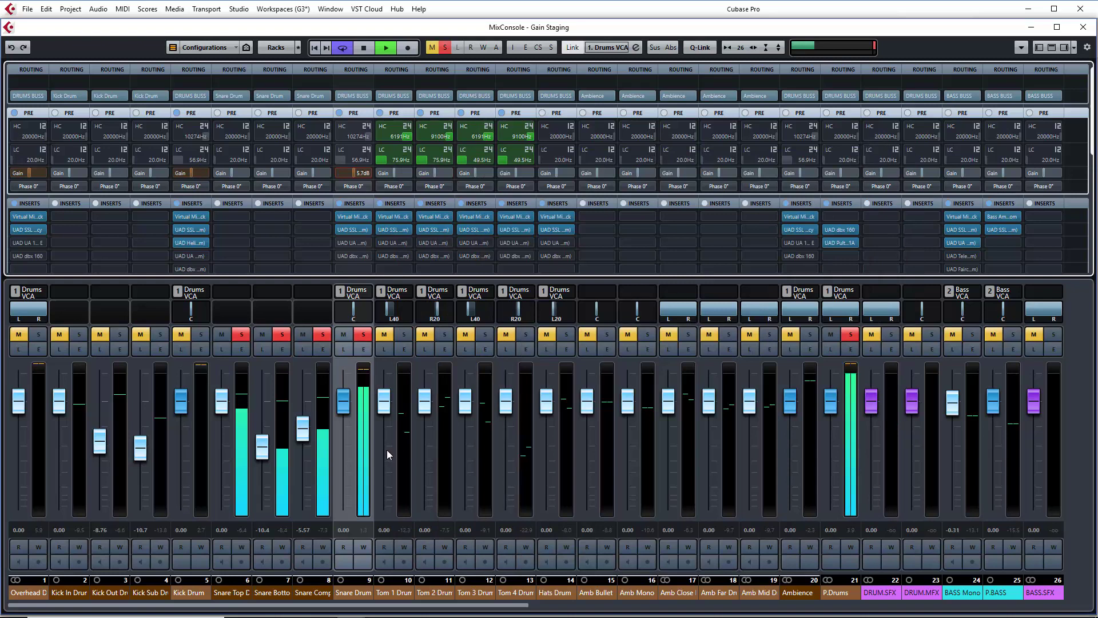
{"action": "key", "text": "space"}
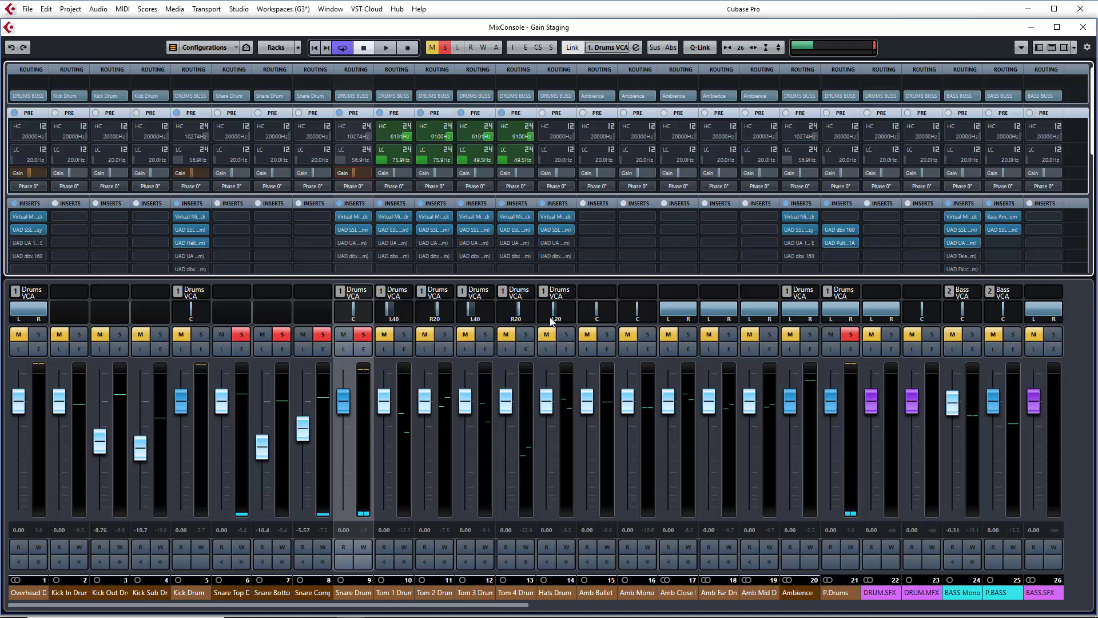
Step: Solo Tom 1 through Tom 4 alongside the snare, and briefly open Tom 1's Virtual Mix Rack
{"action": "left_click", "coordinate": [404, 334]}
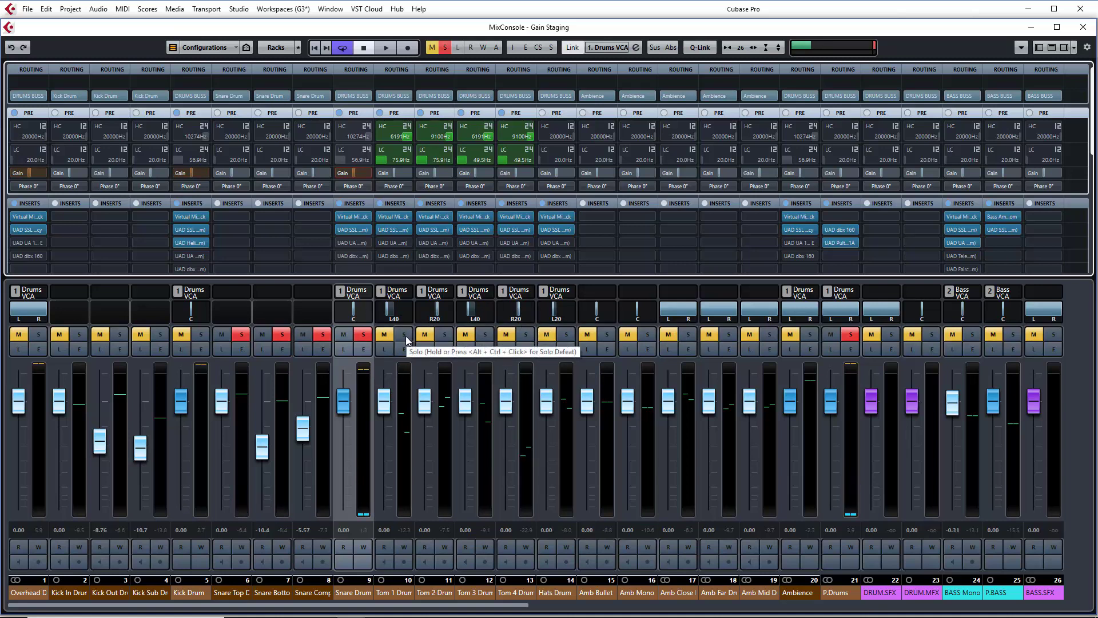
{"action": "left_click", "coordinate": [446, 337]}
{"action": "left_click", "coordinate": [485, 335]}
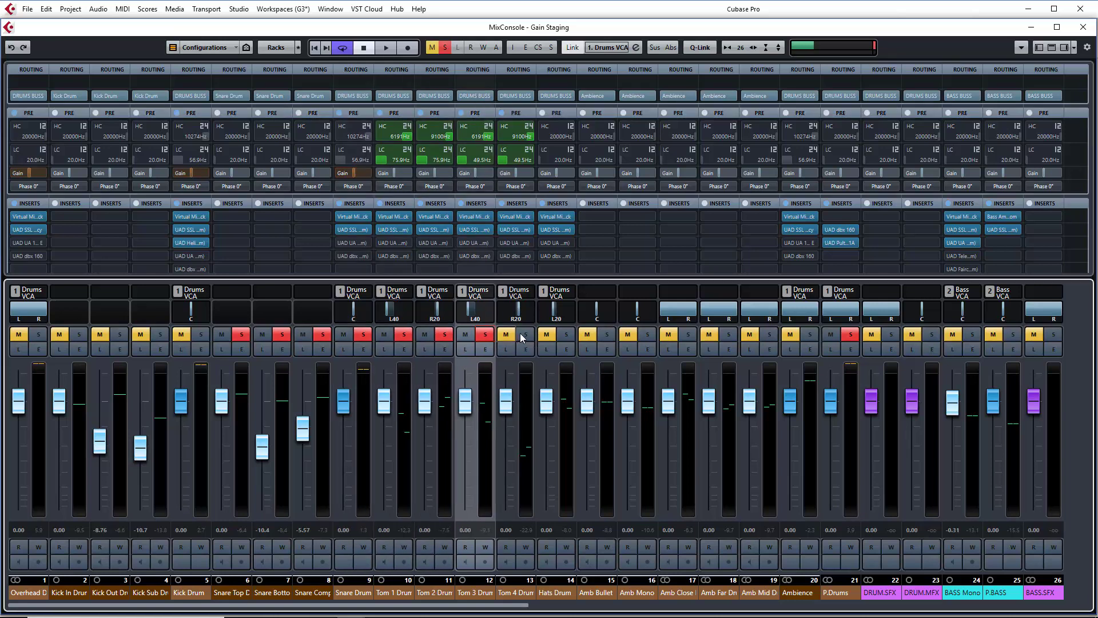
{"action": "left_click", "coordinate": [526, 335]}
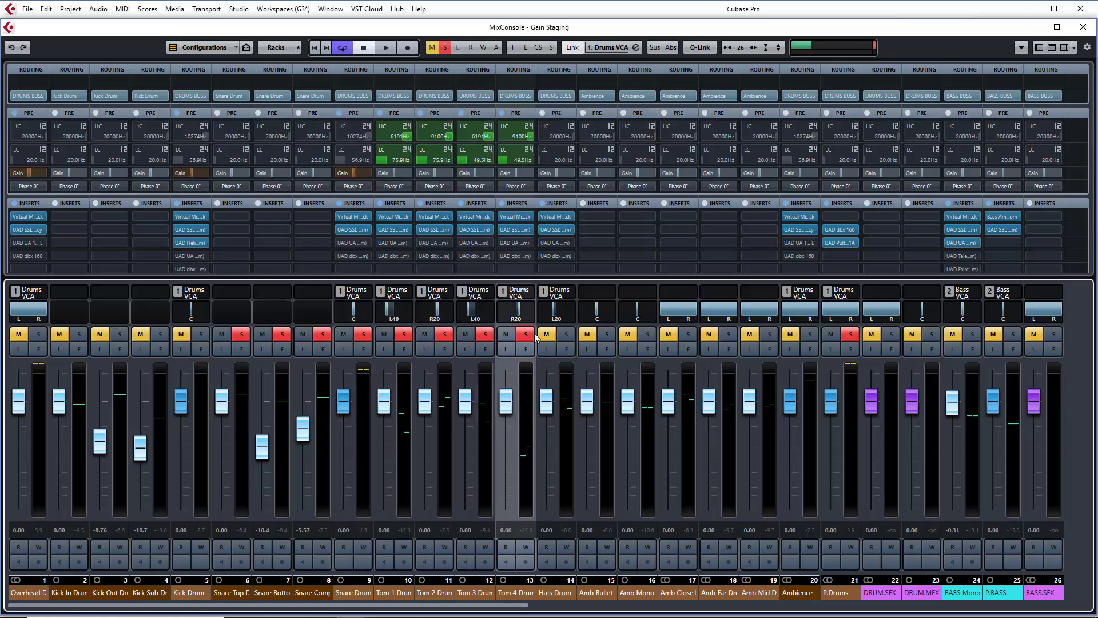
{"action": "left_click", "coordinate": [395, 219]}
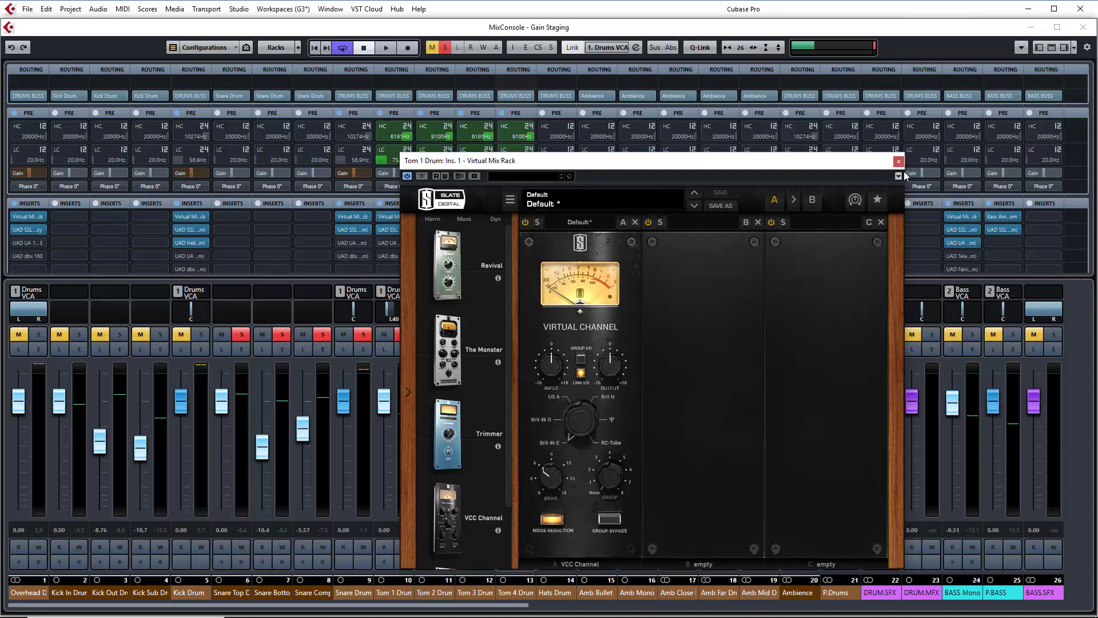
{"action": "left_click", "coordinate": [899, 162]}
Step: Reset the channel meters and set the global meter position to Input
{"action": "left_click", "coordinate": [201, 387]}
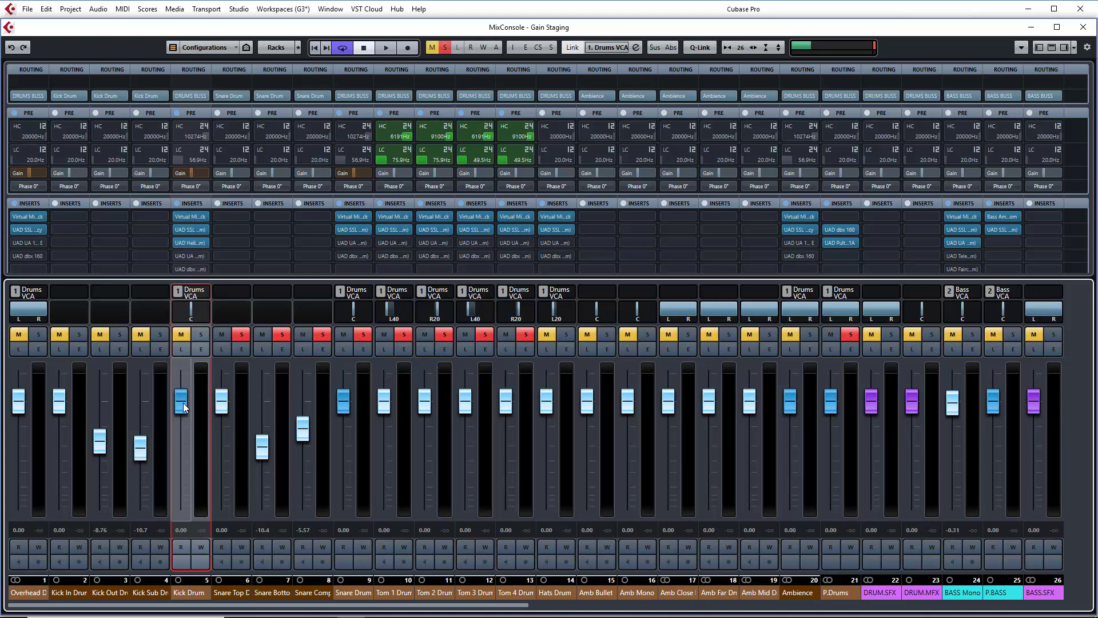
{"action": "right_click", "coordinate": [200, 493]}
{"action": "mouse_move", "coordinate": [394, 476]}
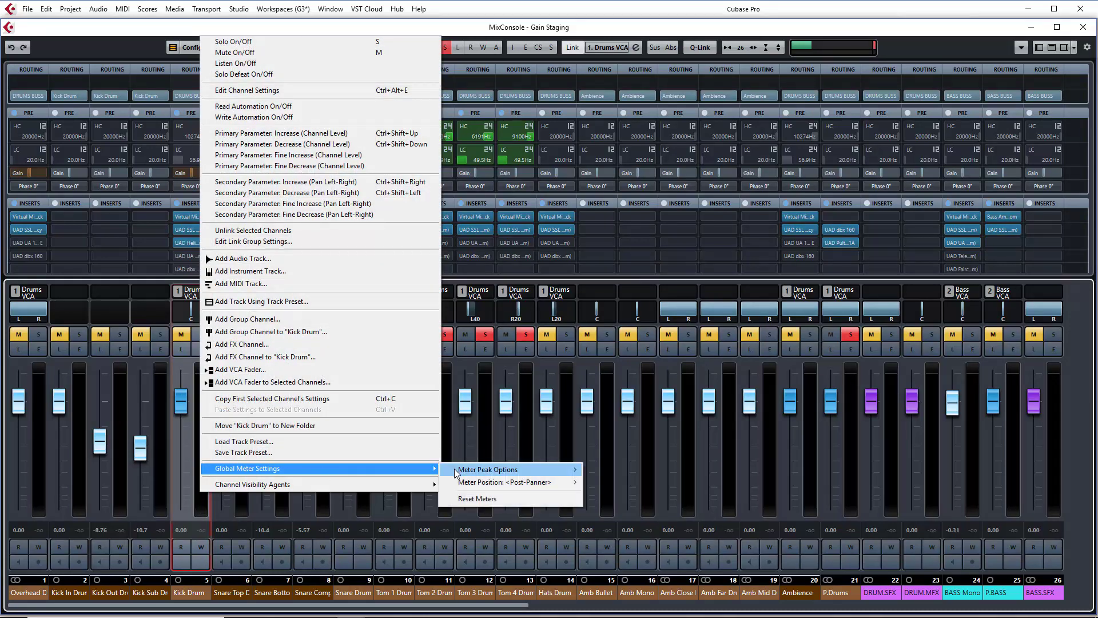
{"action": "mouse_move", "coordinate": [473, 488]}
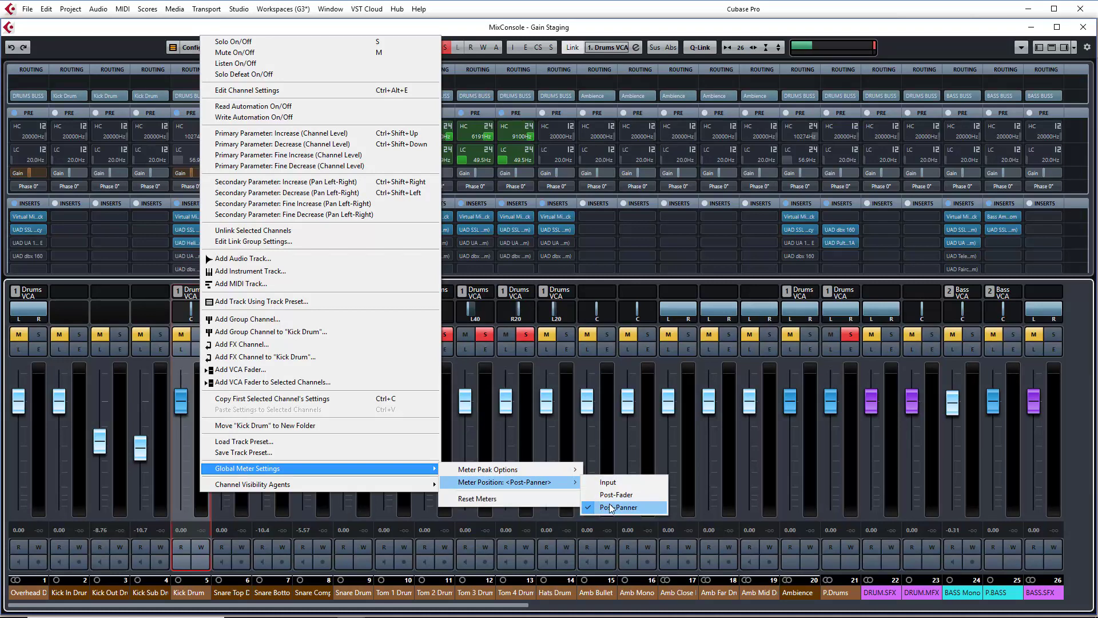
{"action": "left_click", "coordinate": [610, 485]}
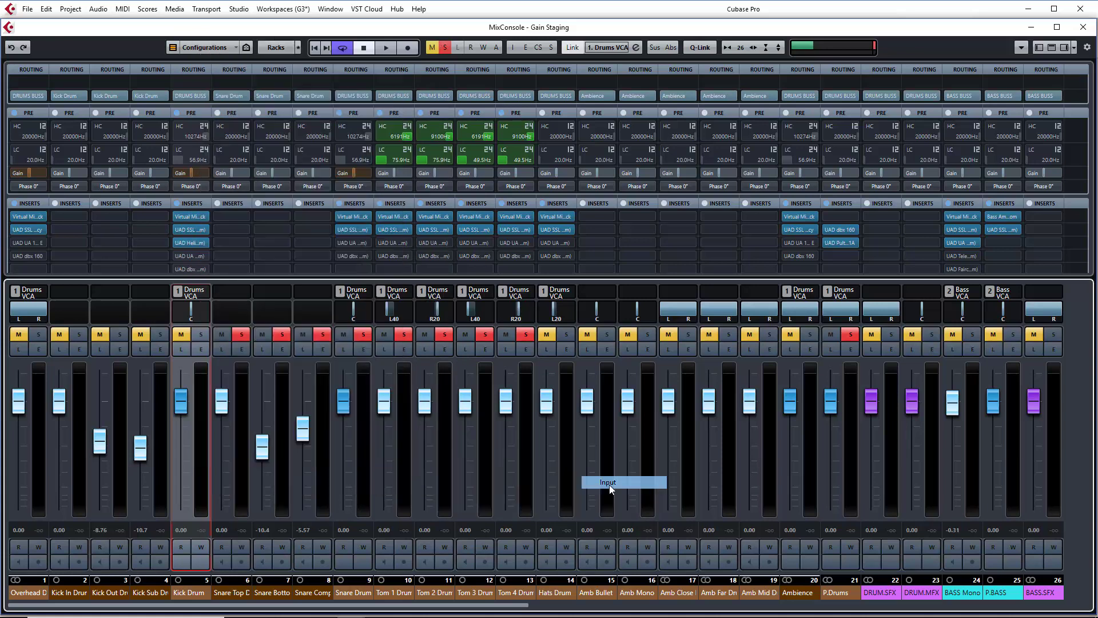
Step: Solo the Kick Drum group and remove the solo from the Snare Drum group and all four toms
{"action": "left_click", "coordinate": [201, 335]}
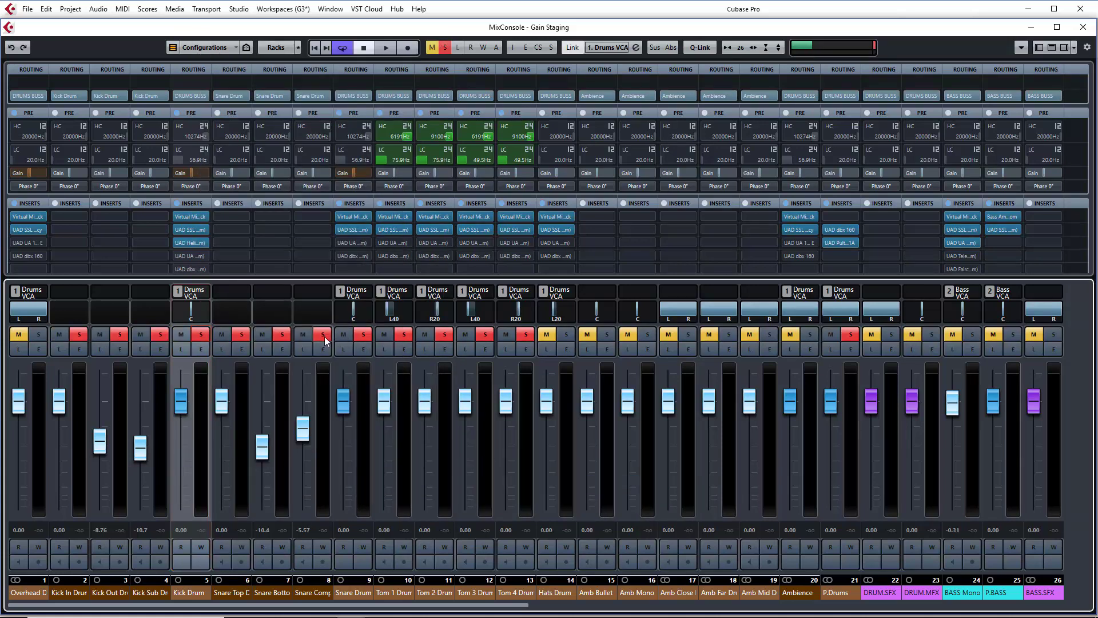
{"action": "left_click", "coordinate": [363, 335]}
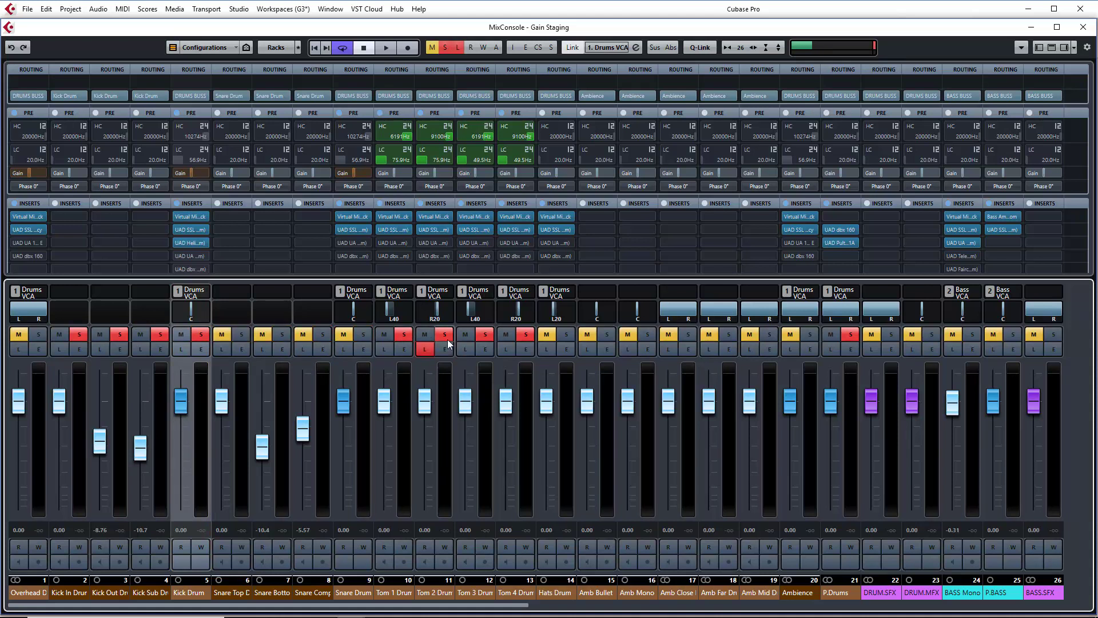
{"action": "left_click", "coordinate": [426, 348]}
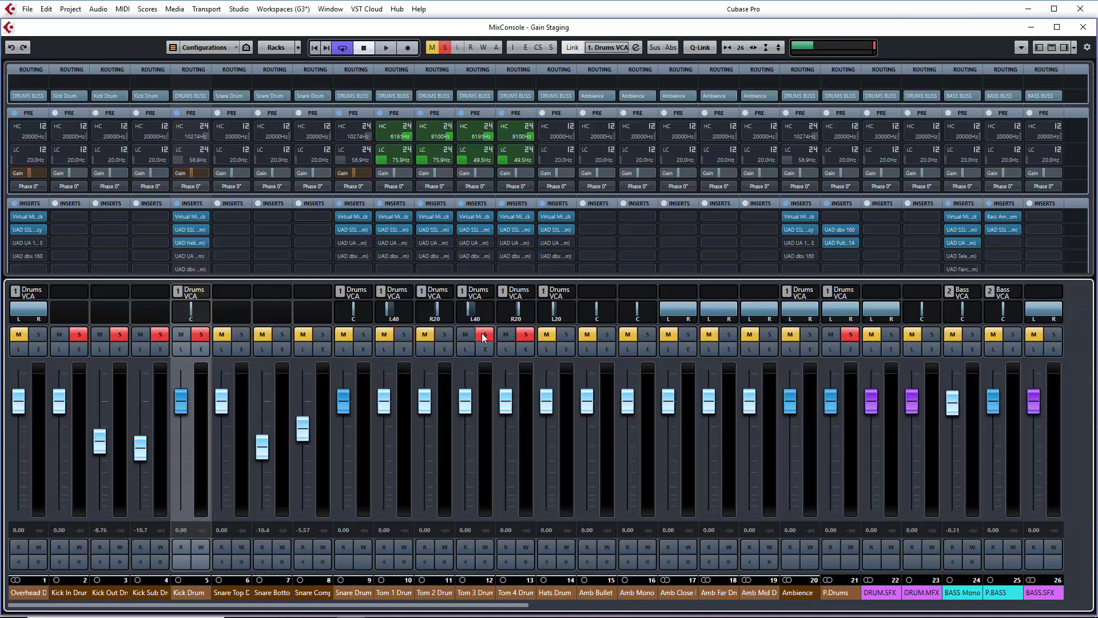
{"action": "left_click", "coordinate": [482, 335]}
{"action": "left_click", "coordinate": [524, 333]}
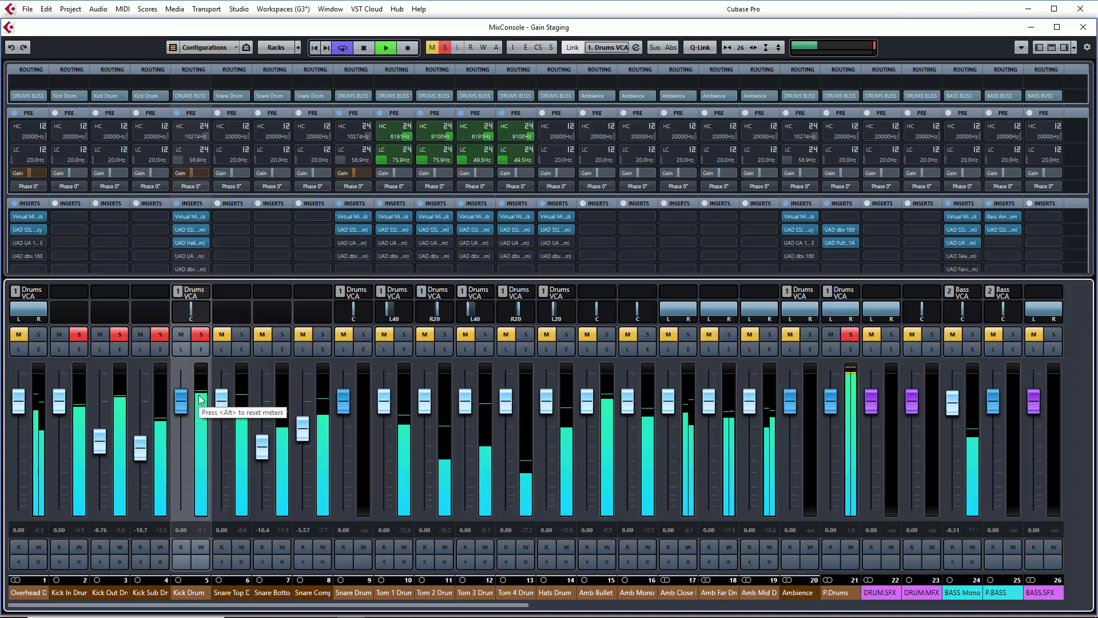
Step: During playback, sweep the Kick Drum group fader fully down and up to 6.02 dB, and reset it to 0 dB
{"action": "left_click_drag", "start_coordinate": [180, 402], "coordinate": [170, 530]}
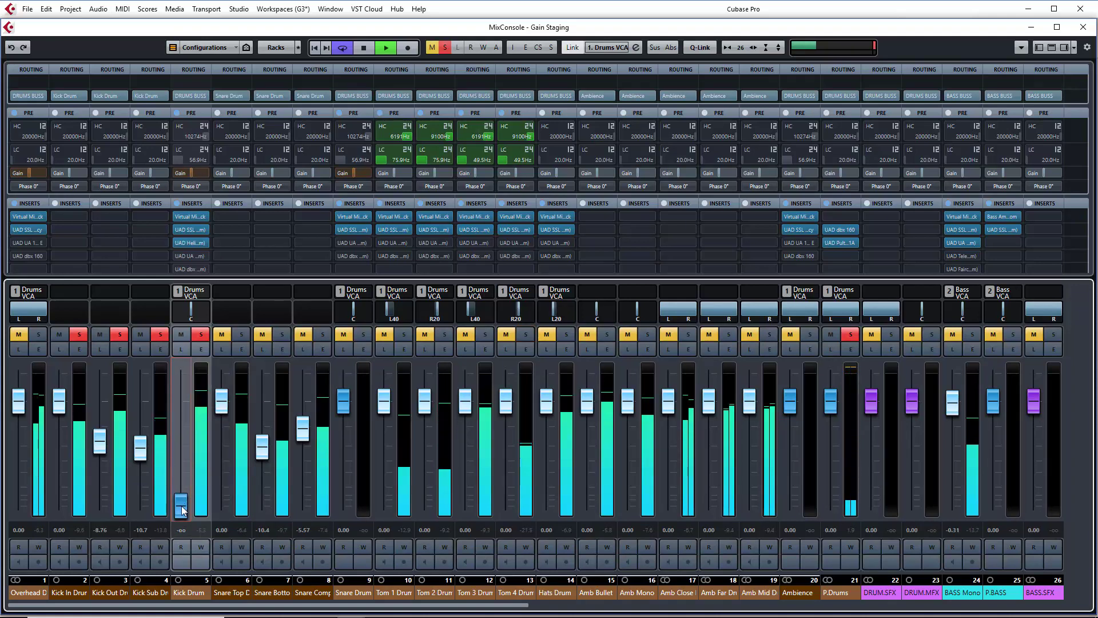
{"action": "left_click_drag", "start_coordinate": [182, 506], "coordinate": [183, 364]}
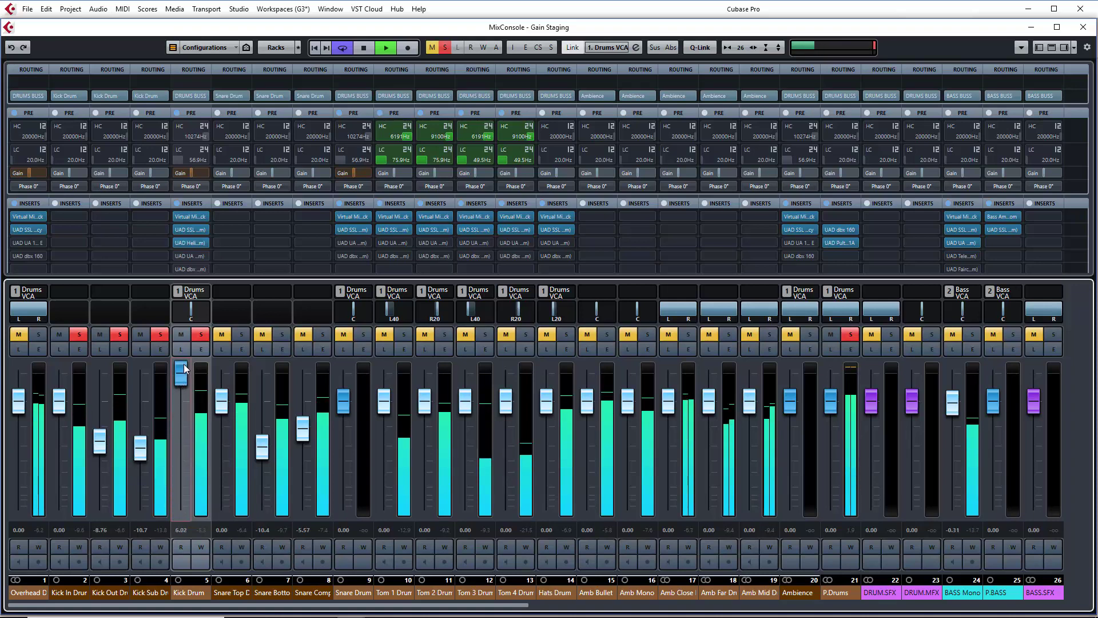
{"action": "left_click", "coordinate": [185, 383], "text": "ctrl"}
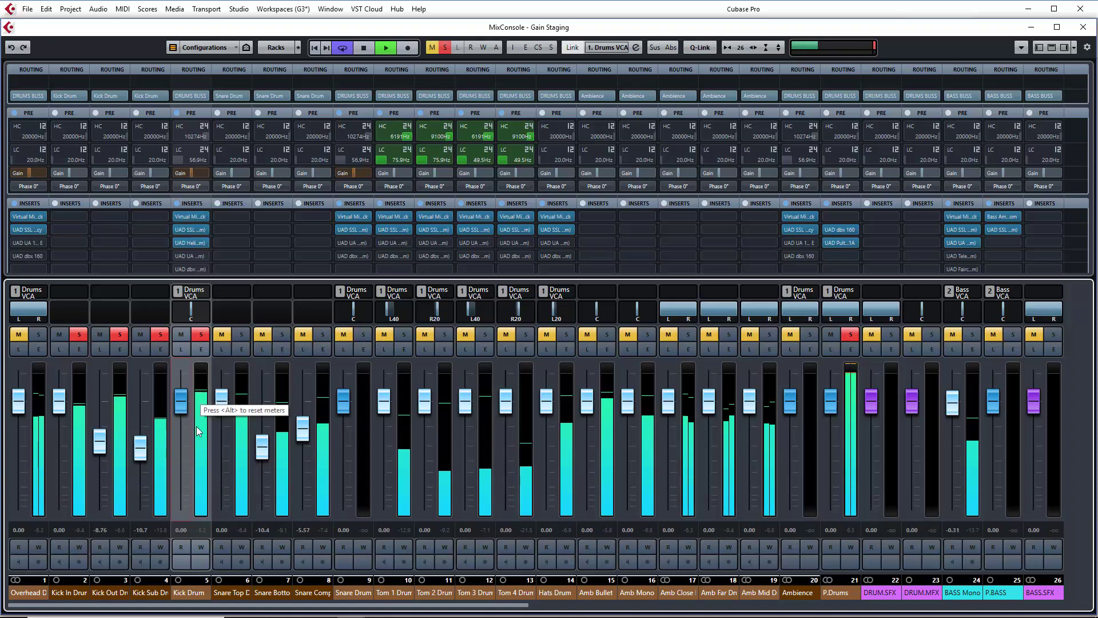
Step: Set the global meter position to Post-Panner
{"action": "right_click", "coordinate": [201, 448]}
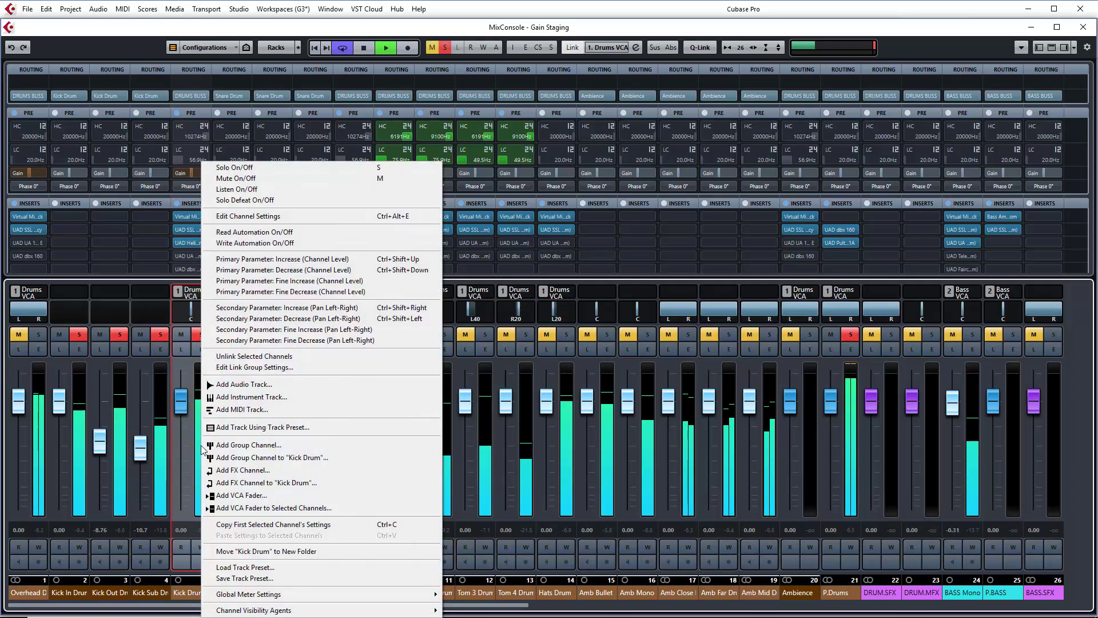
{"action": "mouse_move", "coordinate": [362, 593]}
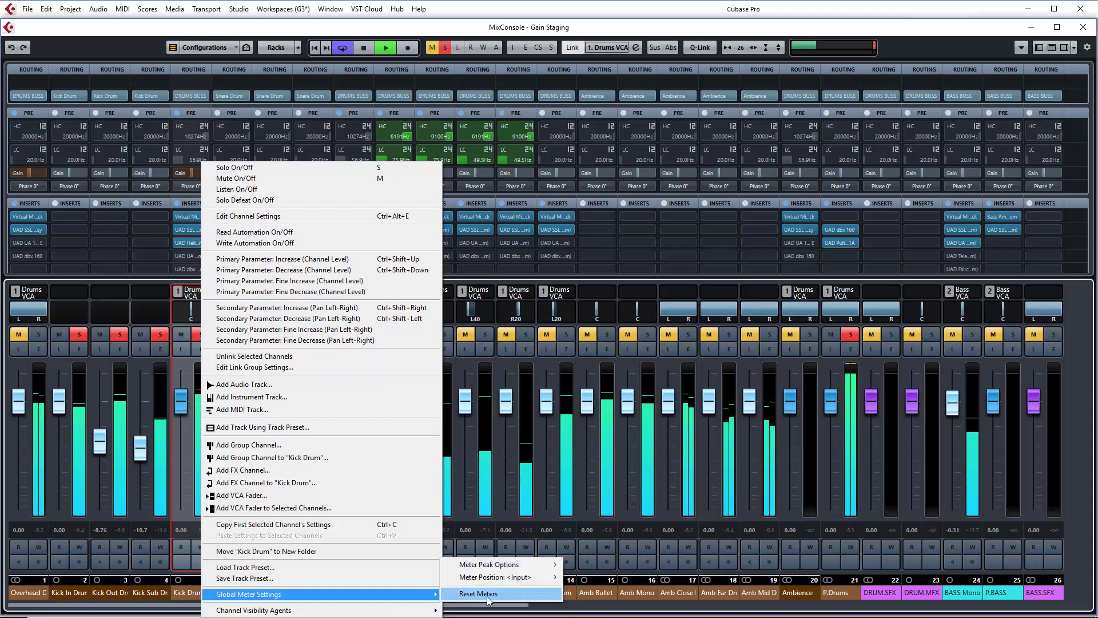
{"action": "mouse_move", "coordinate": [532, 578]}
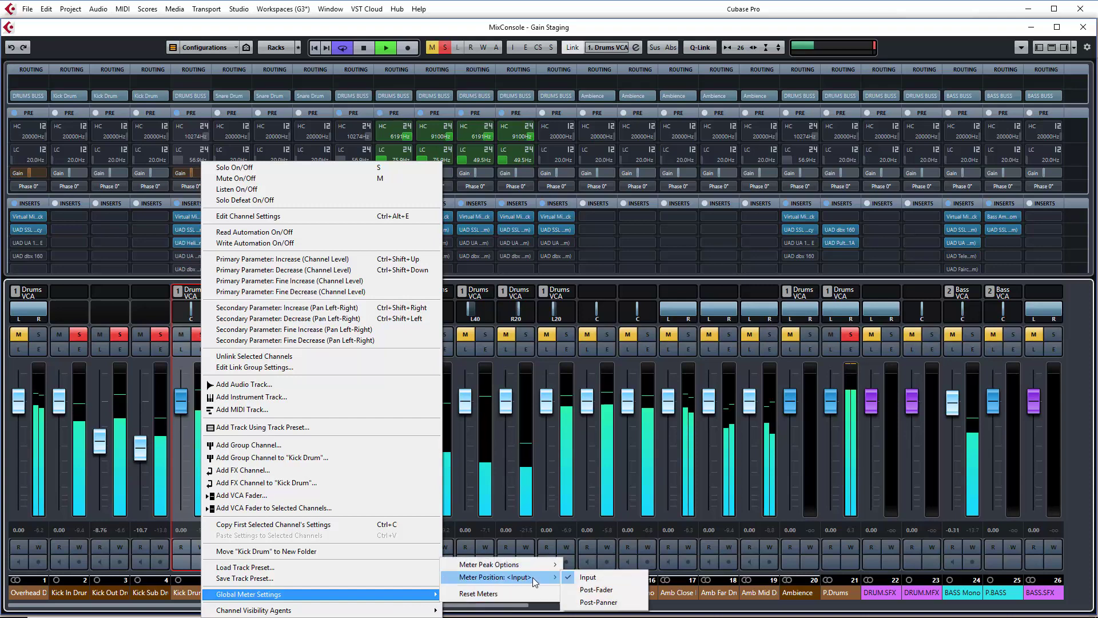
{"action": "left_click", "coordinate": [588, 602]}
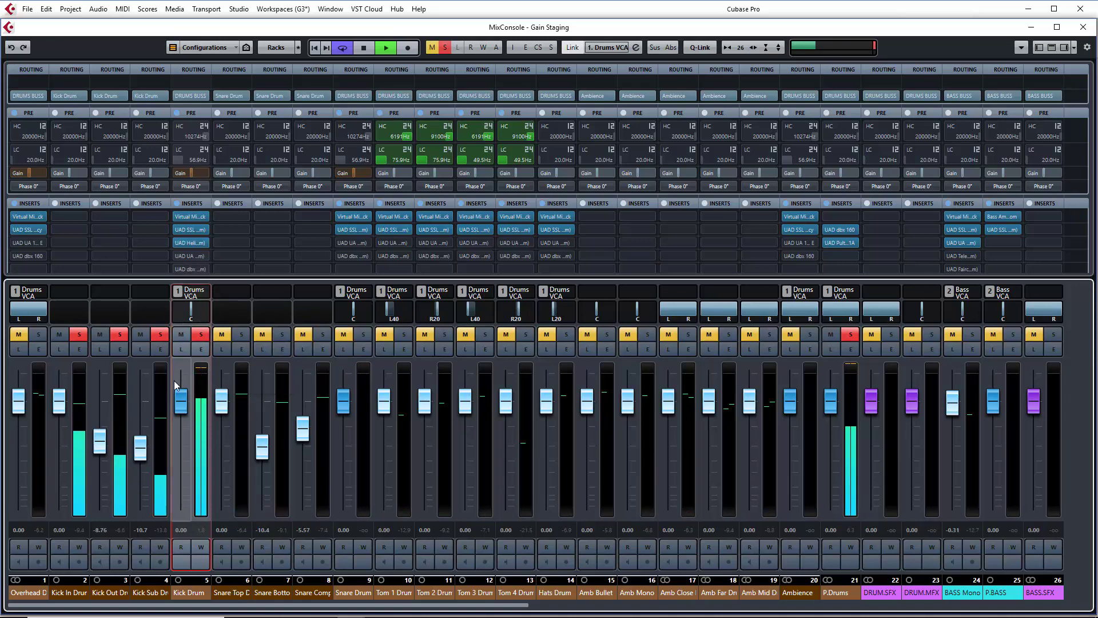
Step: Lower the Kick Drum group fader to about -10.9 dB, return it to 0 dB, and stop playback with the solo ended
{"action": "left_click_drag", "start_coordinate": [182, 404], "coordinate": [184, 420]}
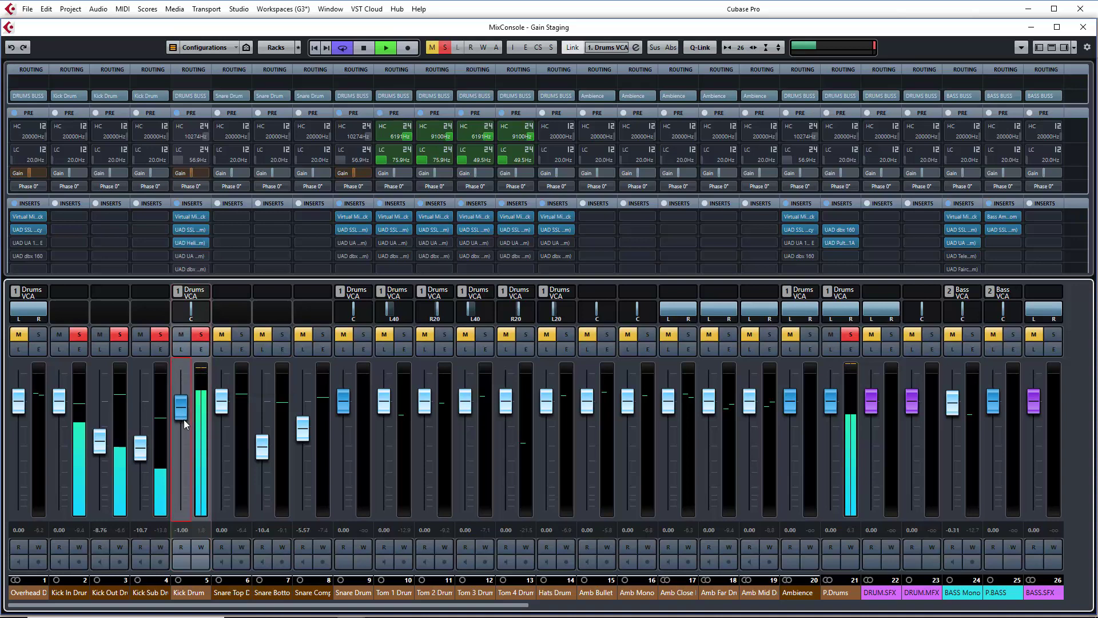
{"action": "left_click_drag", "start_coordinate": [184, 462], "coordinate": [183, 471]}
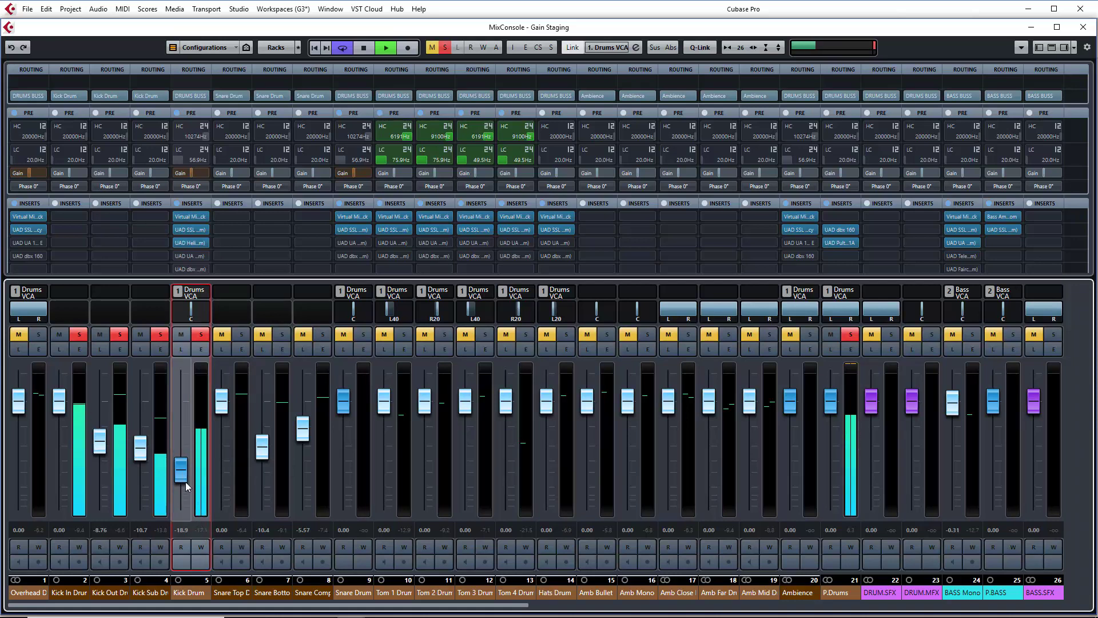
{"action": "left_click_drag", "start_coordinate": [183, 469], "coordinate": [180, 427]}
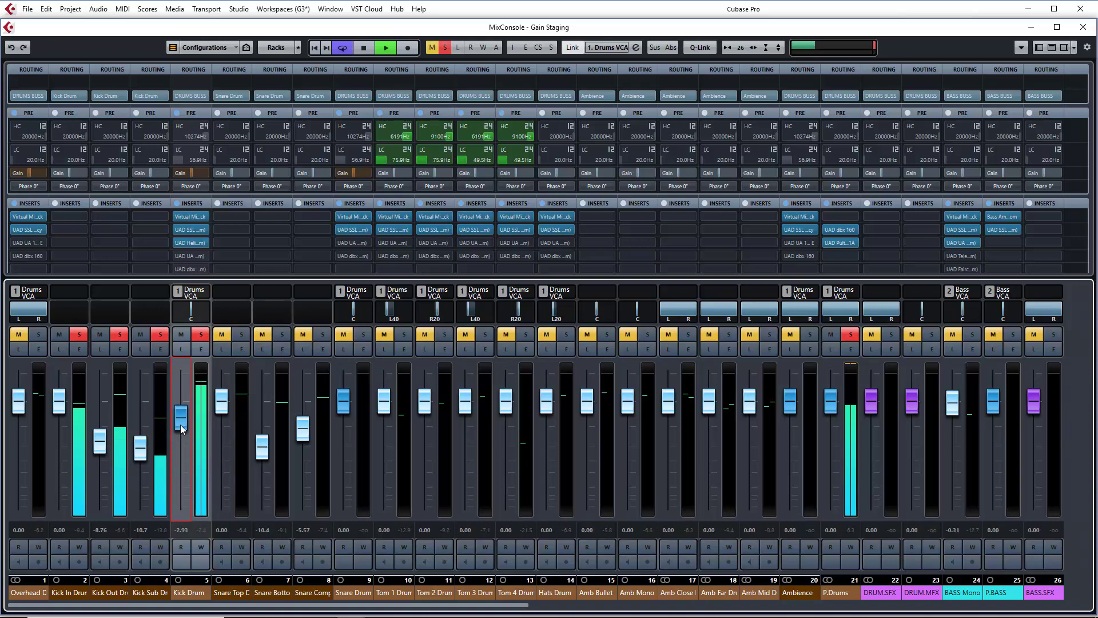
{"action": "left_click_drag", "start_coordinate": [180, 424], "coordinate": [176, 410]}
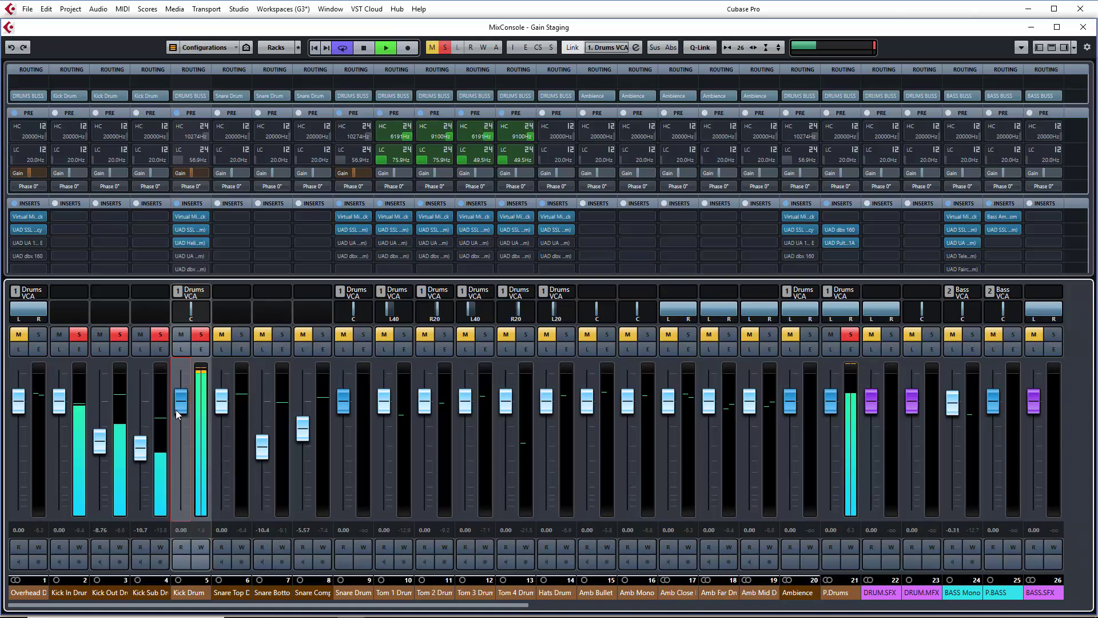
{"action": "key", "text": "space"}
{"action": "left_click", "coordinate": [201, 336]}
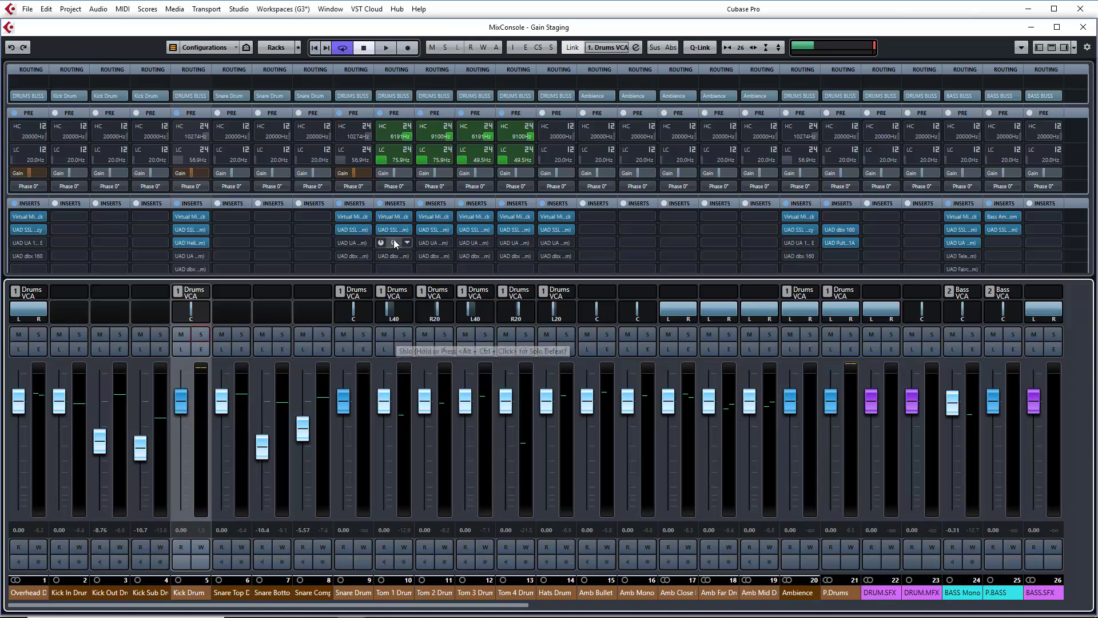
Step: Solo Tom 1 Drum, start playback, and check the tom tracks in the project window before returning to the MixConsole
{"action": "mouse_move", "coordinate": [392, 221]}
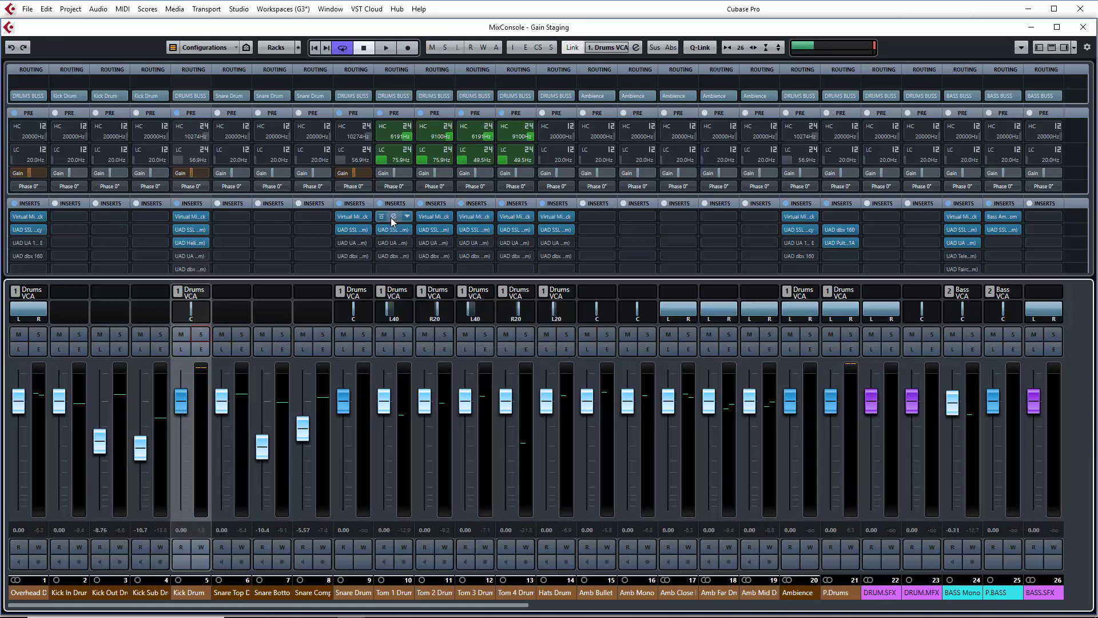
{"action": "left_click", "coordinate": [403, 334]}
{"action": "key", "text": "space"}
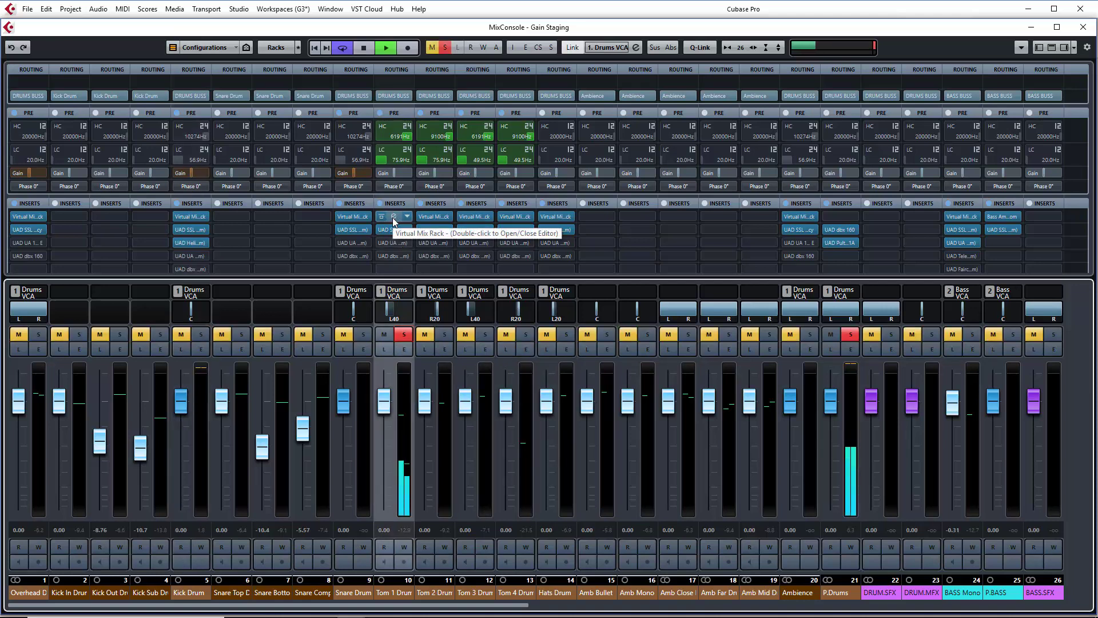
{"action": "key", "text": "space"}
{"action": "key", "text": "F3"}
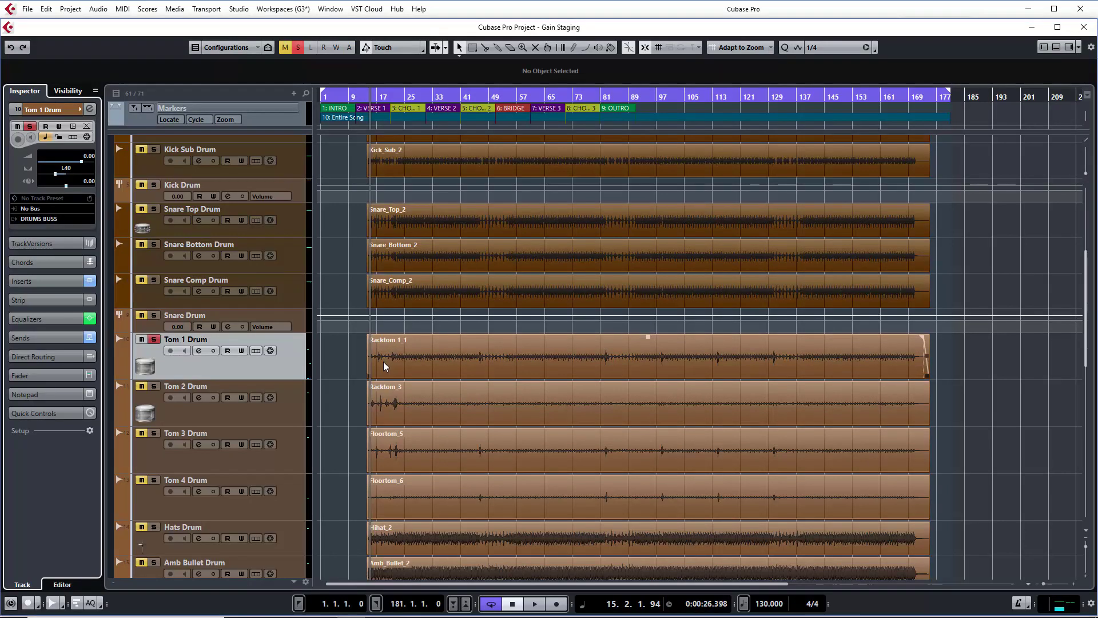
{"action": "key", "text": "space"}
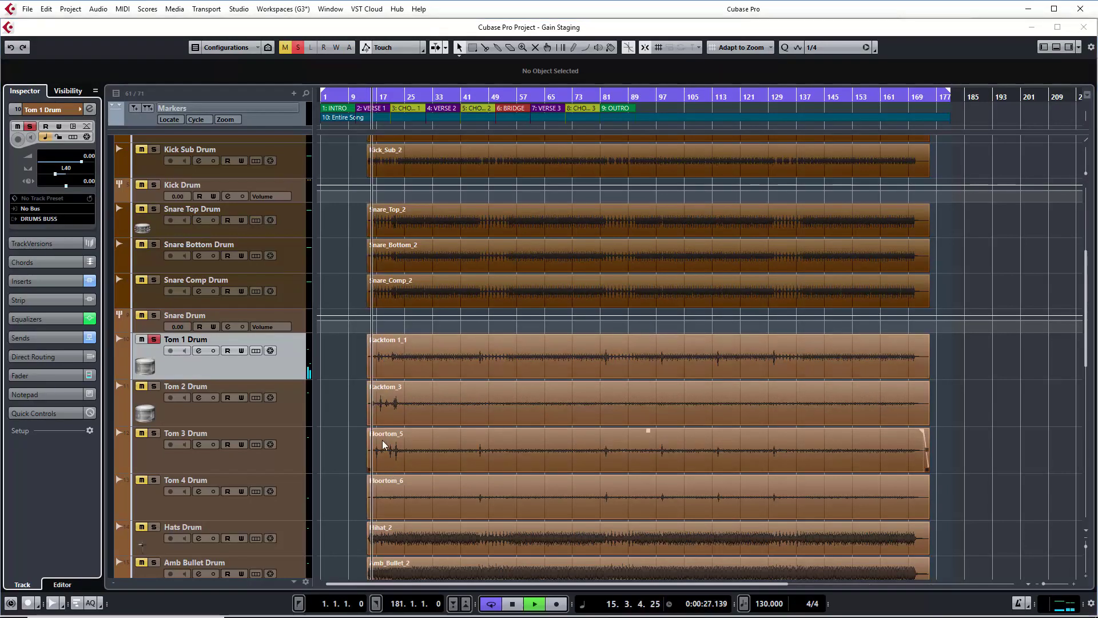
{"action": "key", "text": "F3"}
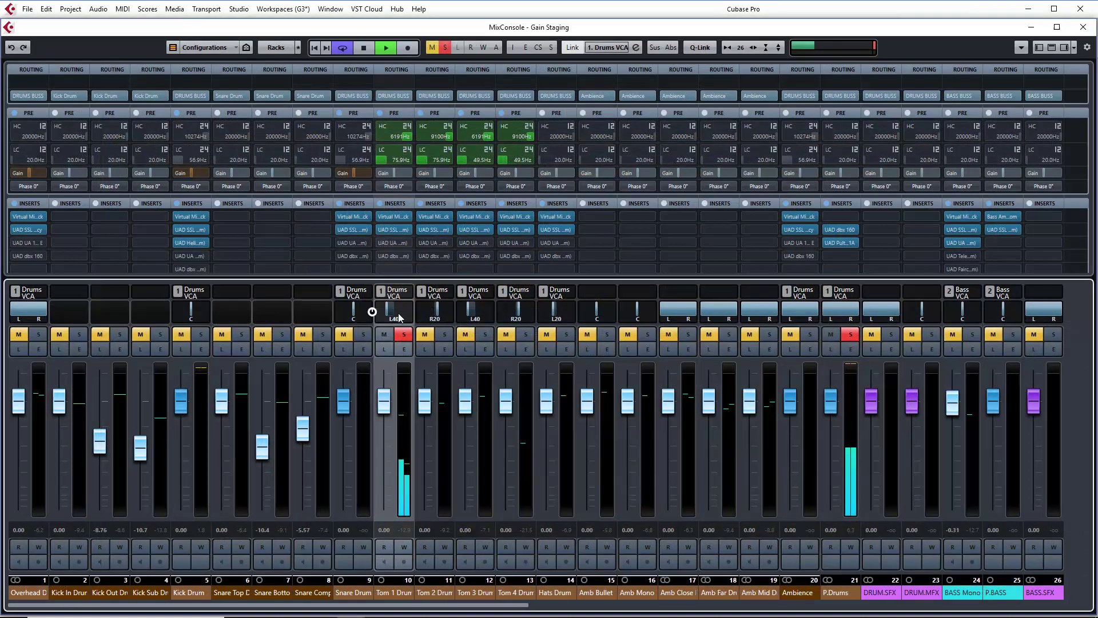
{"action": "left_click", "coordinate": [404, 350]}
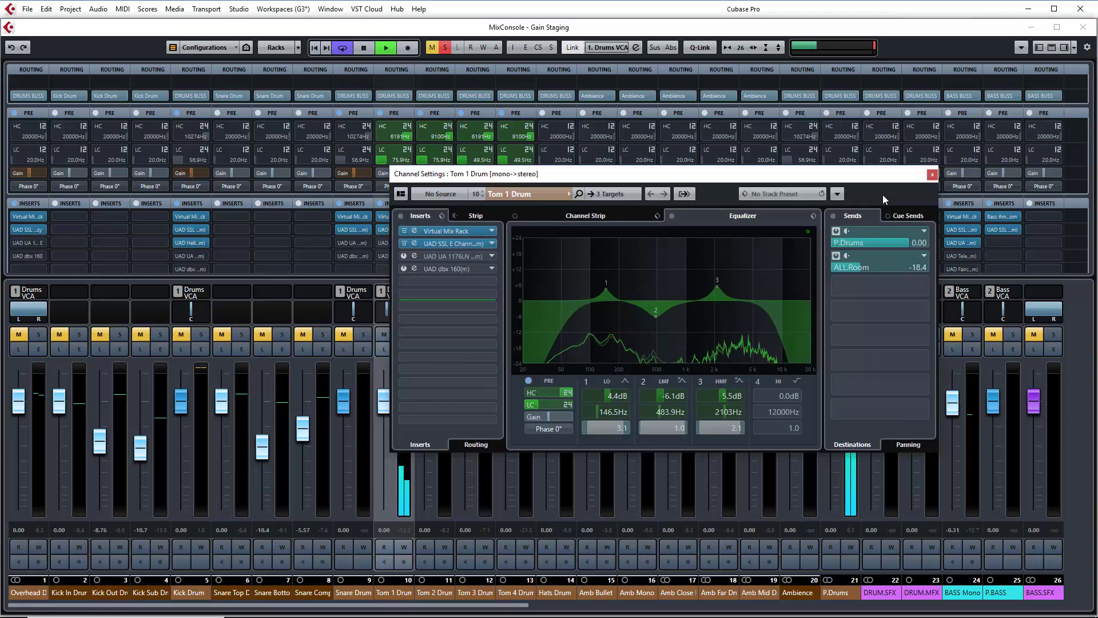
{"action": "left_click", "coordinate": [932, 174]}
{"action": "key", "text": "space"}
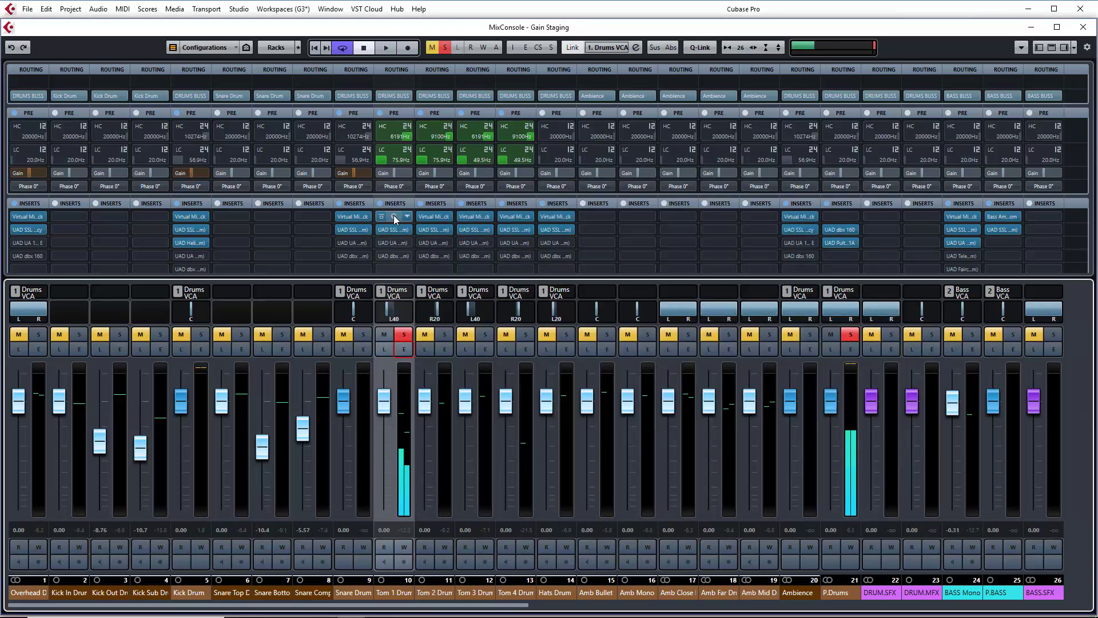
Step: Raise Tom 1 Drum's pre gain to 7.5 dB during playback against its Virtual Mix Rack VU meter, closing the plug-in when done
{"action": "left_click", "coordinate": [394, 217]}
{"action": "key", "text": "space"}
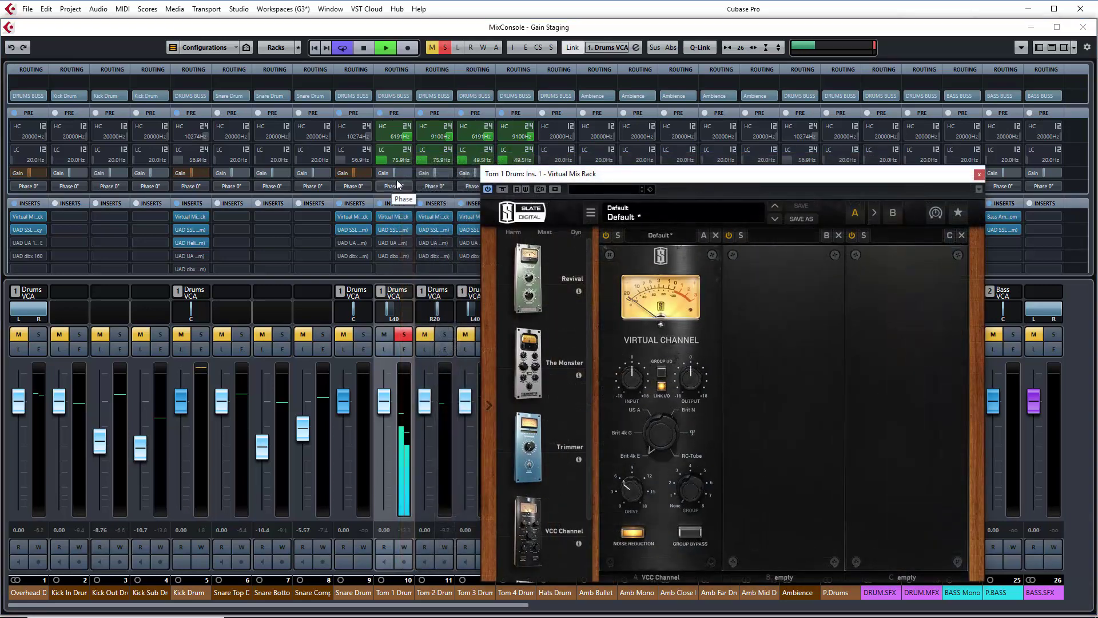
{"action": "left_click", "coordinate": [395, 174]}
{"action": "key", "text": "Escape"}
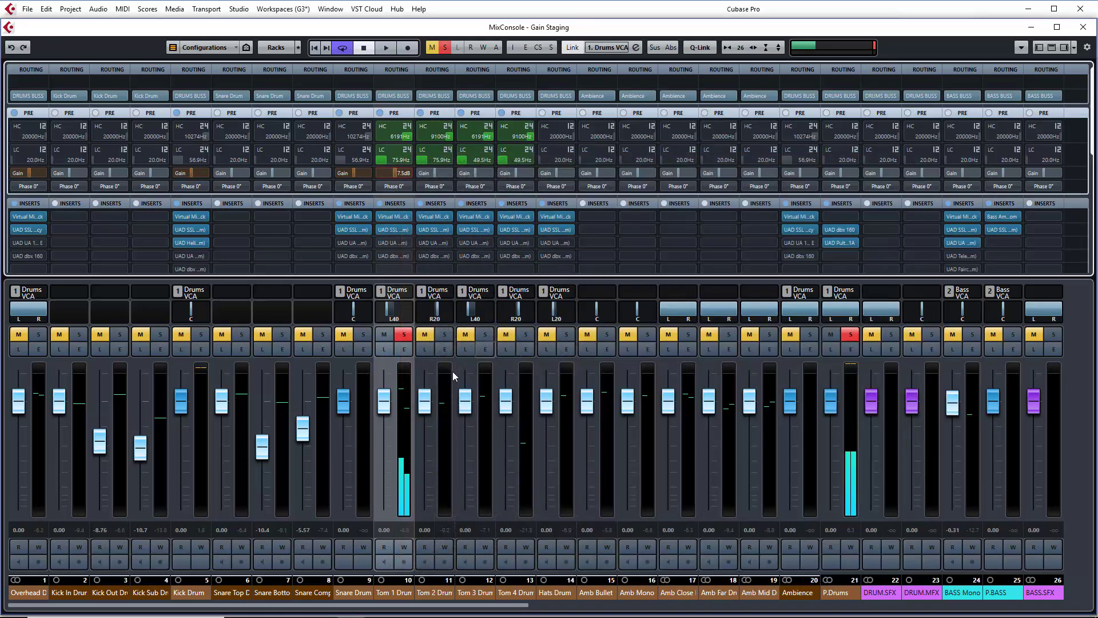
Step: Solo only Tom 2 Drum, set its pre gain to 7.0 dB with the Virtual Mix Rack VU meter open, and close the plug-in
{"action": "left_click", "coordinate": [444, 334], "text": "ctrl"}
{"action": "left_click", "coordinate": [435, 216]}
{"action": "left_click", "coordinate": [436, 172]}
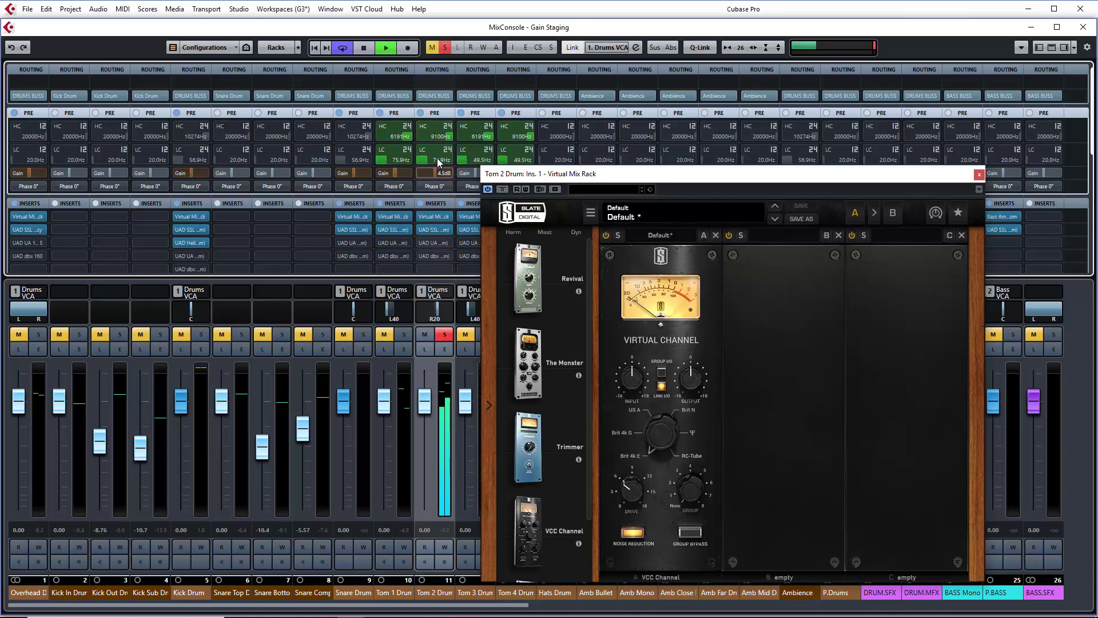
{"action": "key", "text": "Escape"}
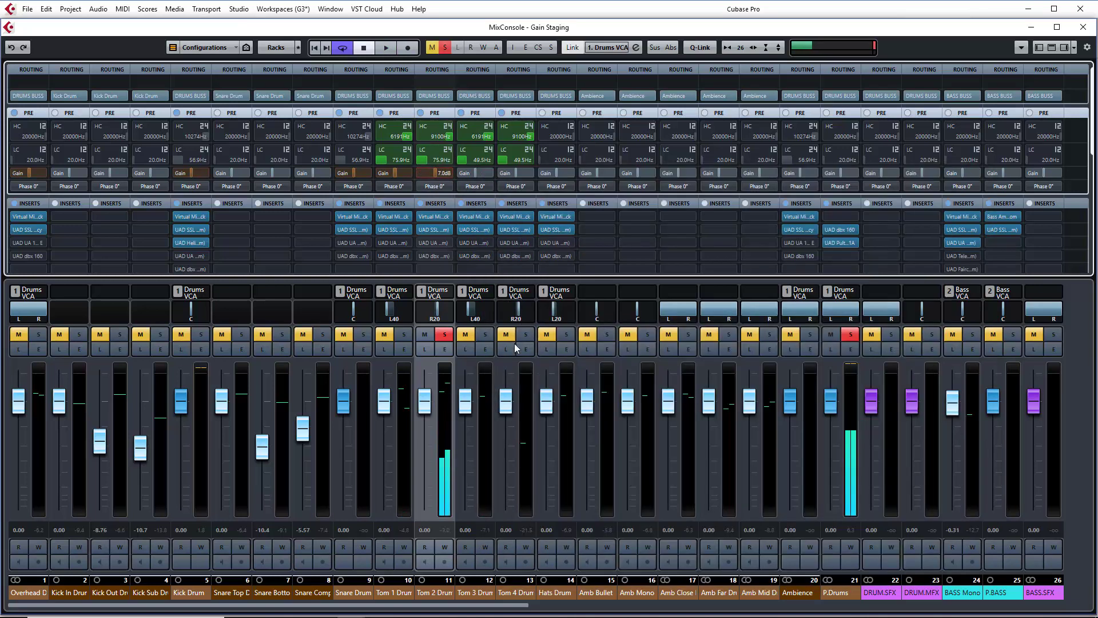
Step: Solo only Tom 3 Drum, raise its pre gain against its Virtual Mix Rack VU meter, and close the plug-in
{"action": "left_click", "coordinate": [485, 334], "text": "ctrl"}
{"action": "left_click", "coordinate": [475, 216]}
{"action": "left_click", "coordinate": [476, 173]}
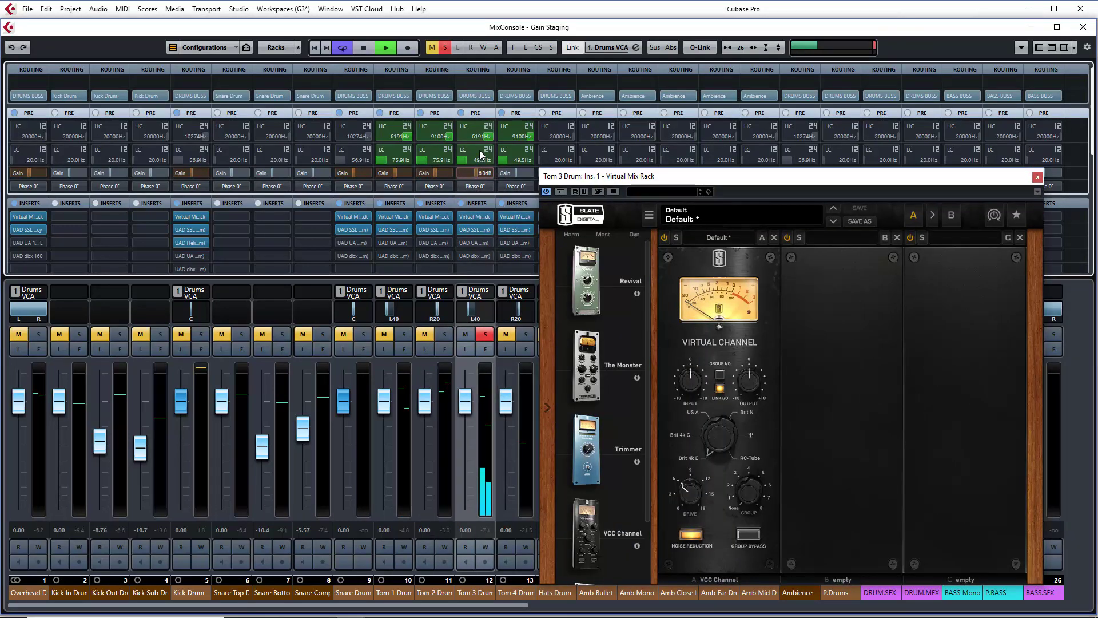
{"action": "left_click", "coordinate": [1038, 176]}
Step: Solo only Tom 4 Drum, move playback to a tom hit in the project window, and raise its pre gain against the Virtual Mix Rack meter
{"action": "left_click", "coordinate": [526, 334], "text": "ctrl"}
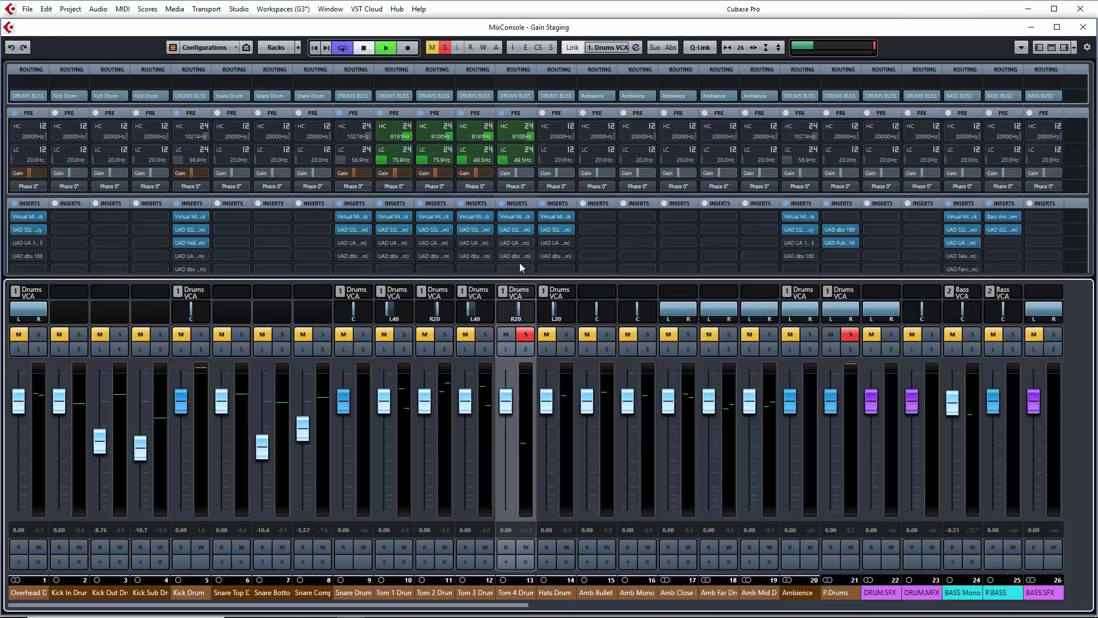
{"action": "left_click", "coordinate": [515, 216]}
{"action": "key", "text": "F3"}
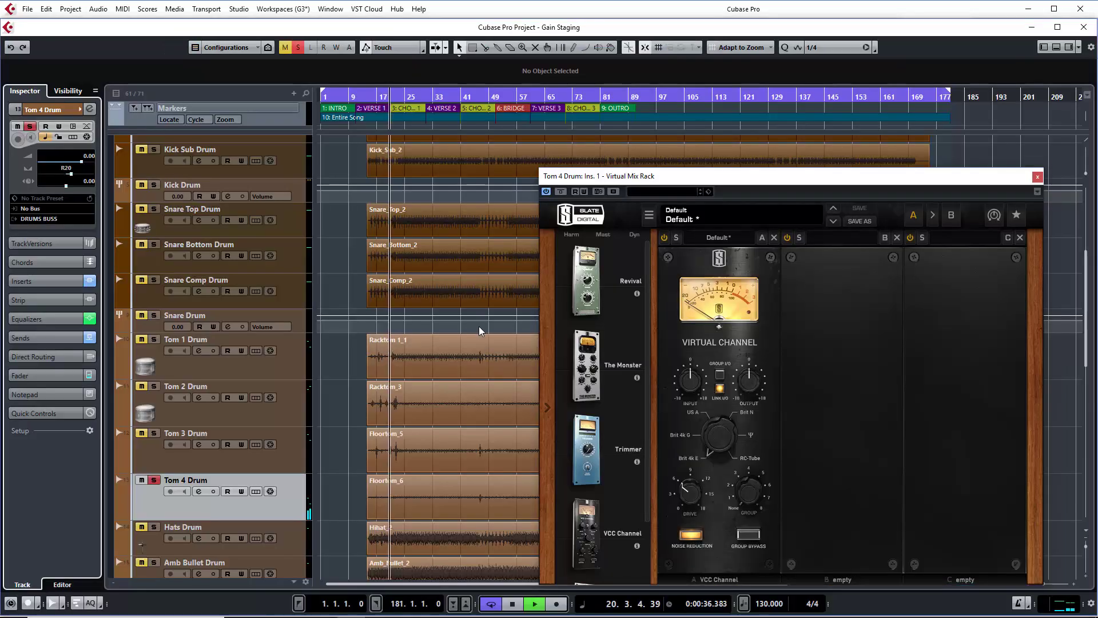
{"action": "left_click", "coordinate": [479, 326]}
{"action": "key", "text": "F3"}
{"action": "left_click_drag", "start_coordinate": [520, 172], "coordinate": [521, 156]}
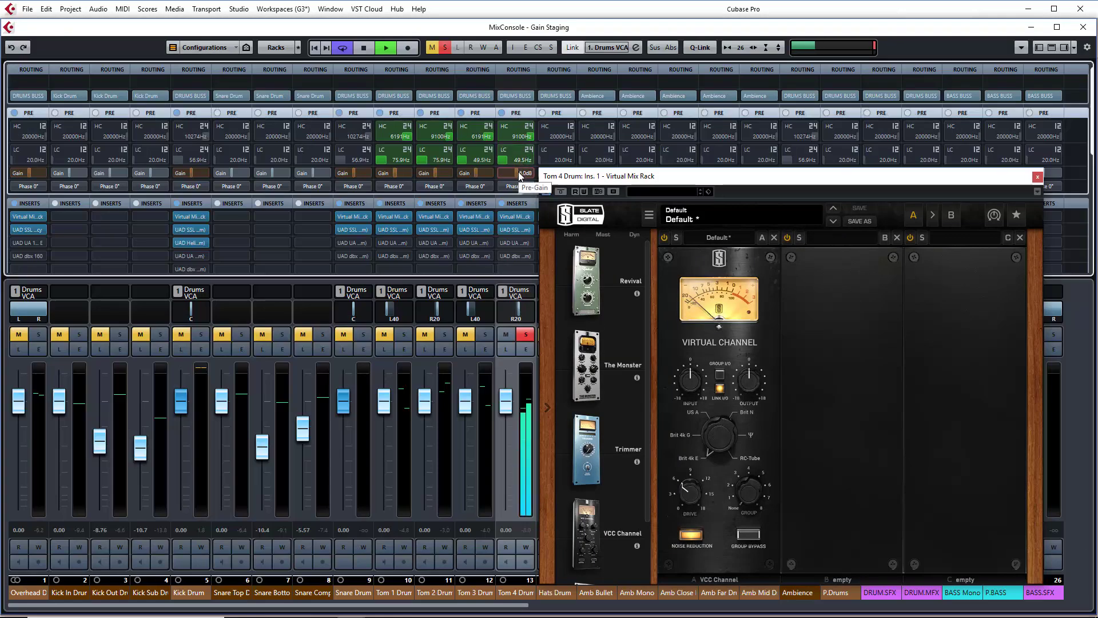
{"action": "left_click", "coordinate": [1038, 177]}
{"action": "key", "text": "space"}
{"action": "left_click", "coordinate": [526, 334]}
Step: Solo Hats Drum, set its pre gain to 8.3 dB during playback against its Virtual Mix Rack VU meter, and close the plug-in
{"action": "left_click", "coordinate": [565, 334], "text": "ctrl"}
{"action": "key", "text": "space"}
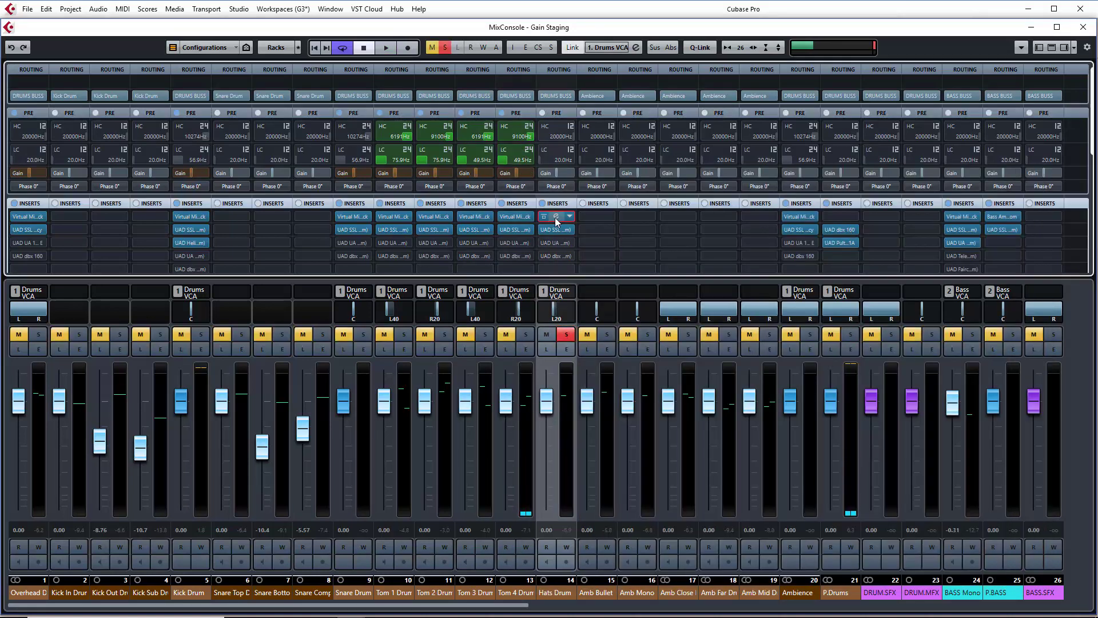
{"action": "left_click", "coordinate": [555, 216]}
{"action": "key", "text": "space"}
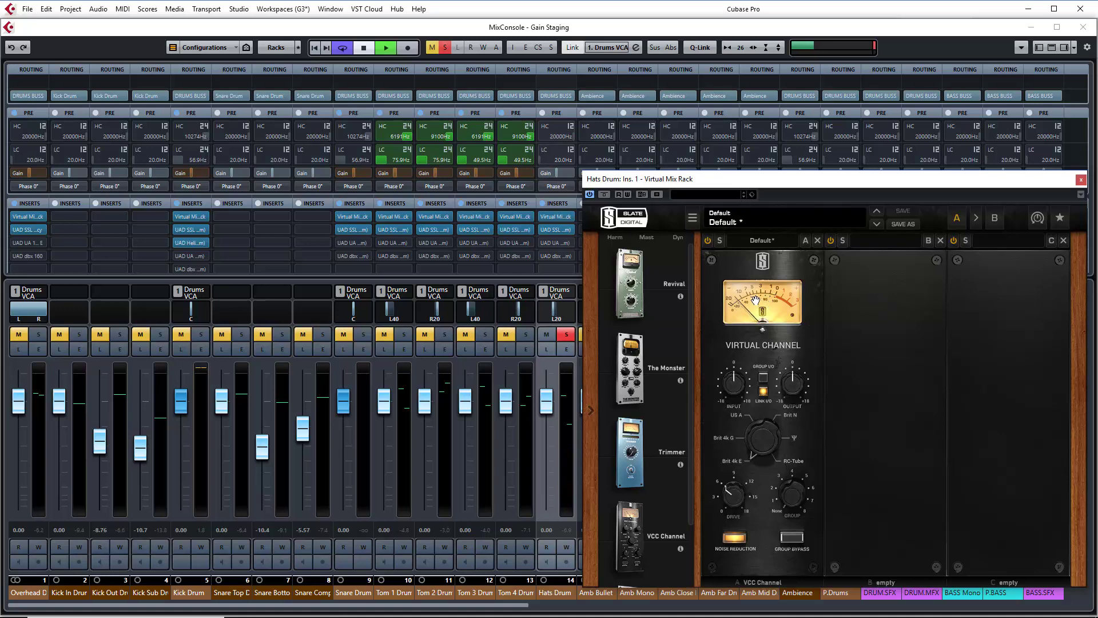
{"action": "key", "text": "space"}
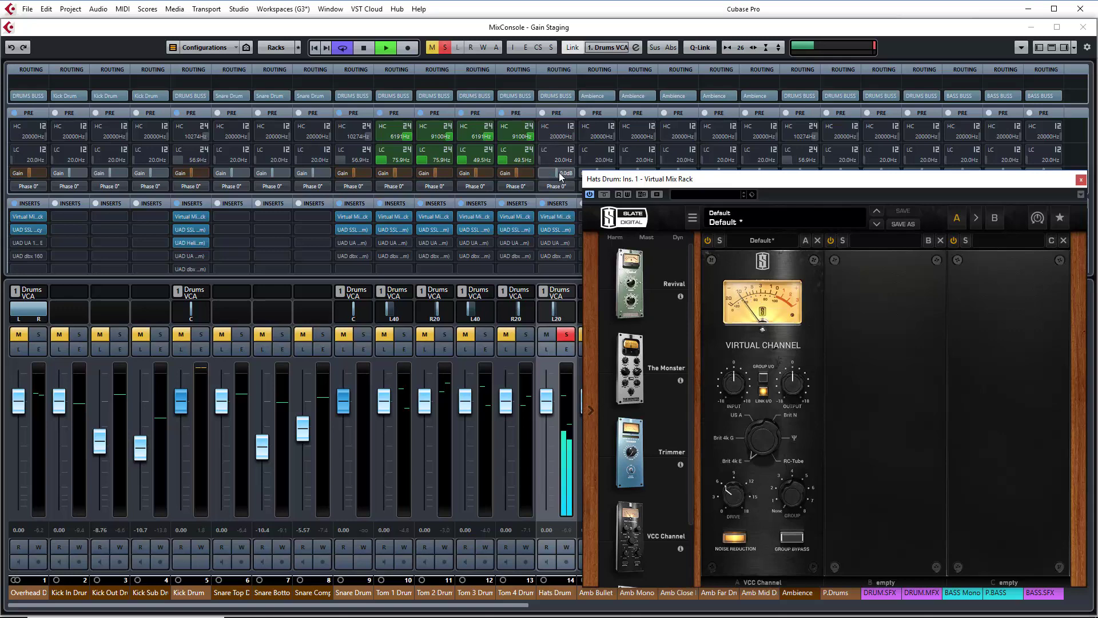
{"action": "left_click_drag", "start_coordinate": [558, 173], "coordinate": [563, 151]}
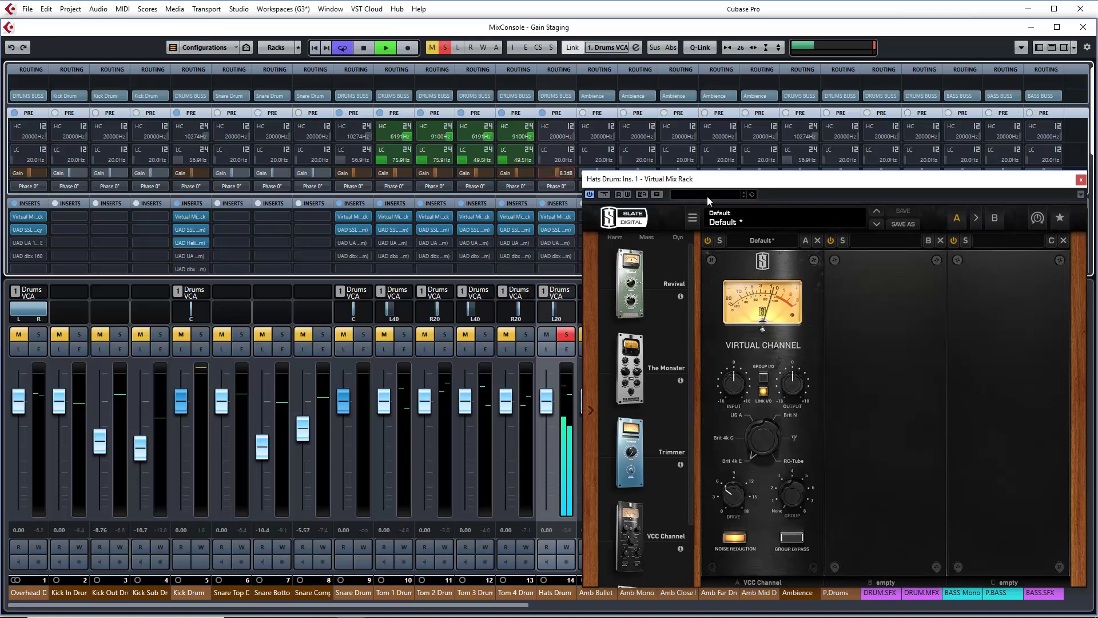
{"action": "left_click", "coordinate": [1080, 180]}
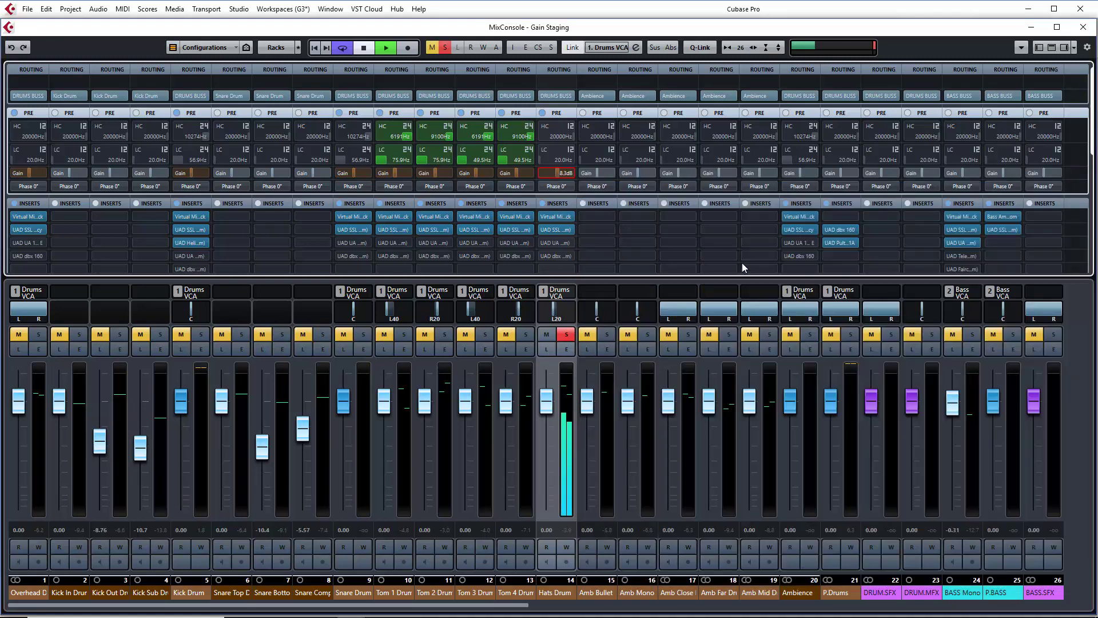
Step: End the Hats Drum solo, pull its fader down to about -62.9 dB, and return it to 0 dB
{"action": "left_click", "coordinate": [565, 336]}
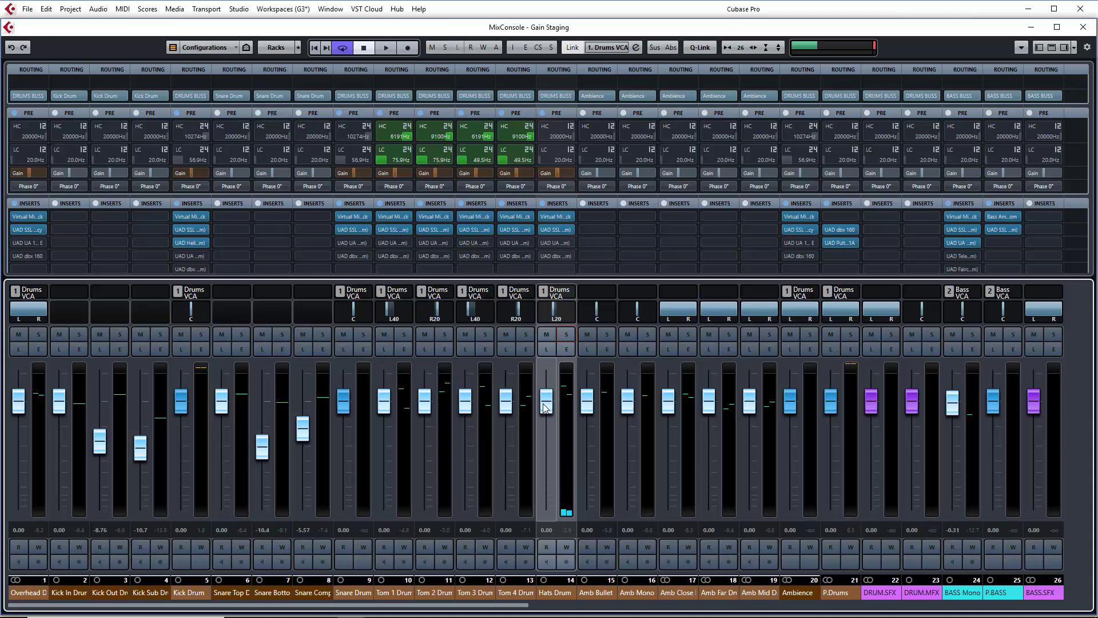
{"action": "left_click_drag", "start_coordinate": [546, 406], "coordinate": [552, 513]}
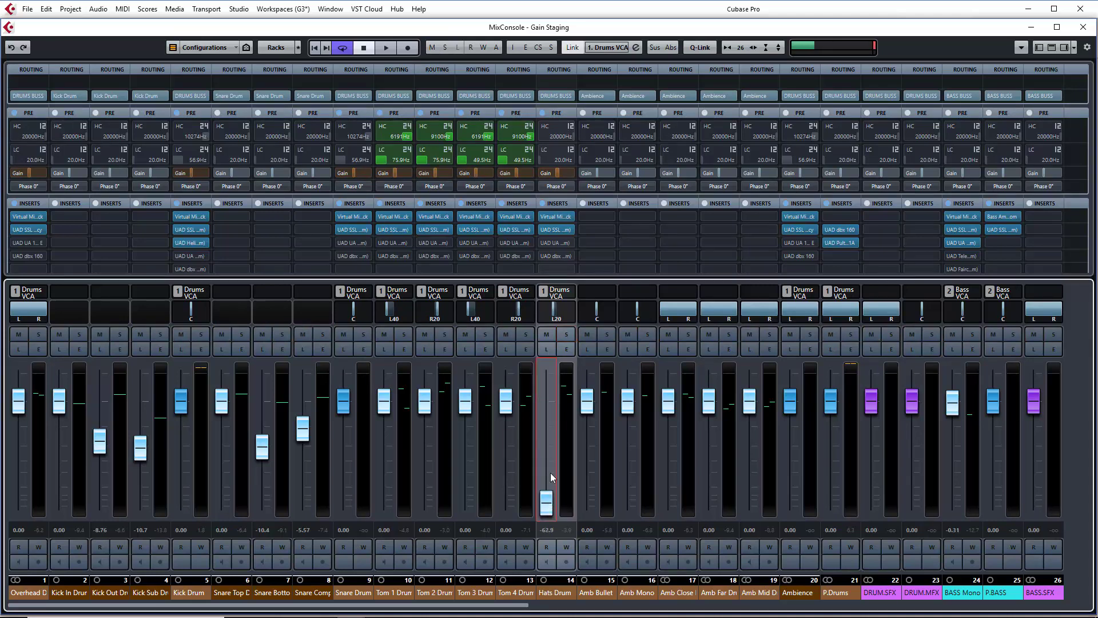
{"action": "left_click_drag", "start_coordinate": [550, 474], "coordinate": [541, 410]}
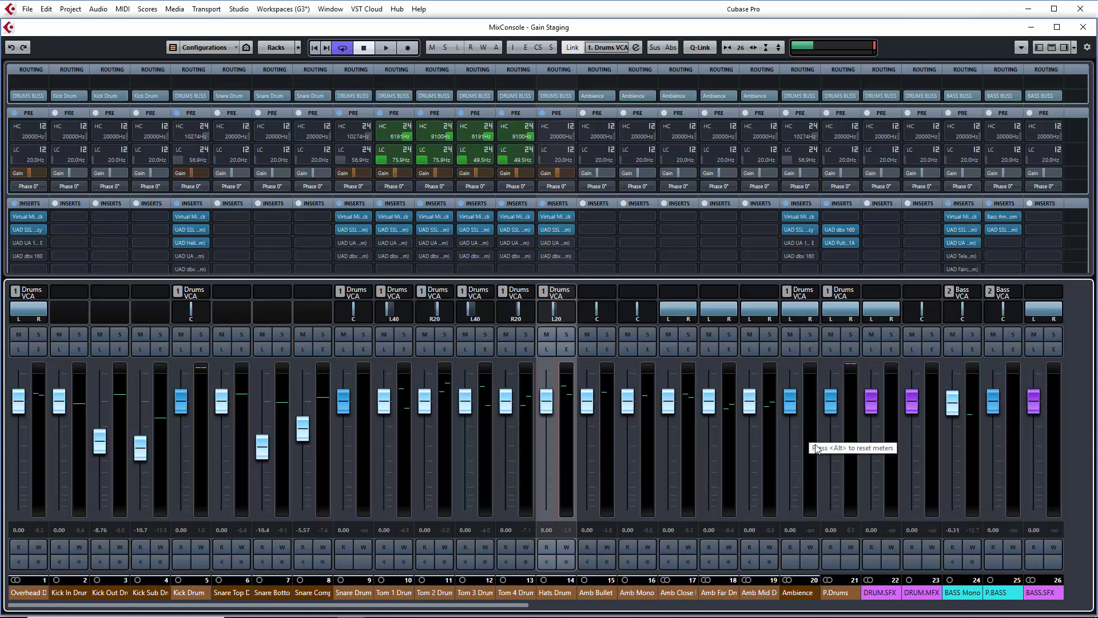
Step: Try to isolate Amb Bullet by soloing the Ambience group and removing the solos from the other ambience channels
{"action": "left_click", "coordinate": [811, 334]}
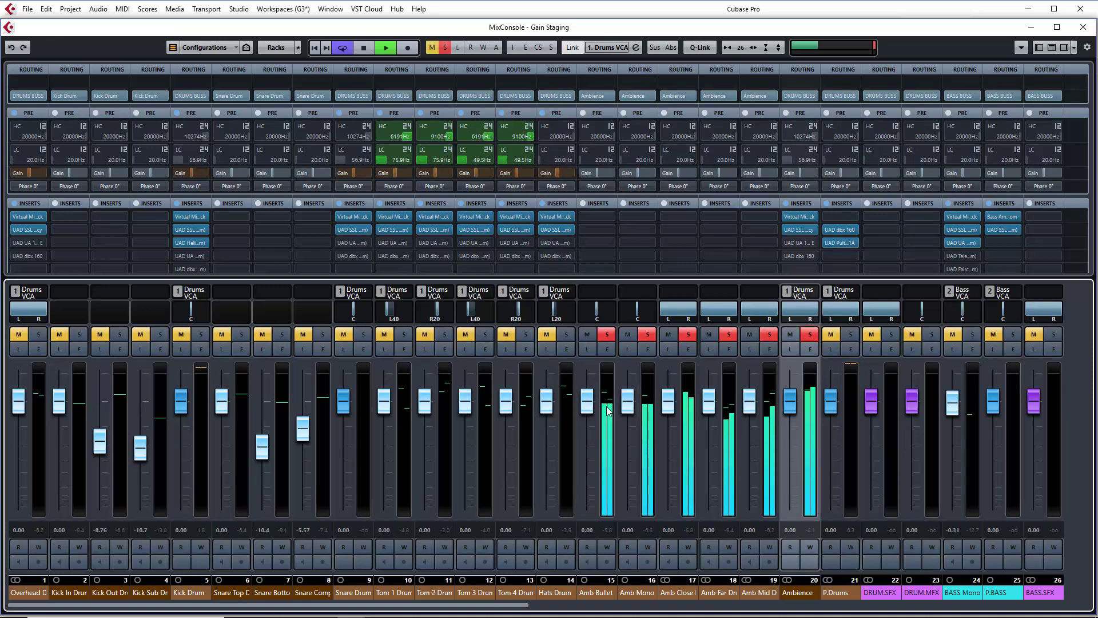
{"action": "left_click", "coordinate": [647, 334]}
{"action": "left_click", "coordinate": [686, 337]}
{"action": "left_click", "coordinate": [688, 334]}
{"action": "left_click", "coordinate": [728, 335]}
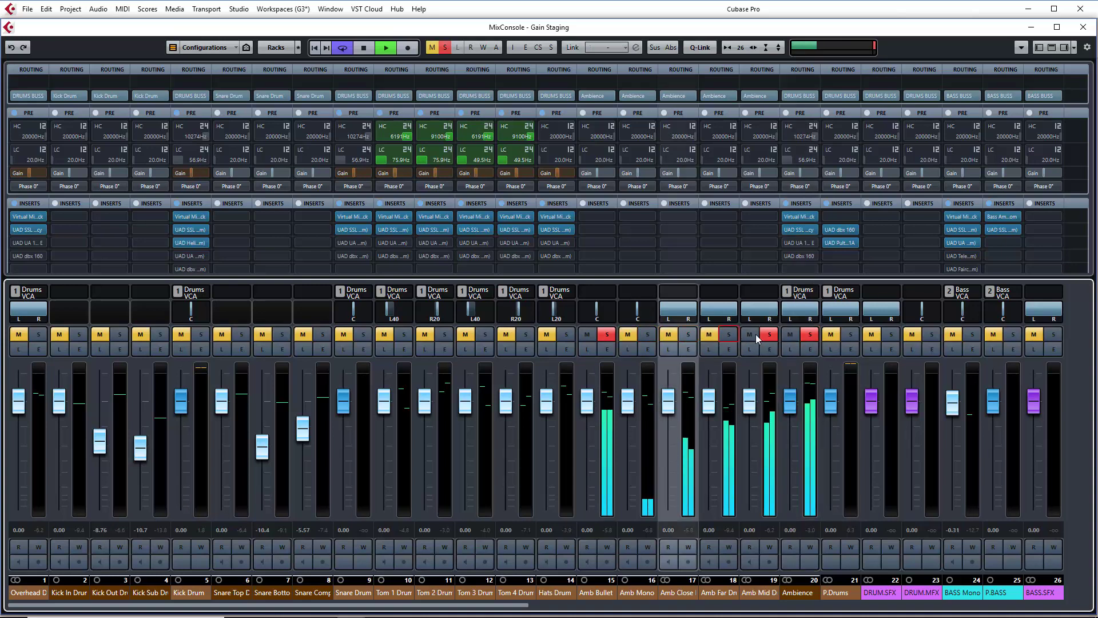
{"action": "left_click", "coordinate": [770, 335]}
{"action": "left_click", "coordinate": [803, 334]}
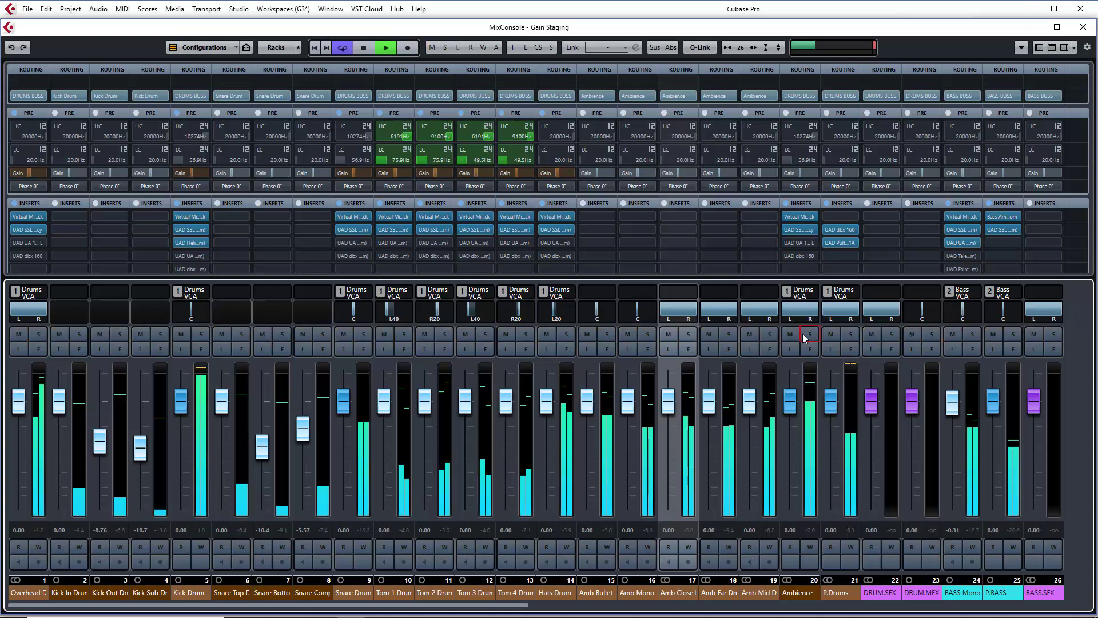
Step: Solo the Ambience group again and remove the solos from Amb Mid, Amb Far, Amb Close and Amb Mono
{"action": "left_click", "coordinate": [803, 334]}
{"action": "left_click", "coordinate": [770, 334]}
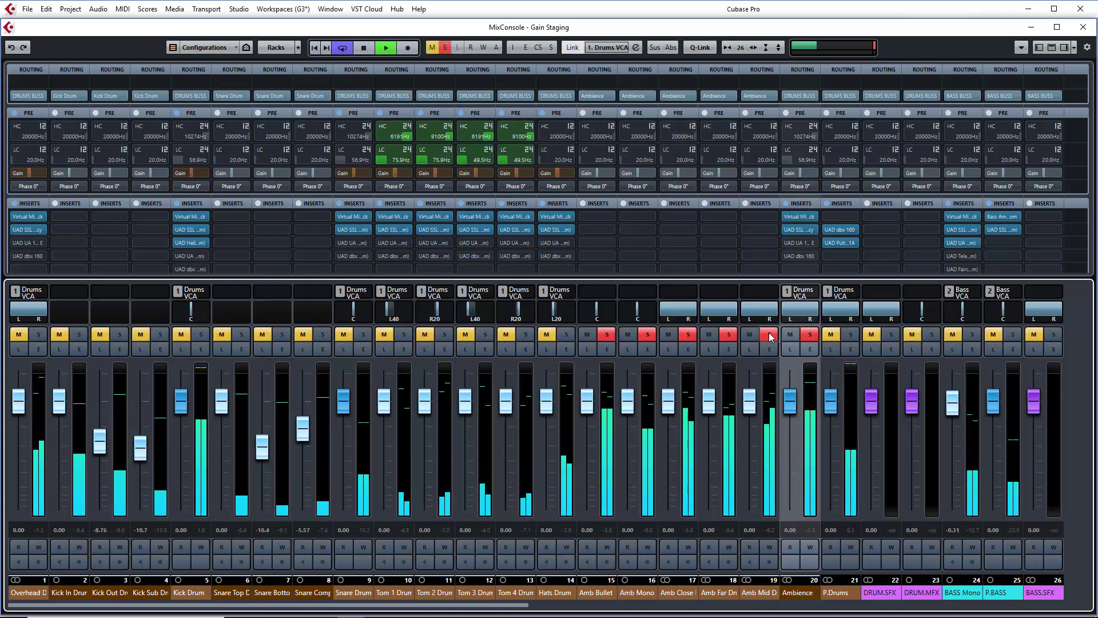
{"action": "left_click", "coordinate": [729, 334]}
{"action": "left_click", "coordinate": [688, 335]}
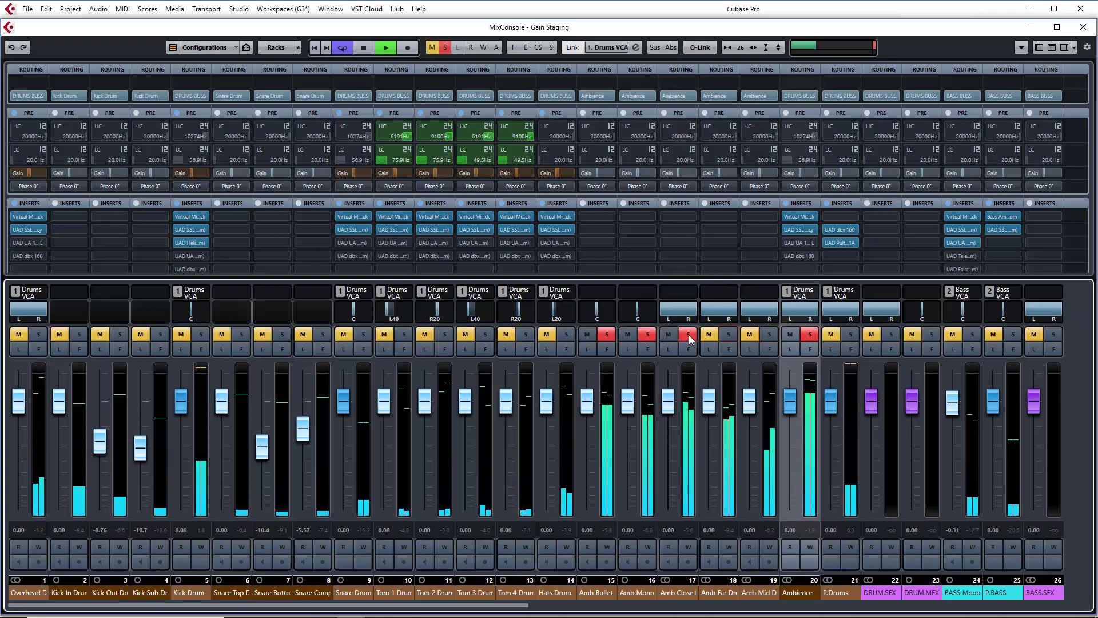
{"action": "left_click", "coordinate": [647, 335]}
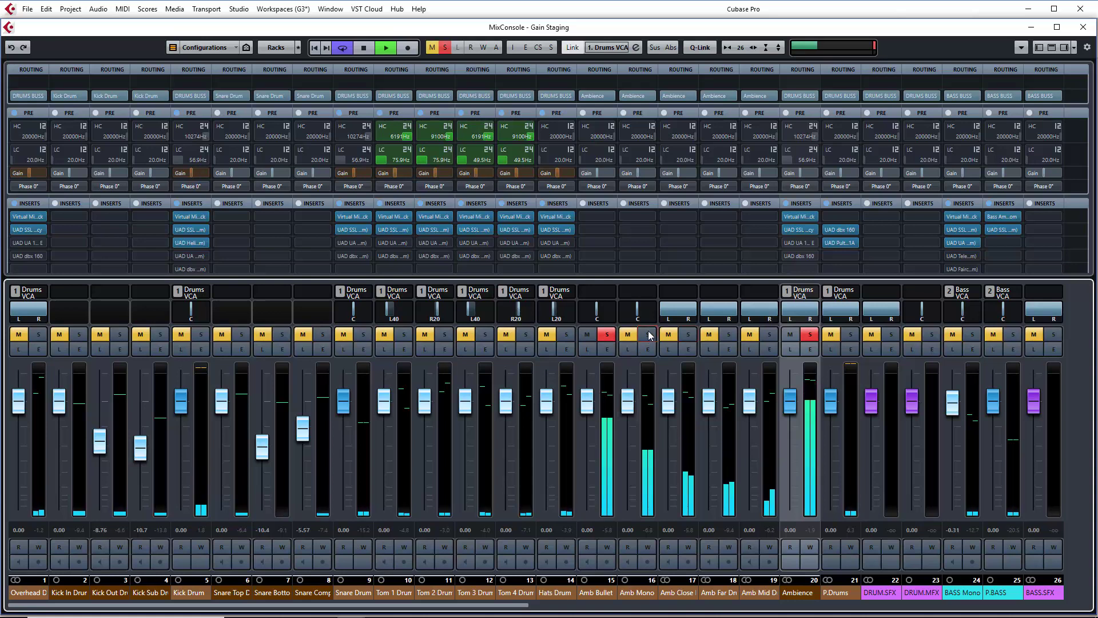
Step: Bring Amb Mono, Amb Close and Amb Far back into the solo one by one, and lower the Amb Far fader to -4.65 dB
{"action": "left_click", "coordinate": [647, 336]}
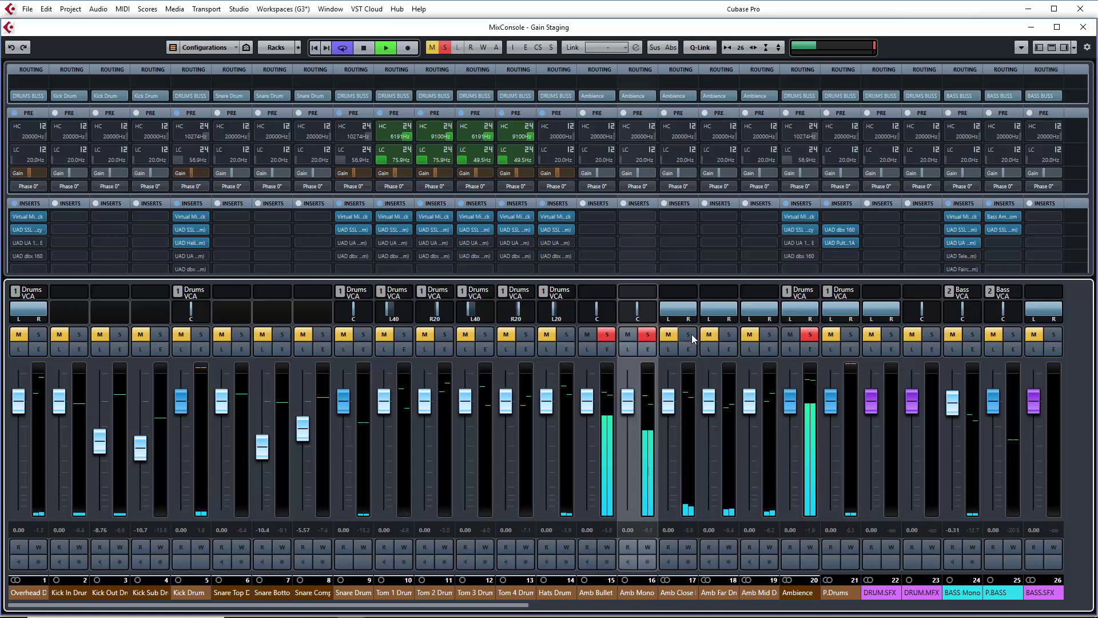
{"action": "left_click", "coordinate": [688, 334]}
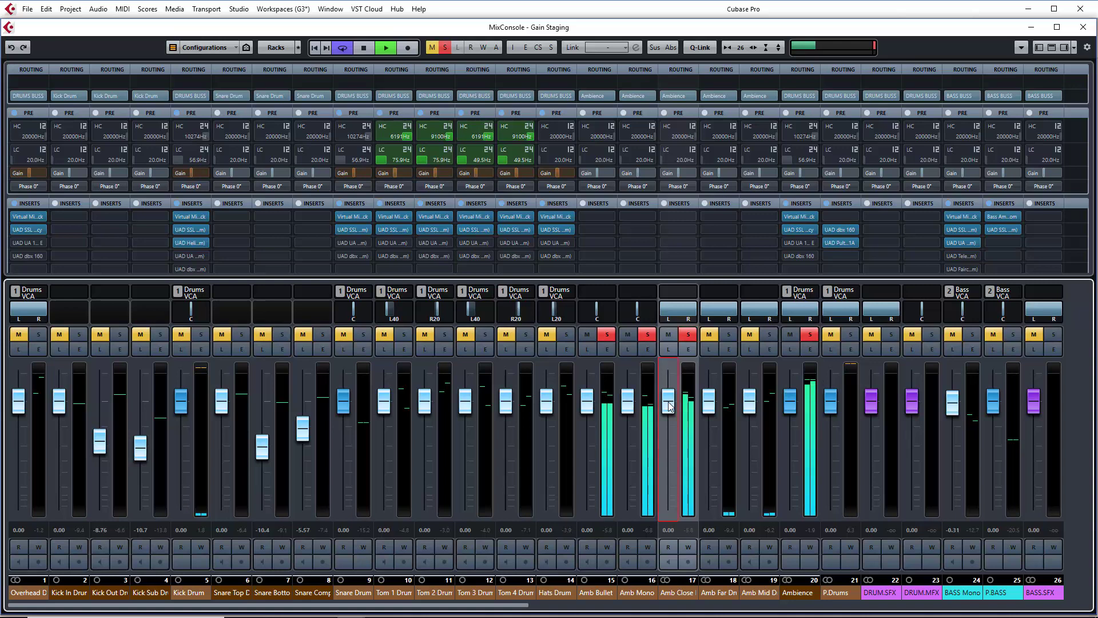
{"action": "left_click", "coordinate": [728, 334]}
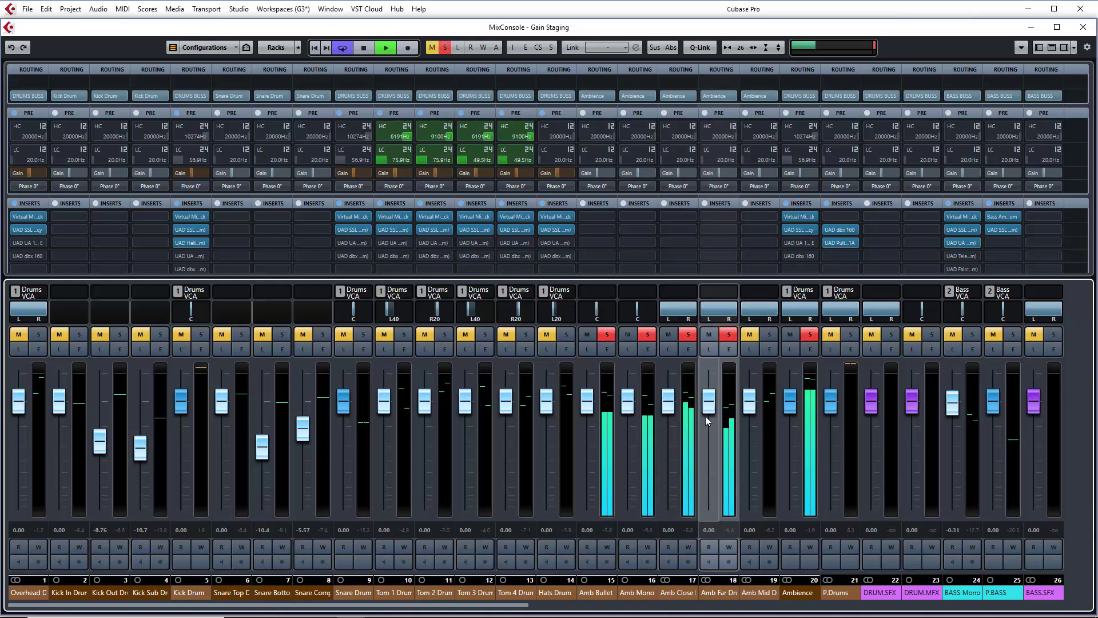
{"action": "left_click_drag", "start_coordinate": [708, 420], "coordinate": [709, 434]}
Step: Solo Amb Mid at -9.23 dB, lower the Amb Close and Amb Mono faders to -0.72 dB, and stop playback
{"action": "left_click", "coordinate": [770, 335]}
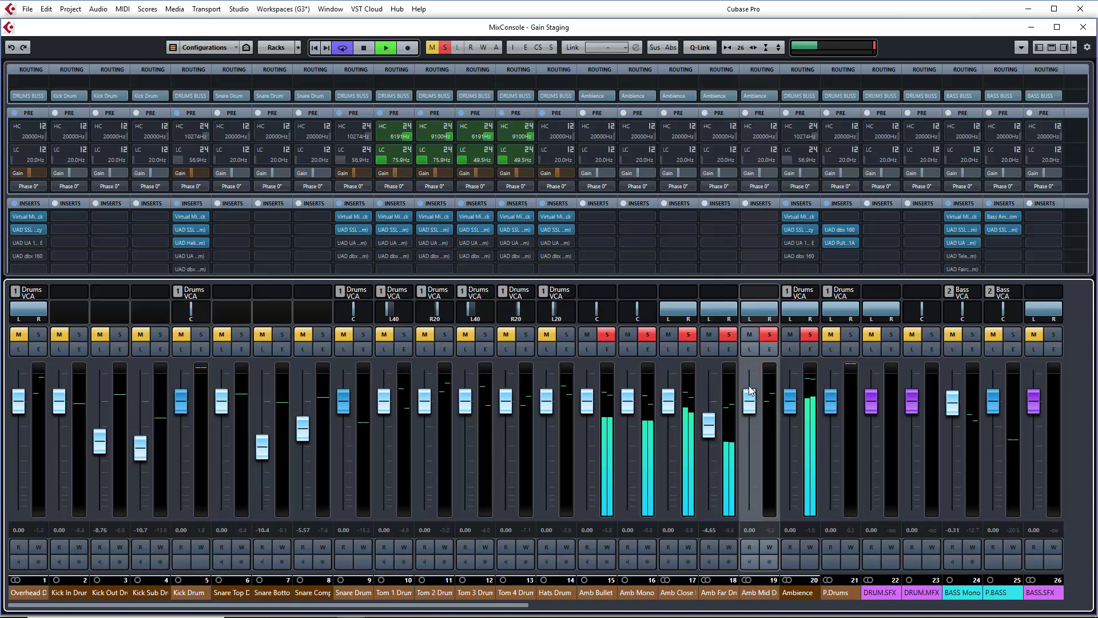
{"action": "left_click_drag", "start_coordinate": [749, 408], "coordinate": [754, 444]}
{"action": "left_click_drag", "start_coordinate": [669, 400], "coordinate": [628, 413]}
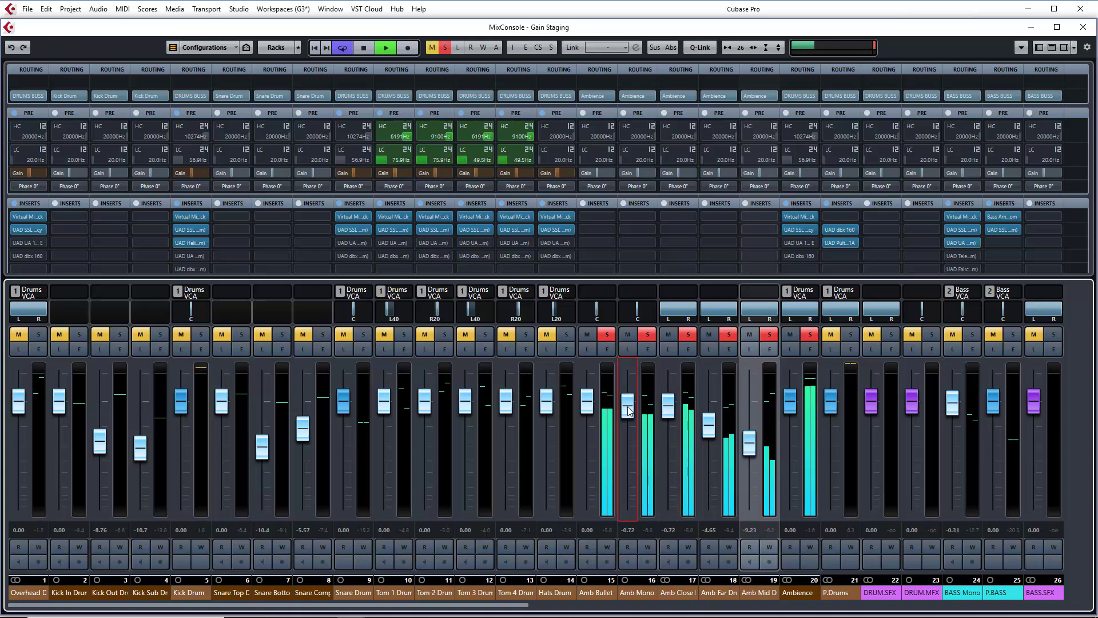
{"action": "key", "text": "space"}
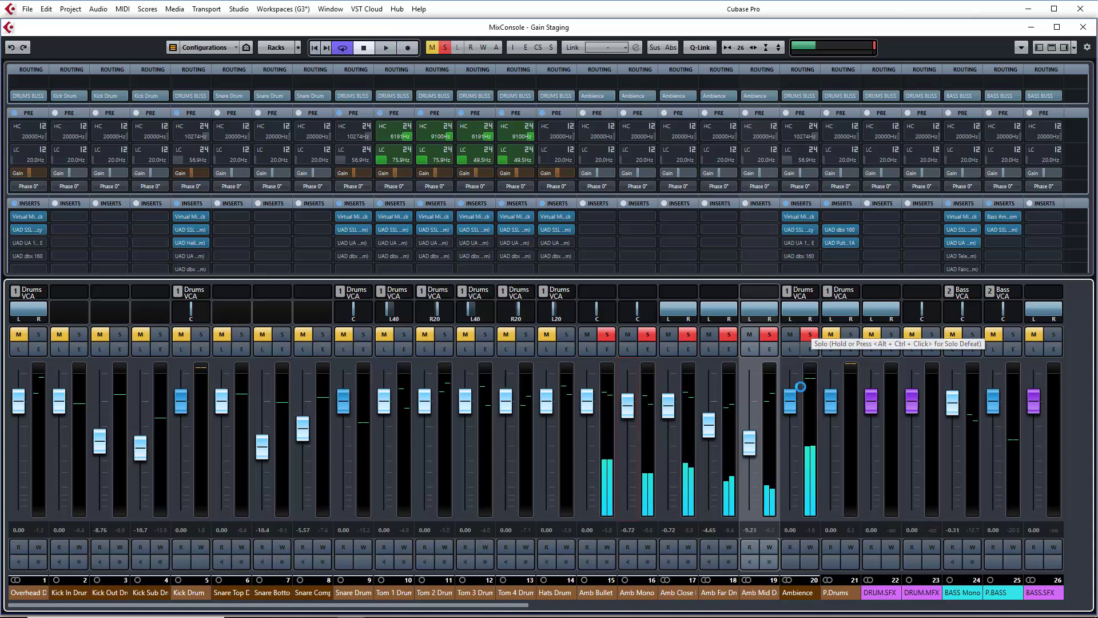
Step: Lower the Ambience group's Pre gain to -3.0 dB against its Virtual Mix Rack VU meter, stop playback and clear the solos
{"action": "left_click", "coordinate": [801, 216]}
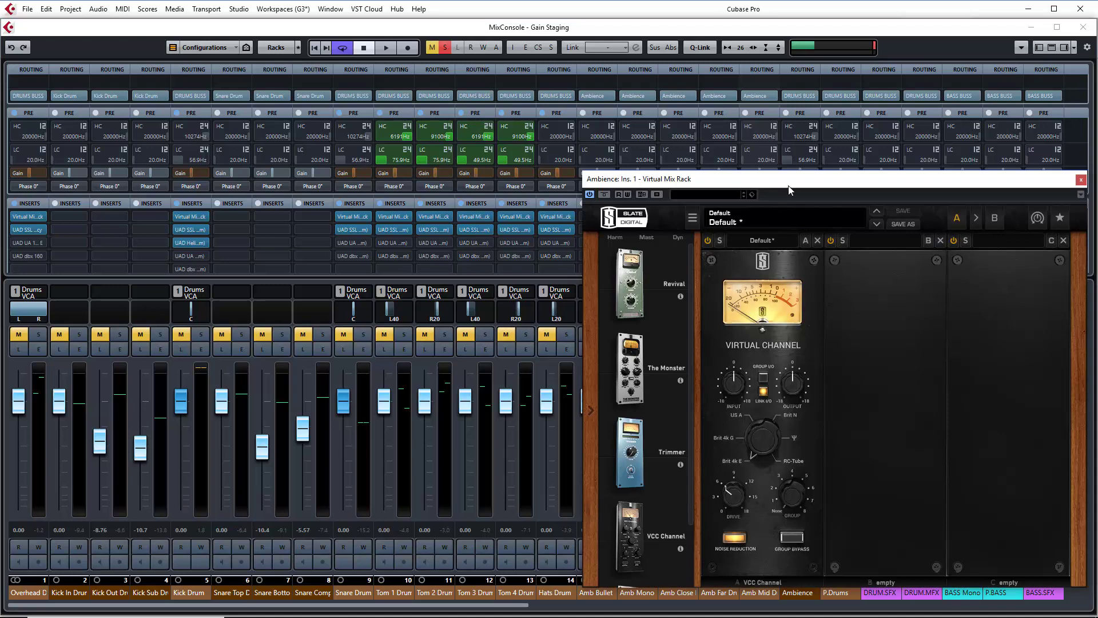
{"action": "left_click_drag", "start_coordinate": [787, 194], "coordinate": [432, 185]}
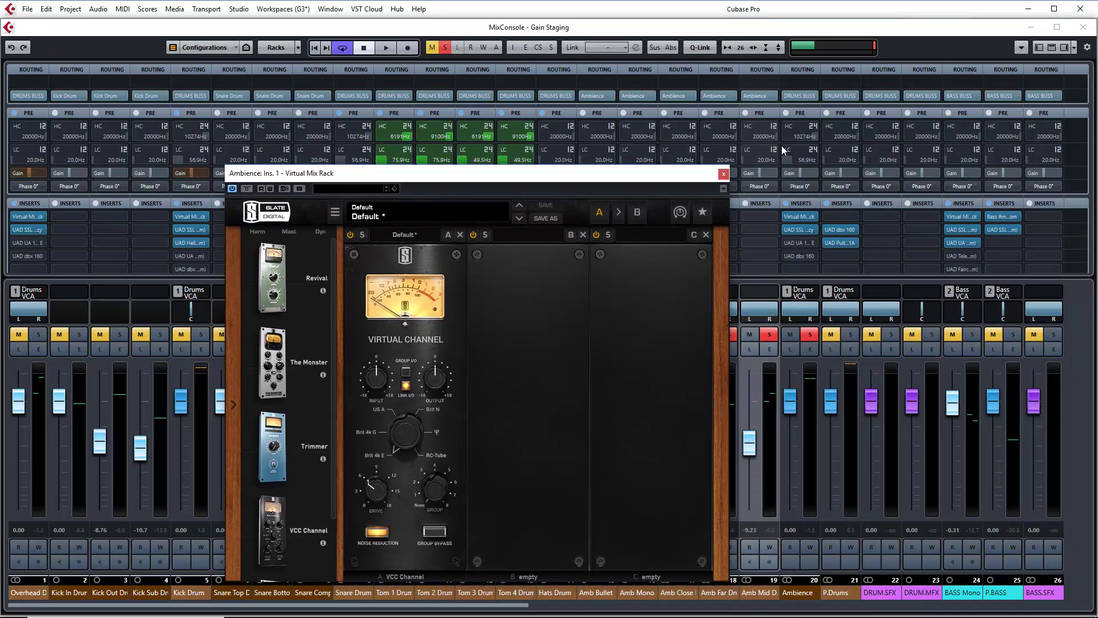
{"action": "left_click", "coordinate": [800, 173]}
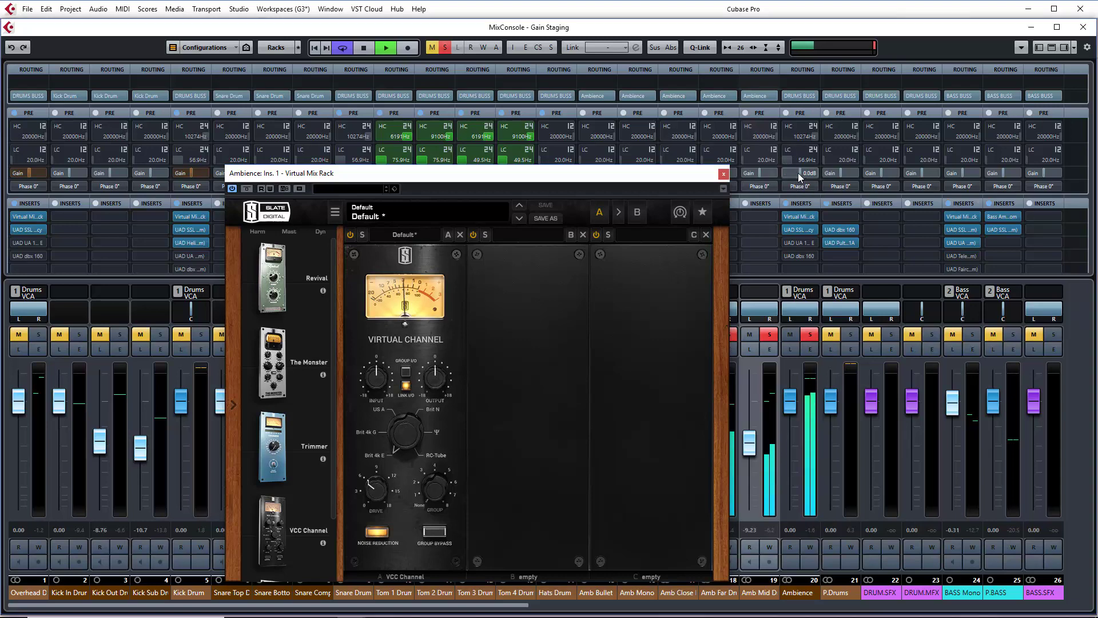
{"action": "left_click_drag", "start_coordinate": [798, 176], "coordinate": [796, 177]}
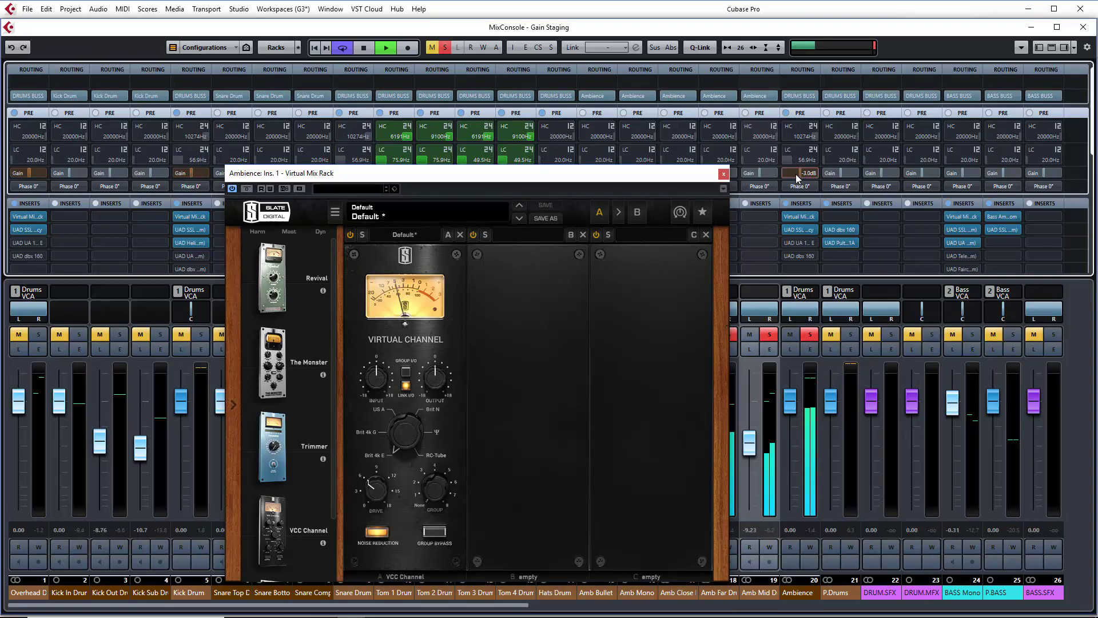
{"action": "left_click_drag", "start_coordinate": [796, 175], "coordinate": [796, 174]}
{"action": "key", "text": "space"}
{"action": "key", "text": "space"}
{"action": "left_click", "coordinate": [723, 173]}
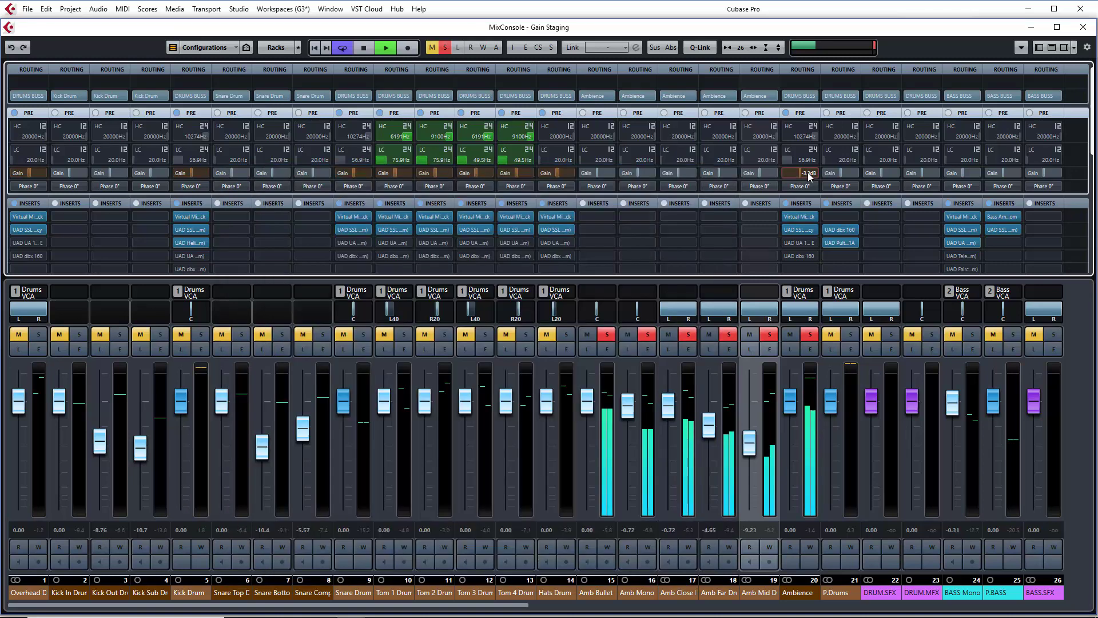
{"action": "key", "text": "space"}
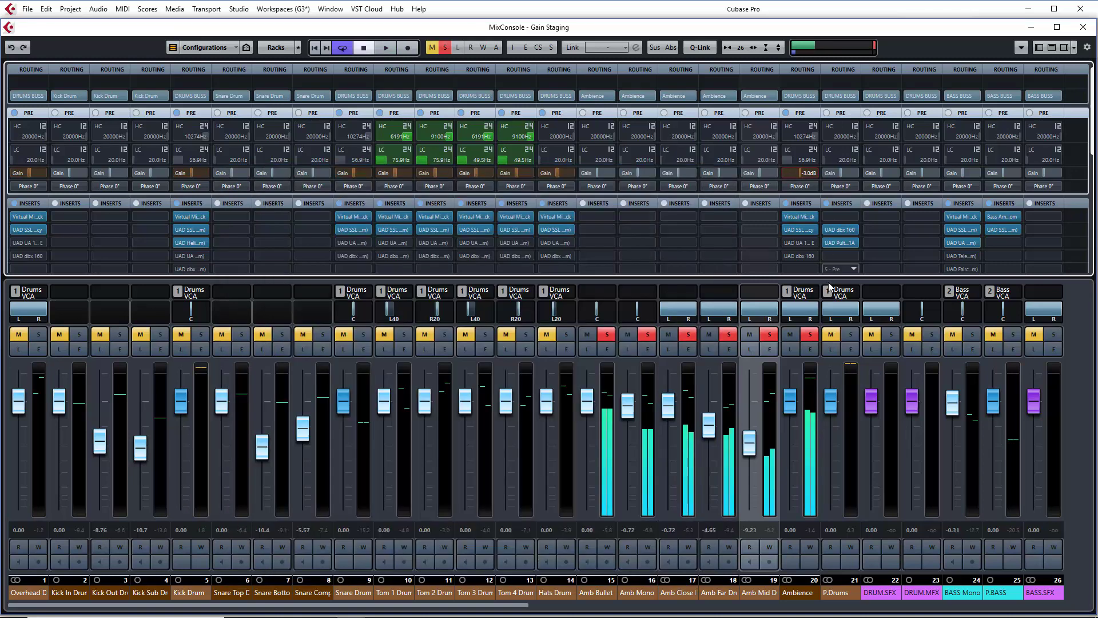
{"action": "left_click", "coordinate": [811, 335]}
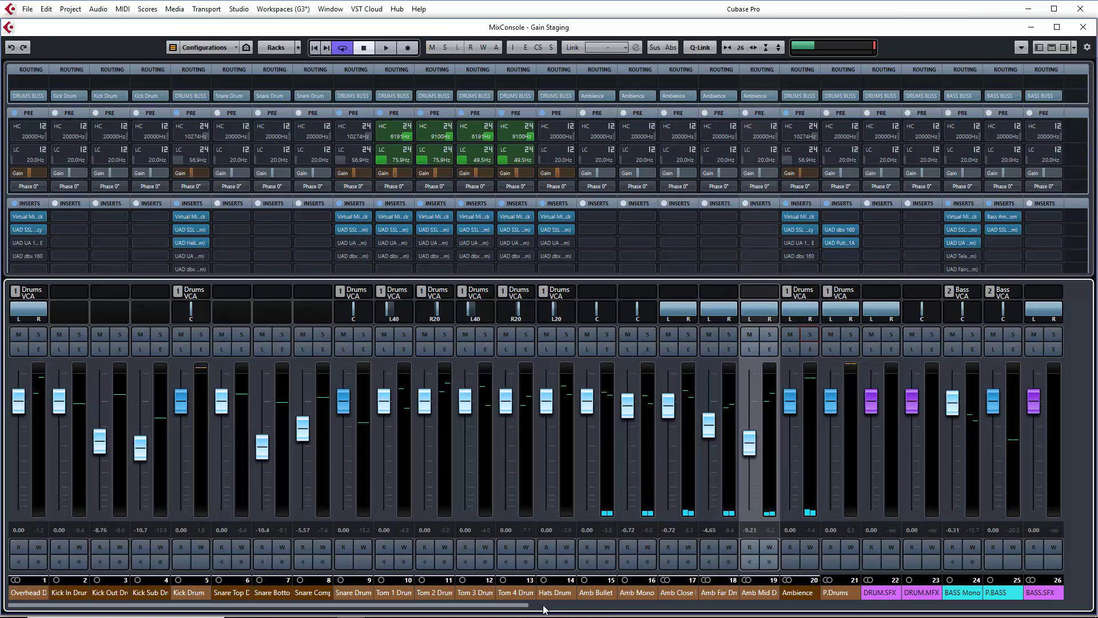
Step: Solo BASS Mono, raise its Pre gain during playback against its Virtual Mix Rack VU meter, and remove the solo
{"action": "left_click_drag", "start_coordinate": [543, 608], "coordinate": [769, 605]}
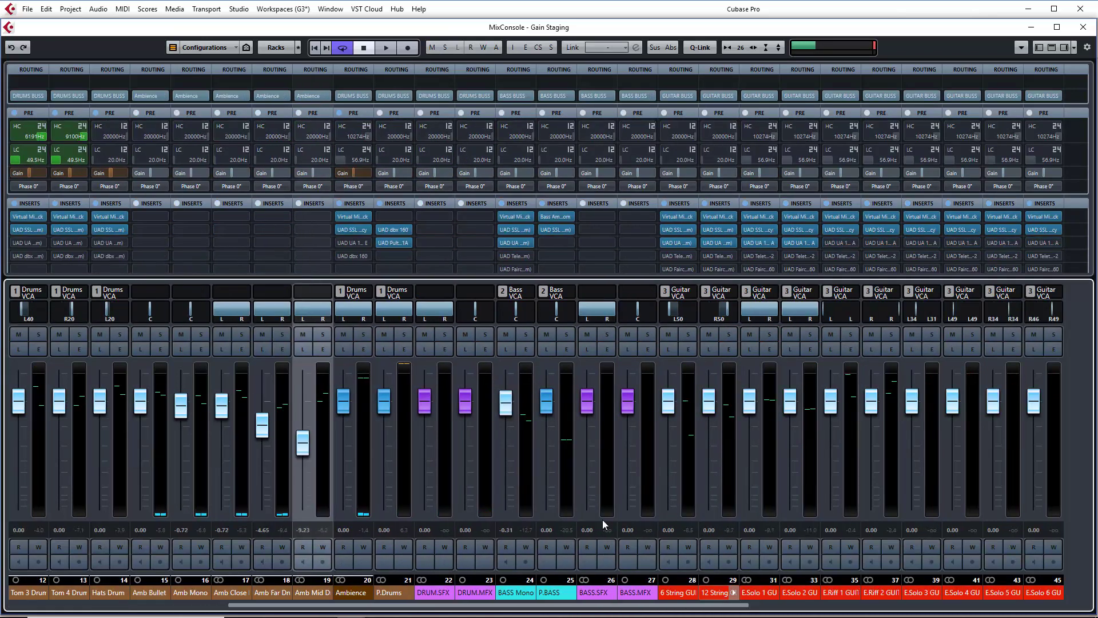
{"action": "left_click", "coordinate": [532, 331]}
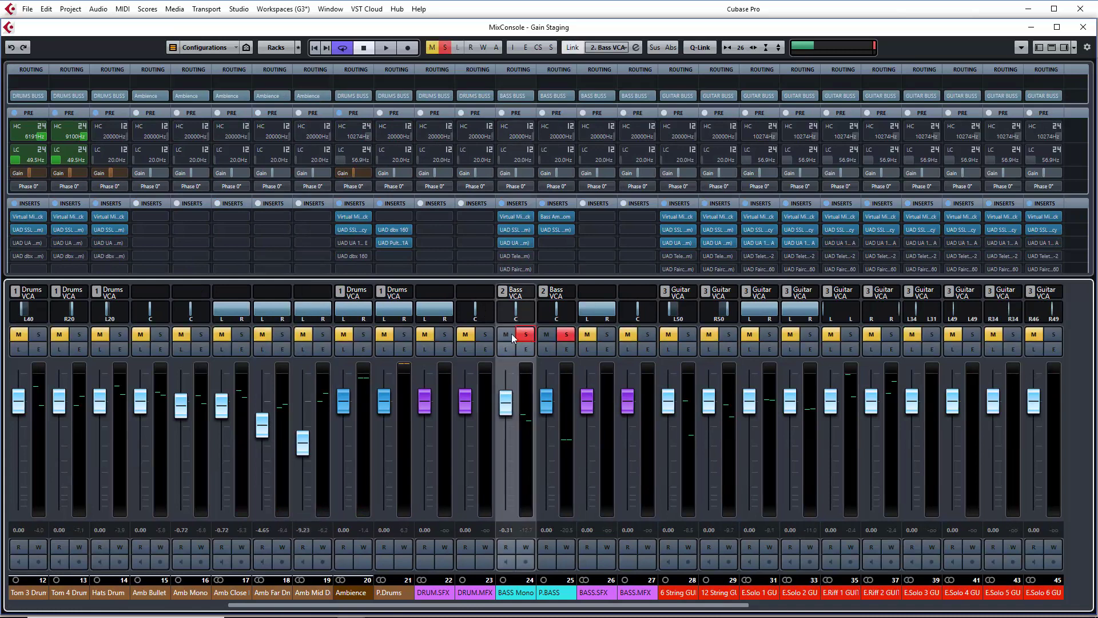
{"action": "left_click", "coordinate": [516, 216]}
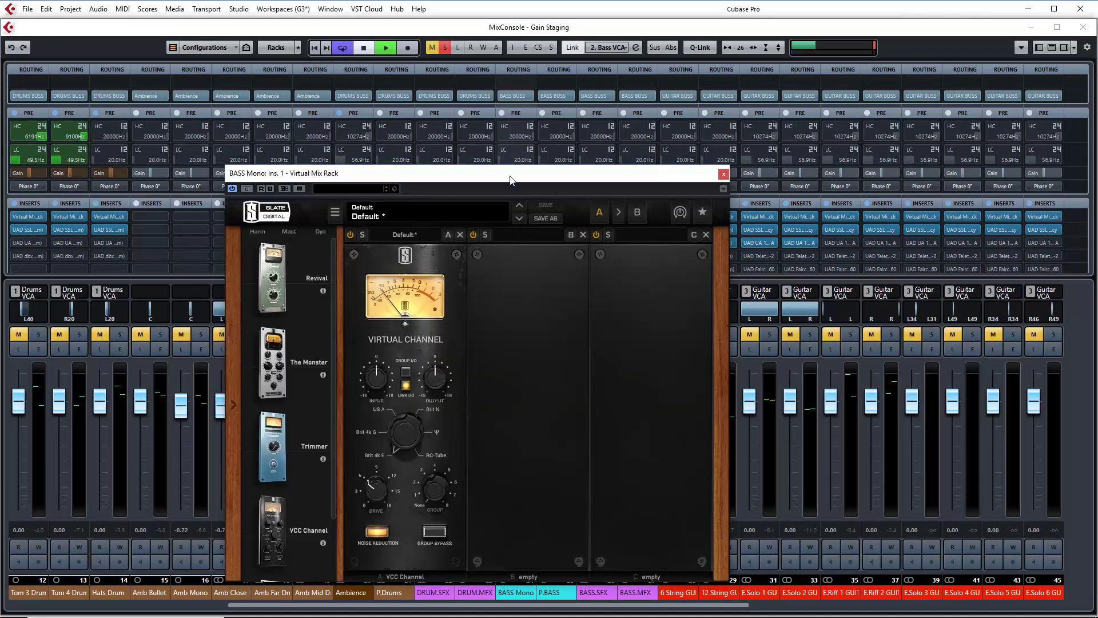
{"action": "key", "text": "space"}
{"action": "left_click_drag", "start_coordinate": [509, 178], "coordinate": [890, 187]}
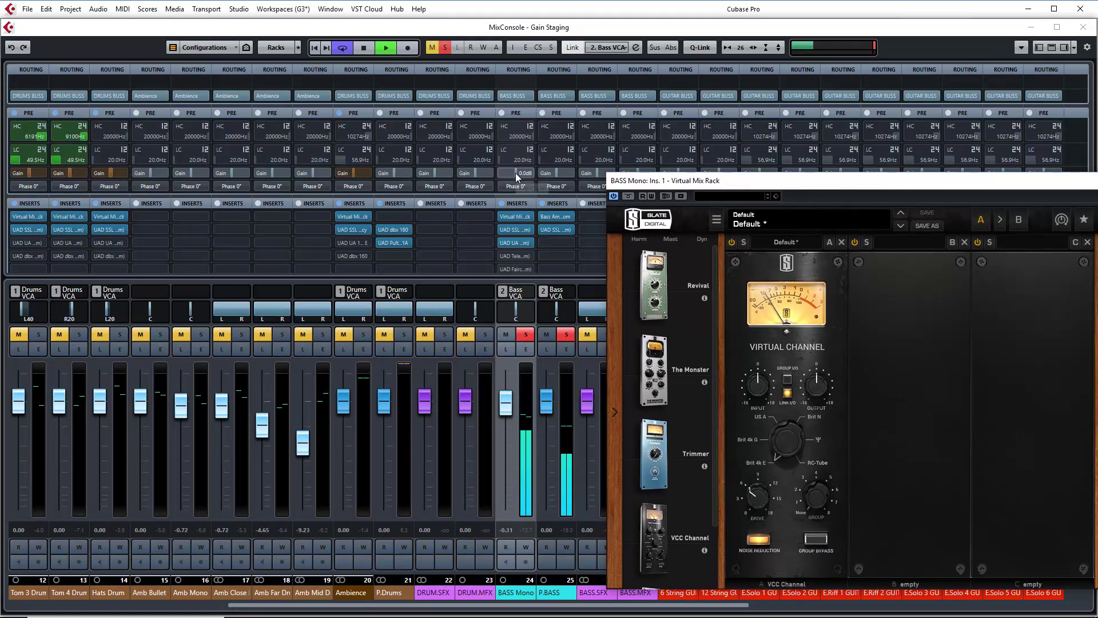
{"action": "left_click_drag", "start_coordinate": [516, 173], "coordinate": [518, 164]}
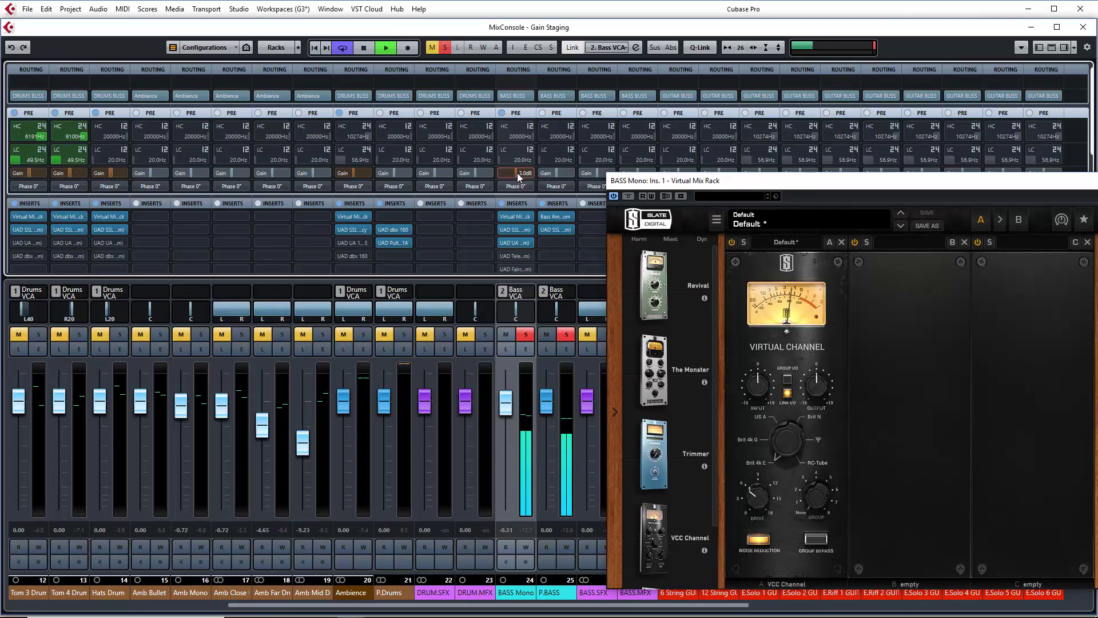
{"action": "scroll", "coordinate": [517, 173], "scroll_direction": "down", "scroll_amount": 1}
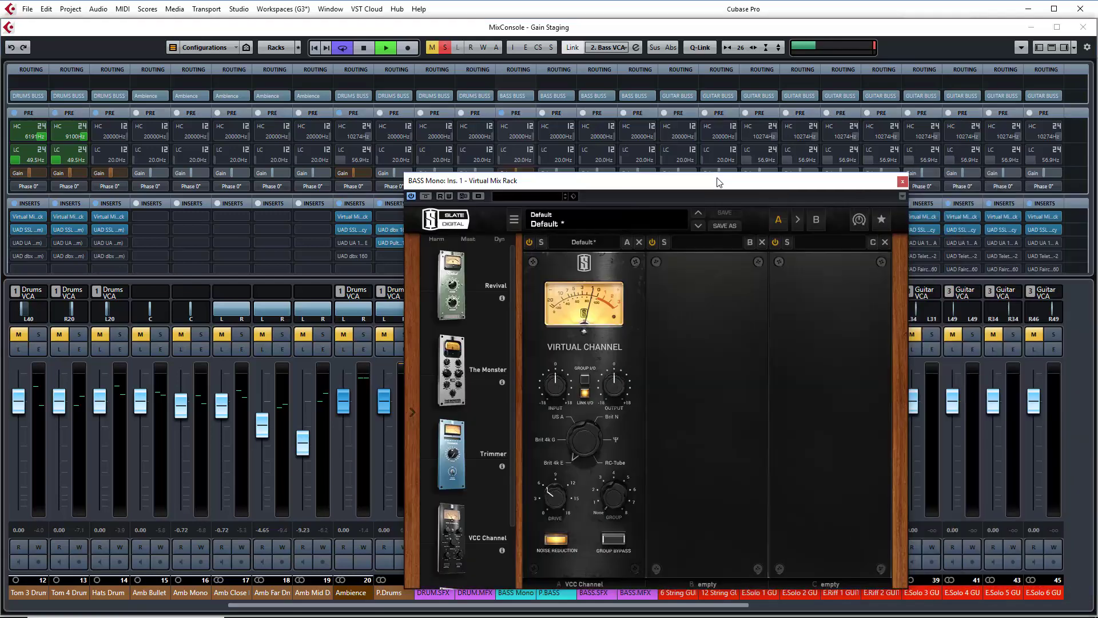
{"action": "left_click_drag", "start_coordinate": [920, 179], "coordinate": [715, 179]}
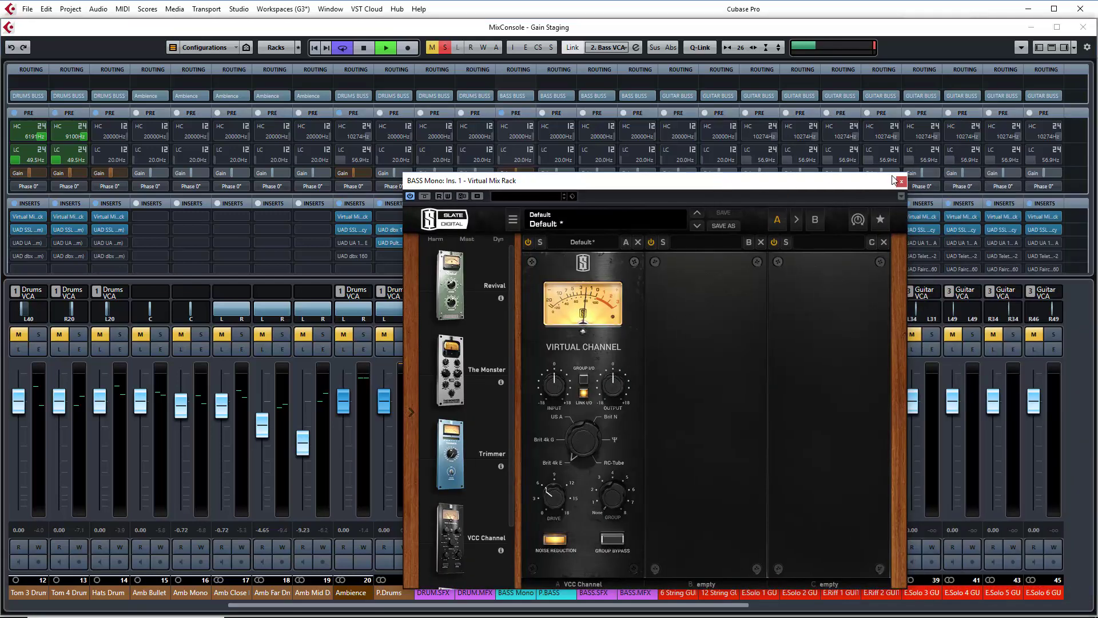
{"action": "left_click", "coordinate": [901, 181]}
{"action": "key", "text": "space"}
{"action": "left_click", "coordinate": [526, 335]}
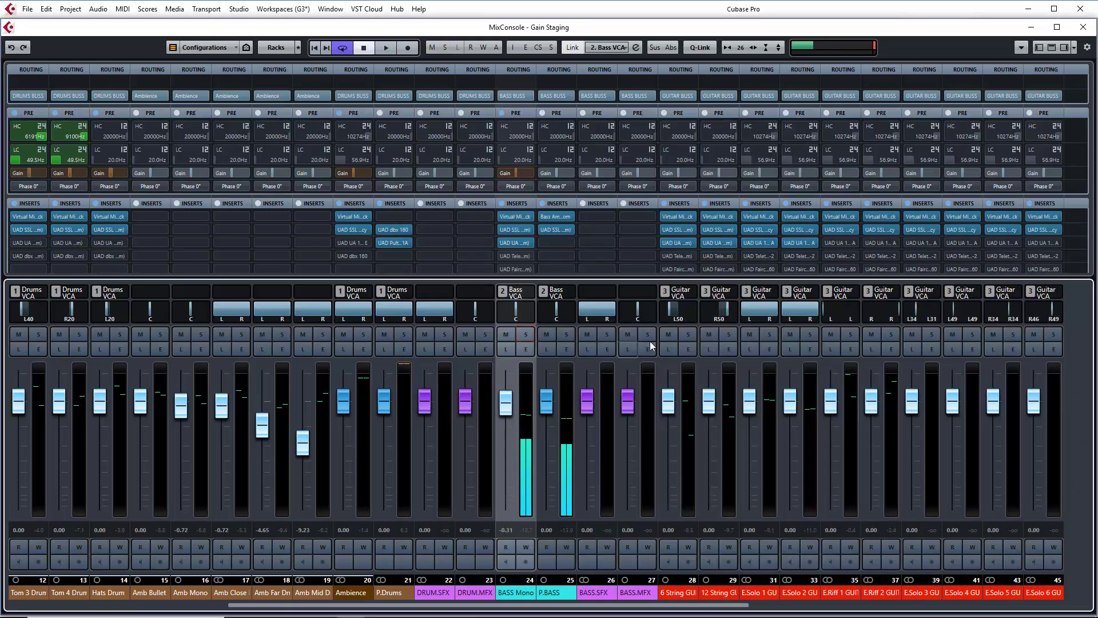
Step: Solo the 6 String guitar during playback and check its level on the Virtual Mix Rack VU meter
{"action": "left_click", "coordinate": [688, 334]}
{"action": "key", "text": "space"}
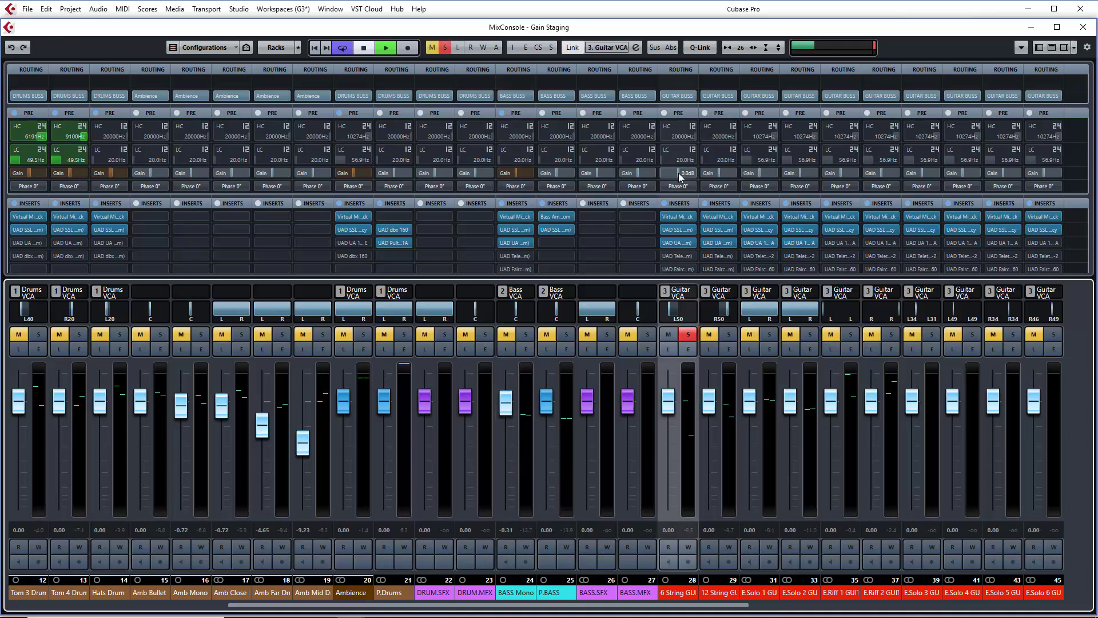
{"action": "left_click", "coordinate": [680, 216]}
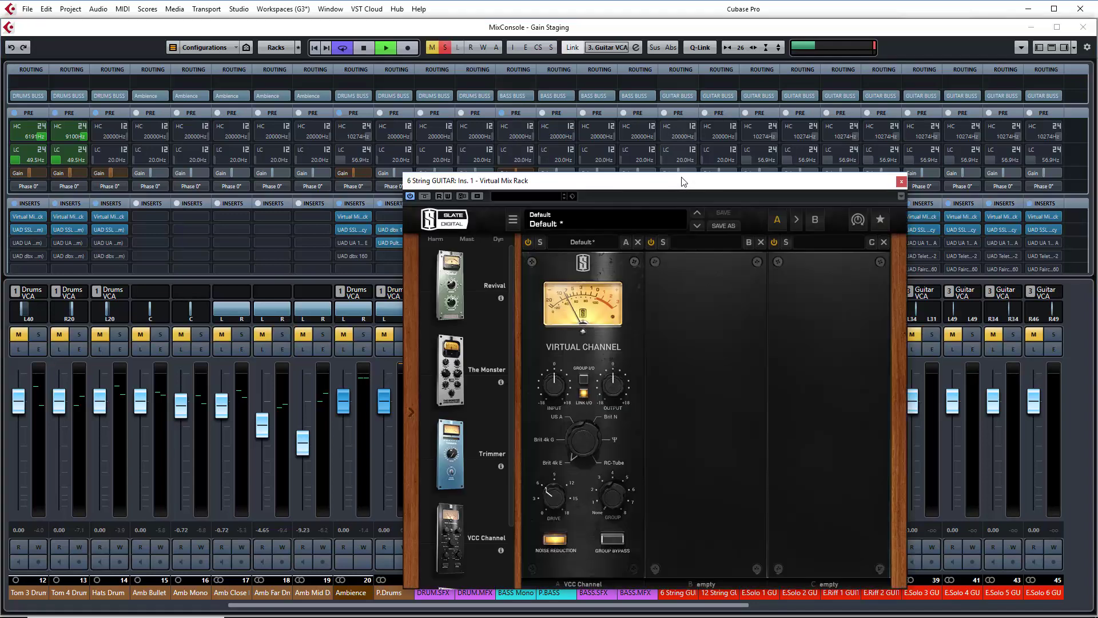
{"action": "left_click_drag", "start_coordinate": [682, 181], "coordinate": [430, 169]}
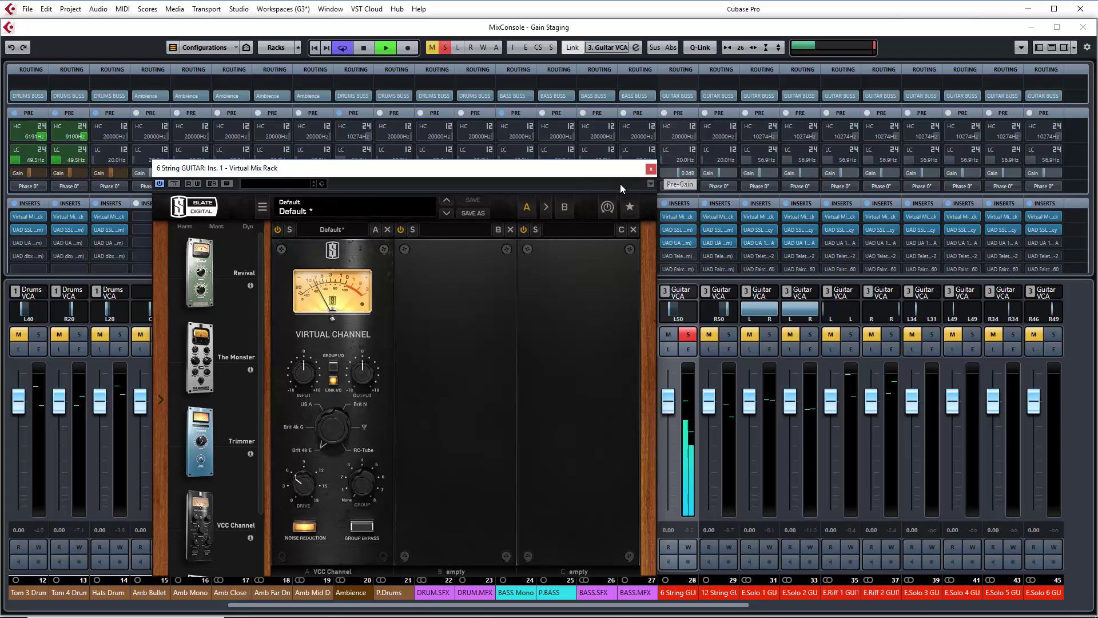
{"action": "left_click", "coordinate": [651, 170]}
Step: Solo the 12 String guitar instead, check its level on the Virtual Mix Rack VU meter, and stop playback with the solo removed
{"action": "left_click", "coordinate": [728, 334]}
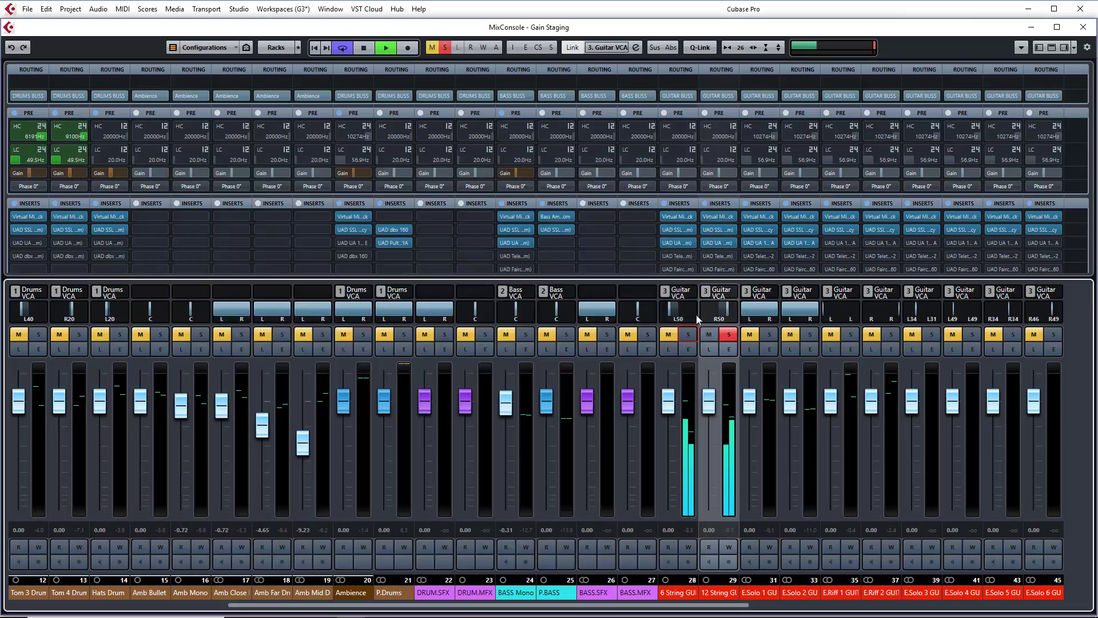
{"action": "left_click", "coordinate": [719, 216]}
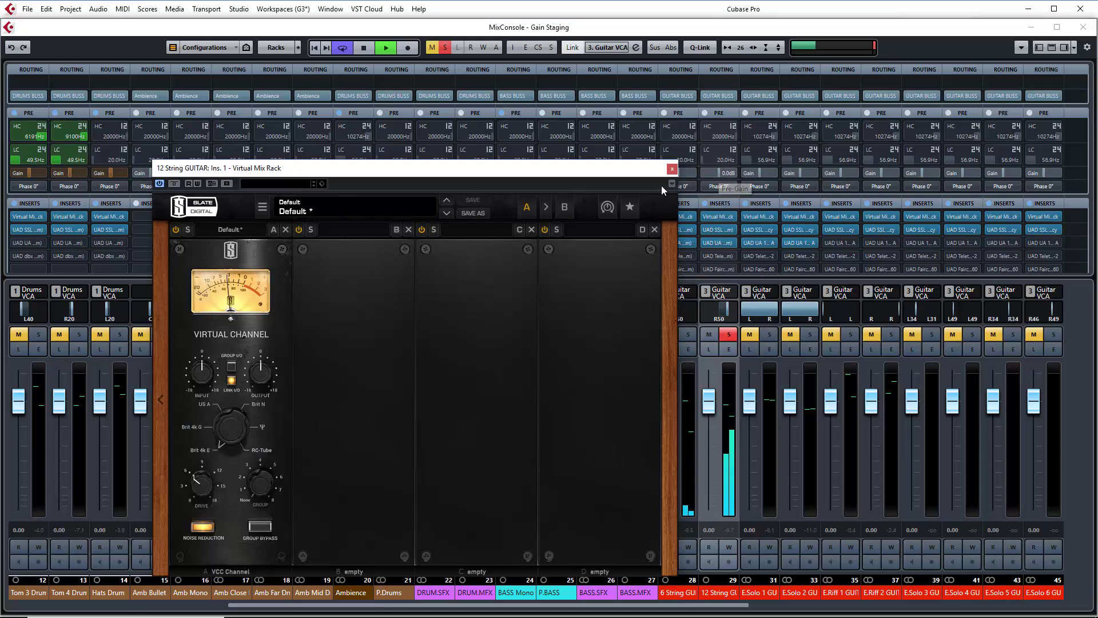
{"action": "left_click", "coordinate": [672, 170]}
{"action": "left_click", "coordinate": [729, 334]}
{"action": "key", "text": "space"}
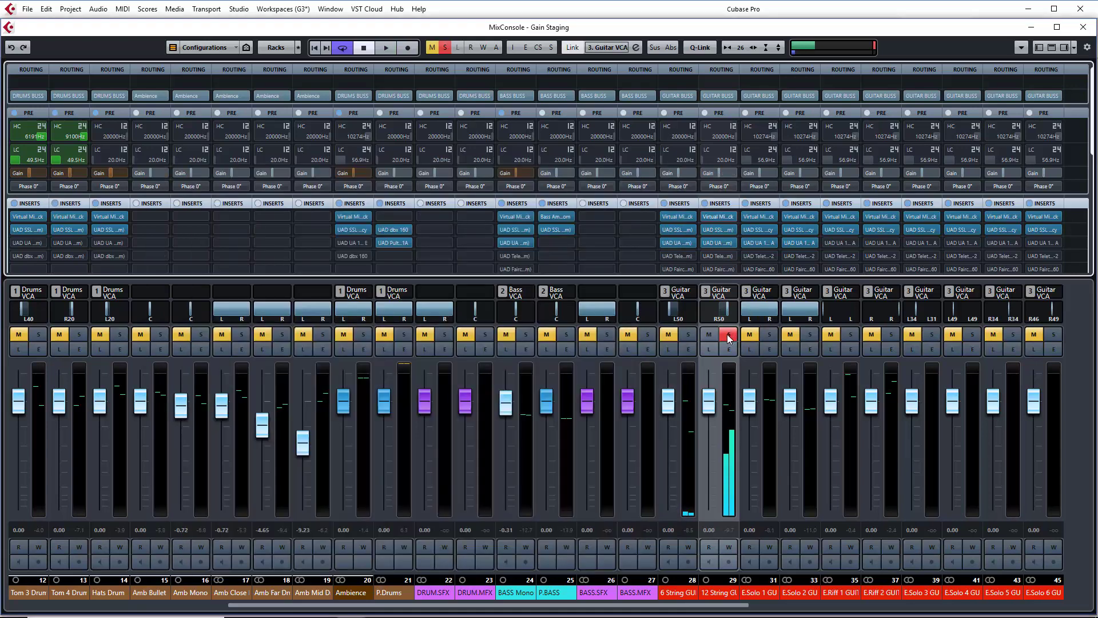
Step: Play E.Solo 1 in solo to check for signal, remove the solo and stop playback
{"action": "left_click", "coordinate": [771, 335]}
{"action": "key", "text": "space"}
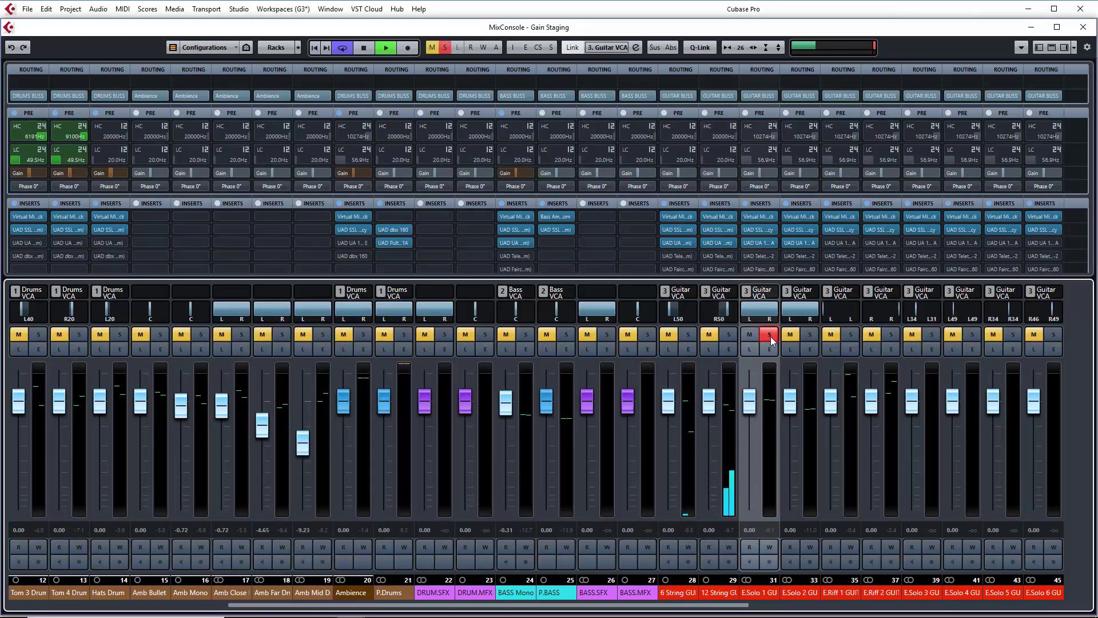
{"action": "left_click", "coordinate": [770, 336]}
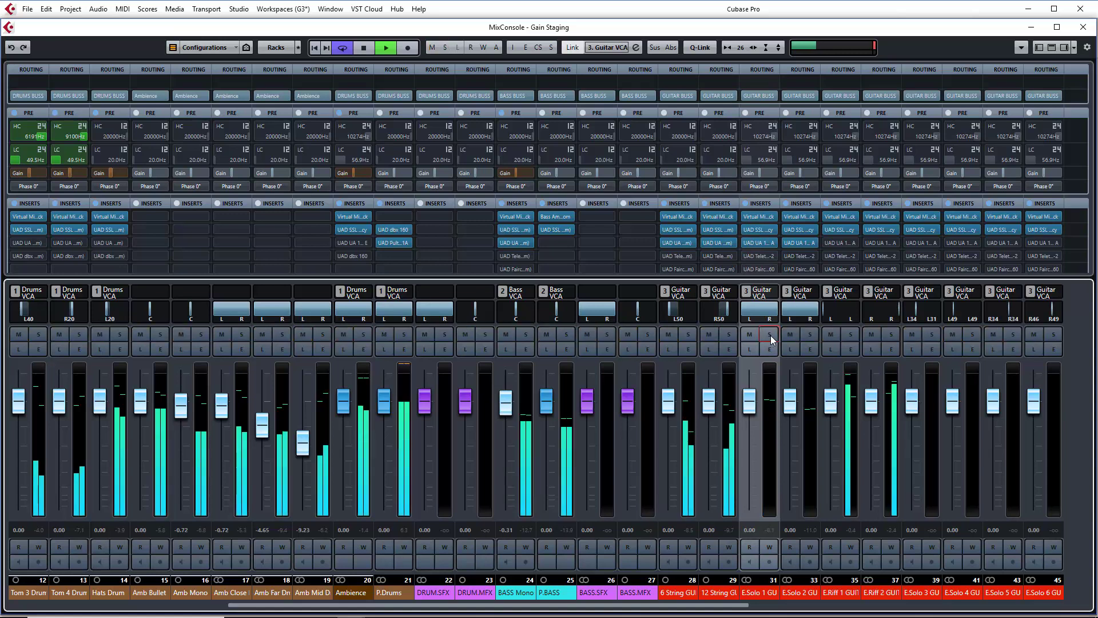
{"action": "key", "text": "space"}
Step: Solo E.Riff 1 and lower its Pre gain to -4.5 dB during playback against its Virtual Mix Rack VU meter
{"action": "left_click", "coordinate": [850, 335]}
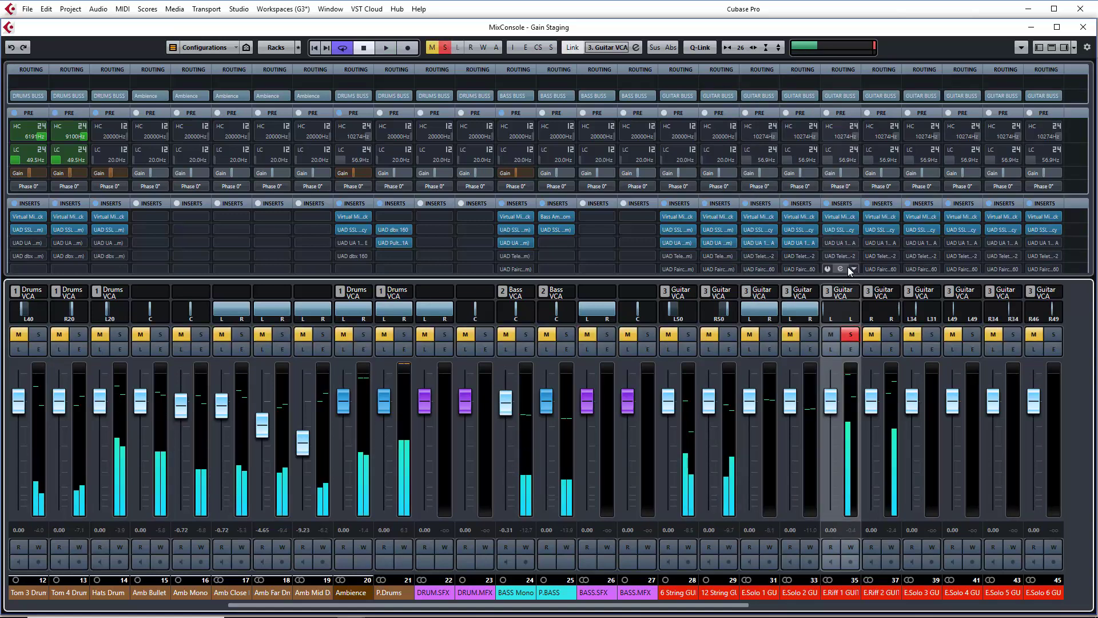
{"action": "key", "text": "space"}
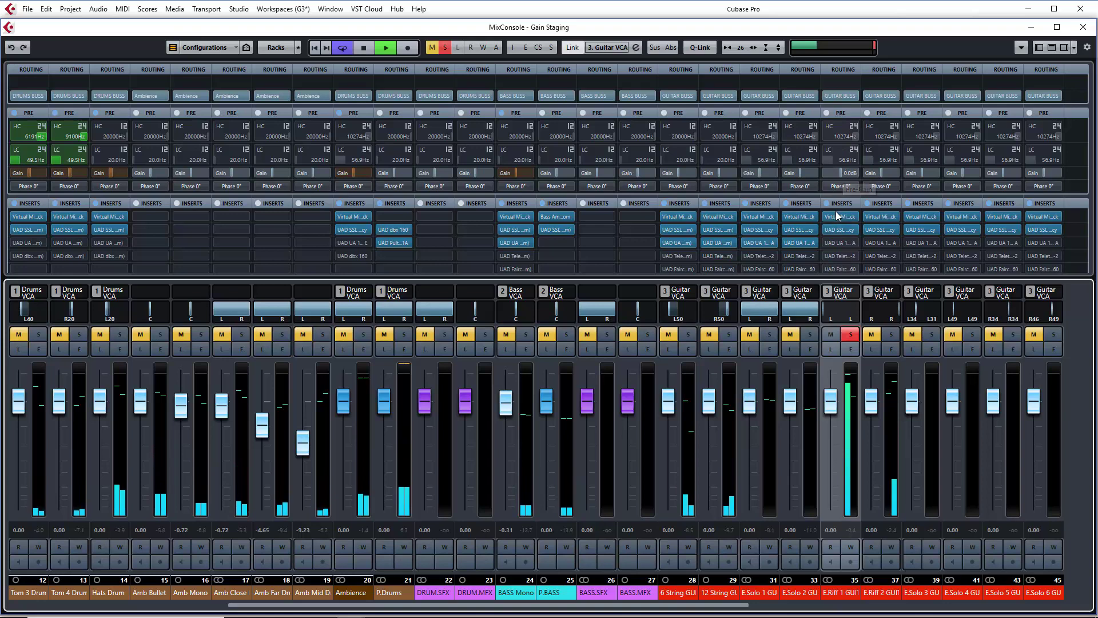
{"action": "double_click", "coordinate": [839, 215]}
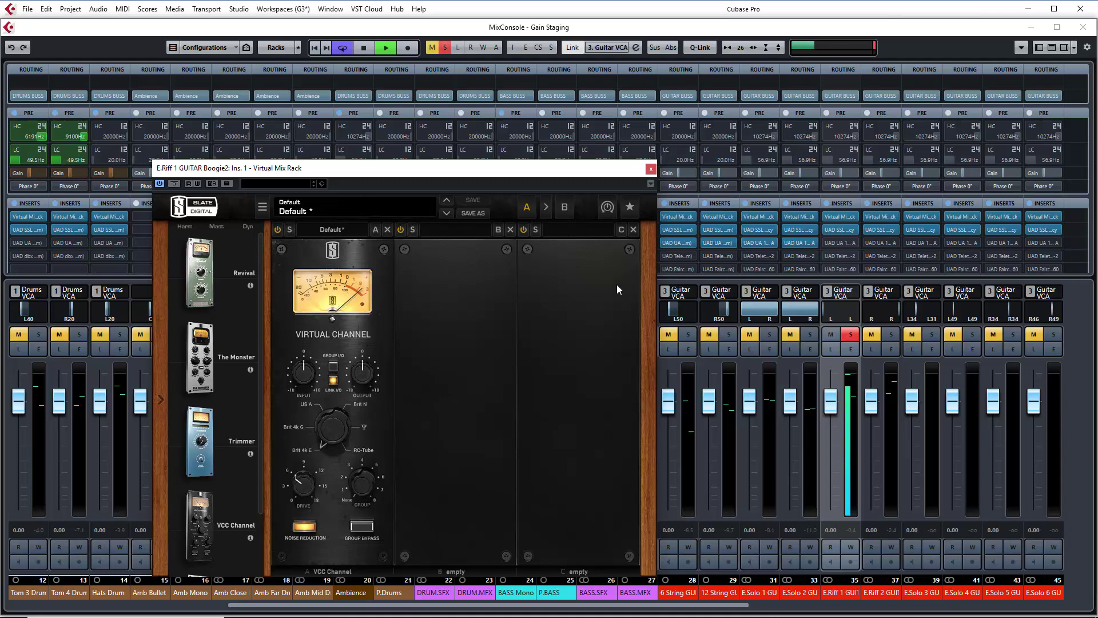
{"action": "left_click", "coordinate": [839, 173]}
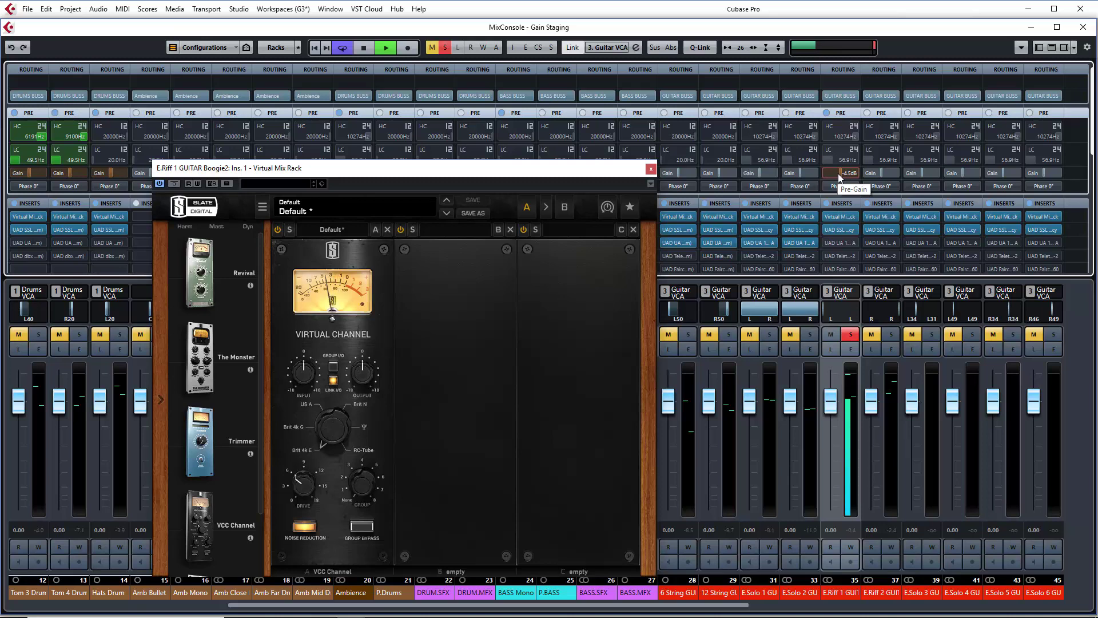
{"action": "left_click", "coordinate": [652, 171]}
{"action": "key", "text": "space"}
Step: Solo E.Riff 2 in place of E.Riff 1, set its Pre gain to -1.5 dB against its VU meter, and remove the solo
{"action": "left_click", "coordinate": [889, 336]}
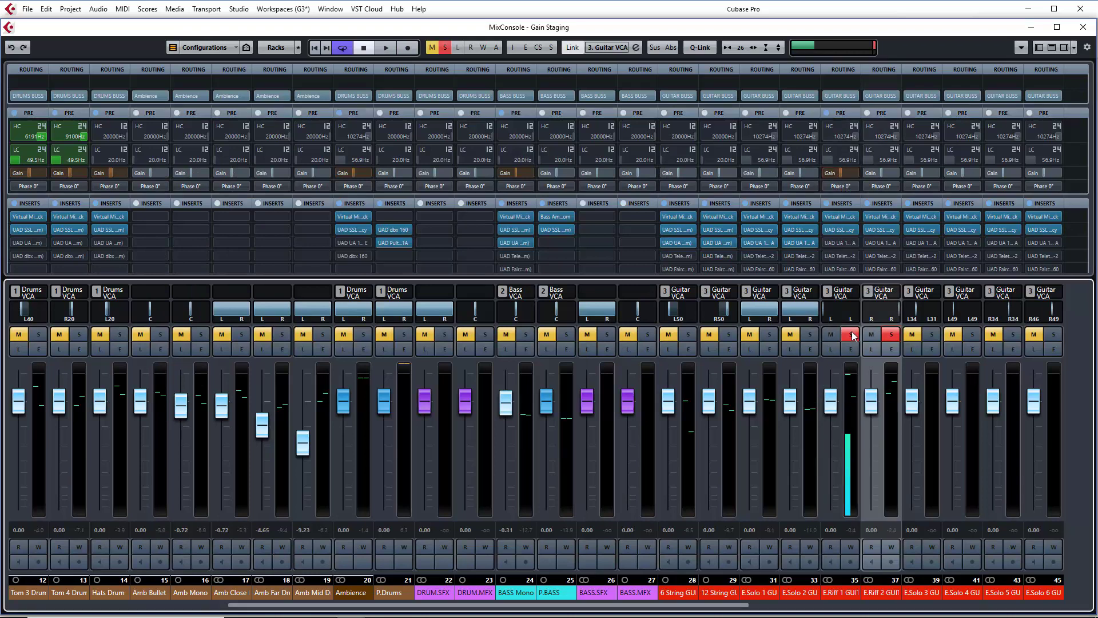
{"action": "left_click", "coordinate": [852, 336]}
{"action": "left_click", "coordinate": [882, 217]}
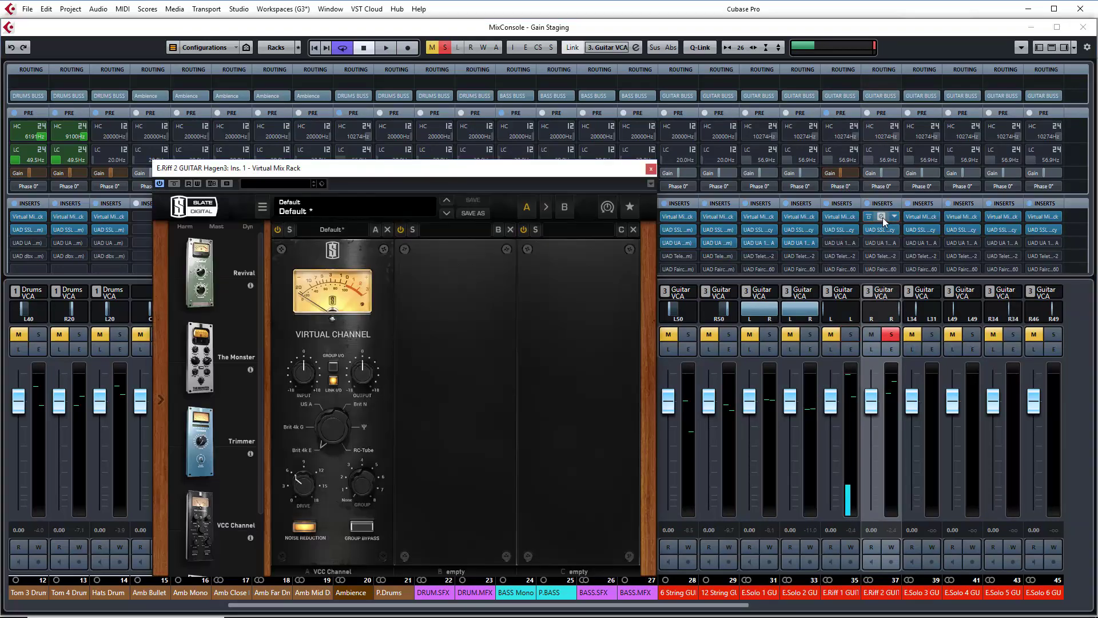
{"action": "key", "text": "space"}
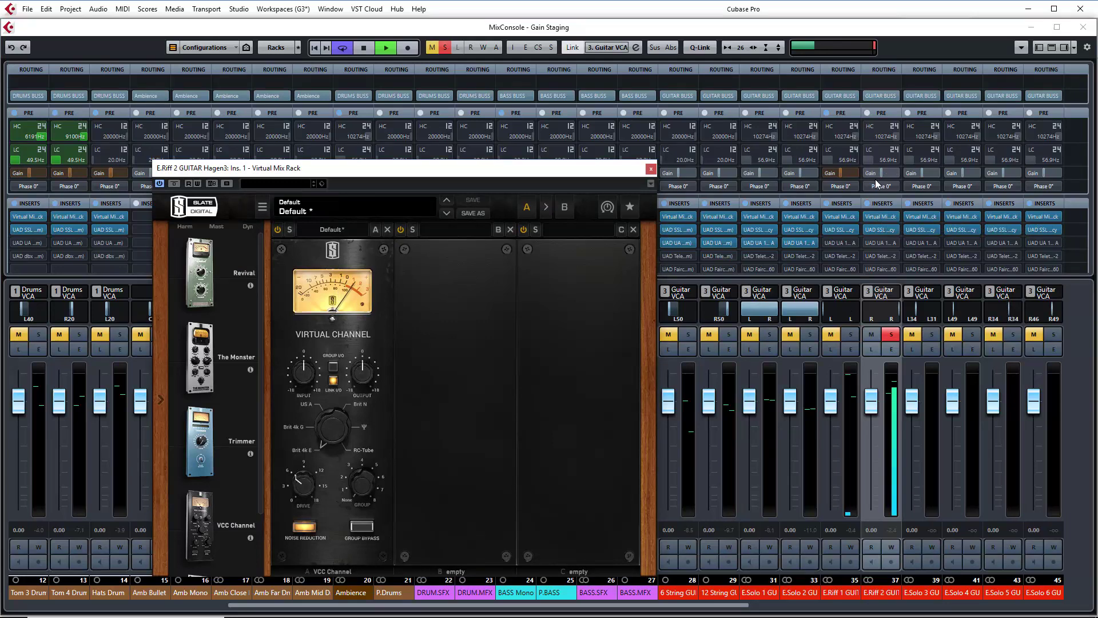
{"action": "left_click_drag", "start_coordinate": [882, 177], "coordinate": [879, 181]}
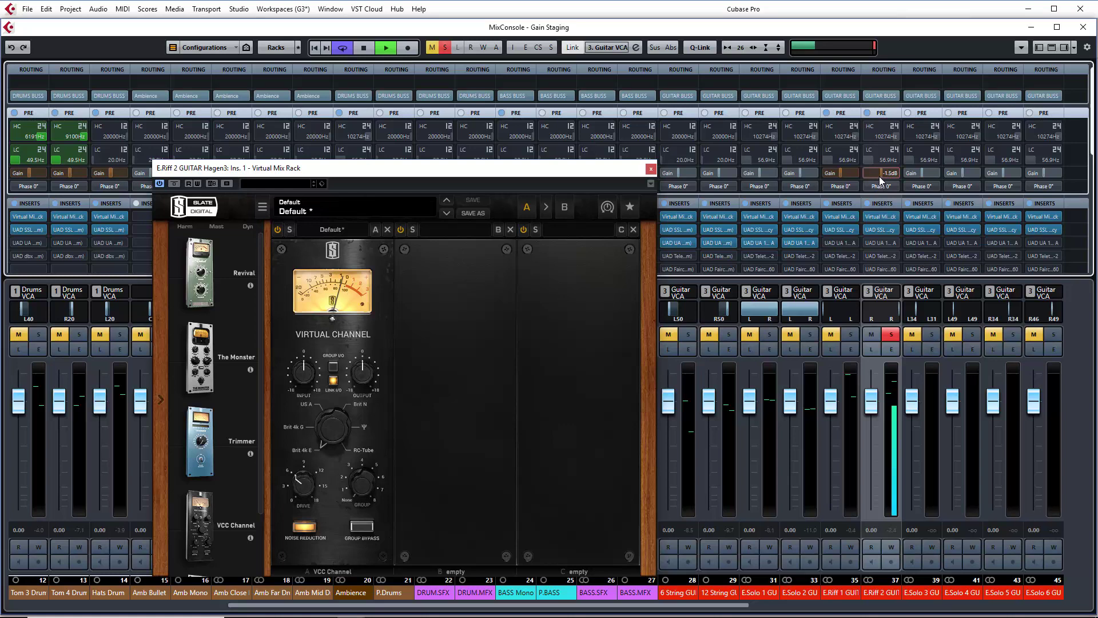
{"action": "left_click", "coordinate": [650, 170]}
{"action": "key", "text": "space"}
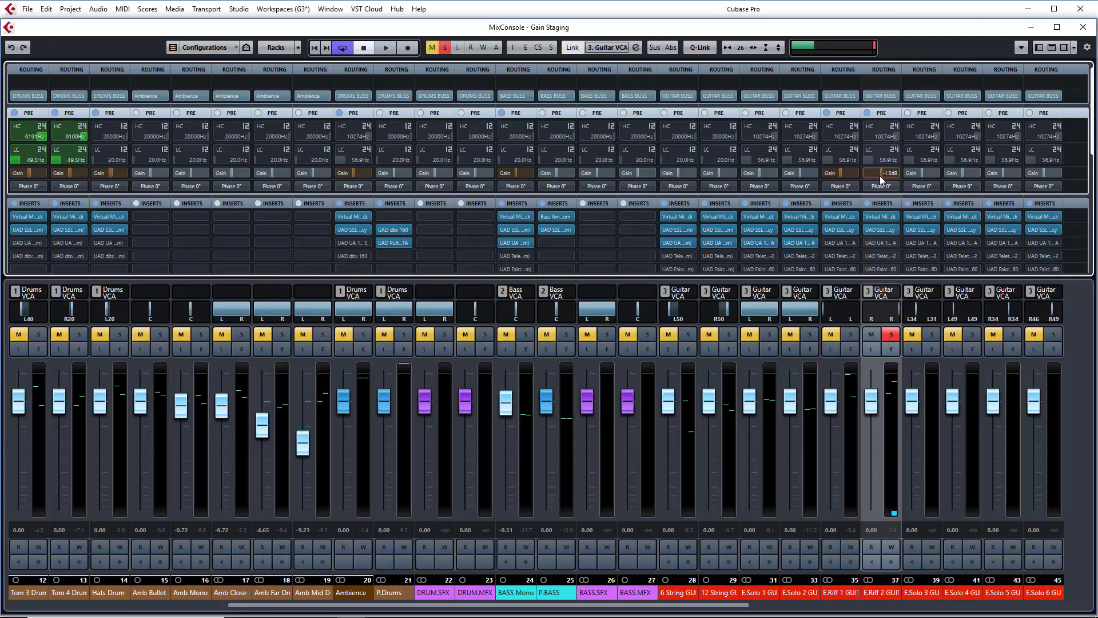
{"action": "left_click", "coordinate": [890, 335]}
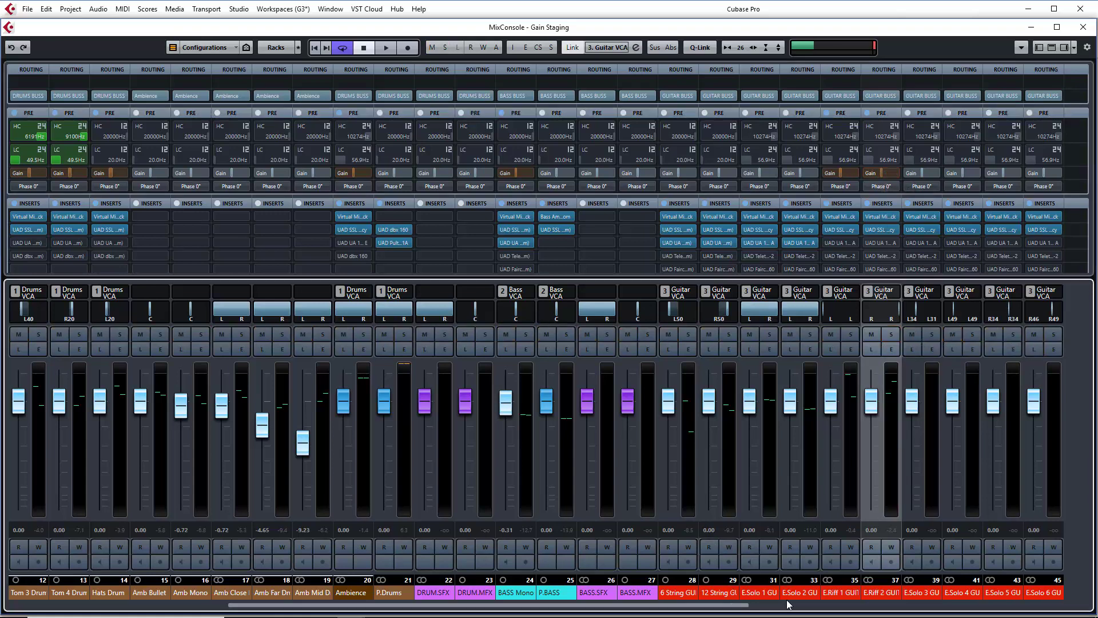
Step: Bring the percussion and FX channels into view in the mixer and switch to the project window
{"action": "left_click_drag", "start_coordinate": [788, 605], "coordinate": [974, 608]}
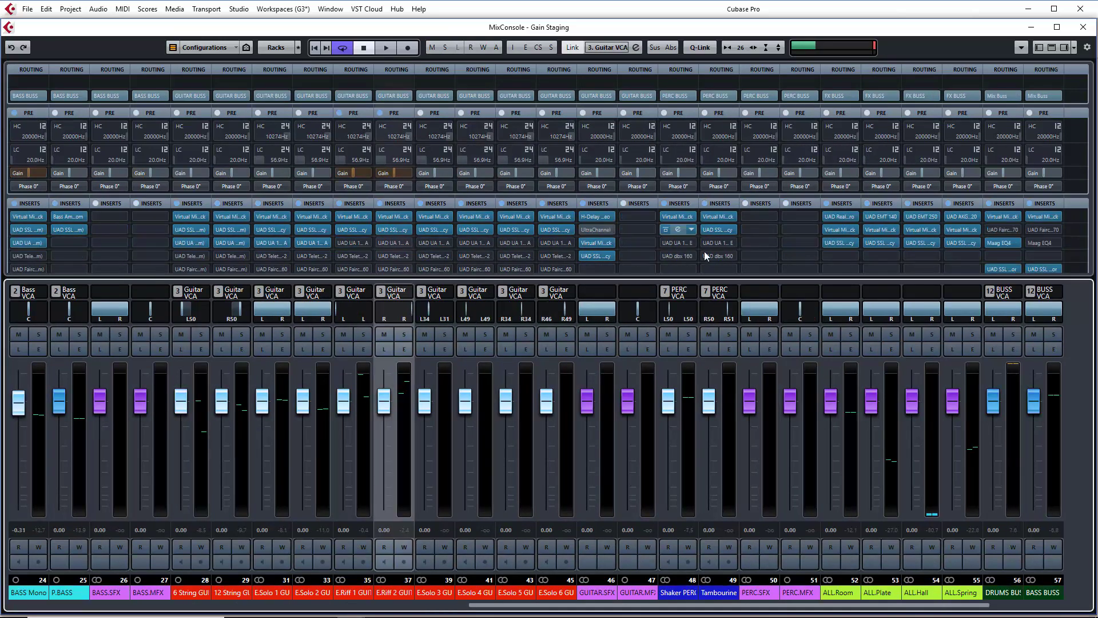
{"action": "key", "text": "F3"}
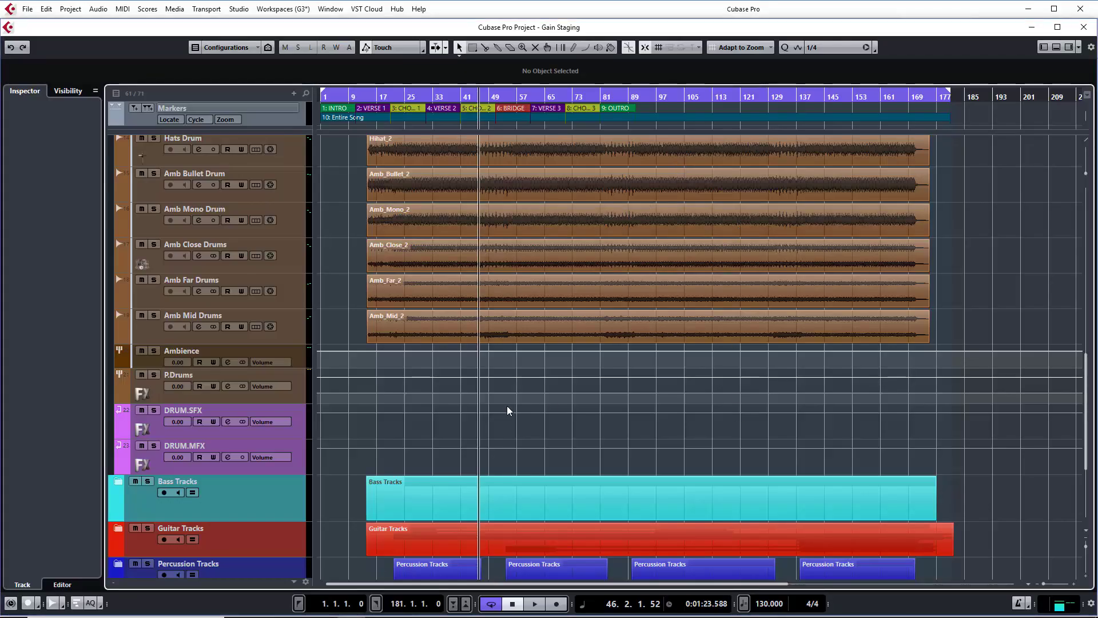
Step: Look over the drum tracks in the project window and collapse the Drum Tracks folder
{"action": "scroll", "coordinate": [339, 246], "scroll_direction": "up", "scroll_amount": 5}
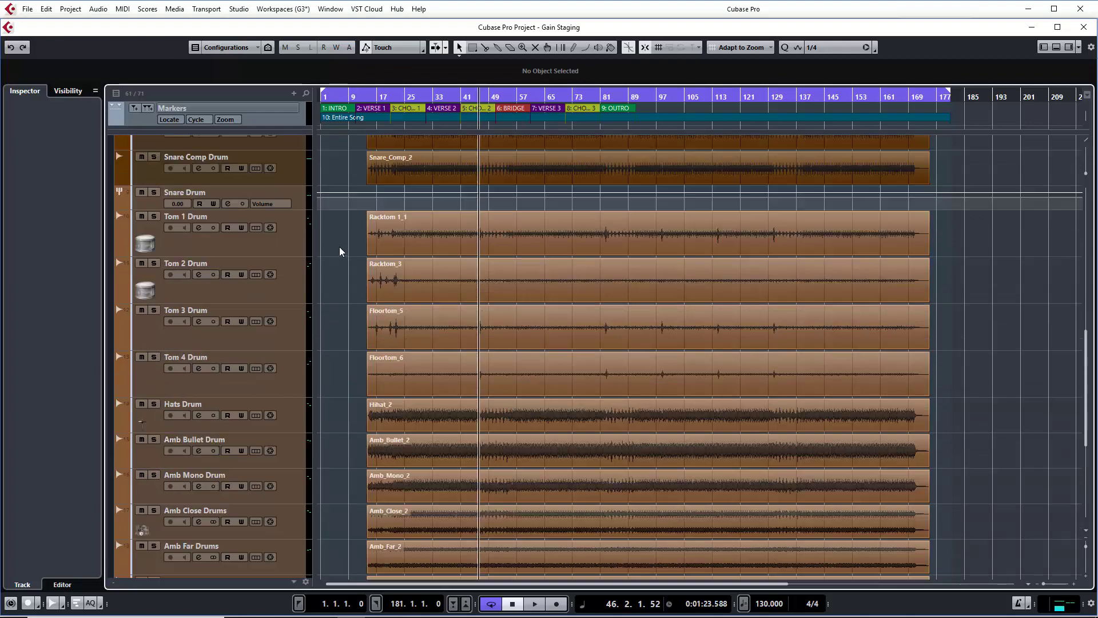
{"action": "scroll", "coordinate": [345, 263], "scroll_direction": "down", "scroll_amount": 8}
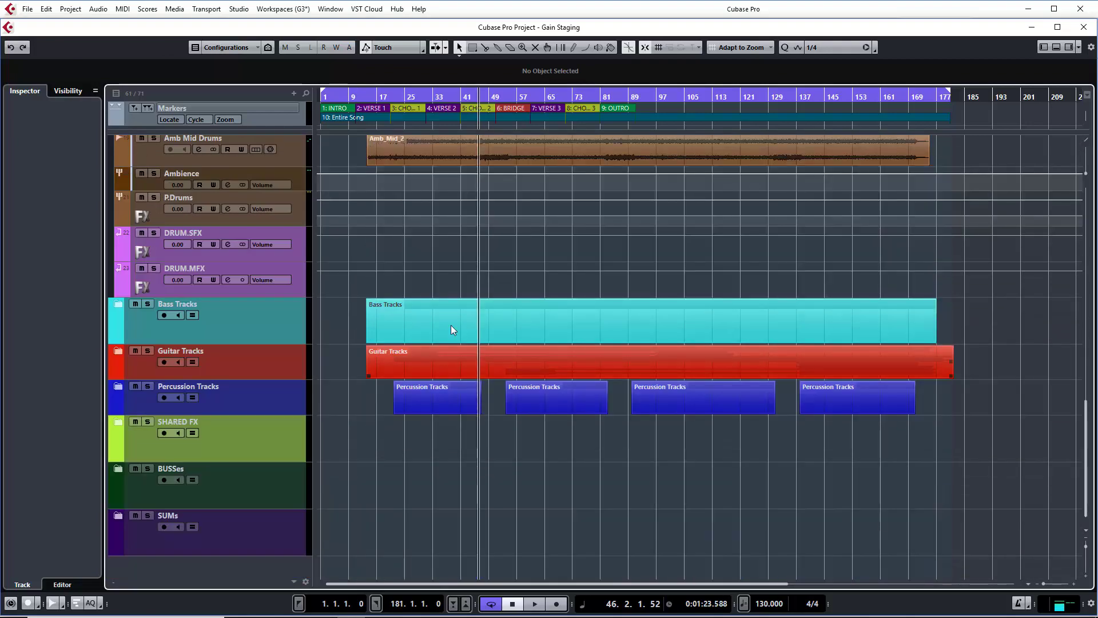
{"action": "scroll", "coordinate": [446, 417], "scroll_direction": "up", "scroll_amount": 5}
{"action": "scroll", "coordinate": [446, 417], "scroll_direction": "up", "scroll_amount": 10}
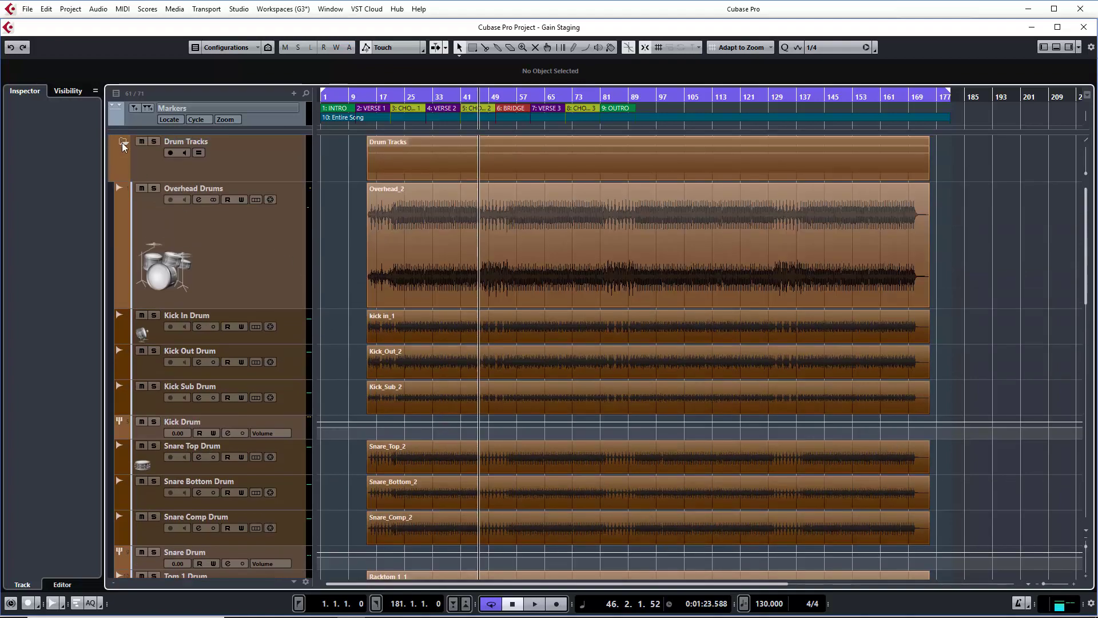
{"action": "left_click", "coordinate": [122, 142]}
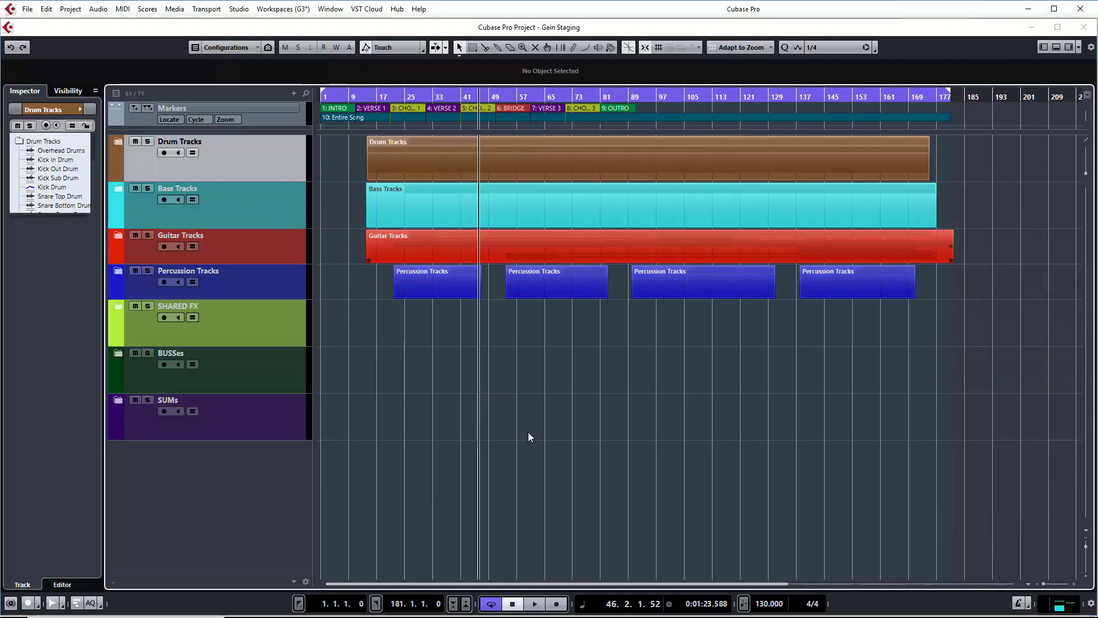
Step: Solo the DRUMS BUSS in the MixConsole and return to the individual drum channels
{"action": "key", "text": "F3"}
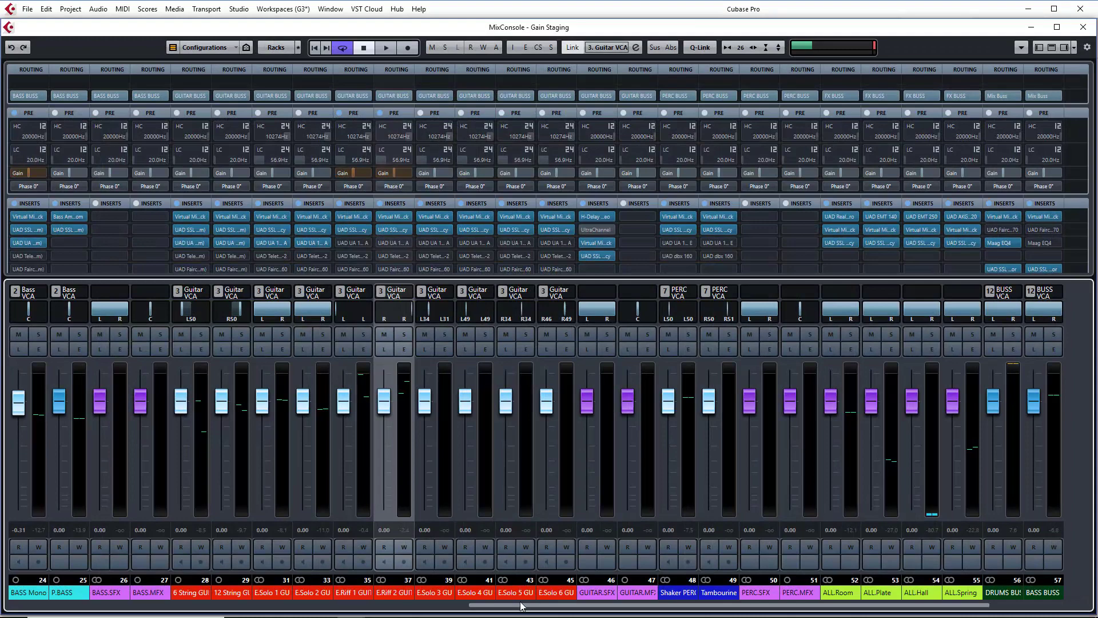
{"action": "left_click_drag", "start_coordinate": [529, 608], "coordinate": [27, 598]}
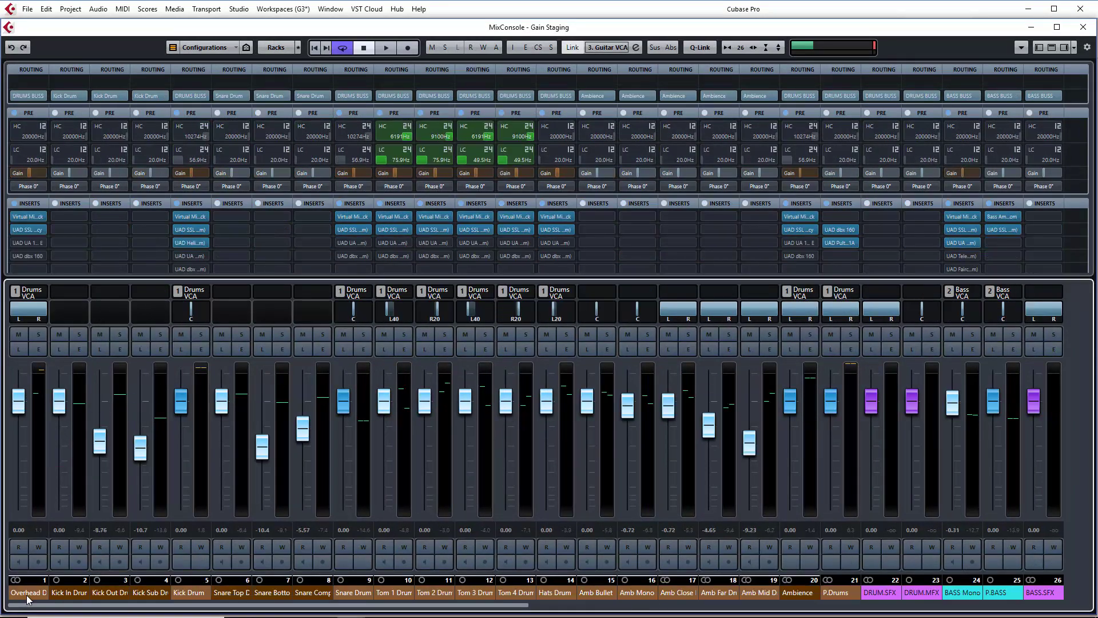
{"action": "left_click_drag", "start_coordinate": [698, 604], "coordinate": [1096, 583]}
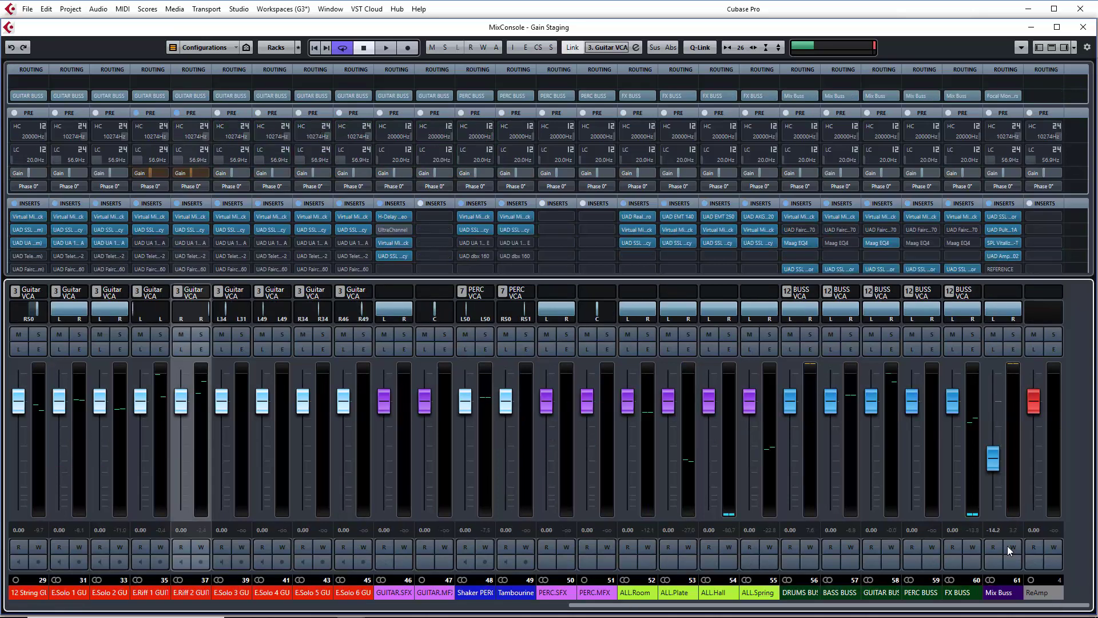
{"action": "left_click", "coordinate": [810, 334]}
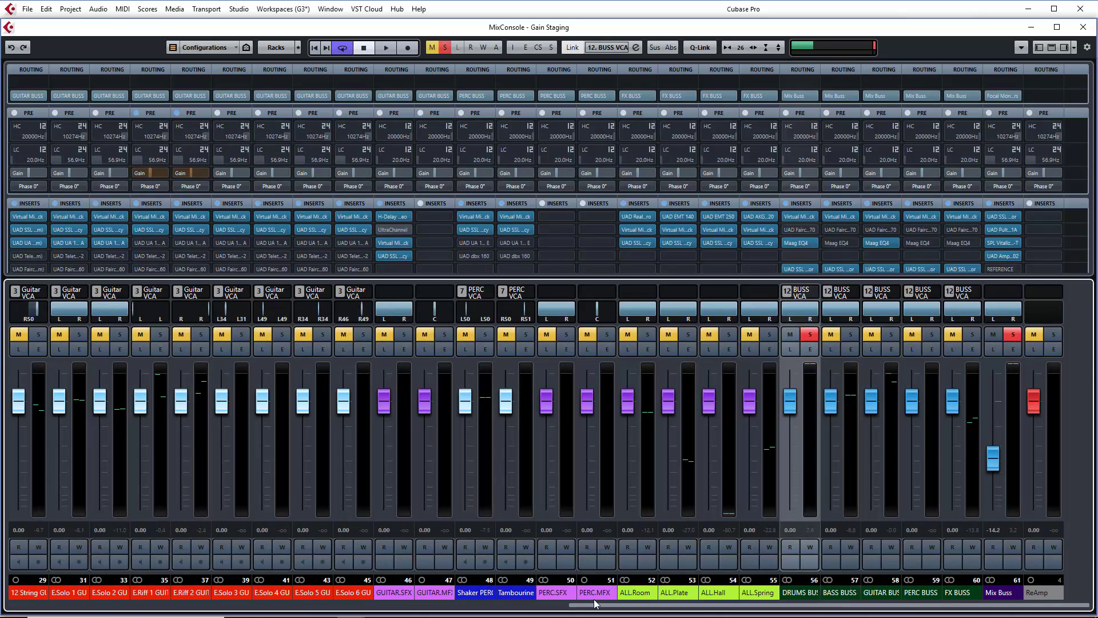
{"action": "left_click_drag", "start_coordinate": [595, 604], "coordinate": [335, 604]}
{"action": "left_click_drag", "start_coordinate": [82, 608], "coordinate": [36, 613]}
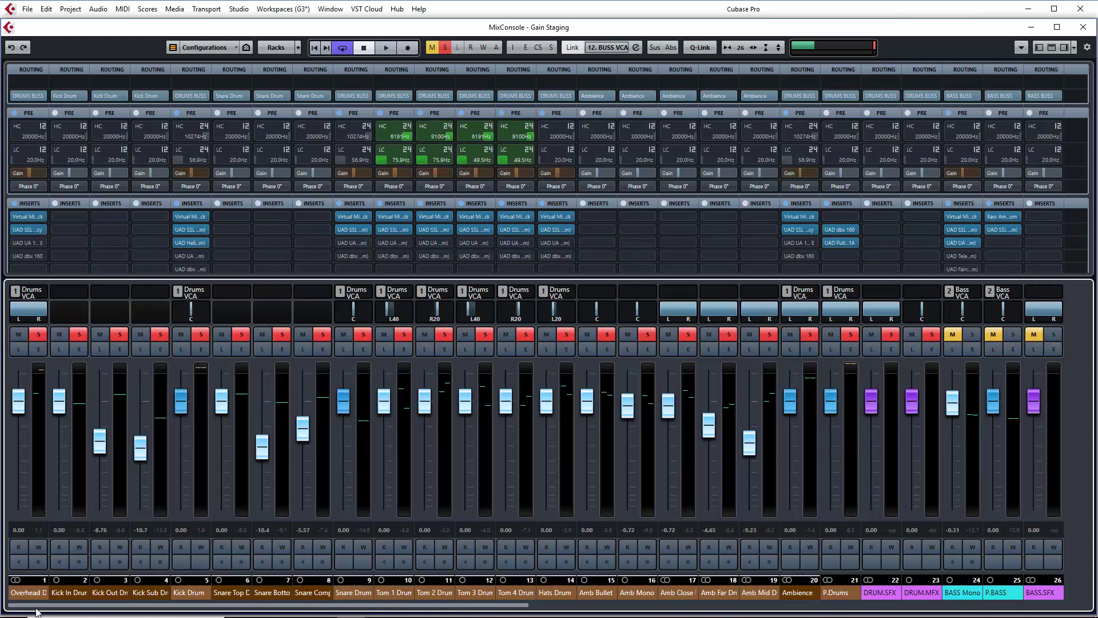
Step: Start playback, lower the Overhead fader to about -12.7 dB, take Snare Drum out of solo and lower the Kick Drum fader to about -2.6 dB
{"action": "key", "text": "space"}
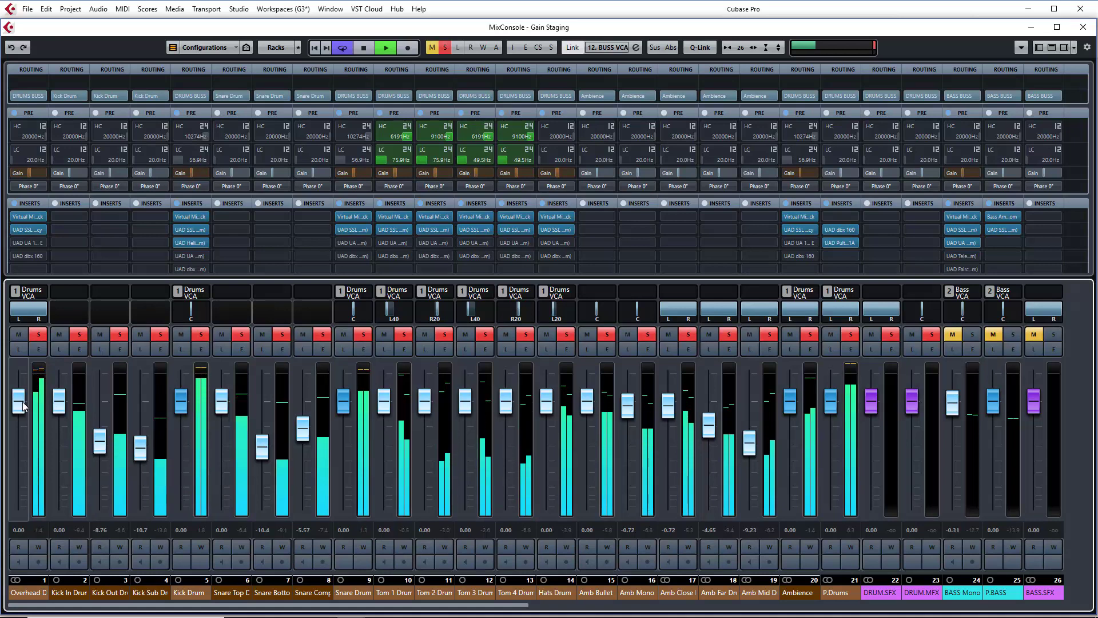
{"action": "left_click_drag", "start_coordinate": [18, 400], "coordinate": [19, 458]}
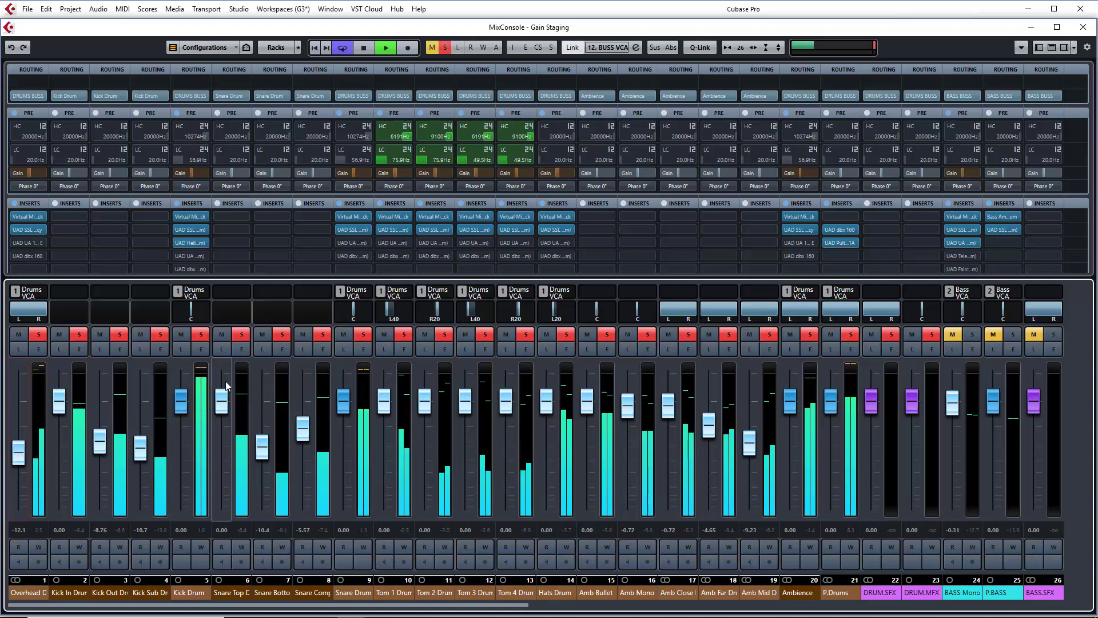
{"action": "left_click", "coordinate": [201, 336]}
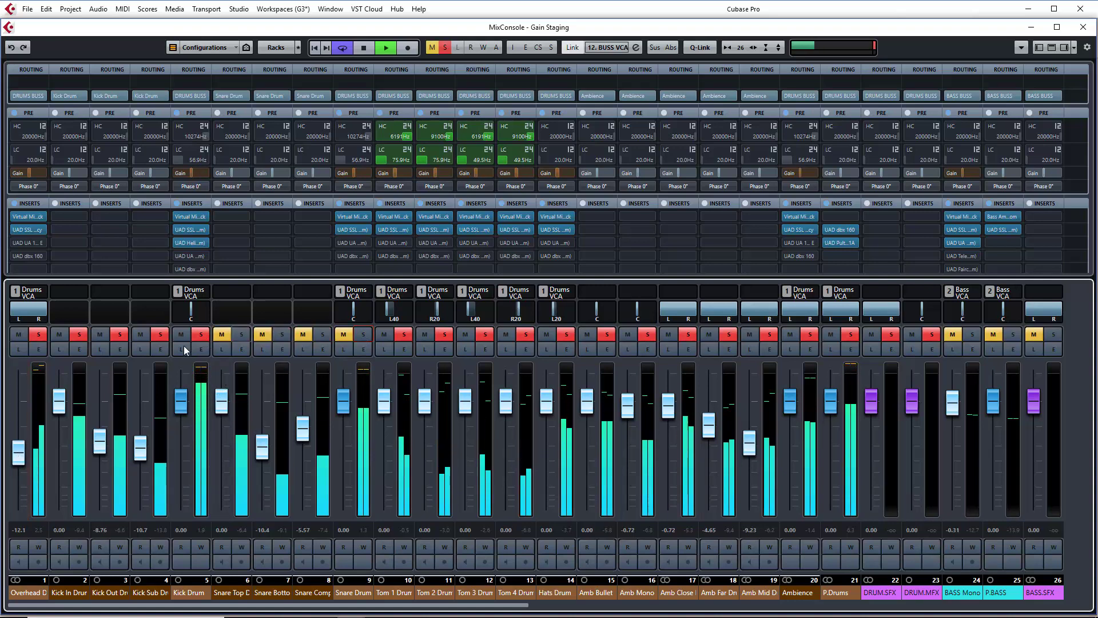
{"action": "mouse_move", "coordinate": [181, 401]}
{"action": "left_mouse_down"}
{"action": "mouse_move", "coordinate": [180, 440]}
{"action": "mouse_move", "coordinate": [182, 423]}
{"action": "left_mouse_up"}
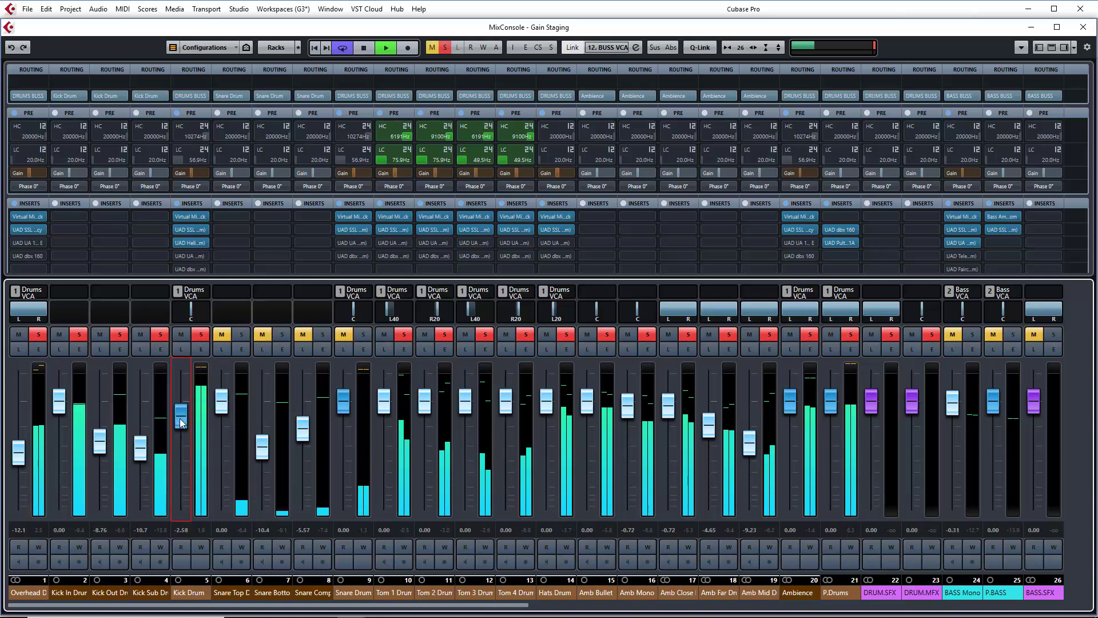
{"action": "left_click", "coordinate": [202, 386]}
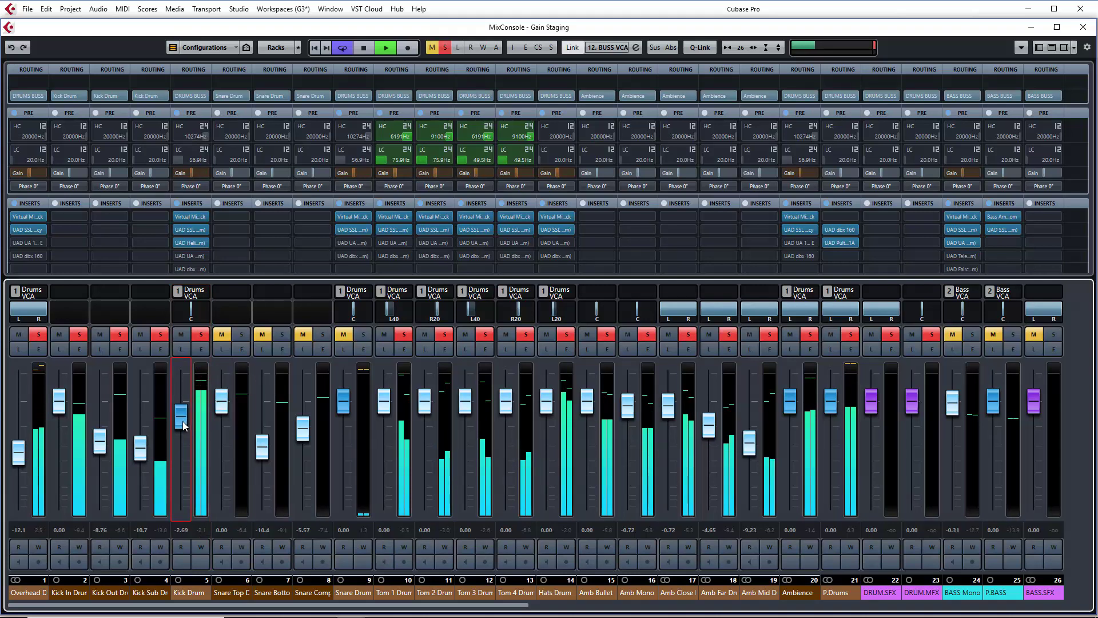
{"action": "left_click_drag", "start_coordinate": [15, 458], "coordinate": [15, 459]}
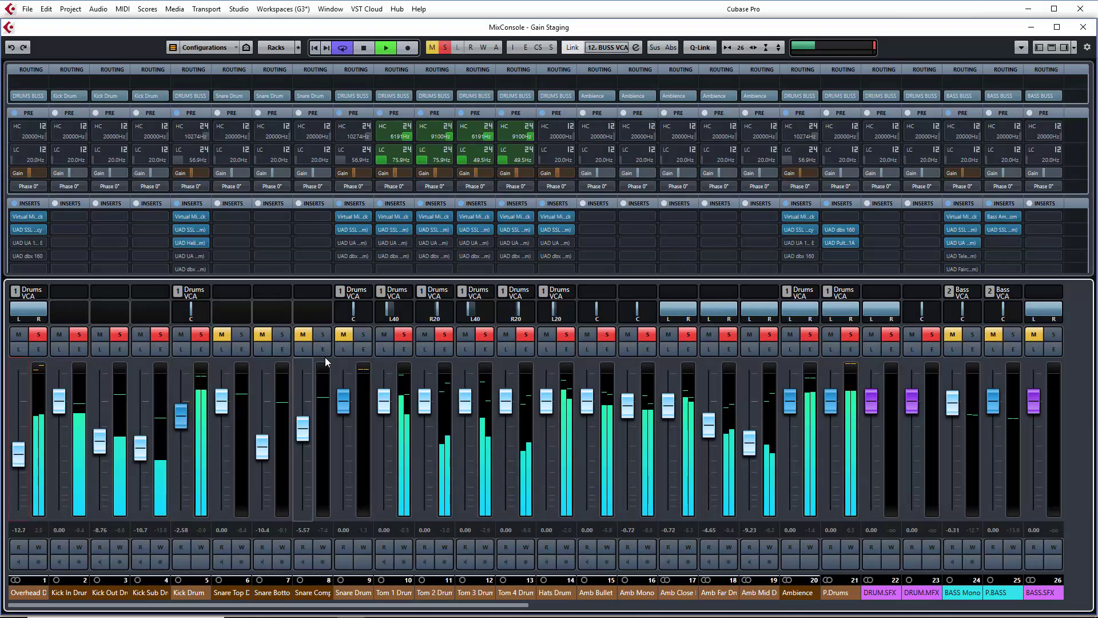
Step: Put Snare Drum back in solo and balance its fader at about -2.5 dB against Kick Drum at about -4 dB
{"action": "left_click", "coordinate": [358, 335]}
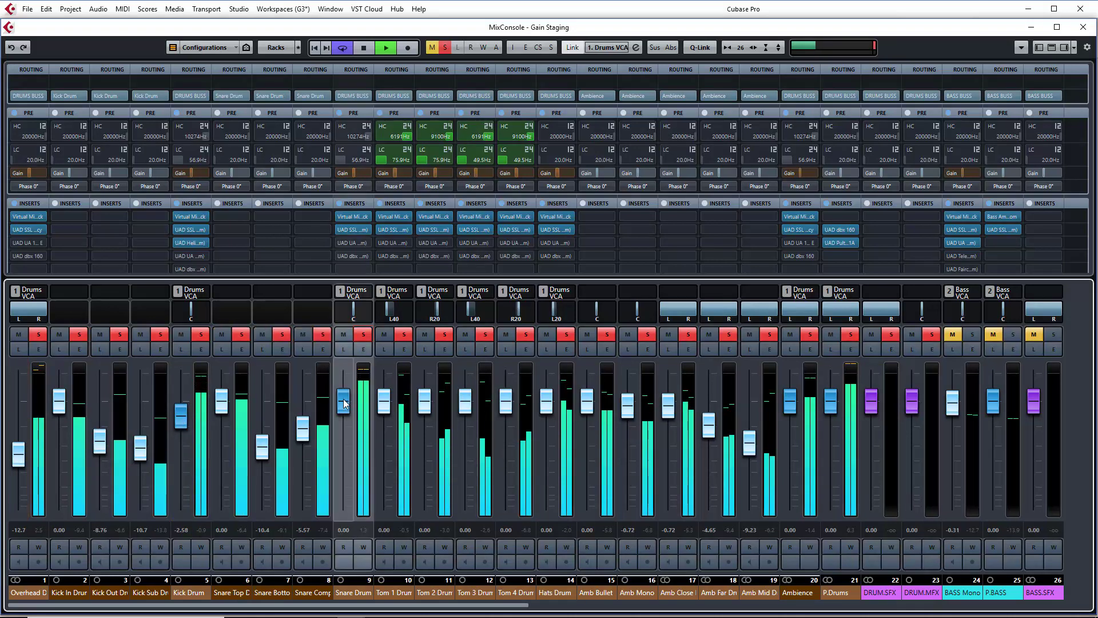
{"action": "left_click_drag", "start_coordinate": [343, 402], "coordinate": [344, 418]}
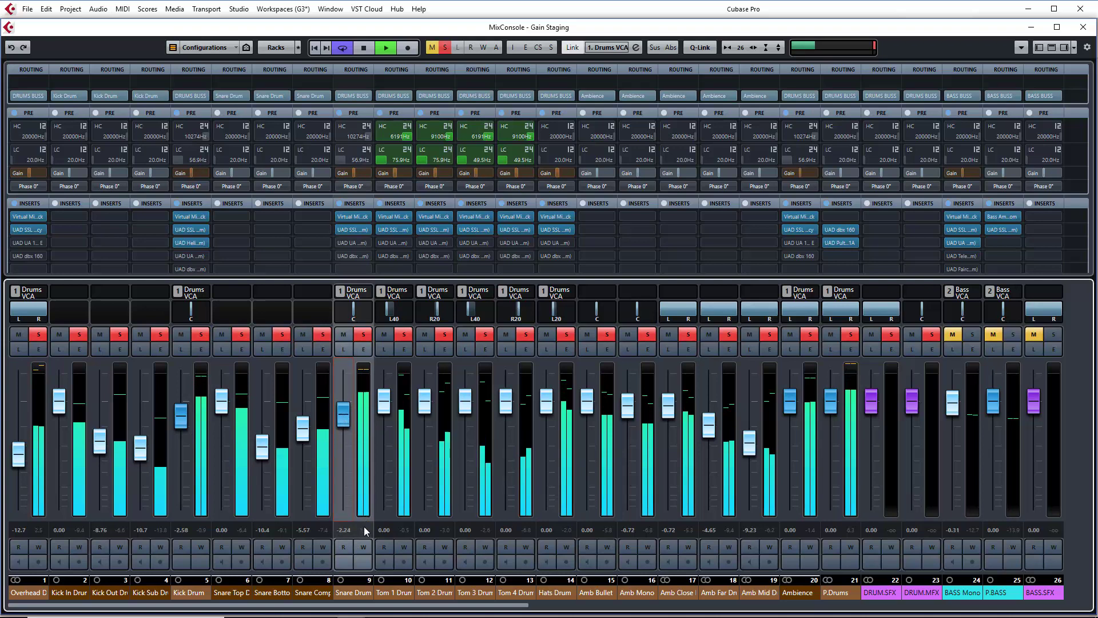
{"action": "left_click_drag", "start_coordinate": [344, 409], "coordinate": [345, 411]}
{"action": "left_click_drag", "start_coordinate": [181, 416], "coordinate": [179, 426]}
{"action": "left_click", "coordinate": [345, 417]}
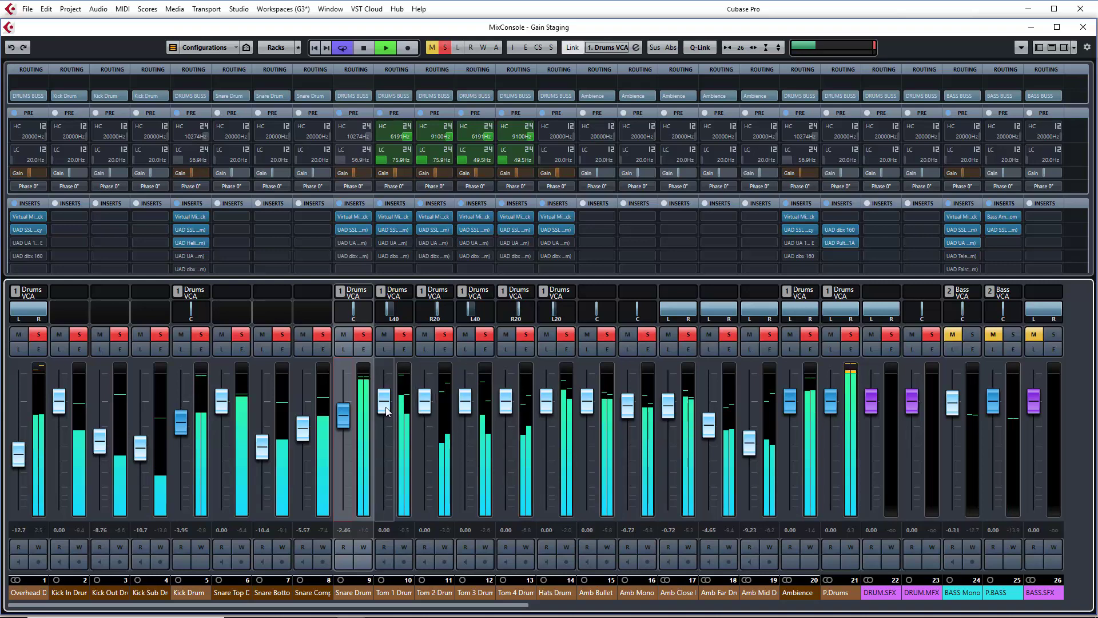
Step: Lower the four tom faders to around -1 dB and the Hats Drum fader to about -12 dB
{"action": "left_click_drag", "start_coordinate": [392, 414], "coordinate": [550, 449]}
{"action": "left_click", "coordinate": [553, 399]}
{"action": "left_click", "coordinate": [551, 401]}
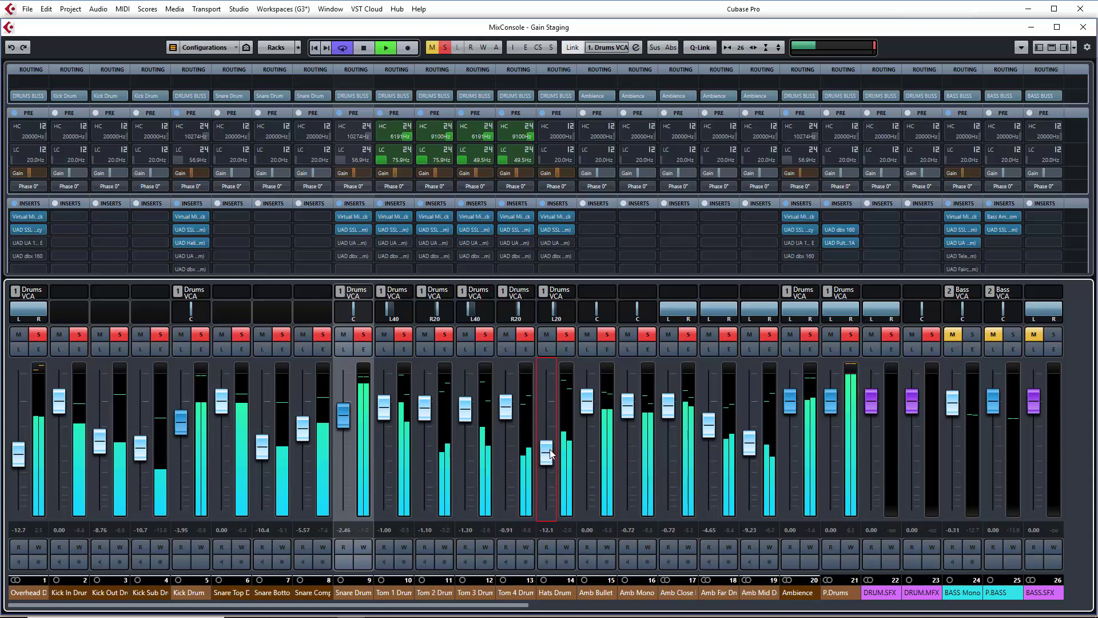
Step: Take the Ambience group out of the solo and raise the Hats Drum fader to about -9 dB
{"action": "left_click", "coordinate": [809, 334]}
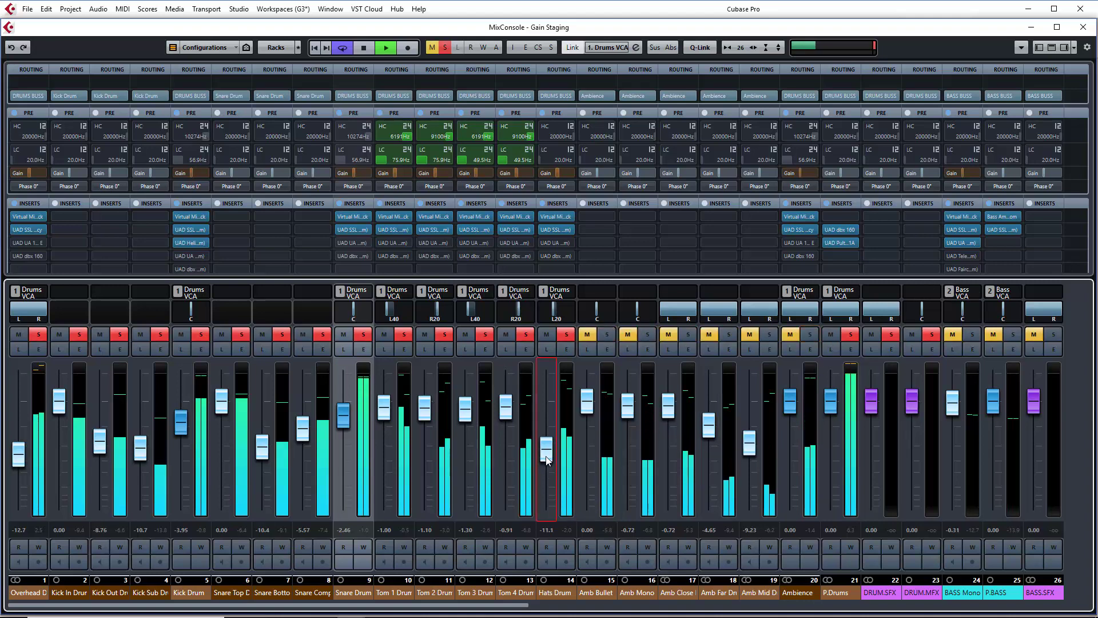
{"action": "left_click_drag", "start_coordinate": [545, 460], "coordinate": [547, 451]}
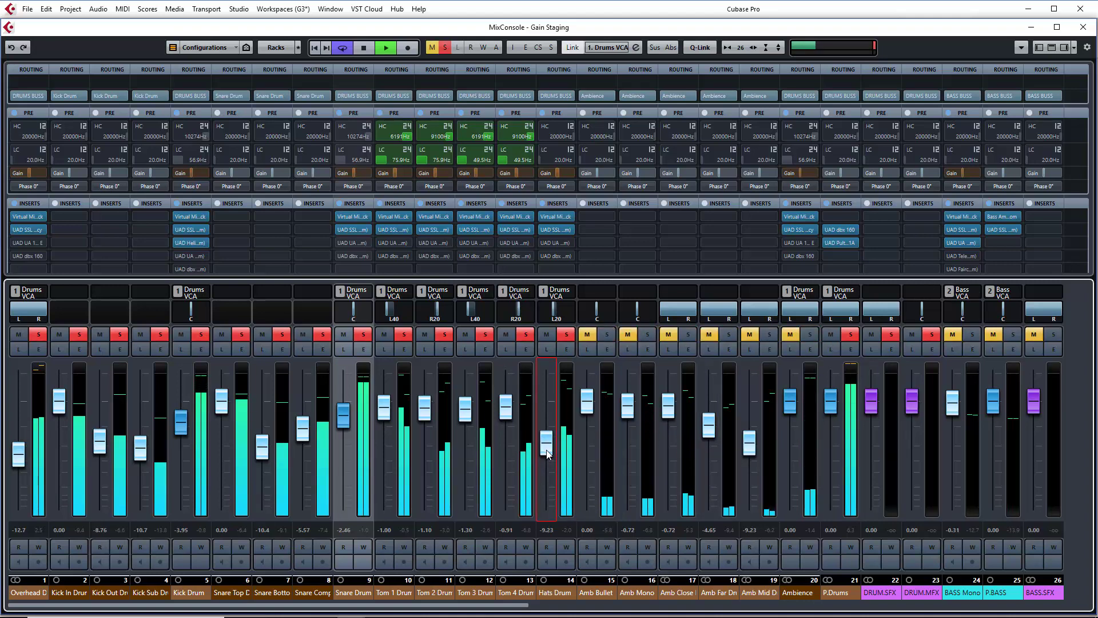
{"action": "left_click_drag", "start_coordinate": [548, 455], "coordinate": [547, 450]}
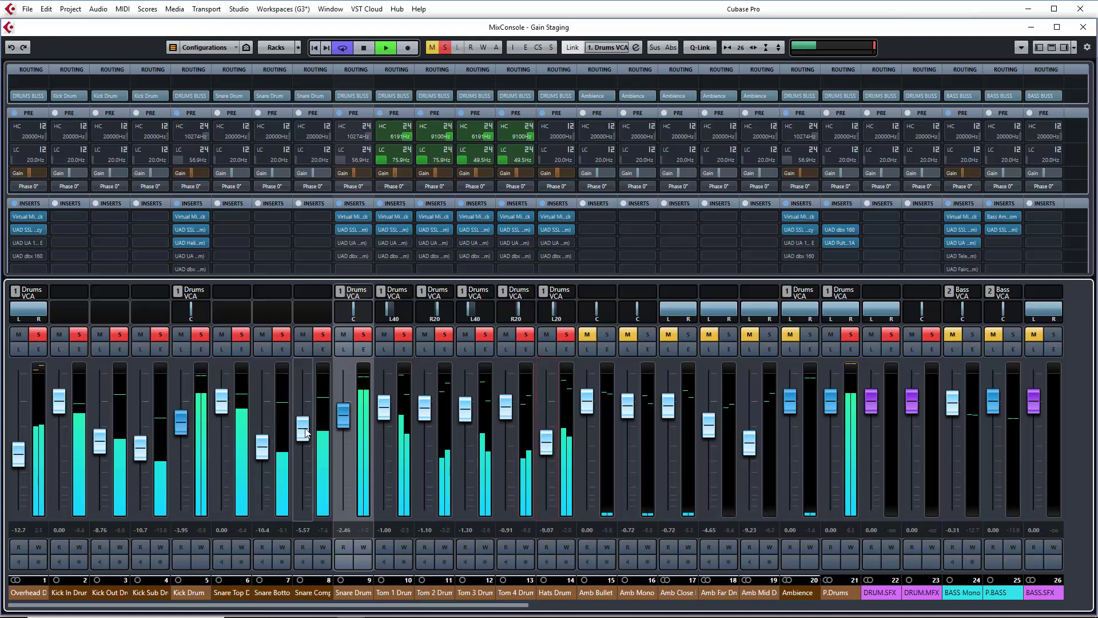
Step: Lower the Snare Drum group fader to about -9 dB and the Kick Drum group fader to about -4.4 dB
{"action": "left_click_drag", "start_coordinate": [343, 416], "coordinate": [342, 438]}
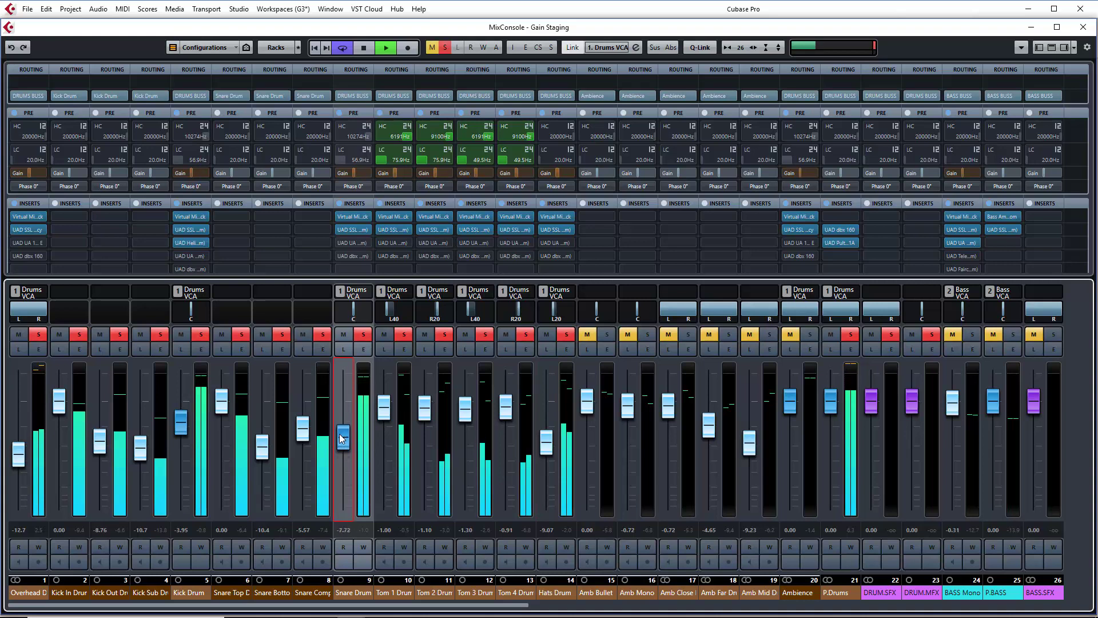
{"action": "left_click_drag", "start_coordinate": [181, 427], "coordinate": [182, 431]}
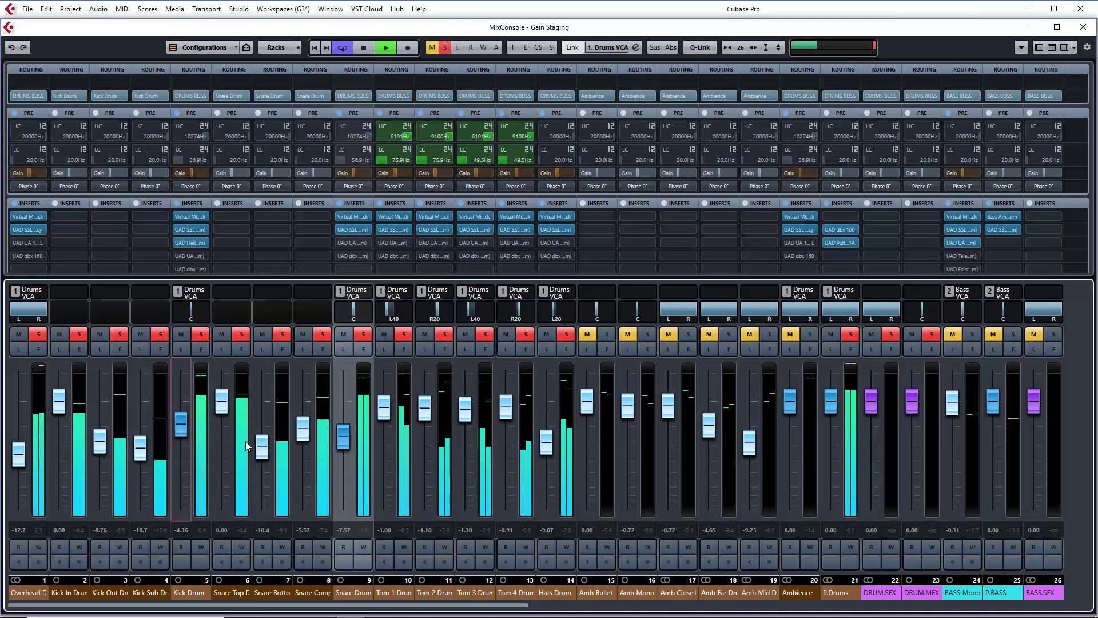
{"action": "left_click_drag", "start_coordinate": [339, 442], "coordinate": [341, 449]}
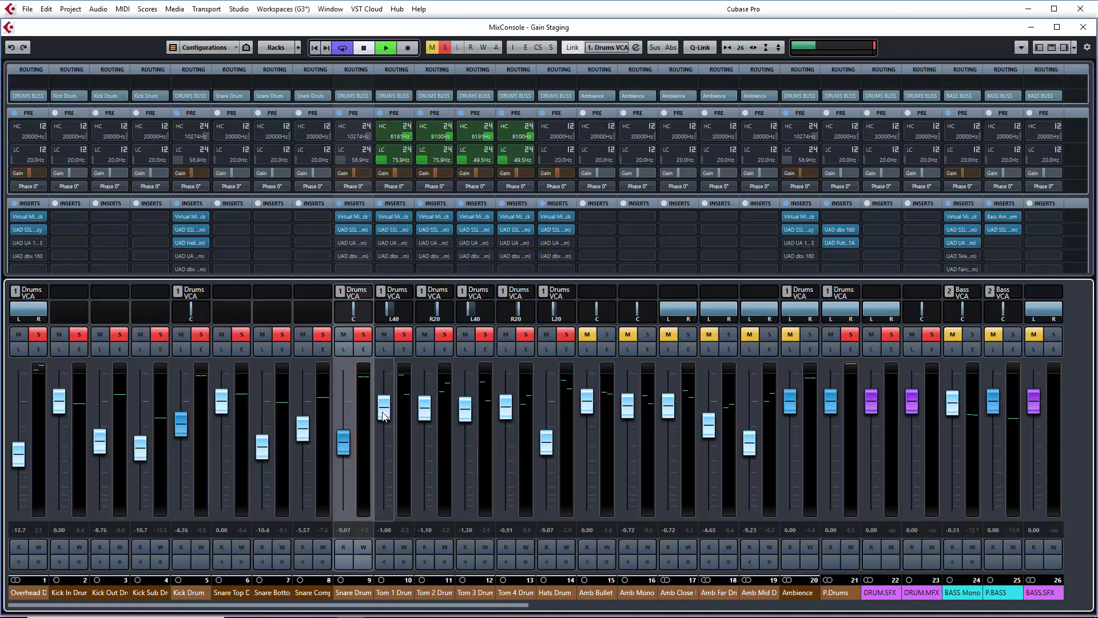
Step: Rebalance the tom faders at about -3.8 dB for Tom 1, -0.9 for Tom 2, -3 for Tom 3 and -2 for Tom 4
{"action": "left_click_drag", "start_coordinate": [383, 416], "coordinate": [424, 416]}
{"action": "key", "text": "space"}
{"action": "key", "text": "space"}
{"action": "left_click", "coordinate": [425, 405], "text": "ctrl"}
{"action": "left_click_drag", "start_coordinate": [506, 407], "coordinate": [504, 423]}
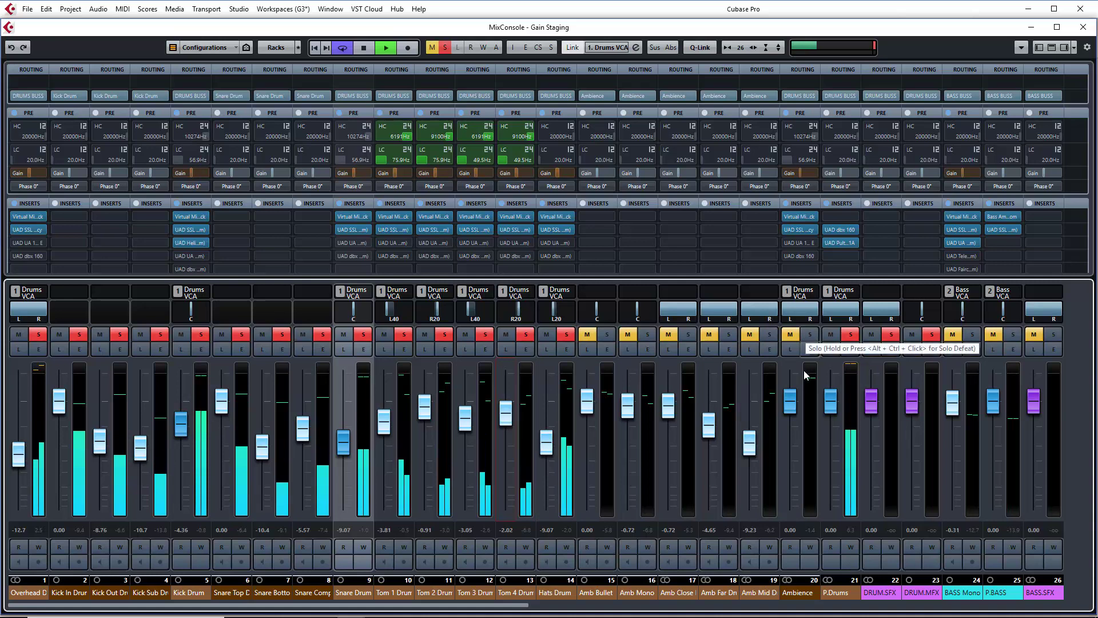
Step: Return the Ambience group to the solo, lower its fader to about -8.9 dB and stop playback
{"action": "left_click_drag", "start_coordinate": [790, 402], "coordinate": [794, 449]}
{"action": "left_click", "coordinate": [808, 334]}
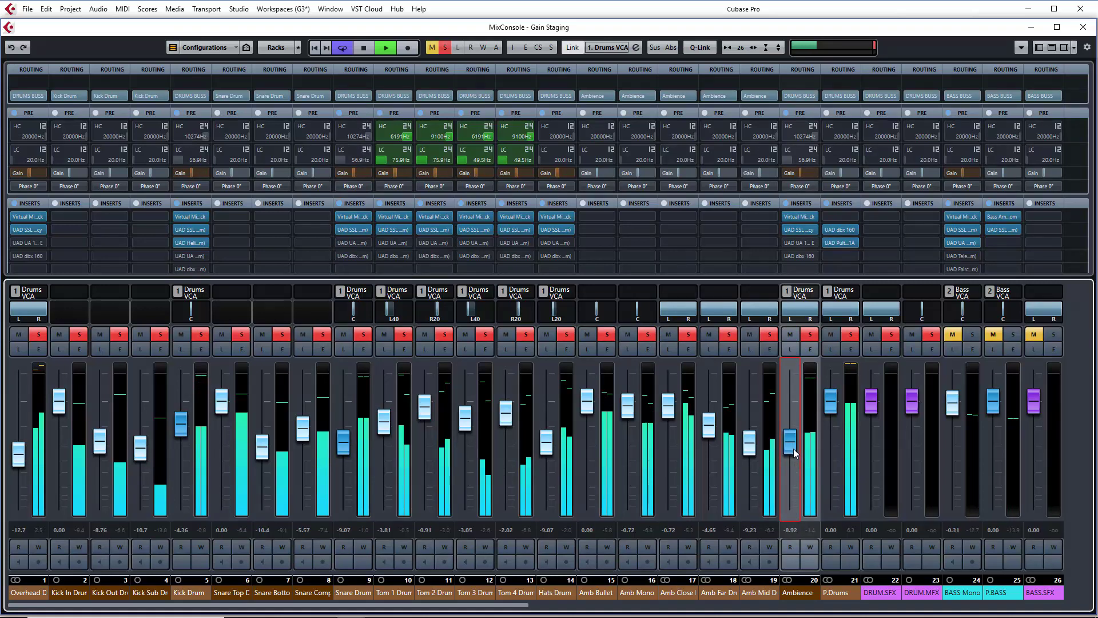
{"action": "key", "text": "space"}
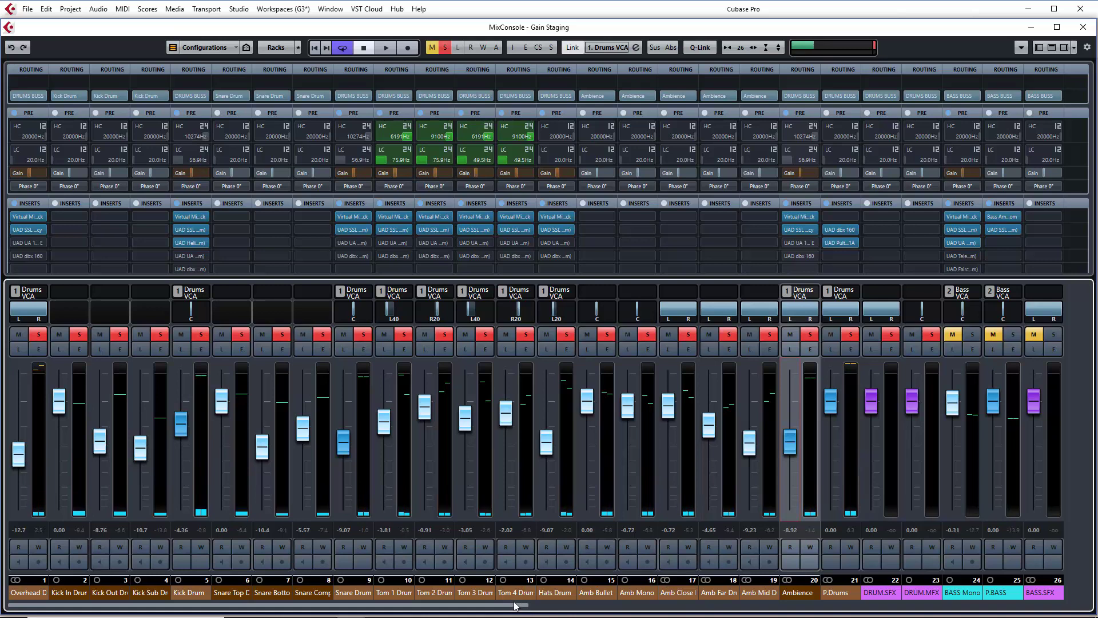
Step: Add the BASS BUSS to the soloed DRUMS BUSS and bring the bass channels into view
{"action": "scroll", "coordinate": [607, 608], "scroll_direction": "right", "scroll_amount": 5}
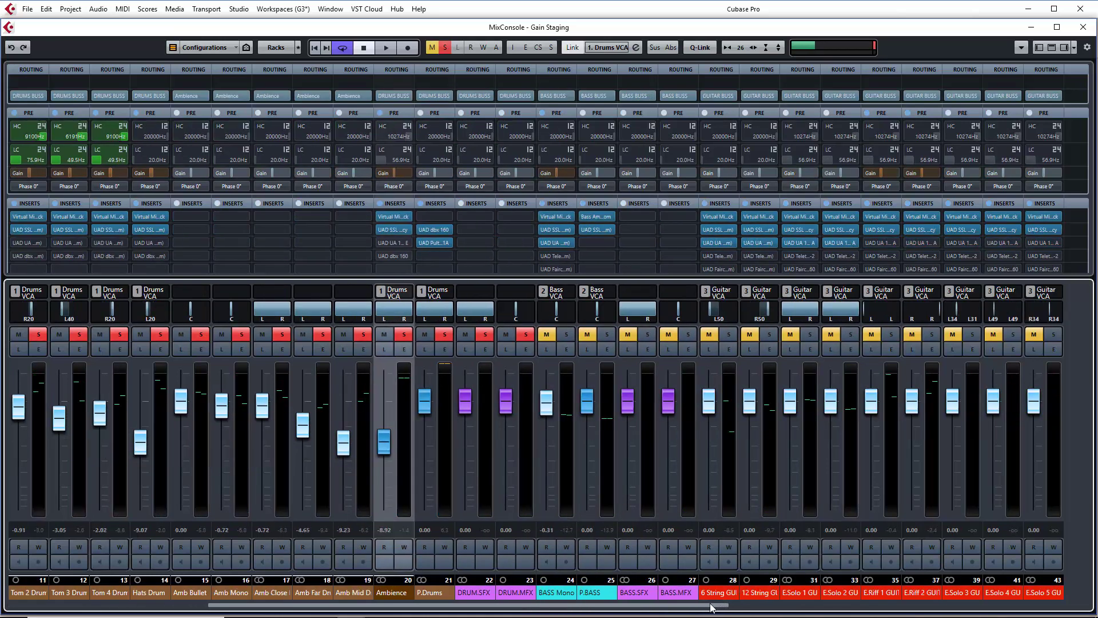
{"action": "scroll", "coordinate": [1055, 610], "scroll_direction": "right", "scroll_amount": 1}
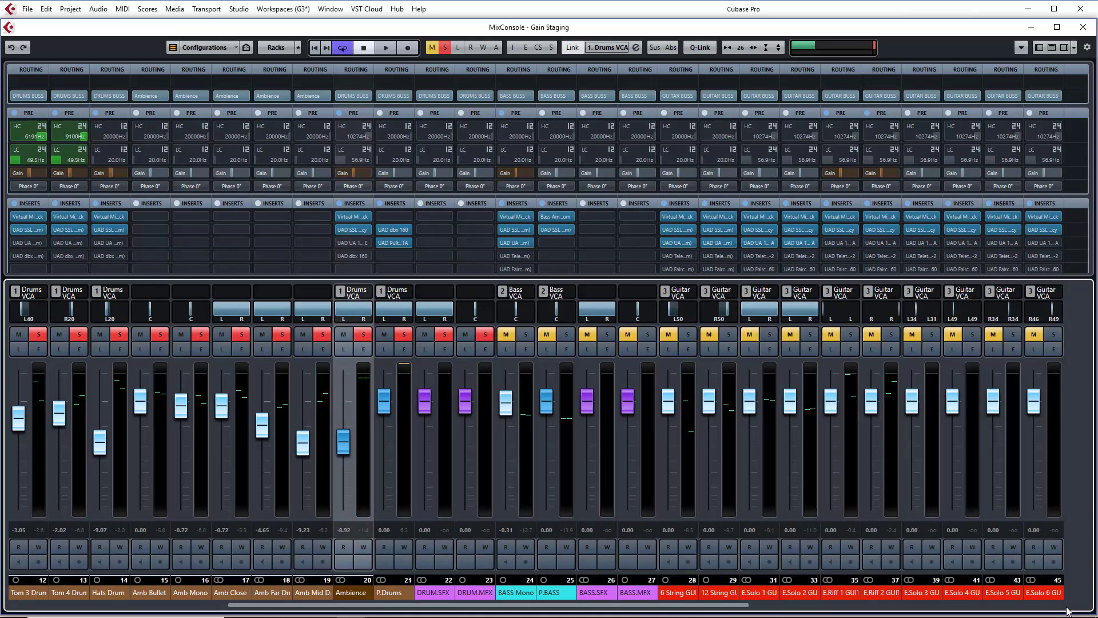
{"action": "scroll", "coordinate": [1068, 610], "scroll_direction": "right", "scroll_amount": 8}
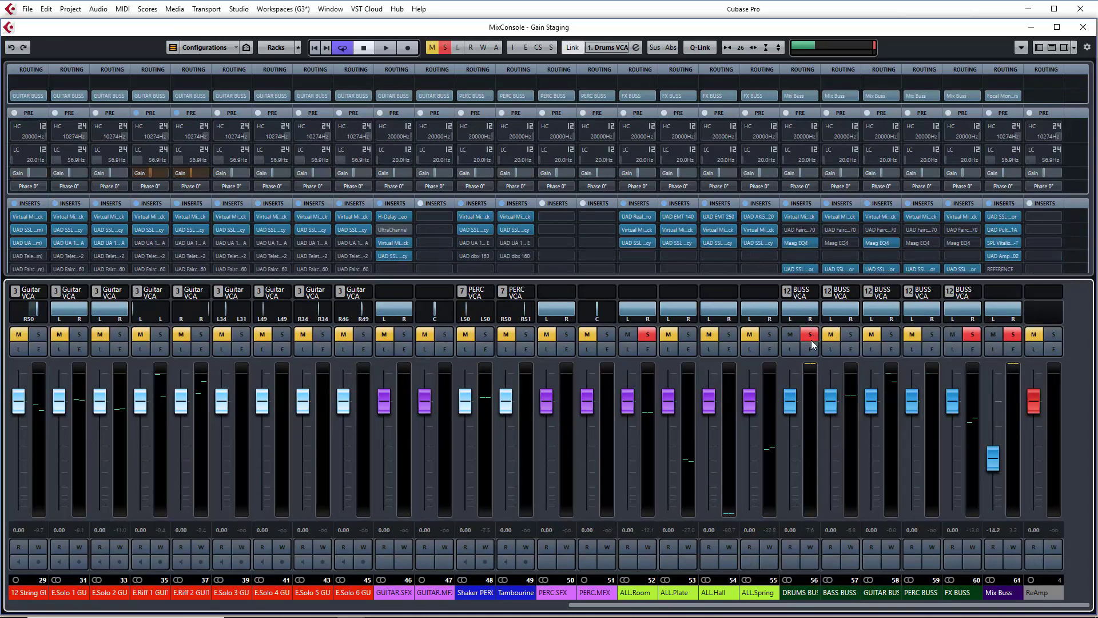
{"action": "left_click", "coordinate": [850, 334]}
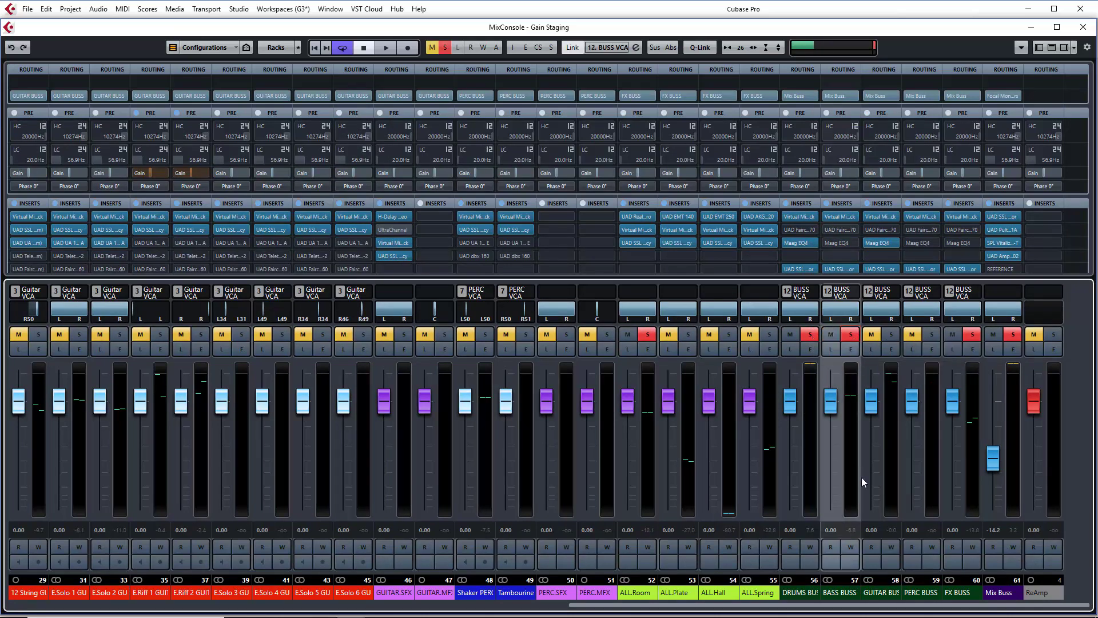
{"action": "left_click_drag", "start_coordinate": [863, 605], "coordinate": [482, 605]}
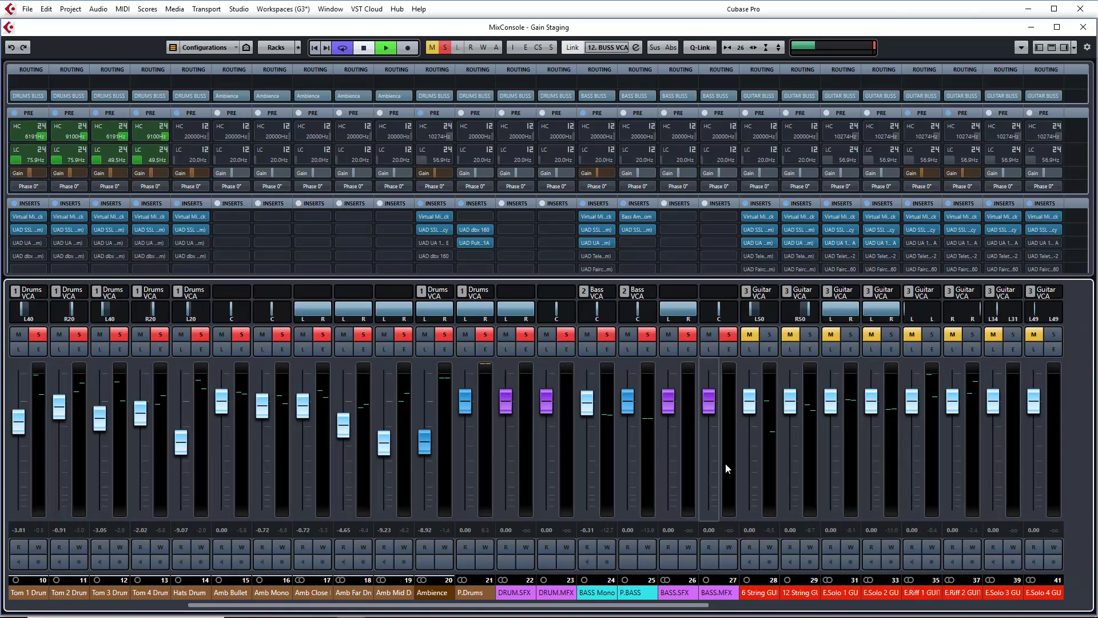
Step: Set the BASS Mono fader to 0.00 dB and lower the P.BASS fader to about -6.2 dB during playback
{"action": "mouse_move", "coordinate": [587, 403]}
{"action": "left_mouse_down"}
{"action": "mouse_move", "coordinate": [598, 474]}
{"action": "mouse_move", "coordinate": [598, 403]}
{"action": "left_mouse_up"}
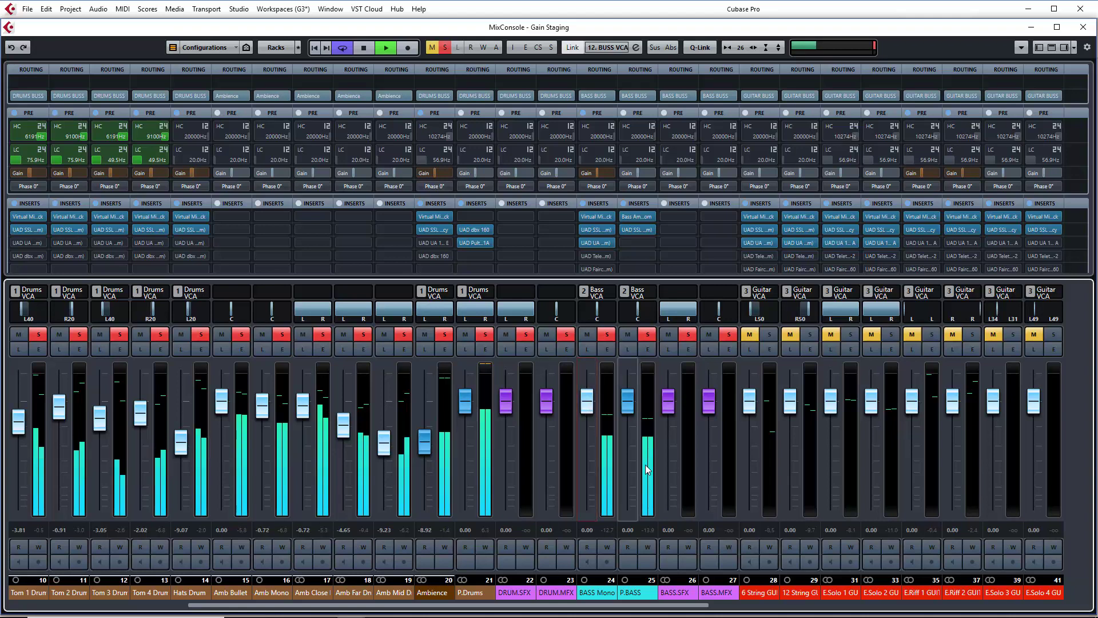
{"action": "left_click_drag", "start_coordinate": [645, 465], "coordinate": [627, 439]}
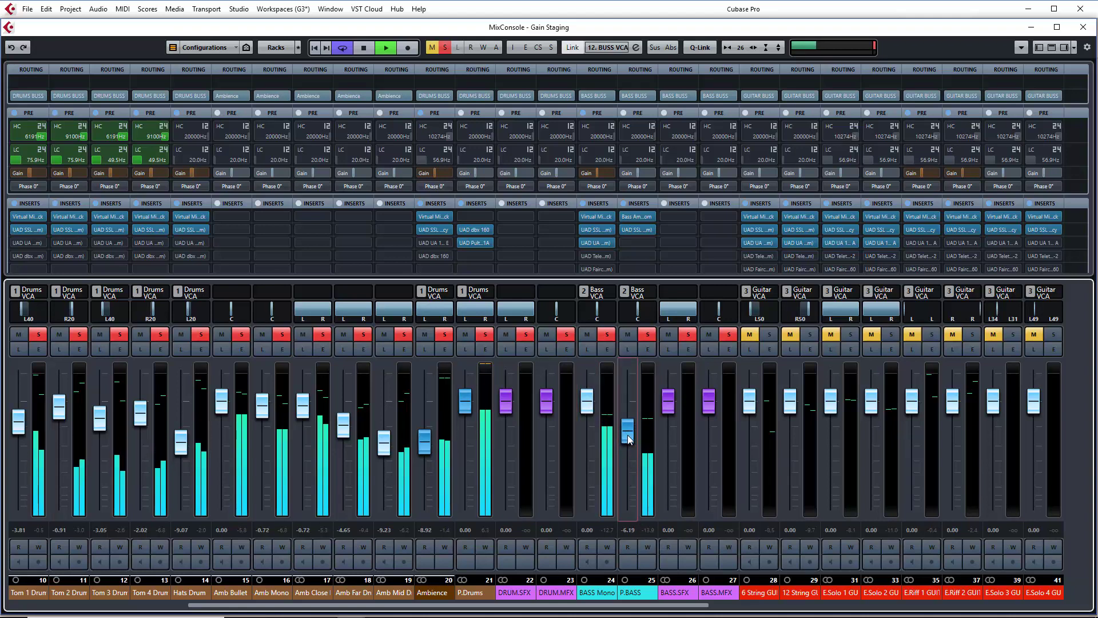
Step: Lower the BASS Mono fader to about -2.8 dB and P.BASS to about -10.4 dB, ending with playback stopped
{"action": "left_click_drag", "start_coordinate": [587, 401], "coordinate": [589, 422]}
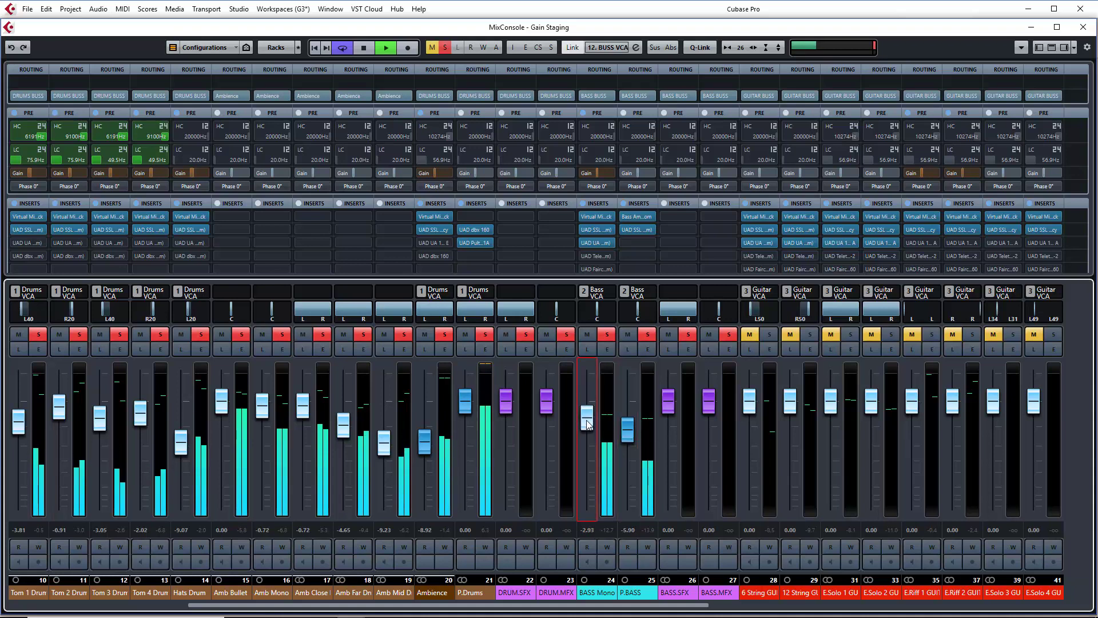
{"action": "left_click", "coordinate": [628, 435]}
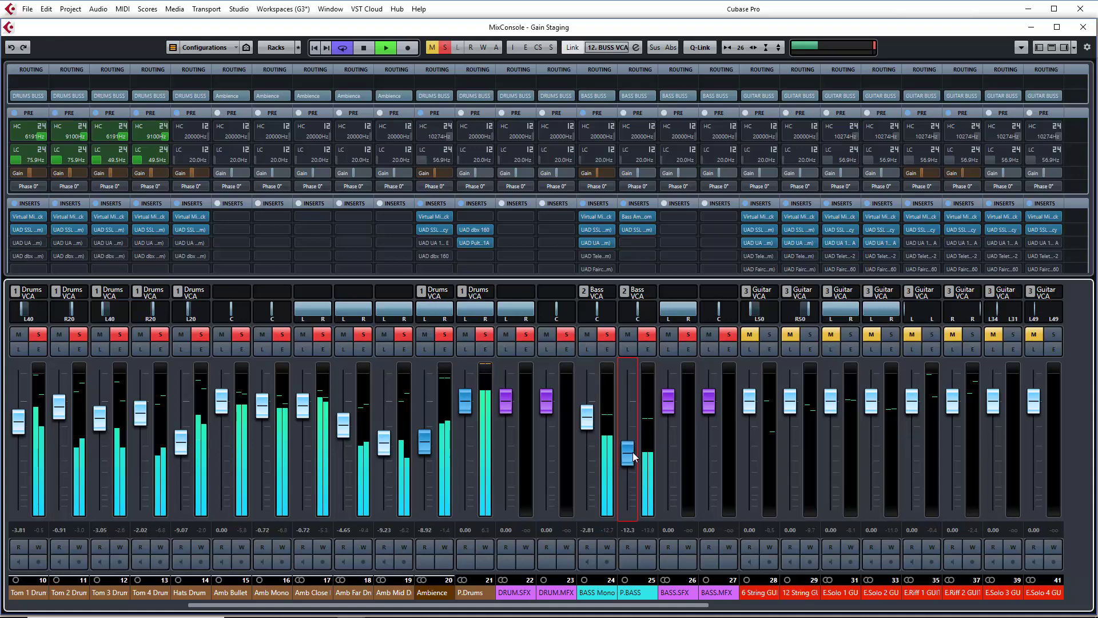
{"action": "left_click_drag", "start_coordinate": [633, 451], "coordinate": [633, 448]}
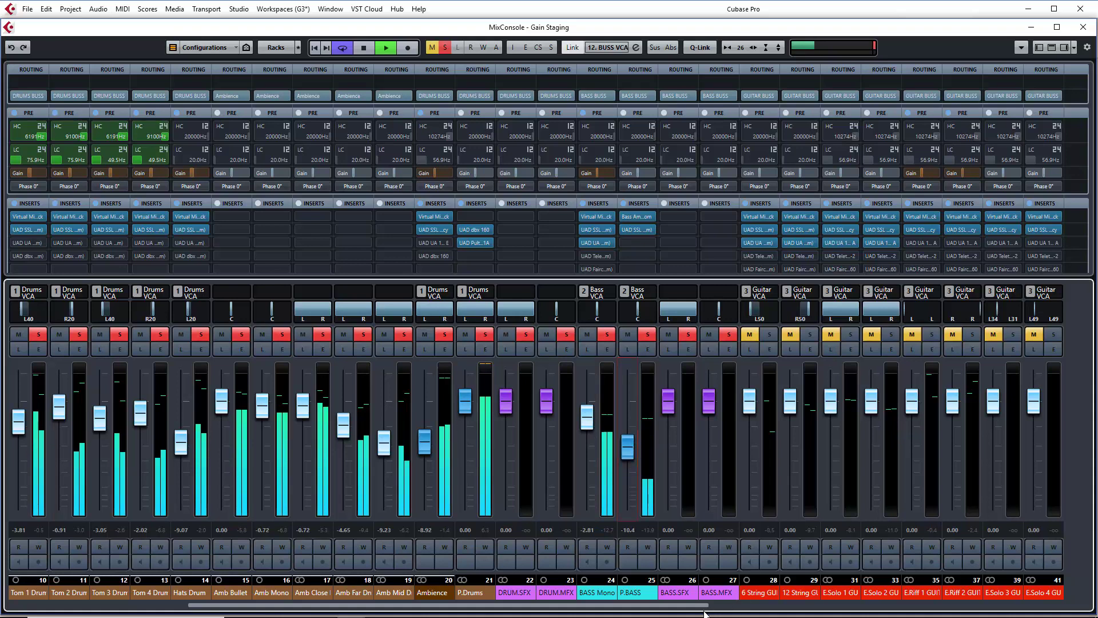
{"action": "key", "text": "space"}
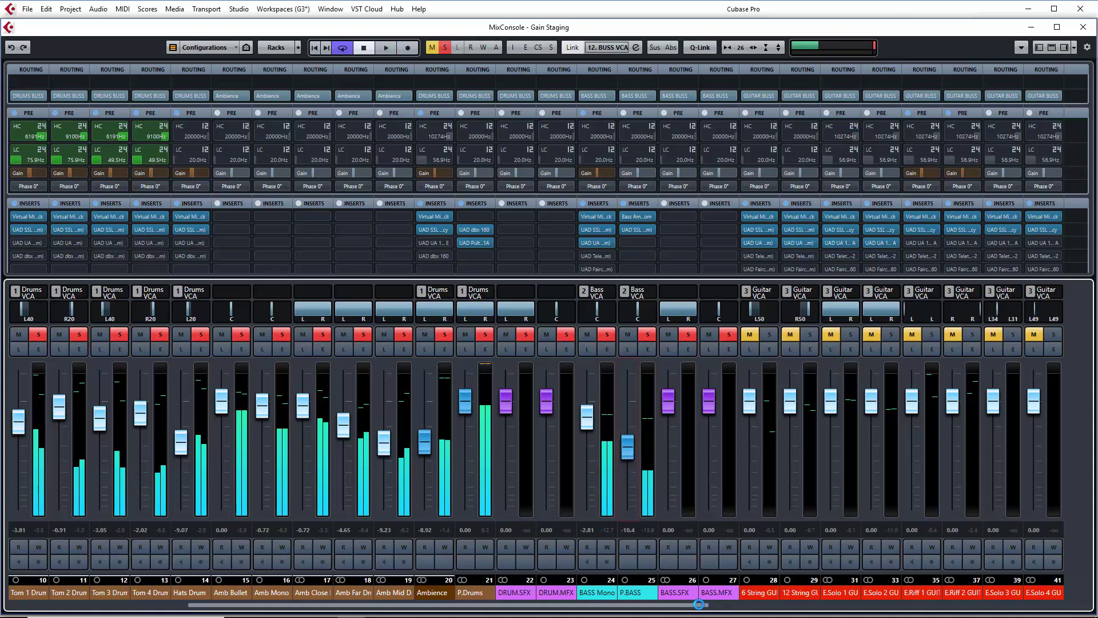
Step: Add the GUITAR BUSS to the solo, start playback and take E.Riff 1 and E.Riff 2 out of the solo
{"action": "scroll", "coordinate": [1041, 608], "scroll_direction": "right", "scroll_amount": 7}
{"action": "scroll", "coordinate": [1076, 605], "scroll_direction": "right", "scroll_amount": 5}
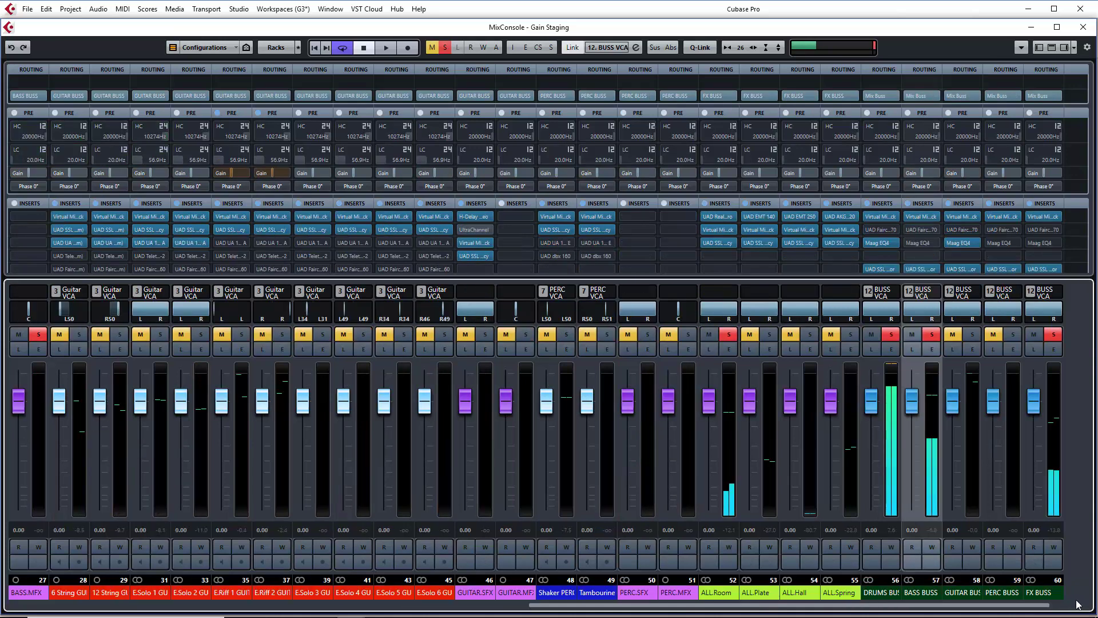
{"action": "left_click", "coordinate": [891, 335]}
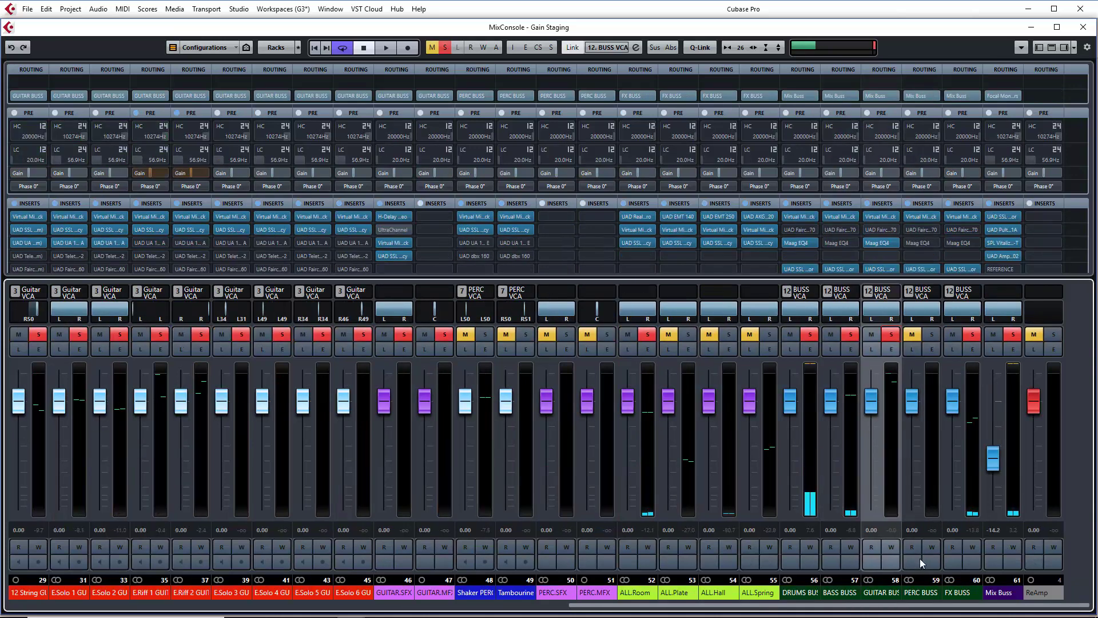
{"action": "scroll", "coordinate": [660, 602], "scroll_direction": "left", "scroll_amount": 2}
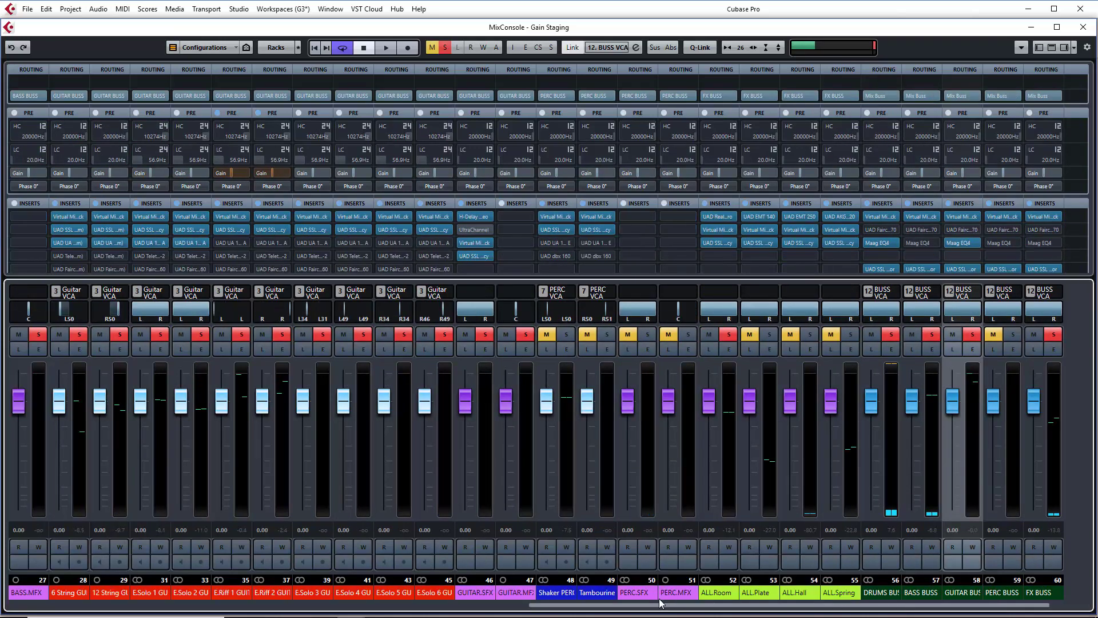
{"action": "scroll", "coordinate": [627, 607], "scroll_direction": "left", "scroll_amount": 12}
{"action": "key", "text": "space"}
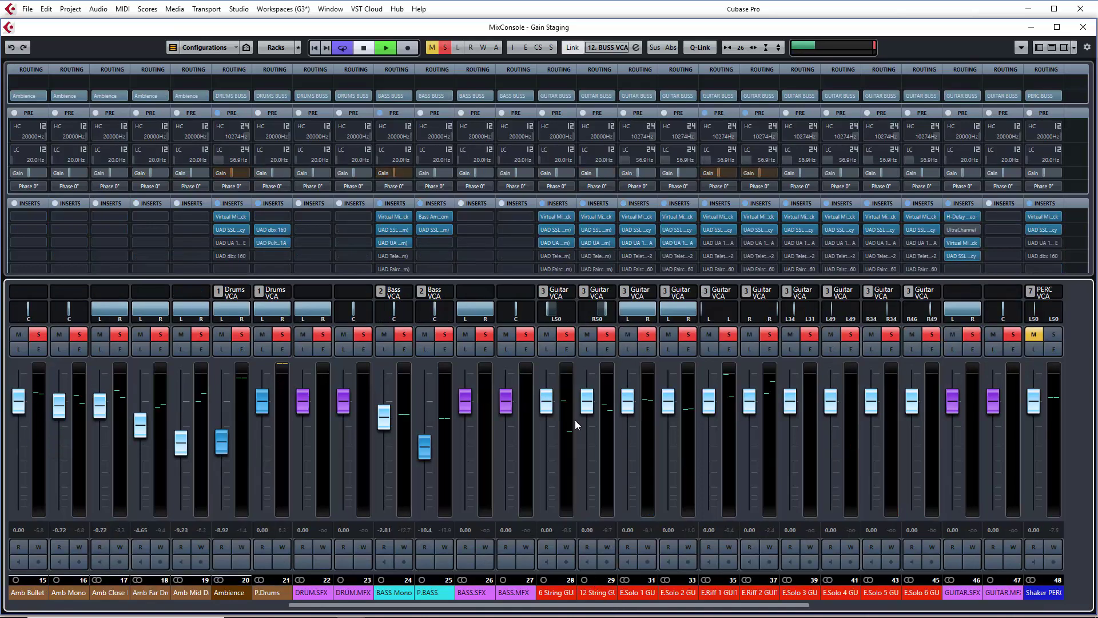
{"action": "left_click", "coordinate": [731, 337]}
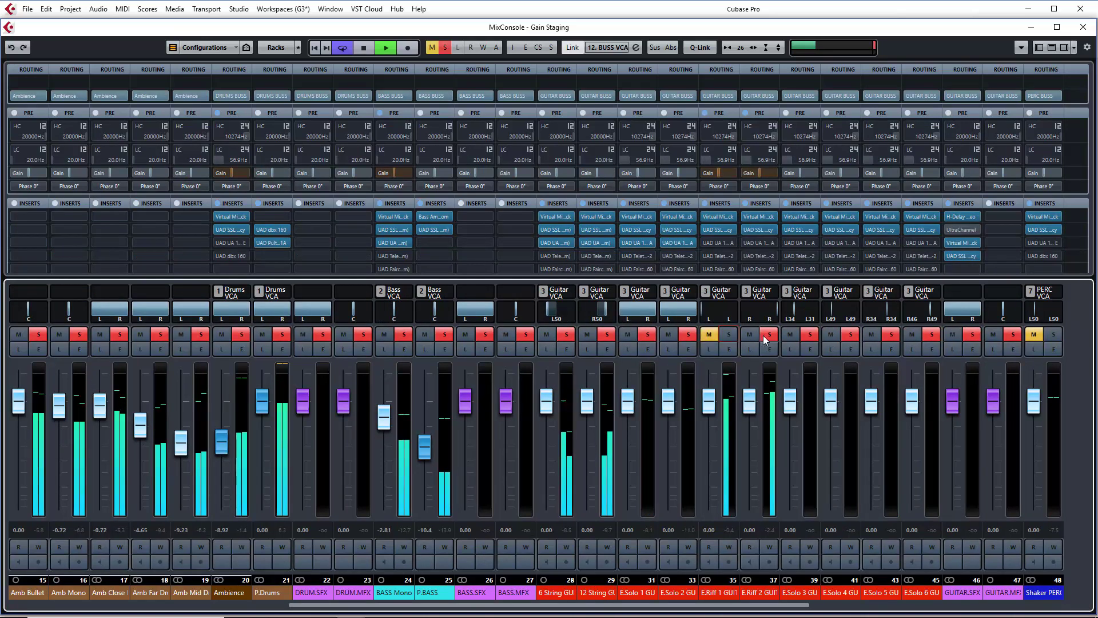
{"action": "left_click", "coordinate": [767, 336]}
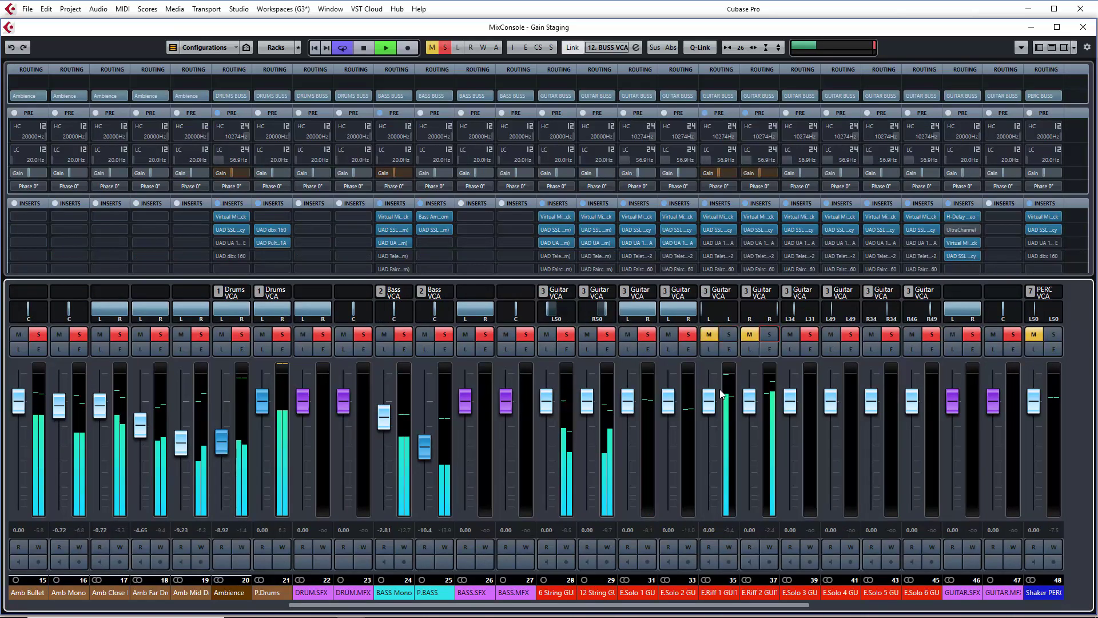
Step: Lower the guitar faders to about -4.1 dB for 6 String, -4 for 12 String, -14.3 for E.Solo 5 and -14.1 for E.Solo 6
{"action": "left_click", "coordinate": [547, 477]}
{"action": "left_click", "coordinate": [587, 480]}
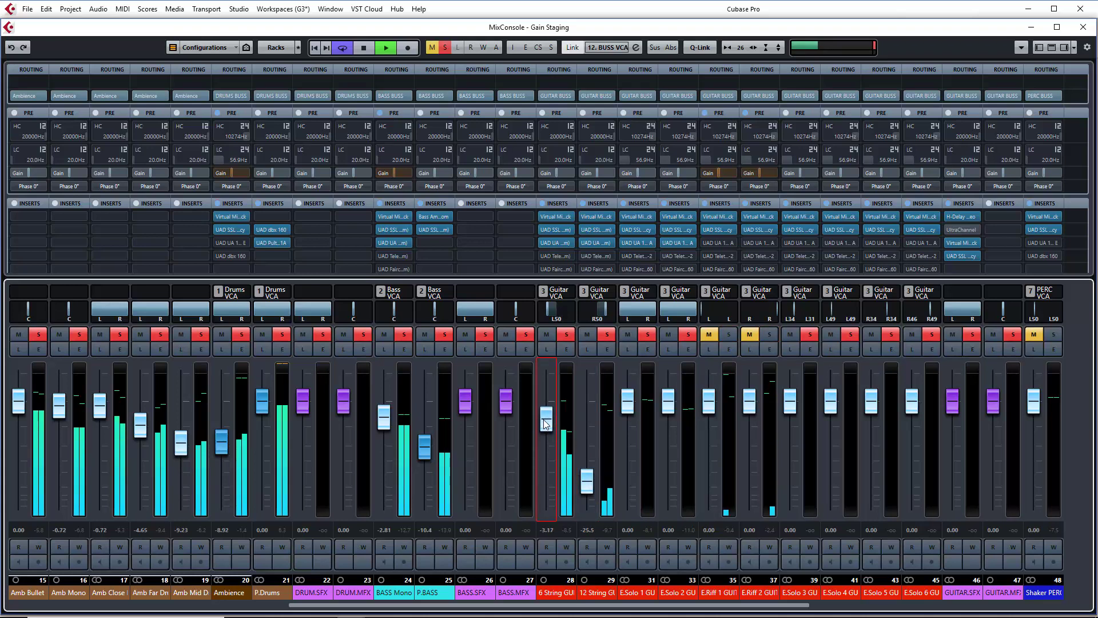
{"action": "left_click_drag", "start_coordinate": [588, 483], "coordinate": [588, 421]}
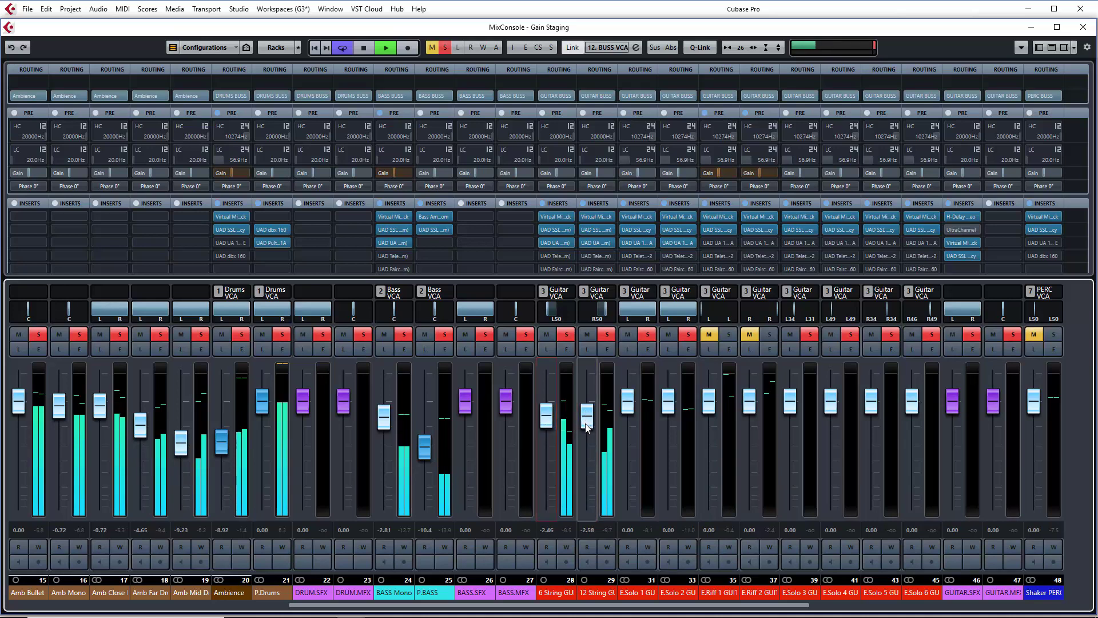
{"action": "left_click_drag", "start_coordinate": [547, 416], "coordinate": [547, 423]}
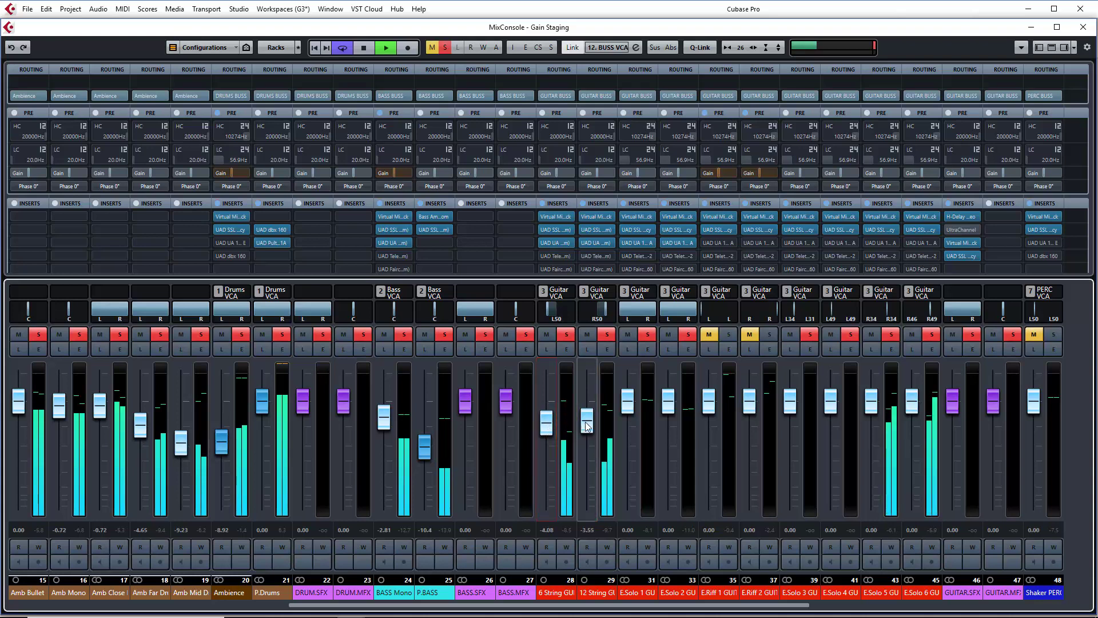
{"action": "left_click_drag", "start_coordinate": [871, 400], "coordinate": [878, 461]}
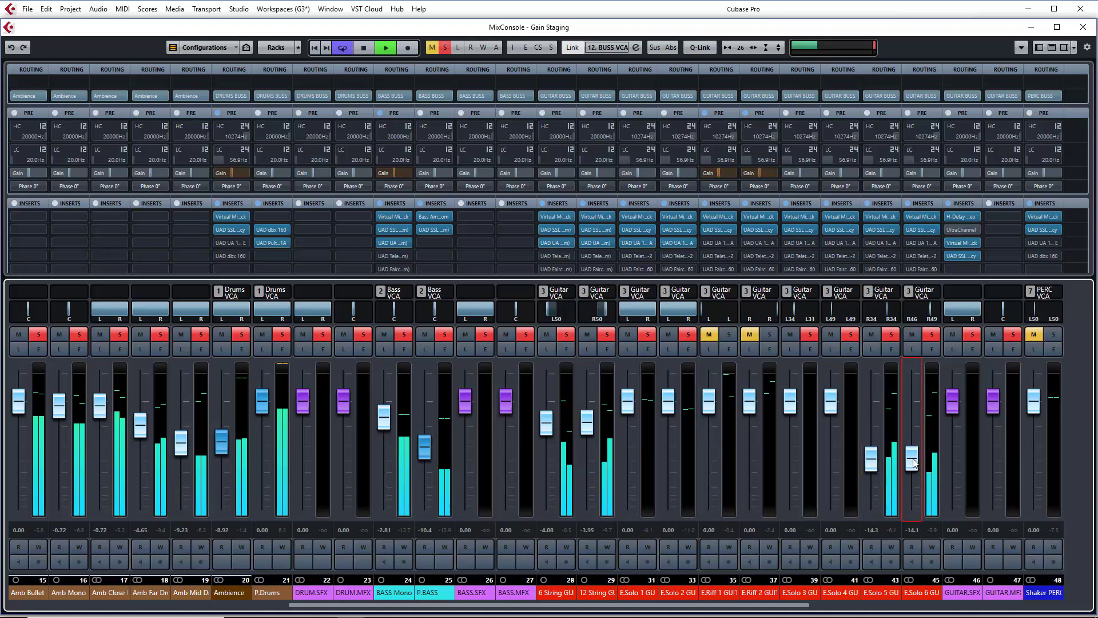
{"action": "key", "text": "space"}
Step: Return E.Riff 1 and 2 to the solo at about -7.7 and -7.6 dB and raise E.Solo 5 and 6 to about -11.1 dB
{"action": "left_click", "coordinate": [728, 342]}
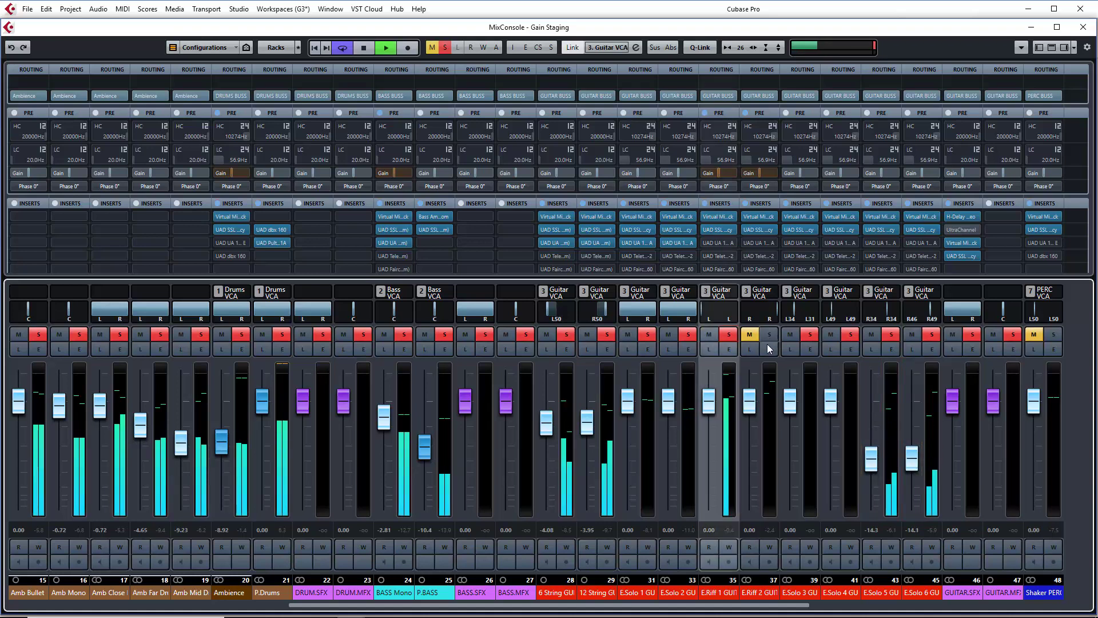
{"action": "left_click", "coordinate": [770, 334]}
{"action": "left_click_drag", "start_coordinate": [709, 401], "coordinate": [754, 442]}
{"action": "left_click_drag", "start_coordinate": [710, 444], "coordinate": [749, 438]}
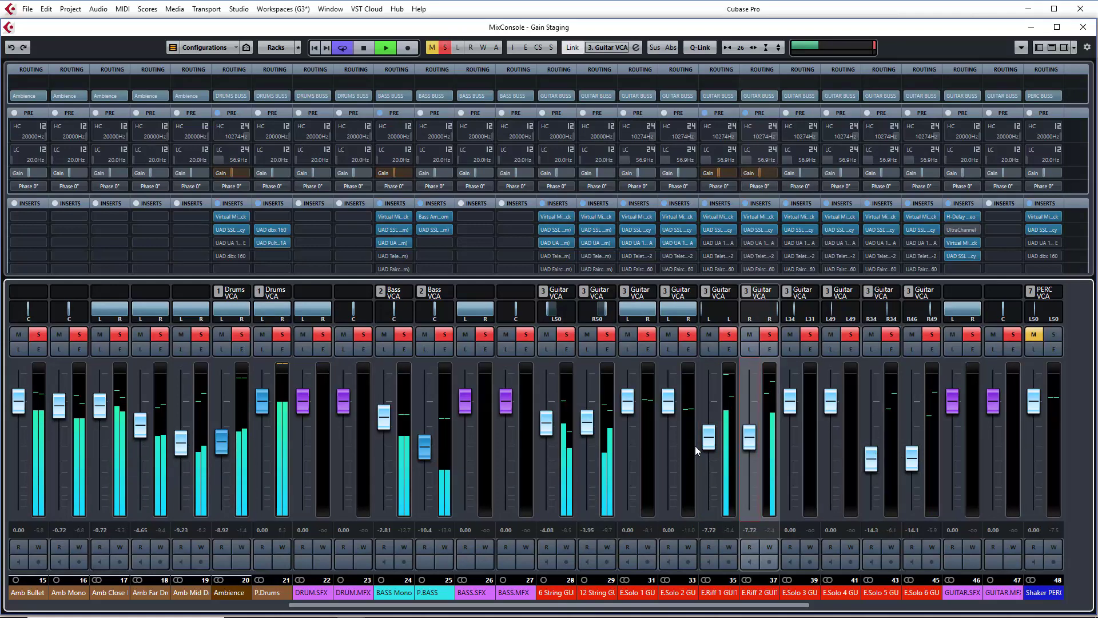
{"action": "left_click_drag", "start_coordinate": [749, 442], "coordinate": [749, 442]}
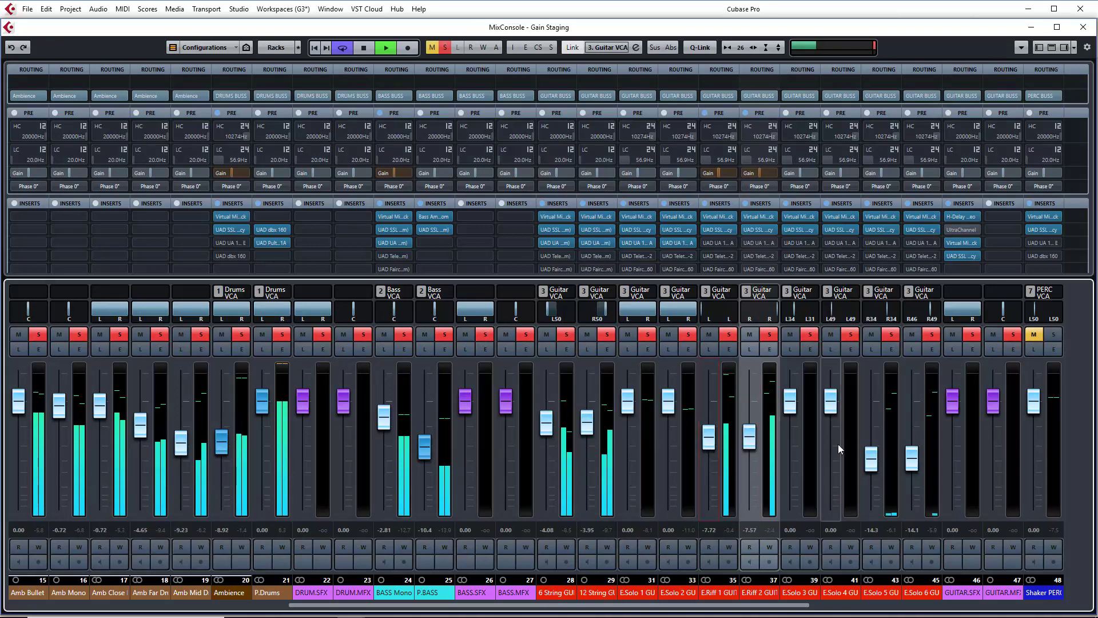
{"action": "left_click_drag", "start_coordinate": [871, 457], "coordinate": [911, 457]}
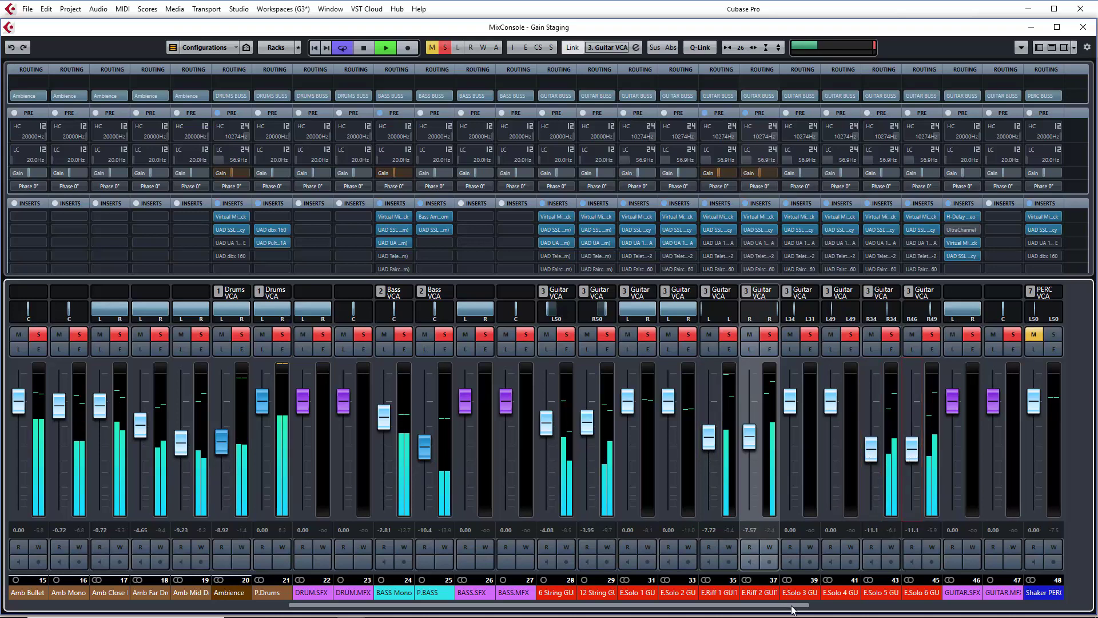
Step: Stop playback and add the ALL.Plate and ALL.Hall effect channels to the solo
{"action": "left_click_drag", "start_coordinate": [792, 609], "coordinate": [1075, 608]}
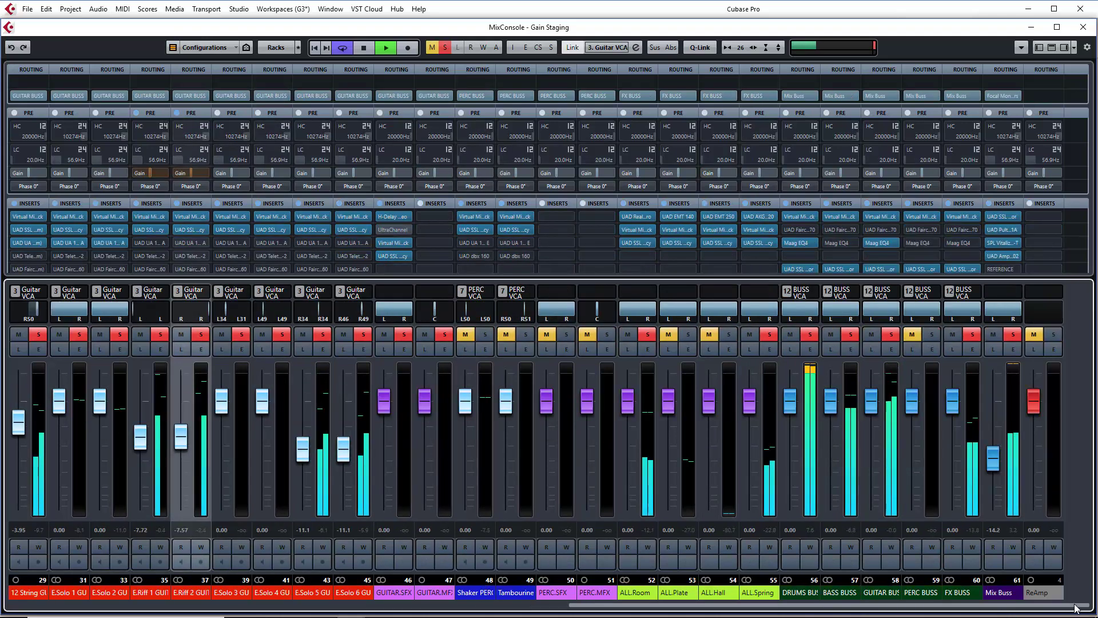
{"action": "key", "text": "space"}
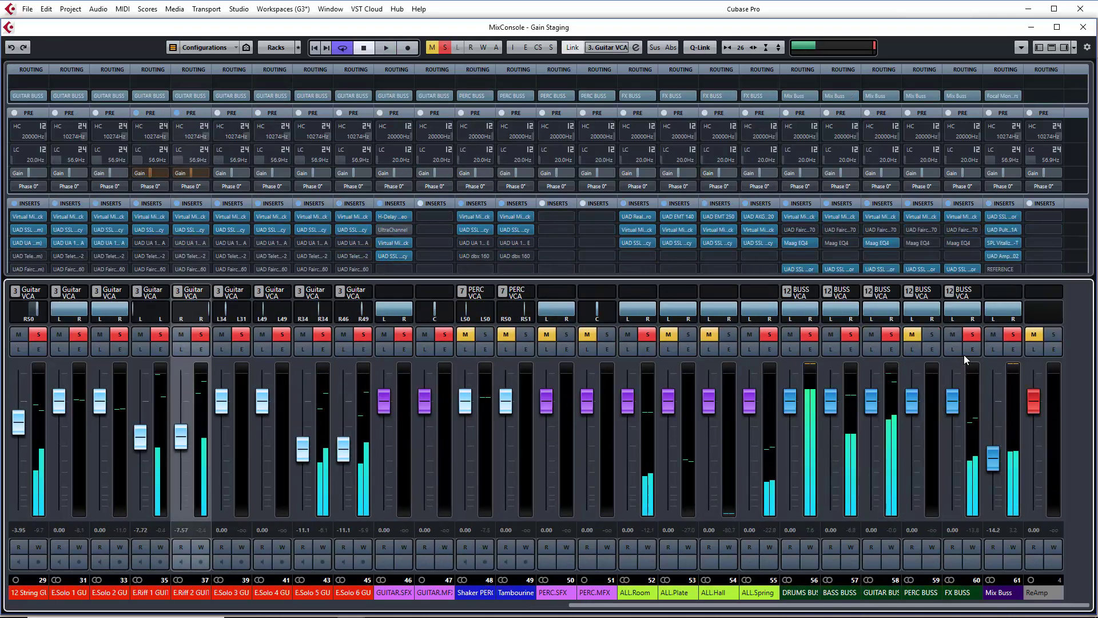
{"action": "left_click", "coordinate": [670, 335]}
{"action": "left_click", "coordinate": [709, 335]}
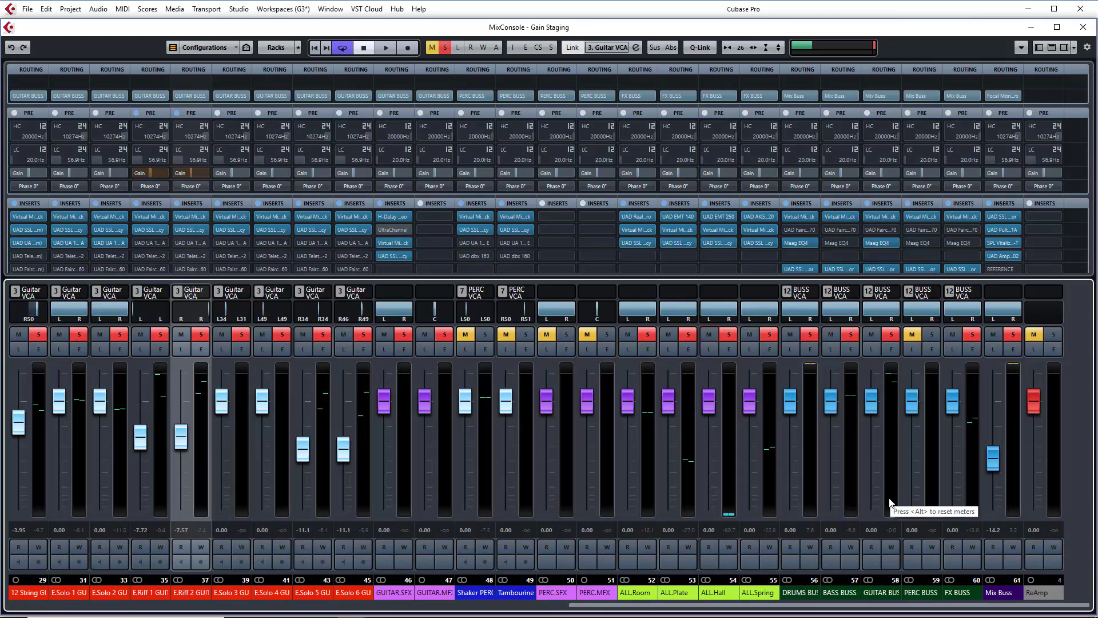
Step: Lower the DRUMS BUSS Pre gain to about -5.5 dB against the VU meter of its Virtual Mix Rack, closing the plug-in when done
{"action": "left_click", "coordinate": [799, 216]}
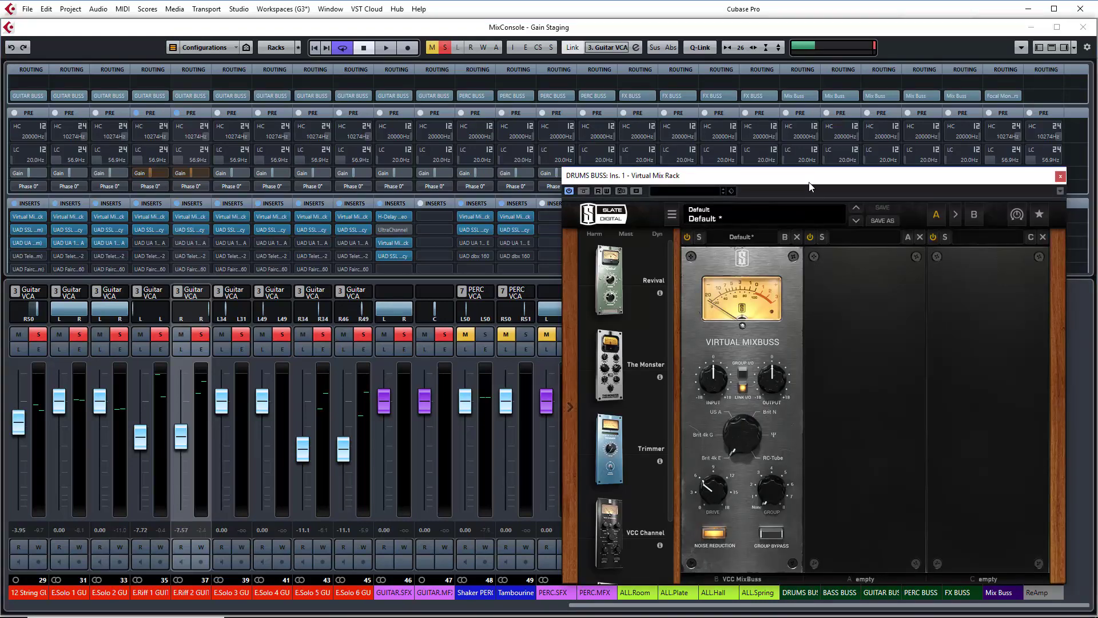
{"action": "left_click_drag", "start_coordinate": [811, 178], "coordinate": [445, 143]}
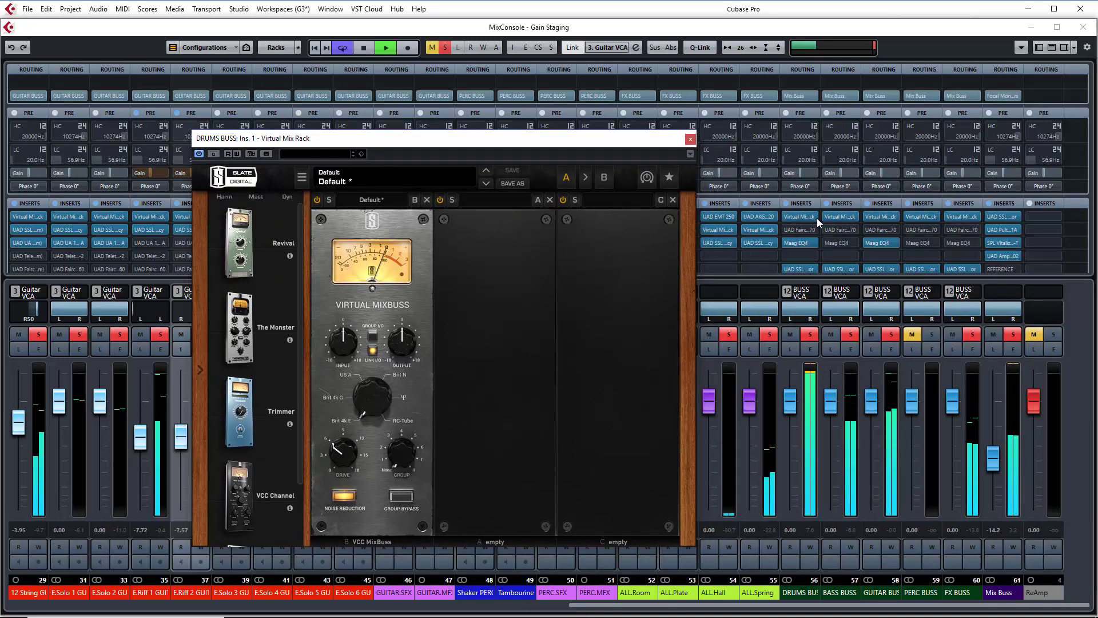
{"action": "left_click", "coordinate": [798, 173]}
{"action": "type", "text": "-6"}
{"action": "key", "text": "Return"}
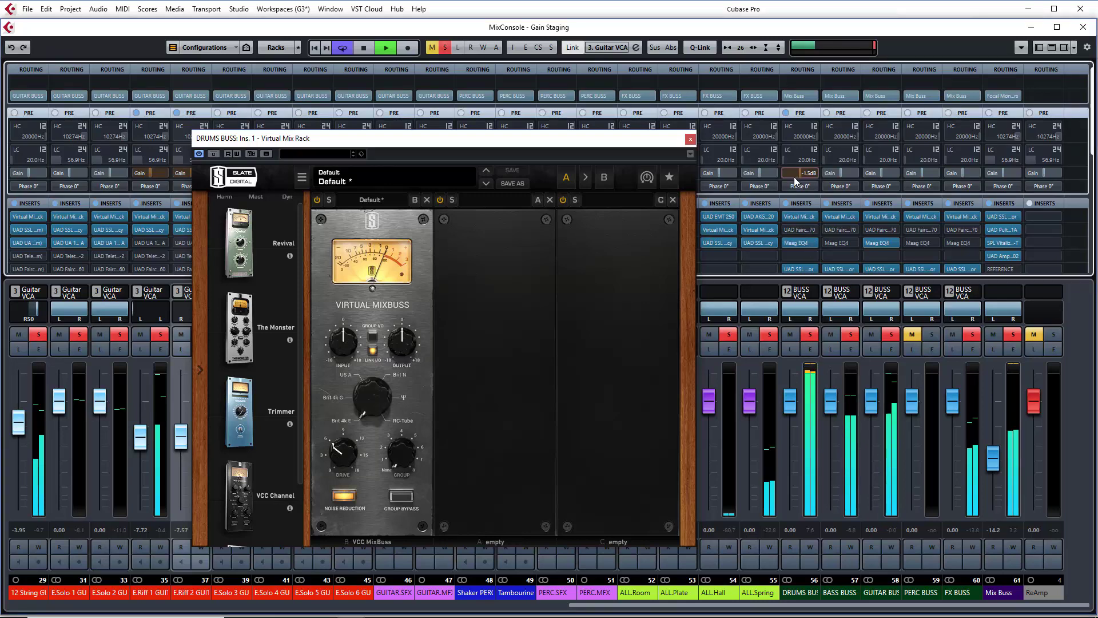
{"action": "left_click_drag", "start_coordinate": [794, 177], "coordinate": [795, 175]}
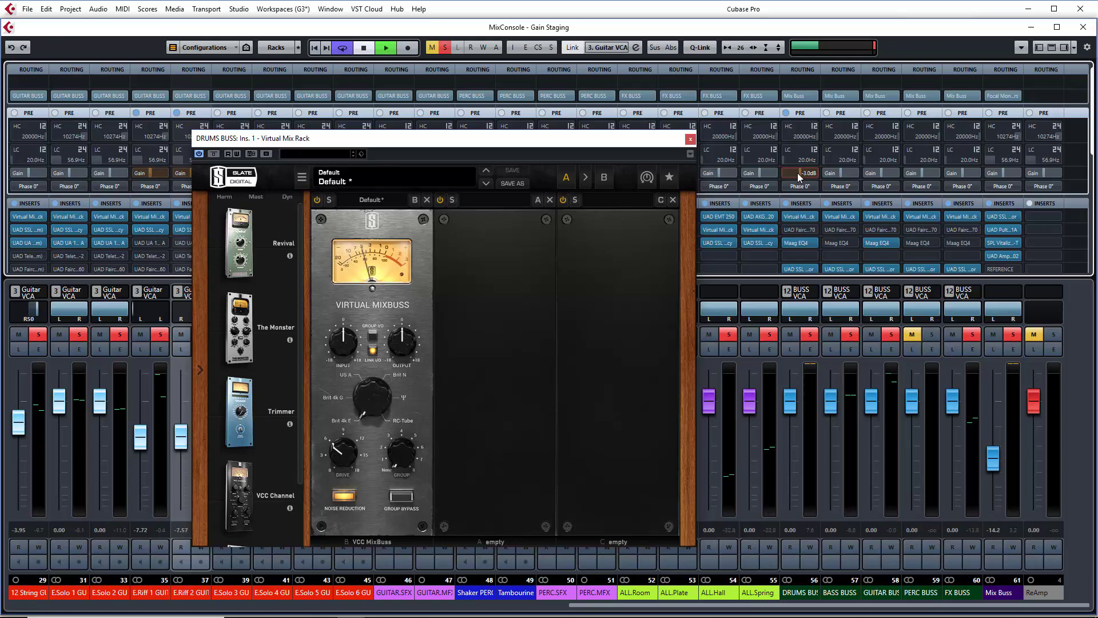
{"action": "left_click_drag", "start_coordinate": [798, 175], "coordinate": [795, 185]}
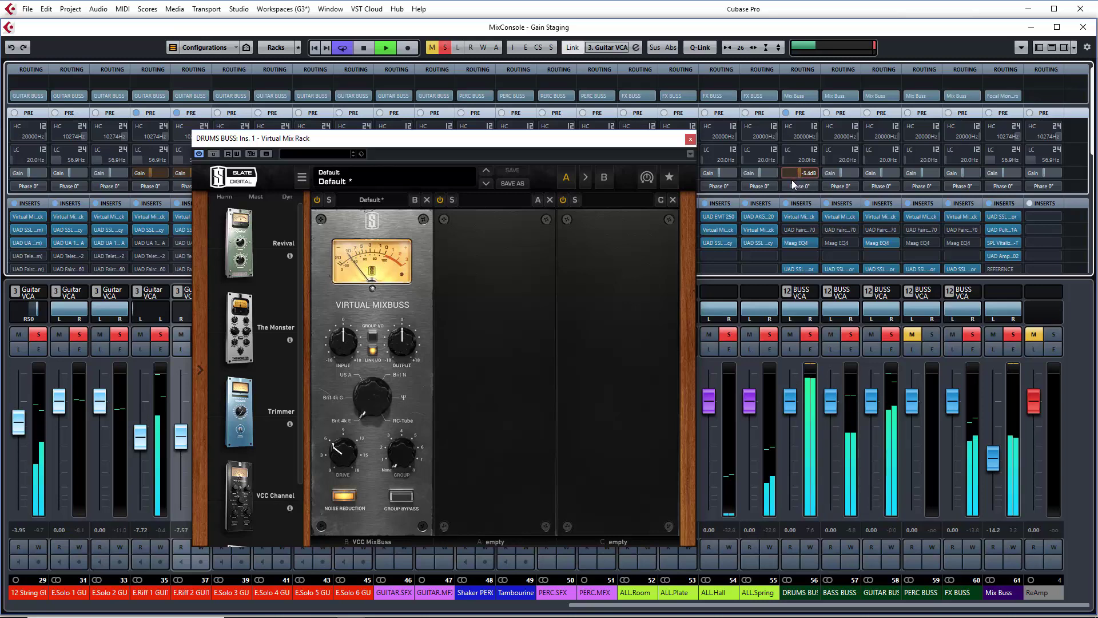
{"action": "key", "text": "space"}
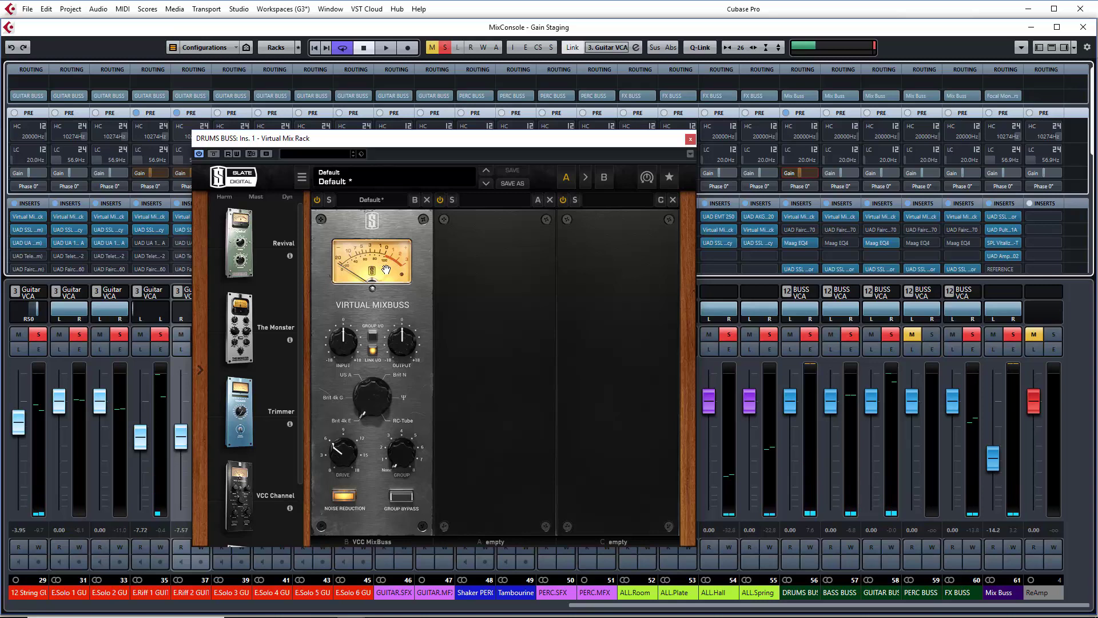
{"action": "key", "text": "space"}
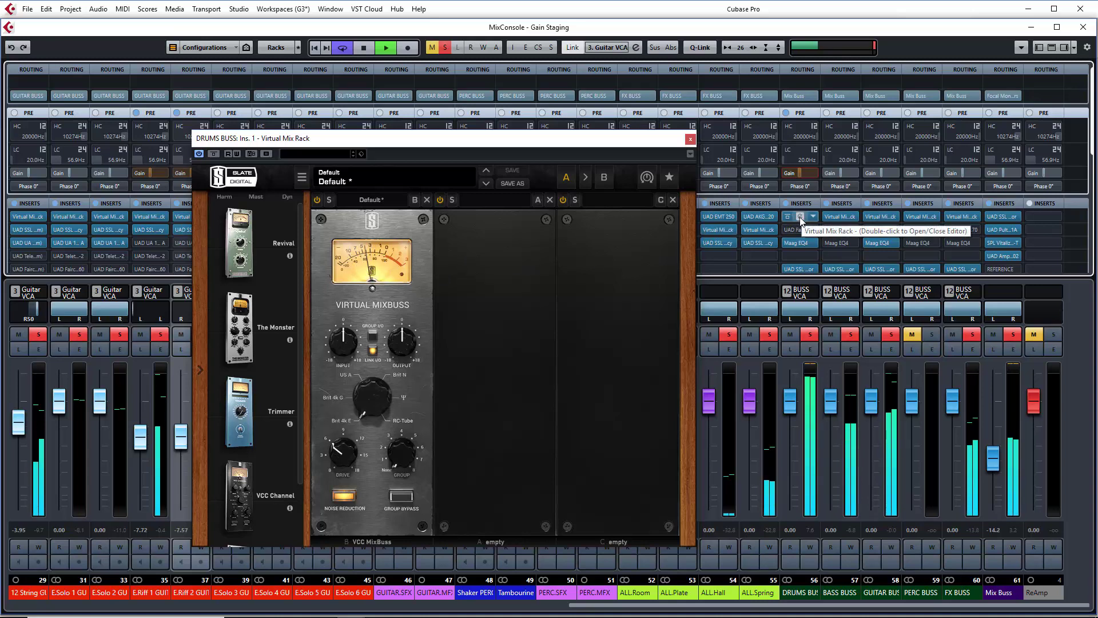
{"action": "left_click", "coordinate": [689, 139]}
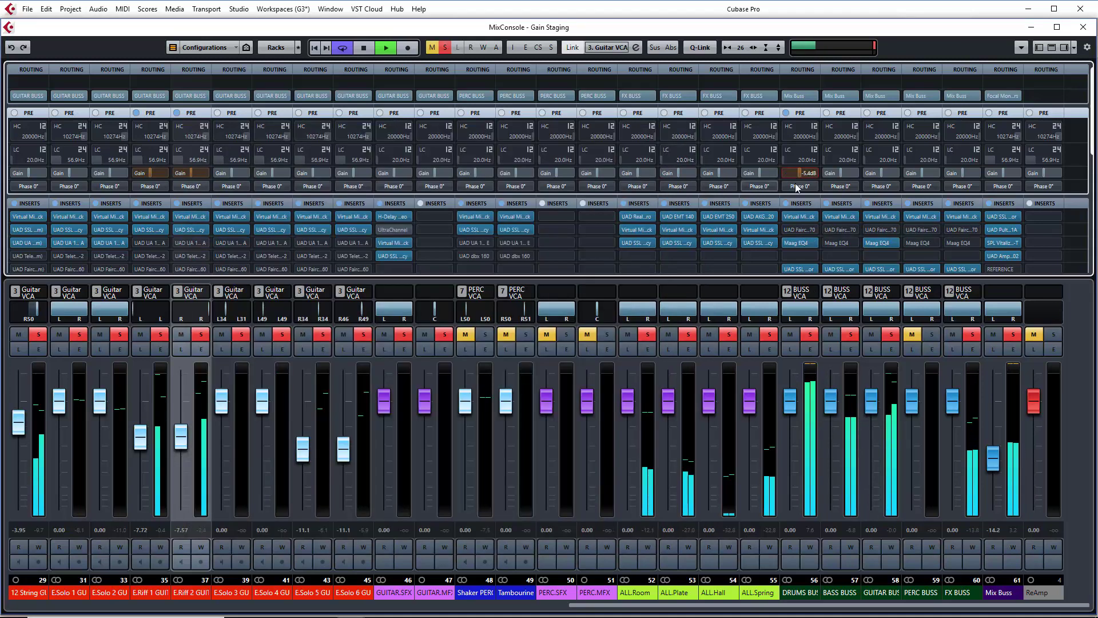
Step: Raise the BASS BUSS Pre gain to 1.5 dB against its Virtual Mix Rack VU meter and close the plug-in
{"action": "double_click", "coordinate": [842, 216]}
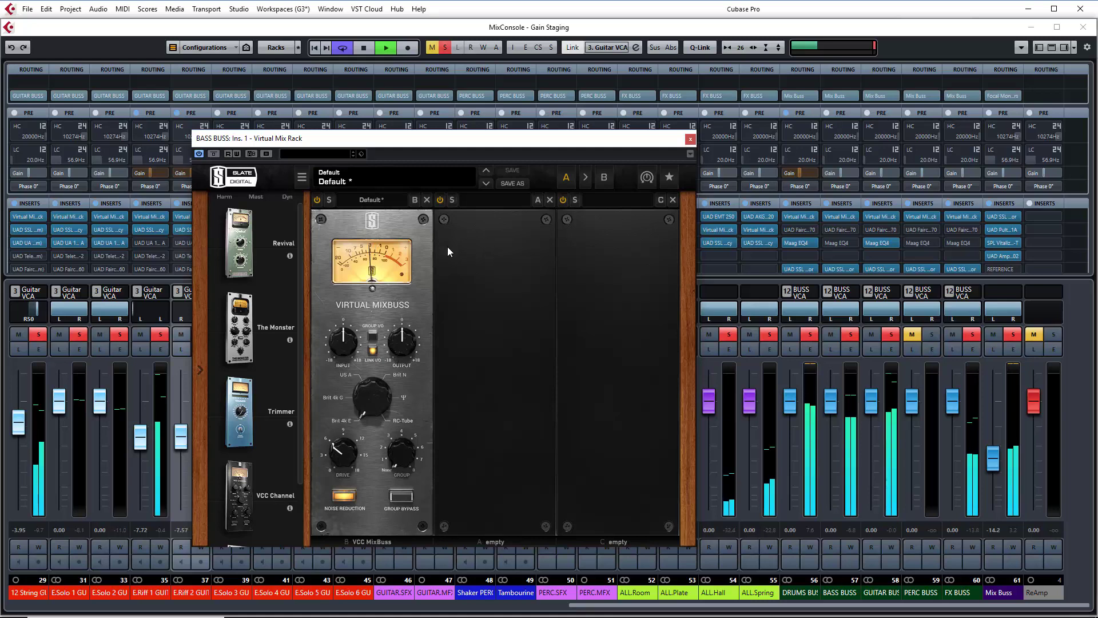
{"action": "left_click", "coordinate": [843, 171]}
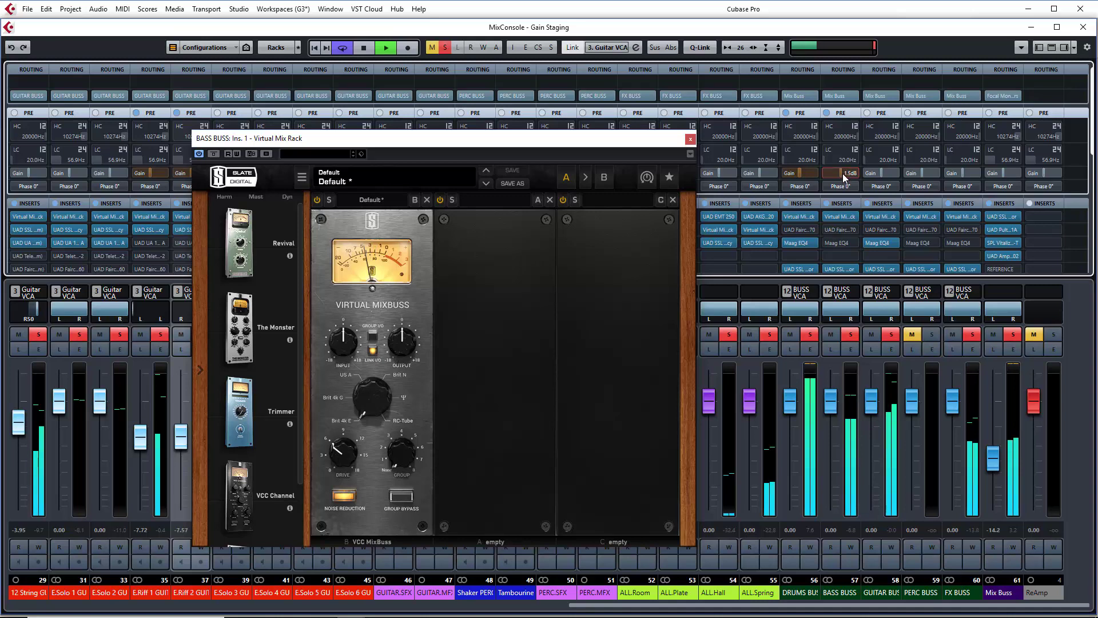
{"action": "left_click", "coordinate": [690, 140]}
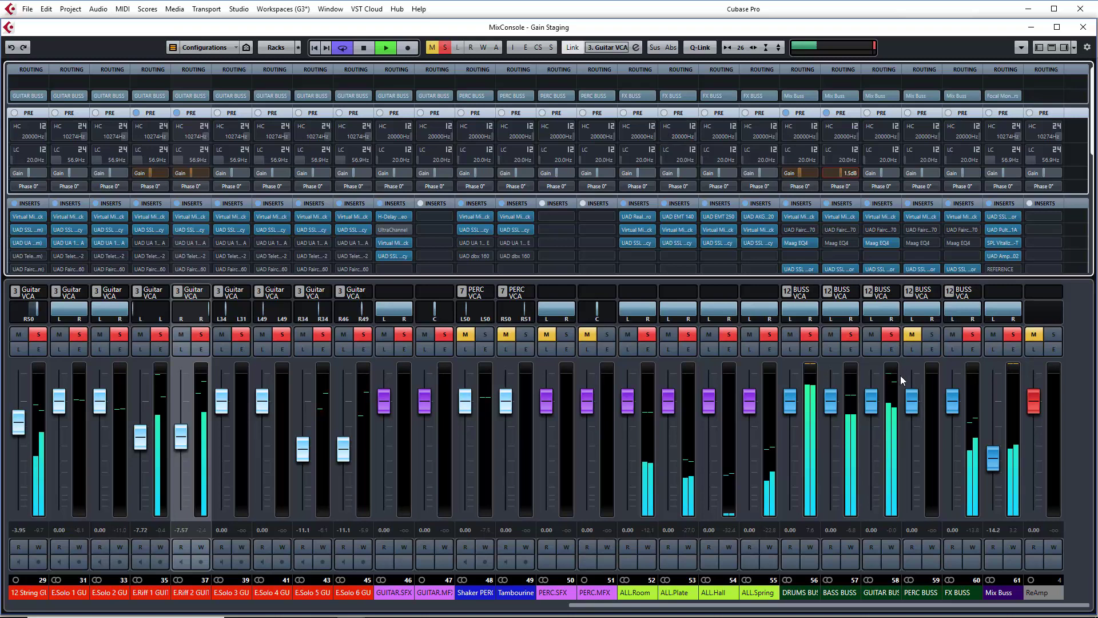
Step: Open the GUITAR BUSS Virtual Mix Rack and lower the buss Pre gain to -1.5 dB against the VU meter
{"action": "left_click", "coordinate": [882, 214]}
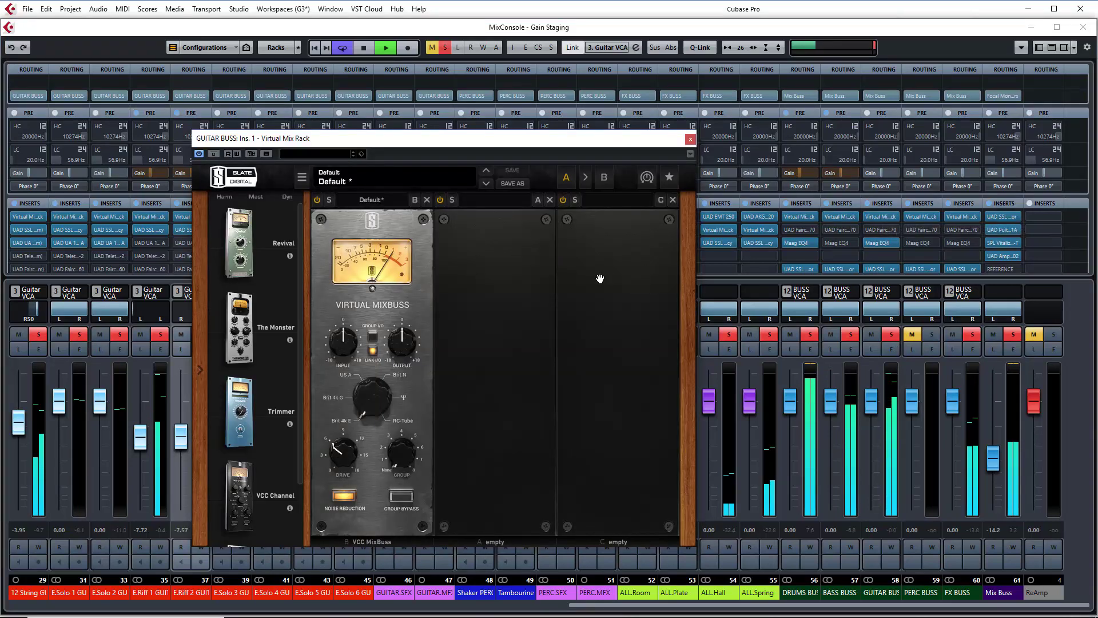
{"action": "left_click_drag", "start_coordinate": [881, 172], "coordinate": [879, 177]}
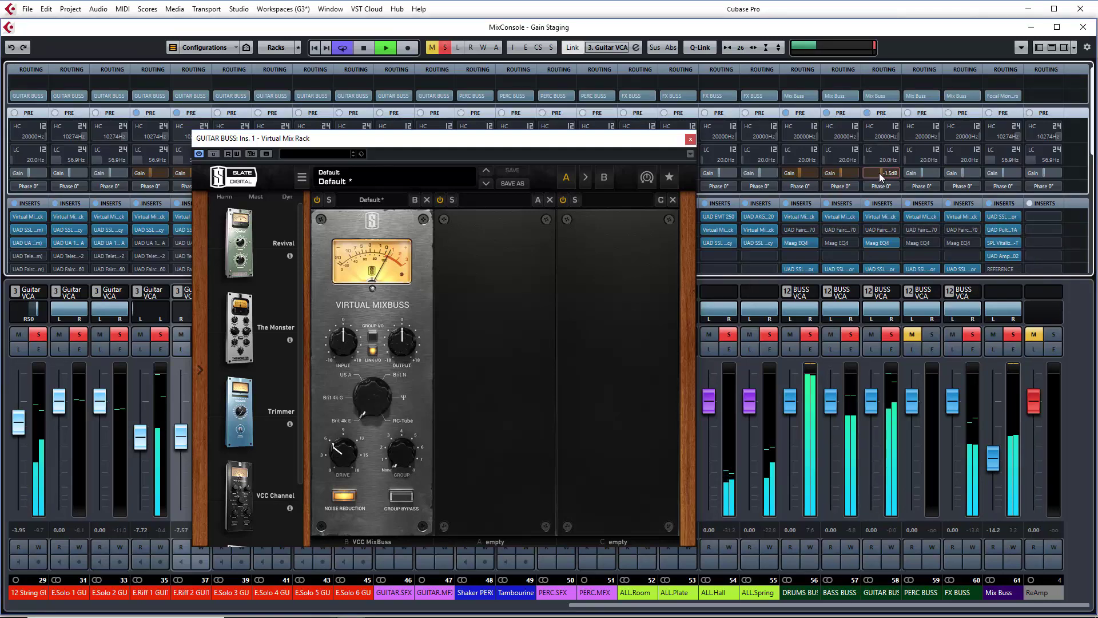
{"action": "left_click", "coordinate": [879, 173], "text": "ctrl"}
{"action": "scroll", "coordinate": [880, 174], "scroll_direction": "down", "scroll_amount": 1}
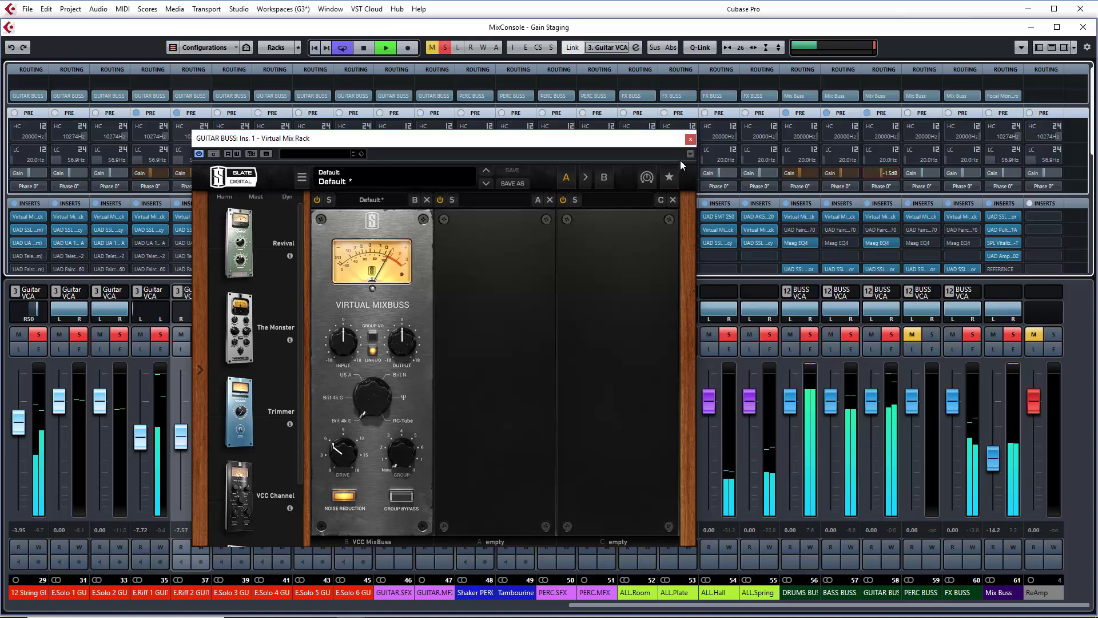
Step: Close the GUITAR BUSS Virtual Mix Rack and stop playback
{"action": "left_click", "coordinate": [690, 139]}
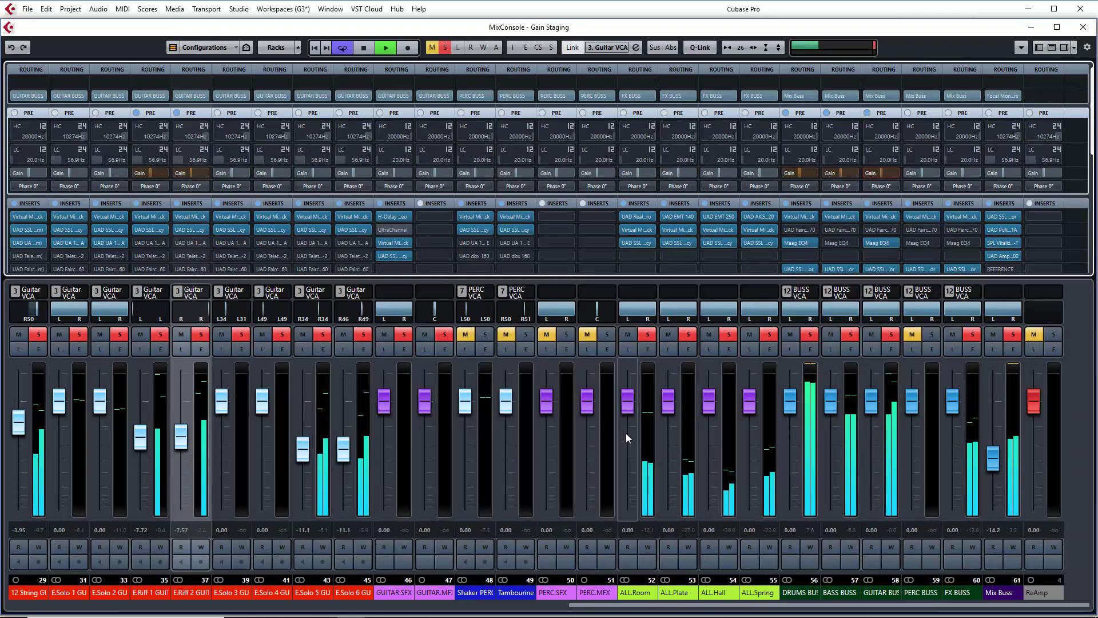
{"action": "key", "text": "space"}
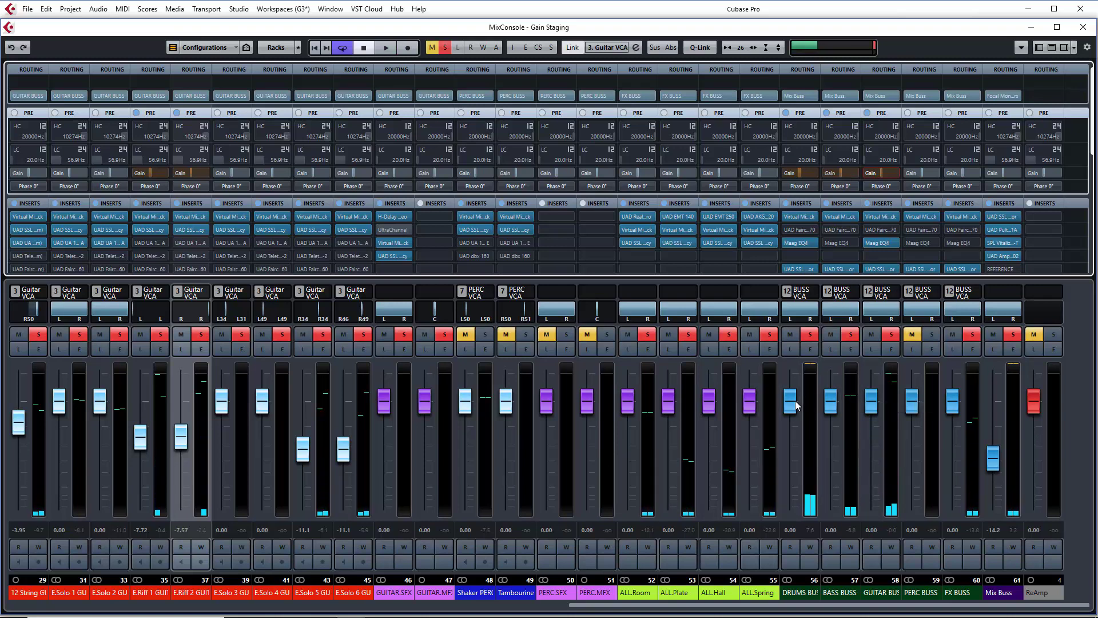
{"action": "mouse_move", "coordinate": [805, 170]}
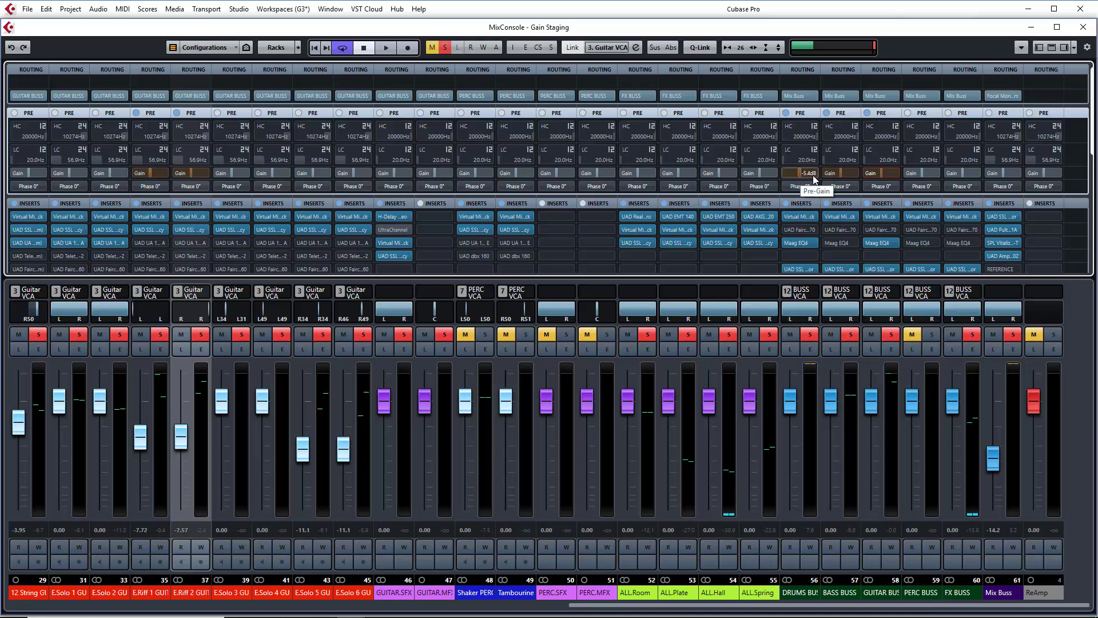
{"action": "mouse_move", "coordinate": [838, 173]}
Step: Try raising the DRUMS BUSS fader to about 4.9 dB and lowering the BASS BUSS fader to about -4 dB, resetting each to 0
{"action": "left_click", "coordinate": [793, 408]}
{"action": "left_click_drag", "start_coordinate": [792, 404], "coordinate": [794, 395]}
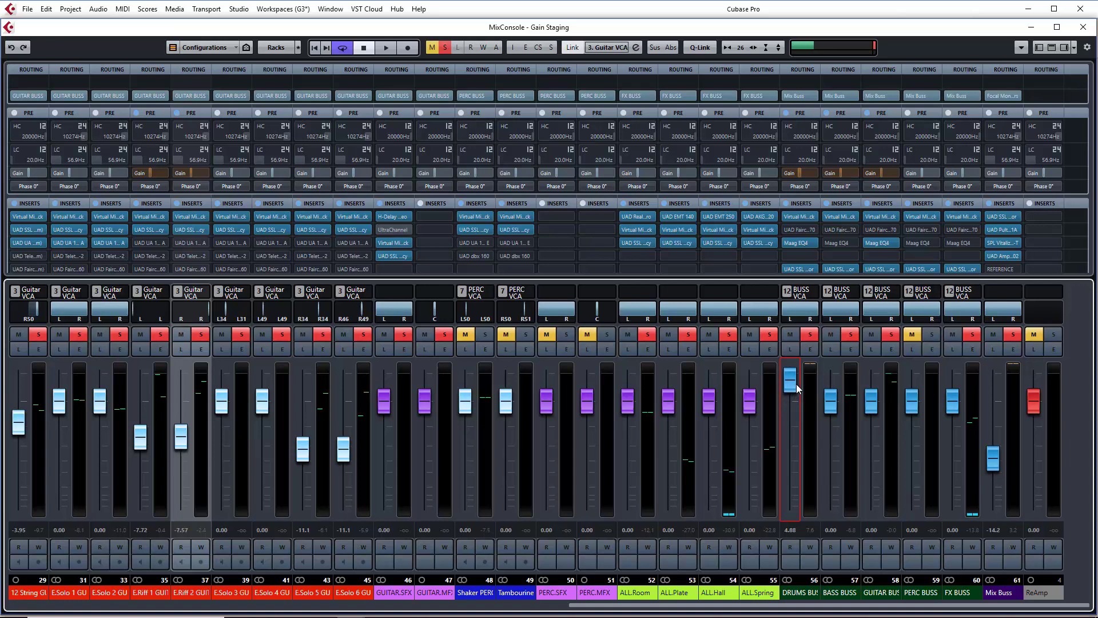
{"action": "left_click_drag", "start_coordinate": [796, 385], "coordinate": [795, 381]}
{"action": "left_click", "coordinate": [793, 387], "text": "ctrl"}
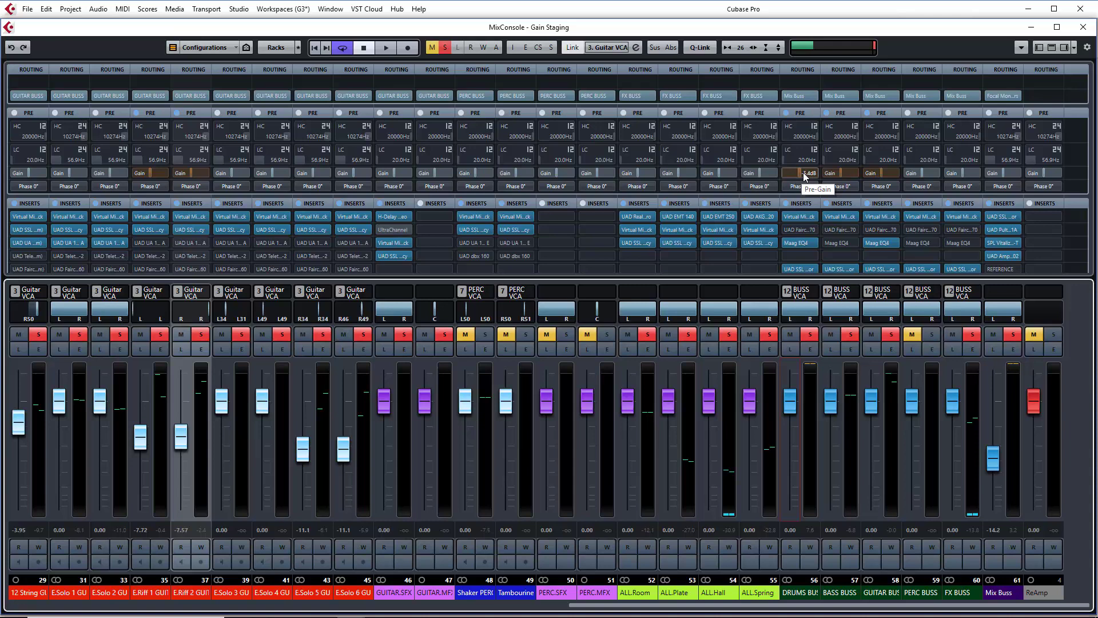
{"action": "mouse_move", "coordinate": [871, 174]}
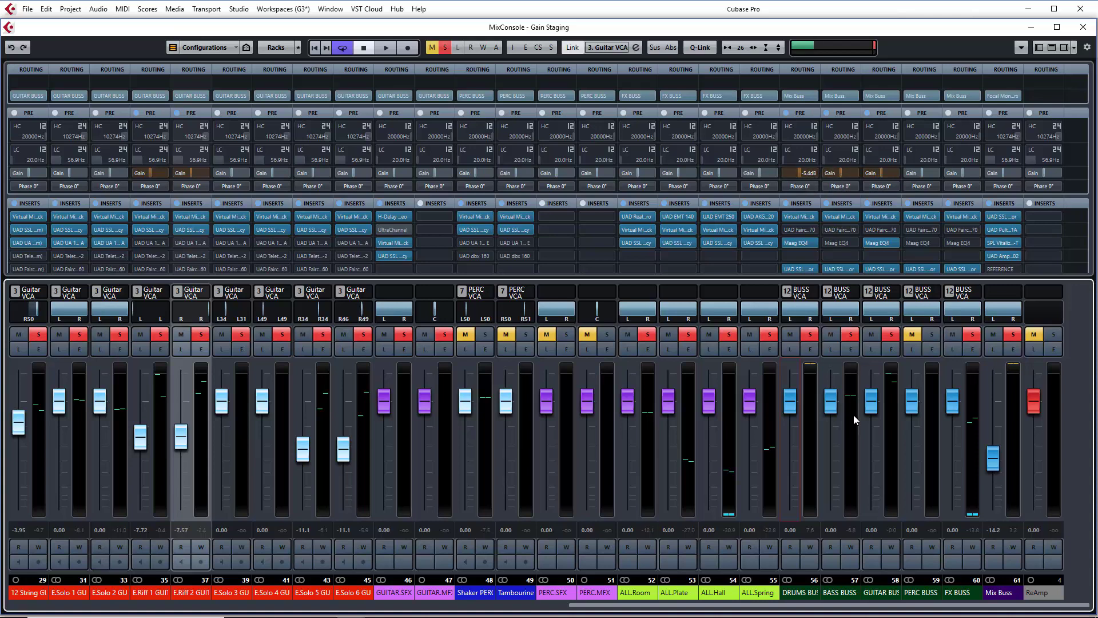
{"action": "left_click_drag", "start_coordinate": [832, 403], "coordinate": [834, 424]}
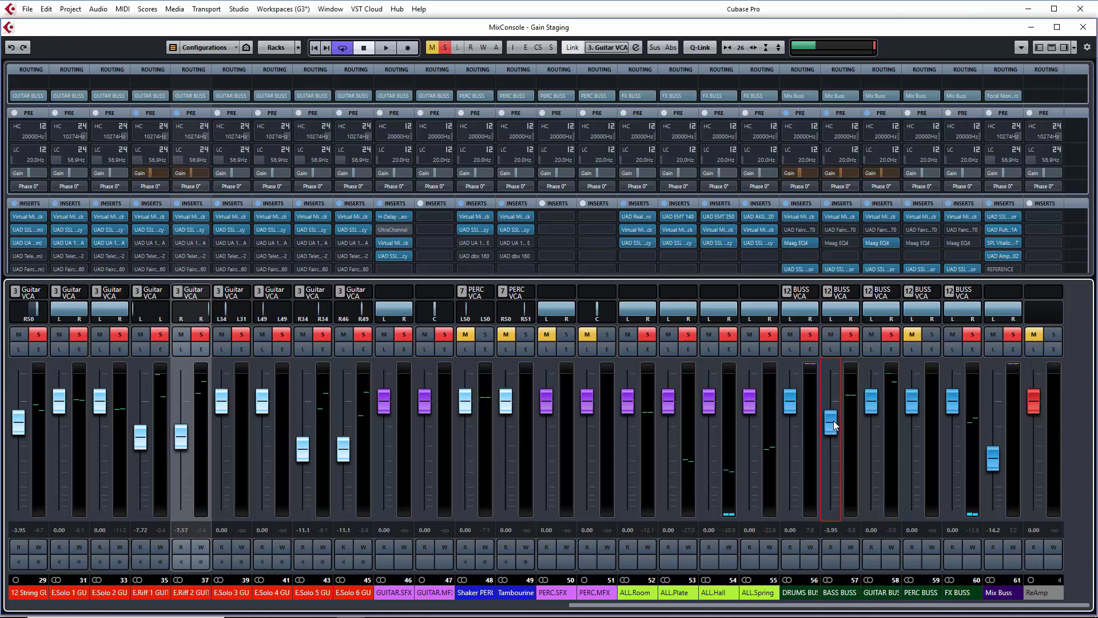
{"action": "left_click_drag", "start_coordinate": [833, 421], "coordinate": [833, 422]}
{"action": "left_click", "coordinate": [835, 428], "text": "ctrl"}
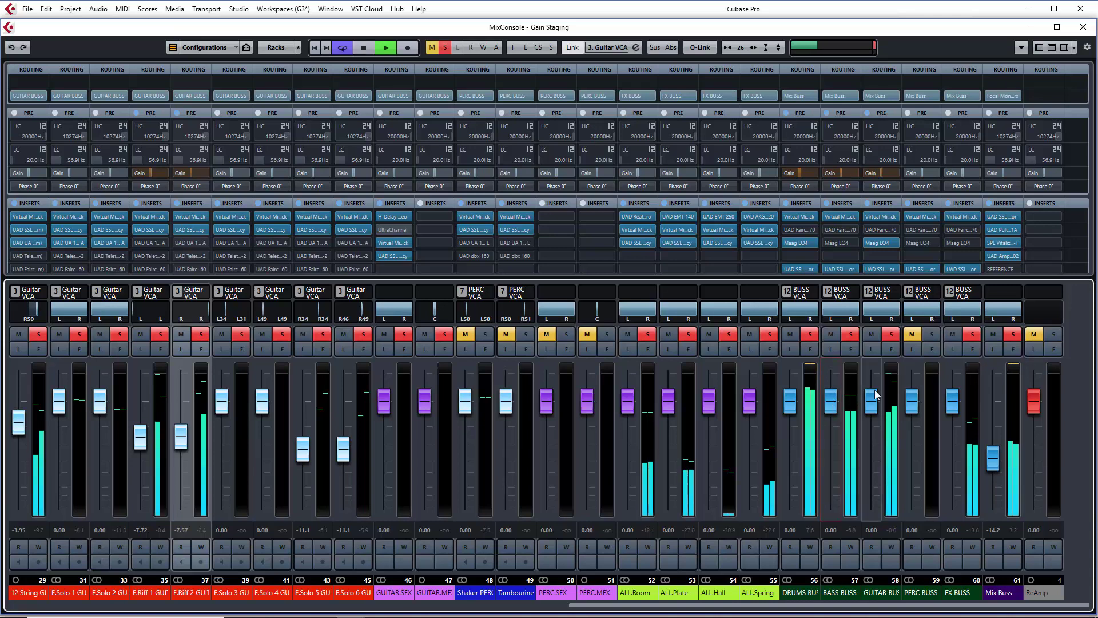
Step: With the GUITAR BUSS taken out of the solo, set the BASS BUSS fader to -2.02 dB and the DRUMS BUSS fader to -1.60 dB
{"action": "left_click", "coordinate": [891, 334]}
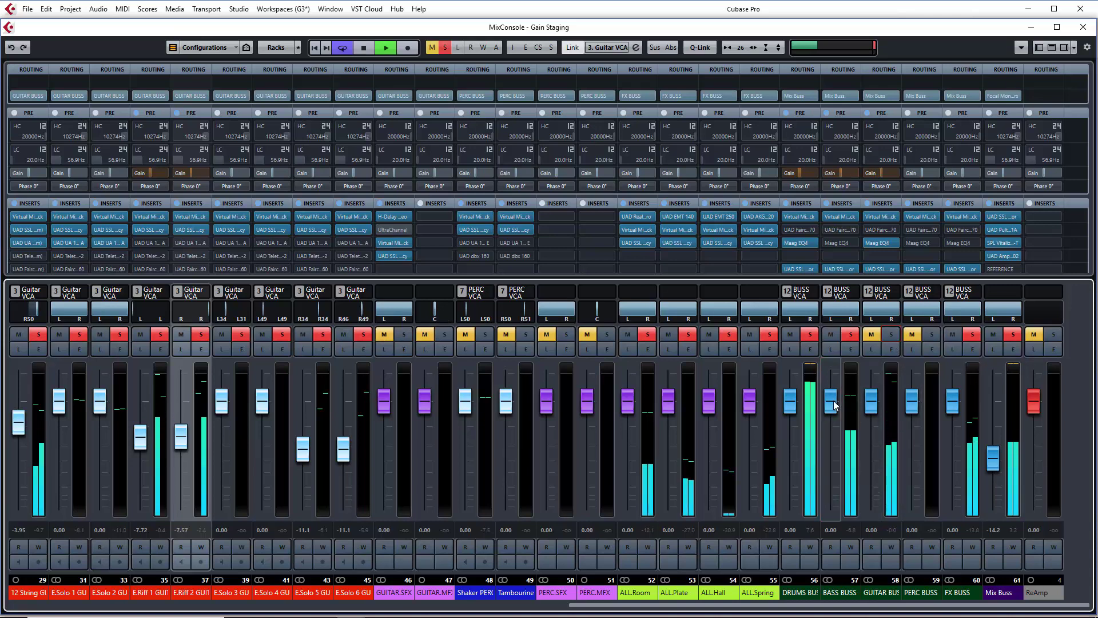
{"action": "left_click_drag", "start_coordinate": [830, 400], "coordinate": [831, 506]}
{"action": "left_click_drag", "start_coordinate": [843, 466], "coordinate": [840, 416]}
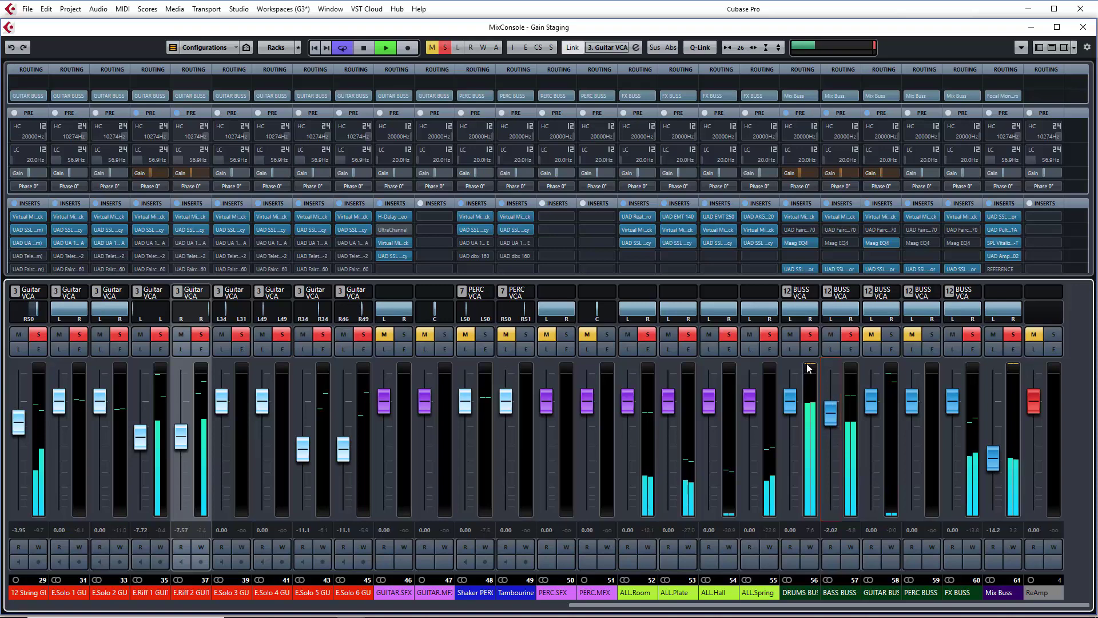
{"action": "left_click", "coordinate": [790, 405]}
{"action": "left_click_drag", "start_coordinate": [791, 407], "coordinate": [789, 414]}
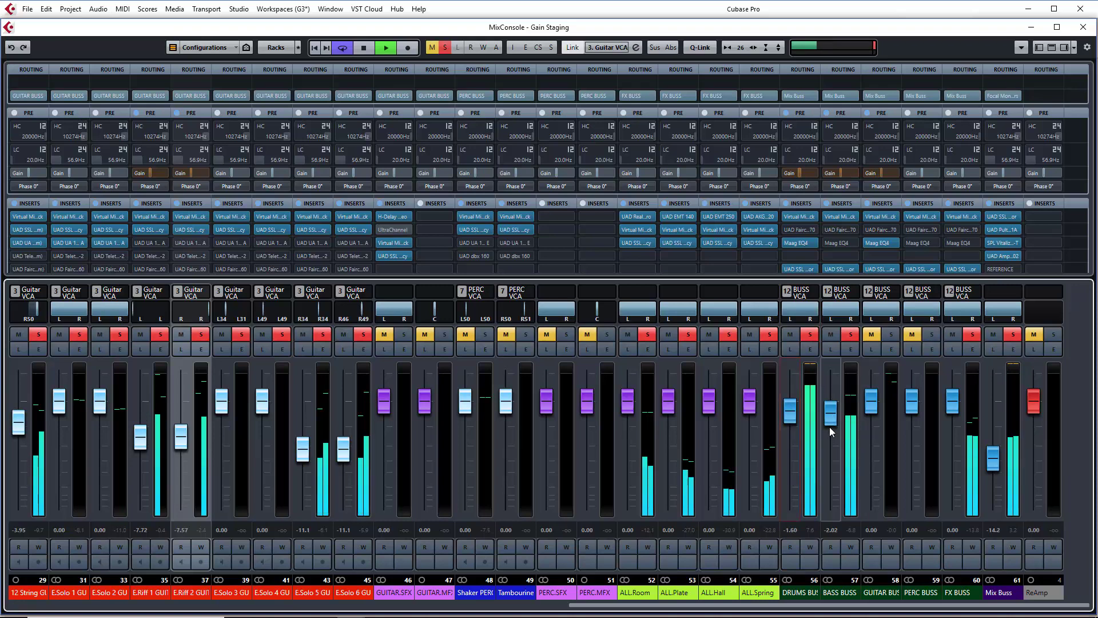
Step: Set the BASS BUSS fader to -2.81 dB and the re-soloed GUITAR BUSS fader to -2.24 dB during playback, and stop it
{"action": "left_click_drag", "start_coordinate": [831, 416], "coordinate": [887, 424]}
{"action": "left_click", "coordinate": [880, 403]}
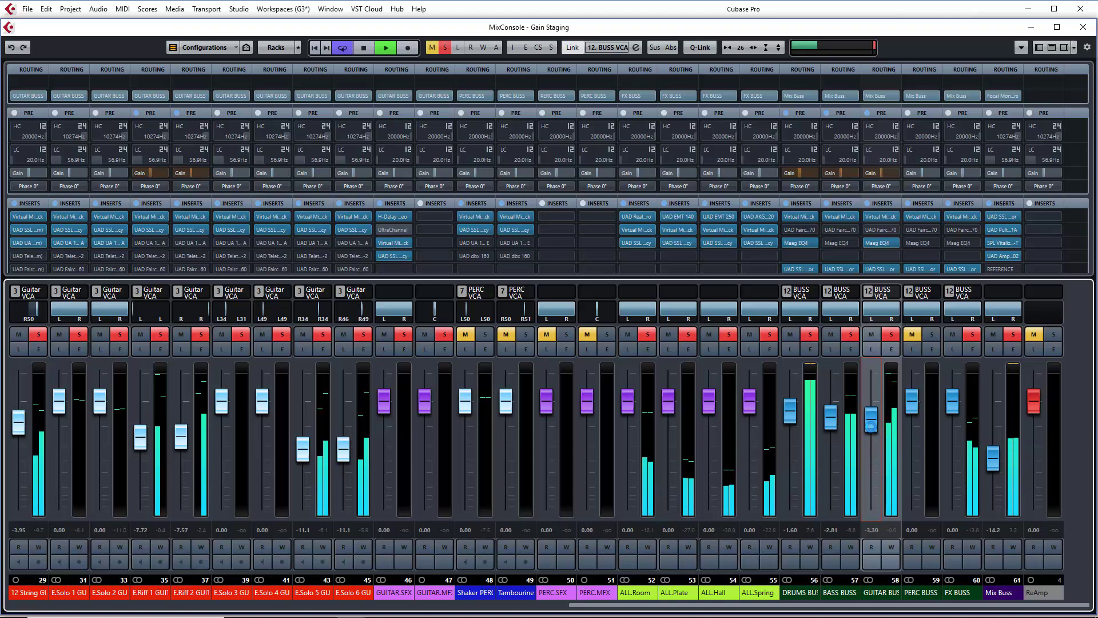
{"action": "left_click_drag", "start_coordinate": [873, 427], "coordinate": [873, 421]}
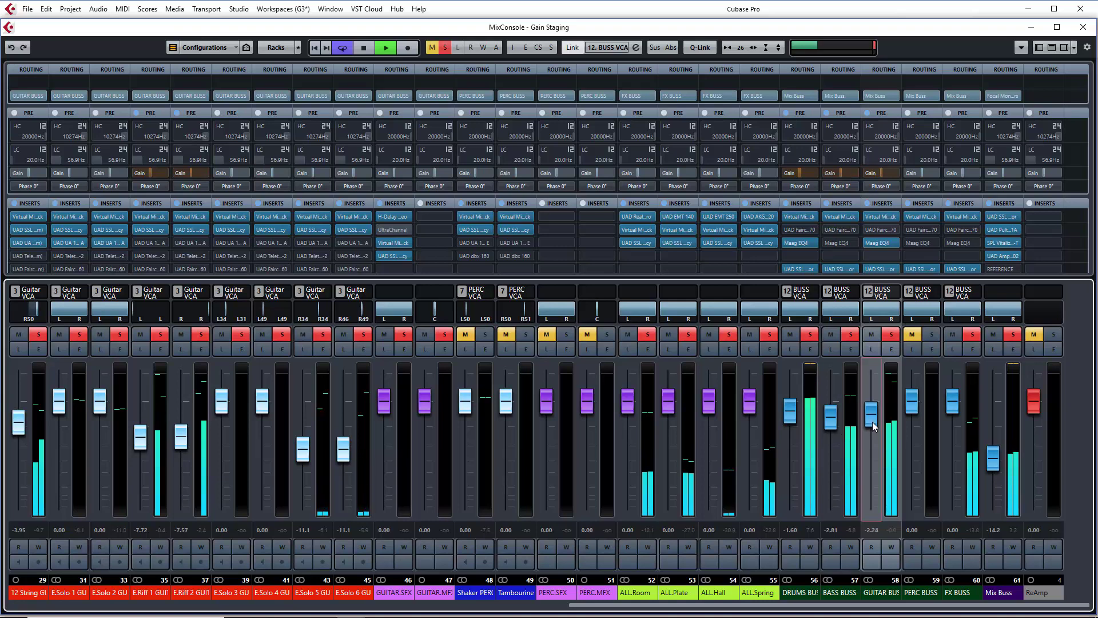
{"action": "key", "text": "space"}
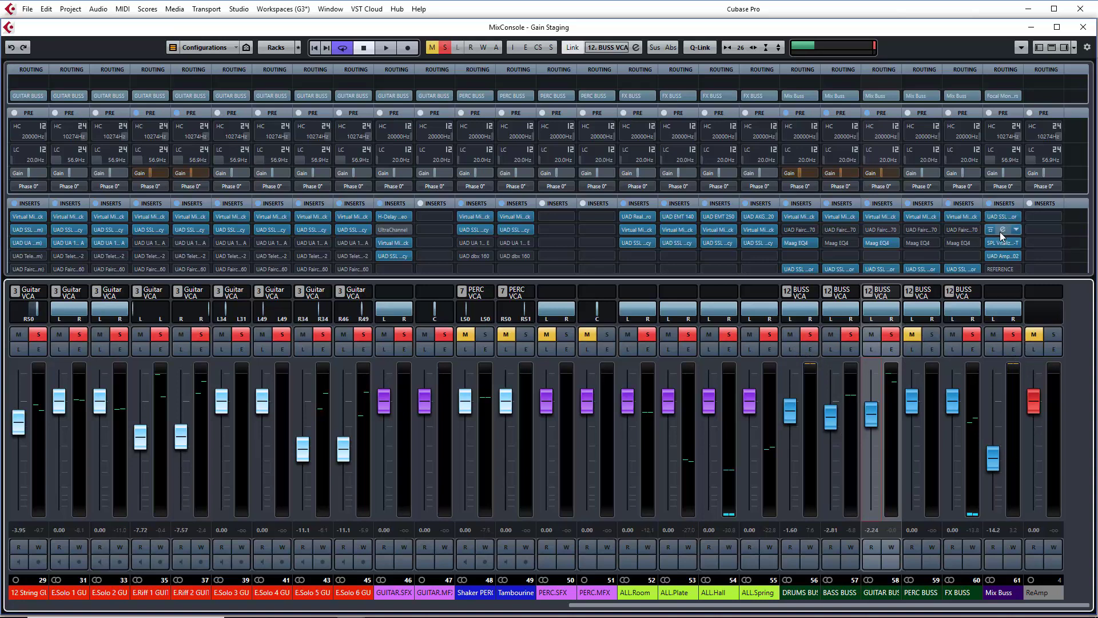
Step: Enlarge the rack area and open the Mix Buss UAD SSL G Bus Compressor for a look, closing it again
{"action": "mouse_move", "coordinate": [1001, 259]}
{"action": "mouse_move", "coordinate": [1002, 303]}
{"action": "left_mouse_down"}
{"action": "mouse_move", "coordinate": [1002, 313]}
{"action": "mouse_move", "coordinate": [1003, 298]}
{"action": "left_mouse_up"}
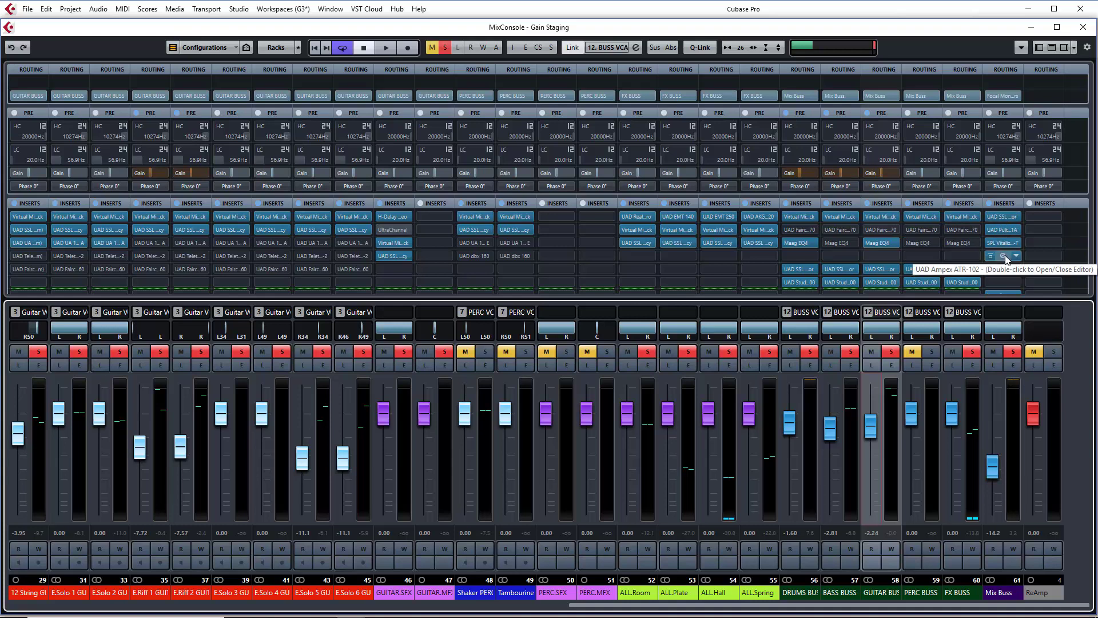
{"action": "left_click", "coordinate": [1003, 217]}
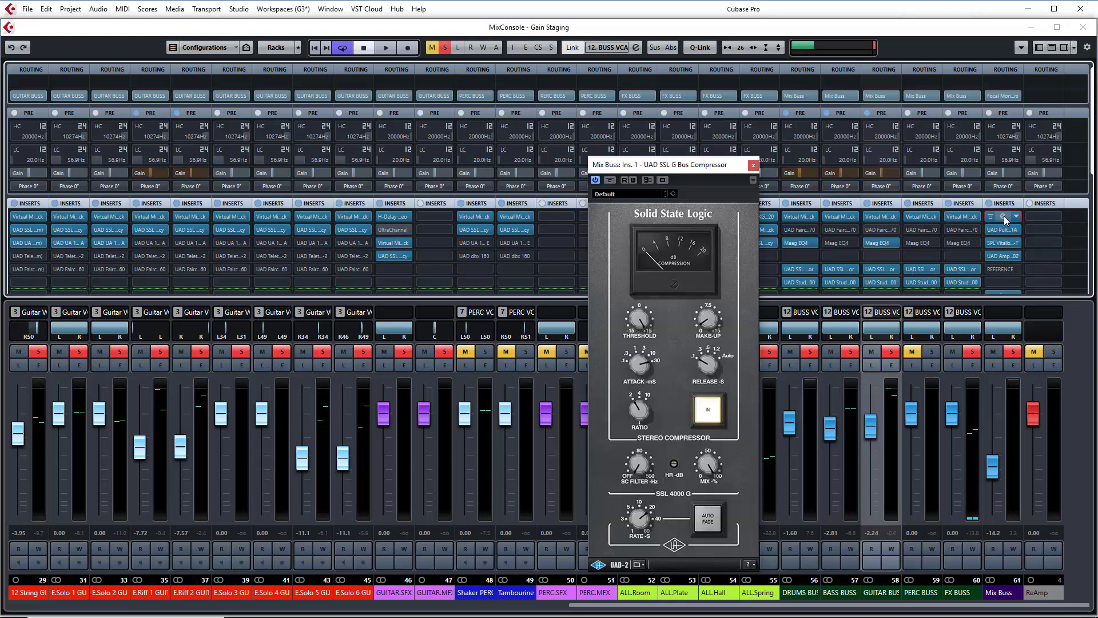
{"action": "left_click", "coordinate": [1003, 216]}
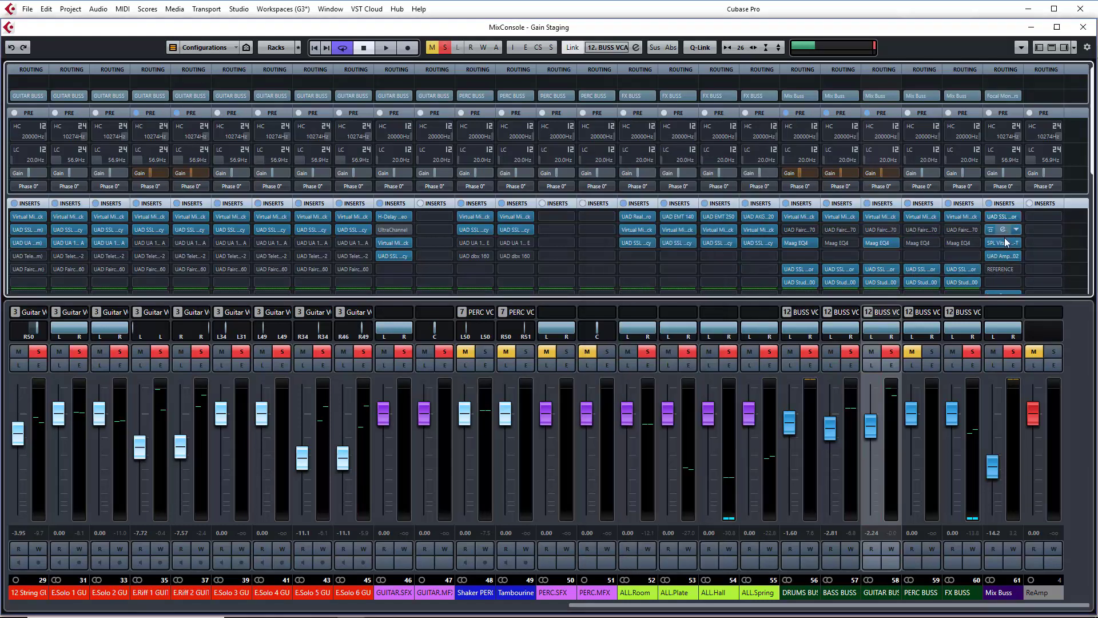
Step: Switch the global meter position to Input, reset the Mix Buss peak reading and start playback
{"action": "left_click", "coordinate": [1007, 456]}
{"action": "right_click", "coordinate": [1017, 510]}
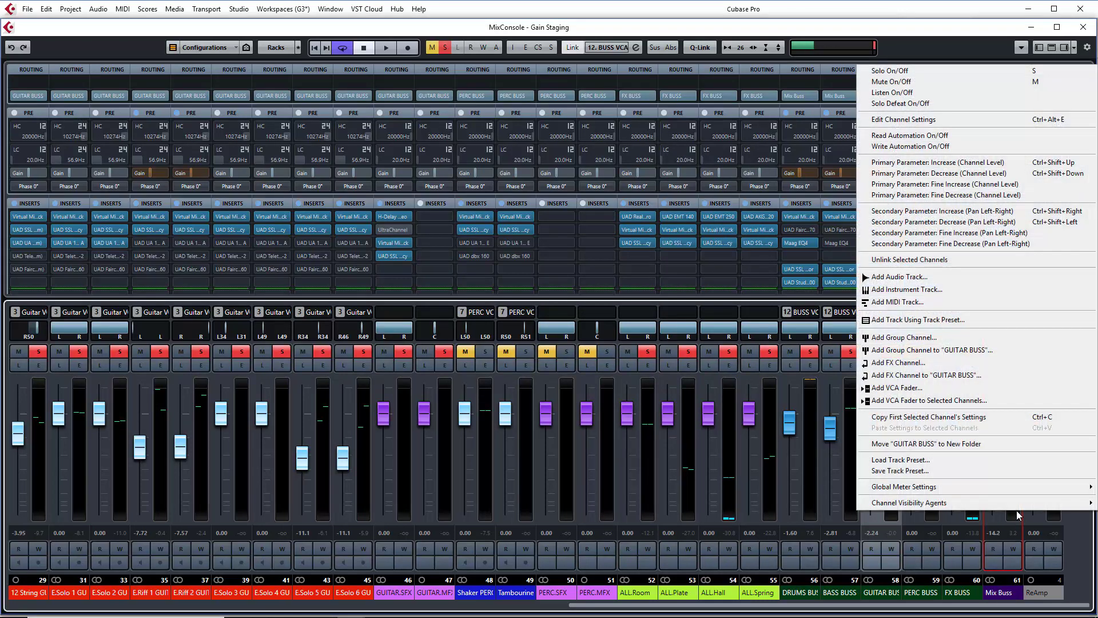
{"action": "mouse_move", "coordinate": [932, 487]}
{"action": "mouse_move", "coordinate": [807, 500]}
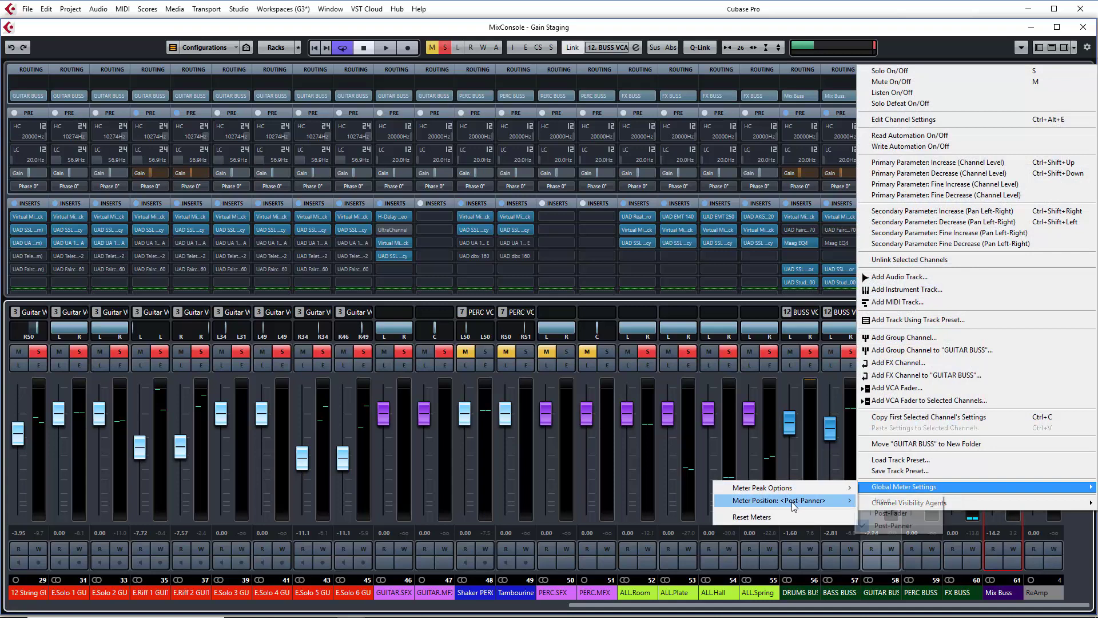
{"action": "left_click", "coordinate": [874, 500]}
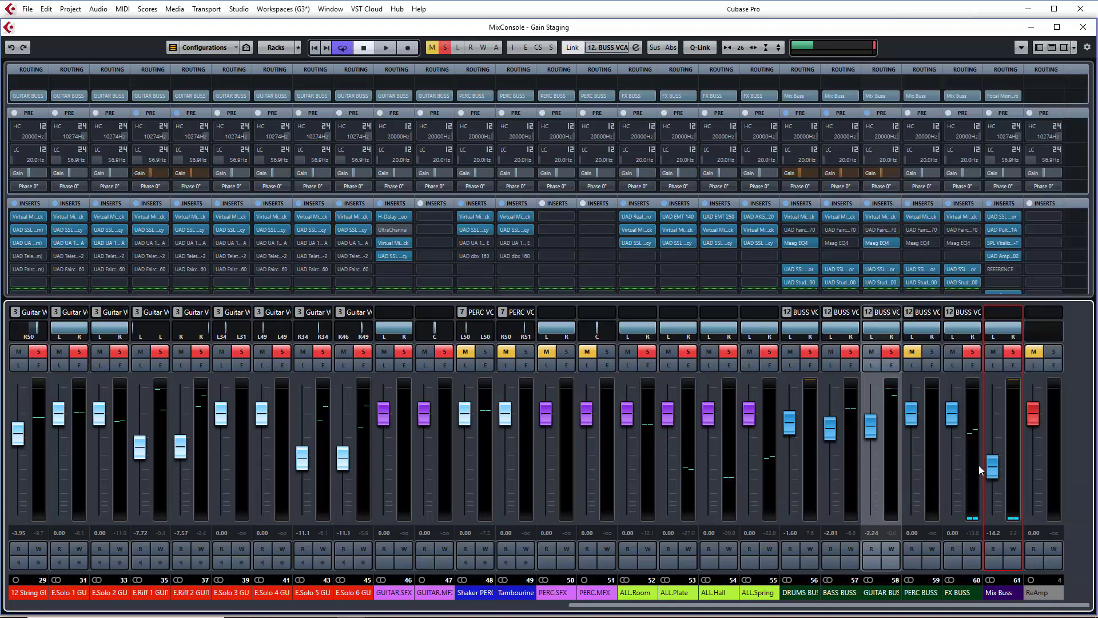
{"action": "left_click", "coordinate": [1013, 534]}
{"action": "key", "text": "space"}
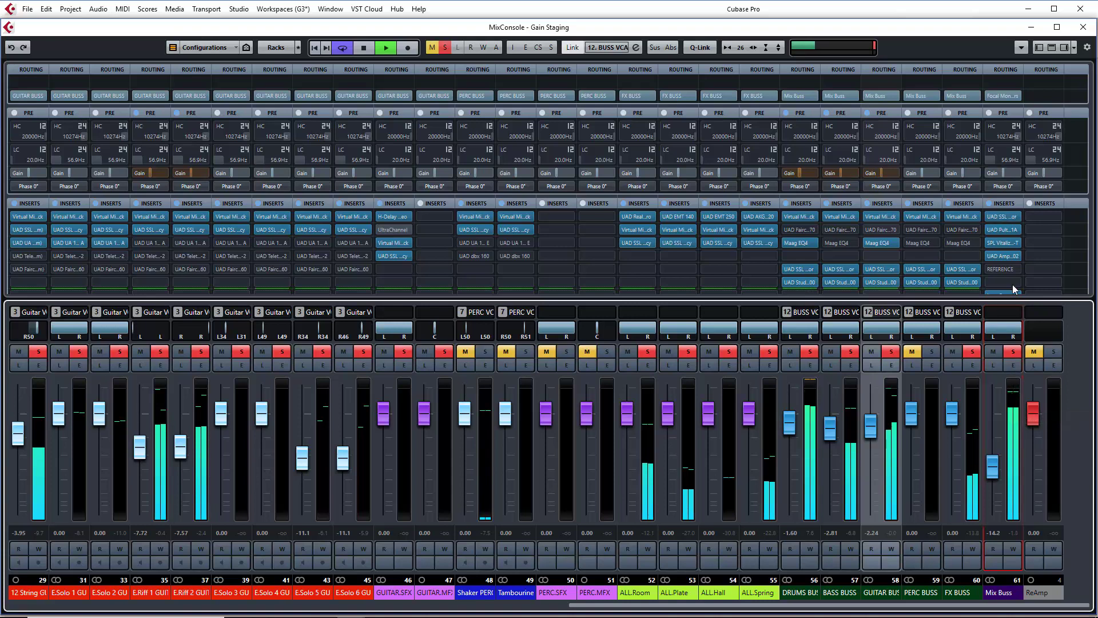
Step: Try lowering the Mix Buss Pre gain to about -13 dB against its input meter, reset it to 0 dB and lower it again
{"action": "left_click_drag", "start_coordinate": [1003, 174], "coordinate": [999, 177]}
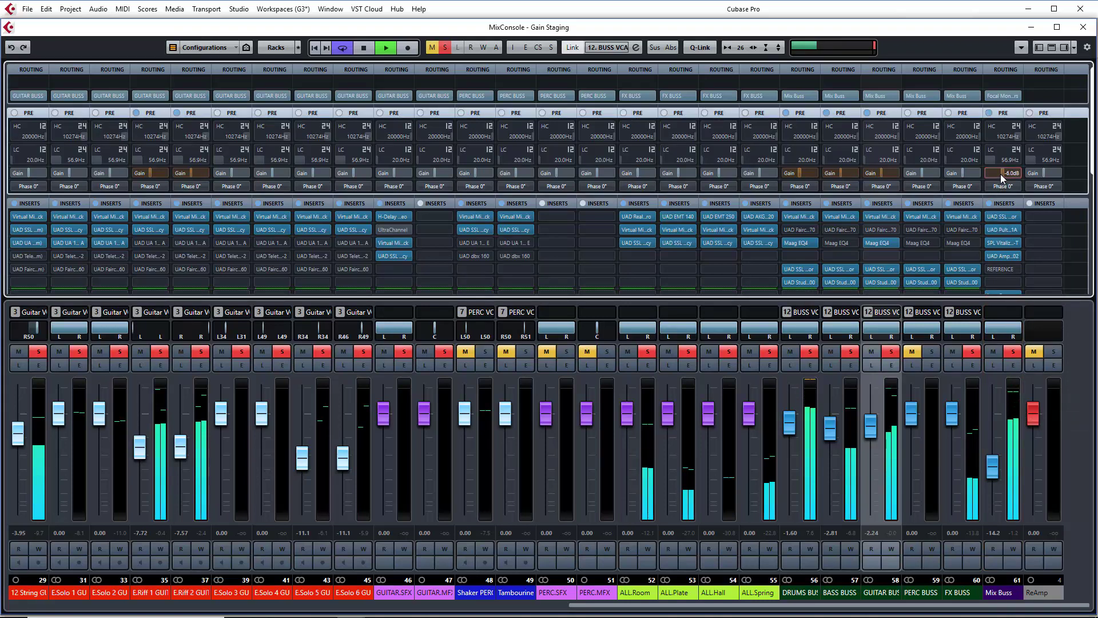
{"action": "scroll", "coordinate": [1001, 175], "scroll_direction": "up", "scroll_amount": 9}
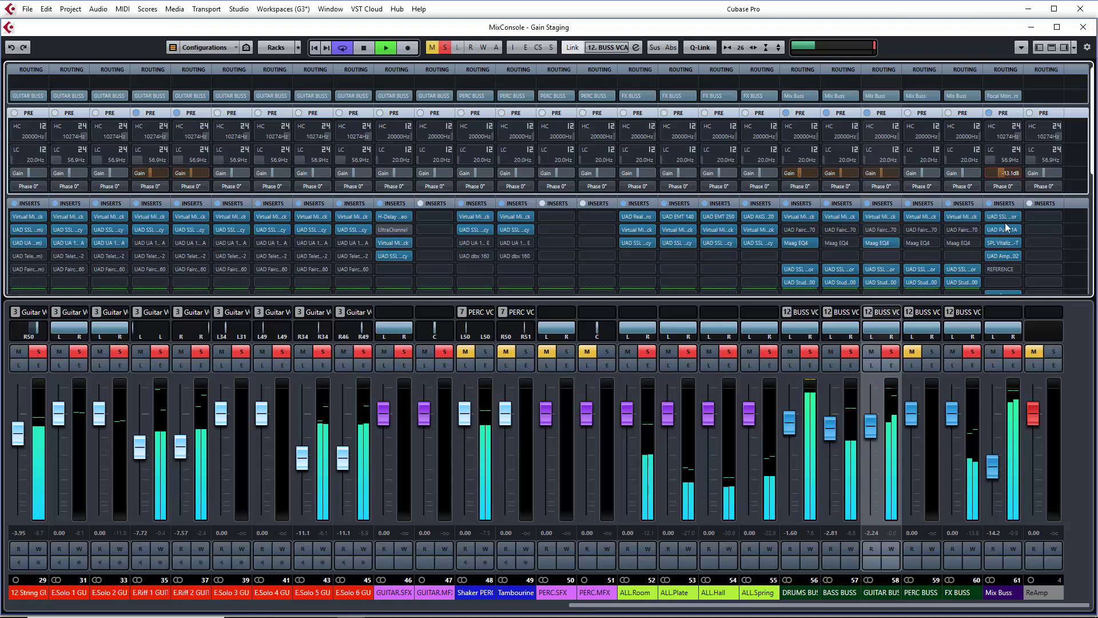
{"action": "left_click", "coordinate": [1018, 517]}
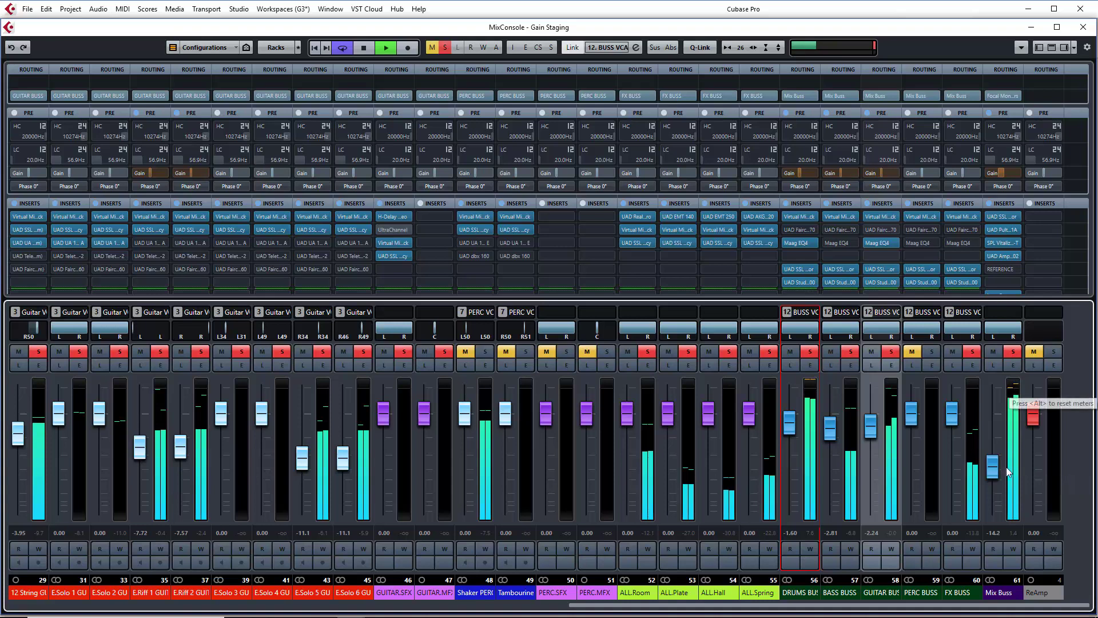
{"action": "mouse_move", "coordinate": [1012, 257]}
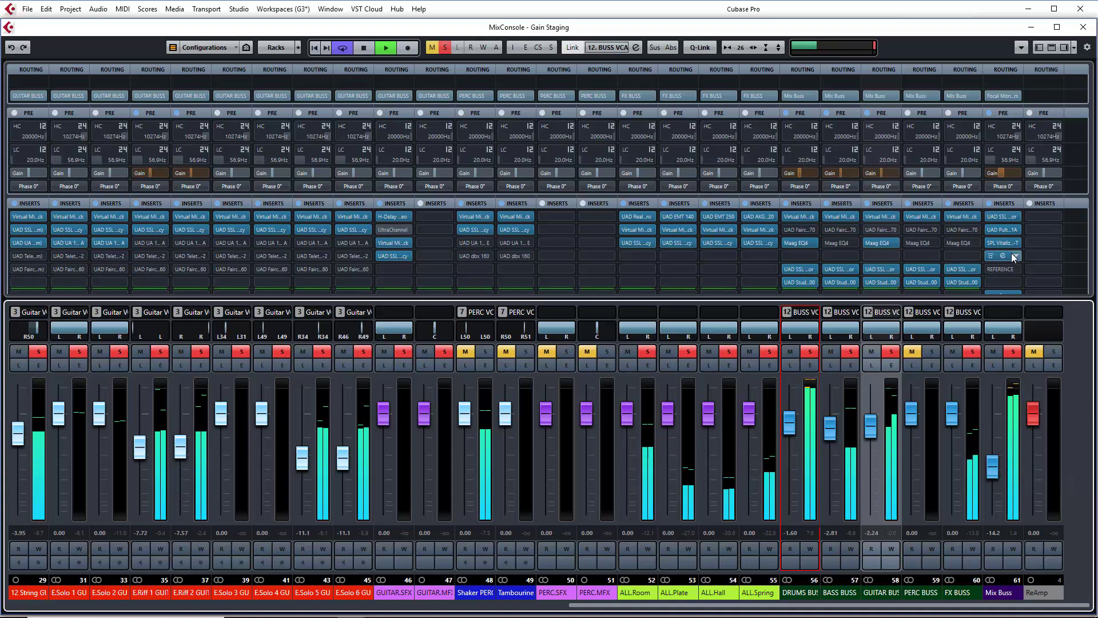
{"action": "left_click", "coordinate": [1002, 174], "text": "ctrl"}
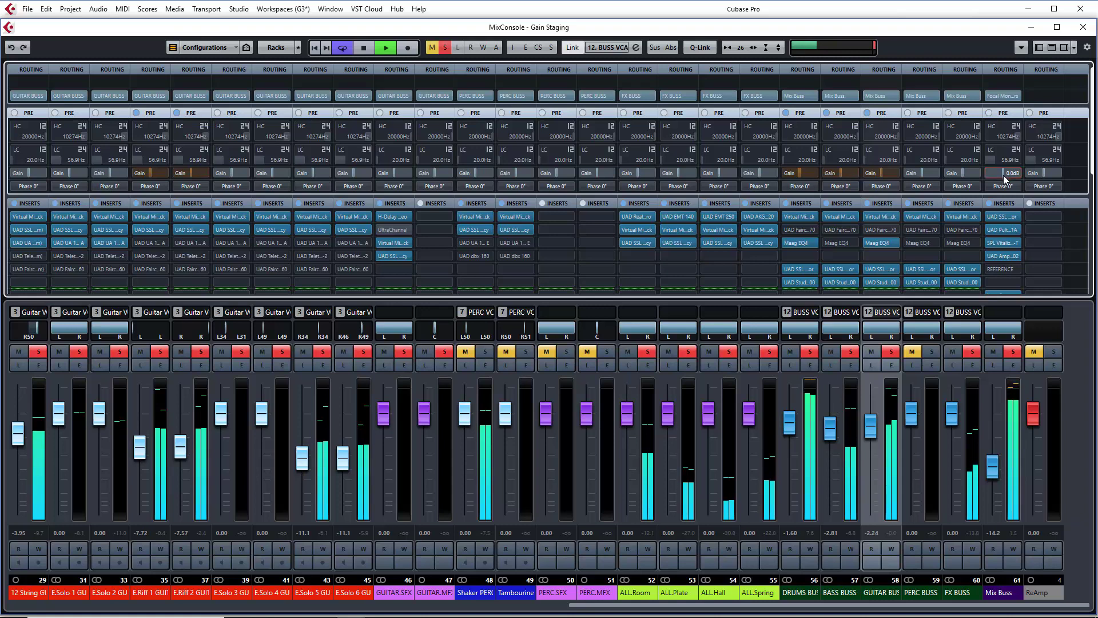
{"action": "left_click_drag", "start_coordinate": [1001, 177], "coordinate": [1001, 188]}
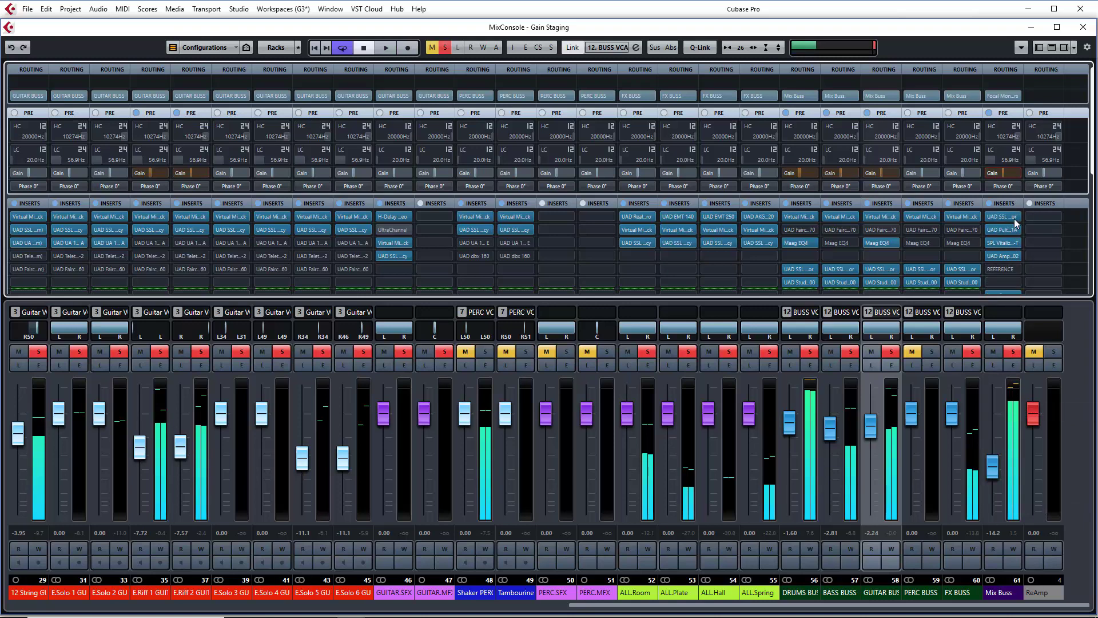
Step: Load the VUMT meter plug-in on the Mix Buss and move it to the first insert slot
{"action": "left_click", "coordinate": [1016, 282]}
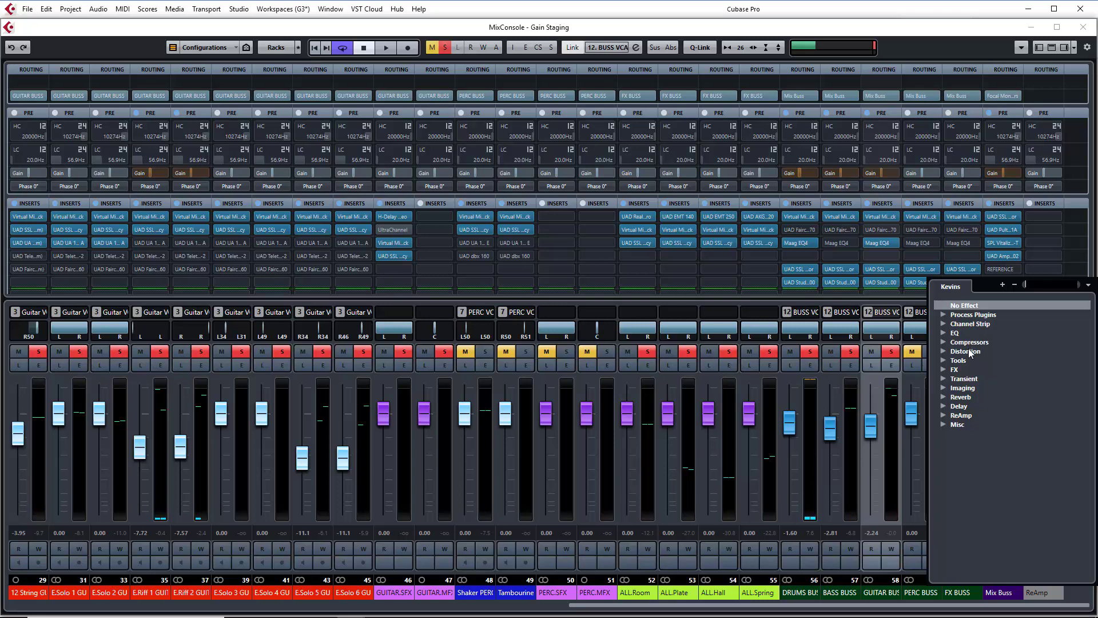
{"action": "type", "text": "vumt"}
{"action": "left_click", "coordinate": [978, 317]}
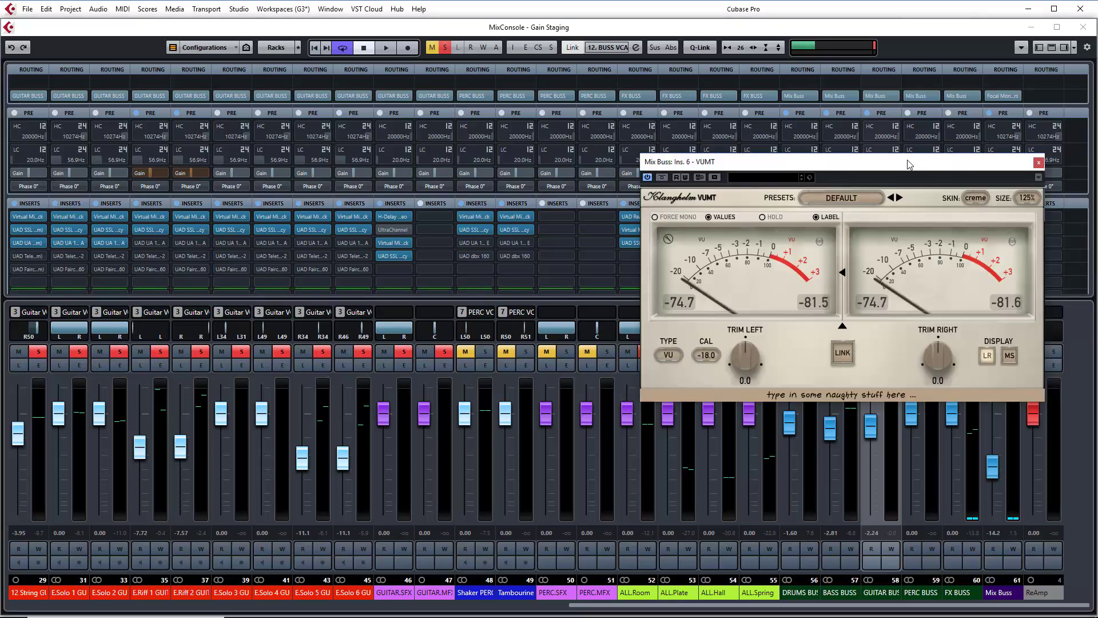
{"action": "left_click_drag", "start_coordinate": [943, 155], "coordinate": [813, 144]}
{"action": "left_click_drag", "start_coordinate": [994, 283], "coordinate": [999, 217]}
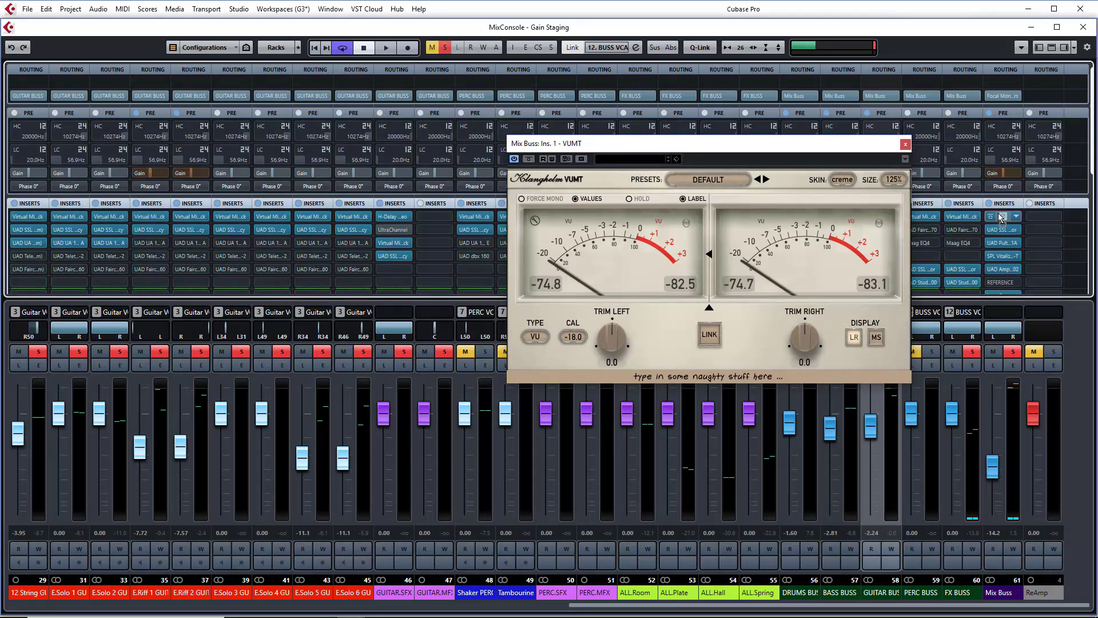
Step: Start playback and lower the Mix Buss Pre gain to about -3.6 dB against the VUMT meter, keeping the plug-in window clear of the gain control
{"action": "key", "text": "space"}
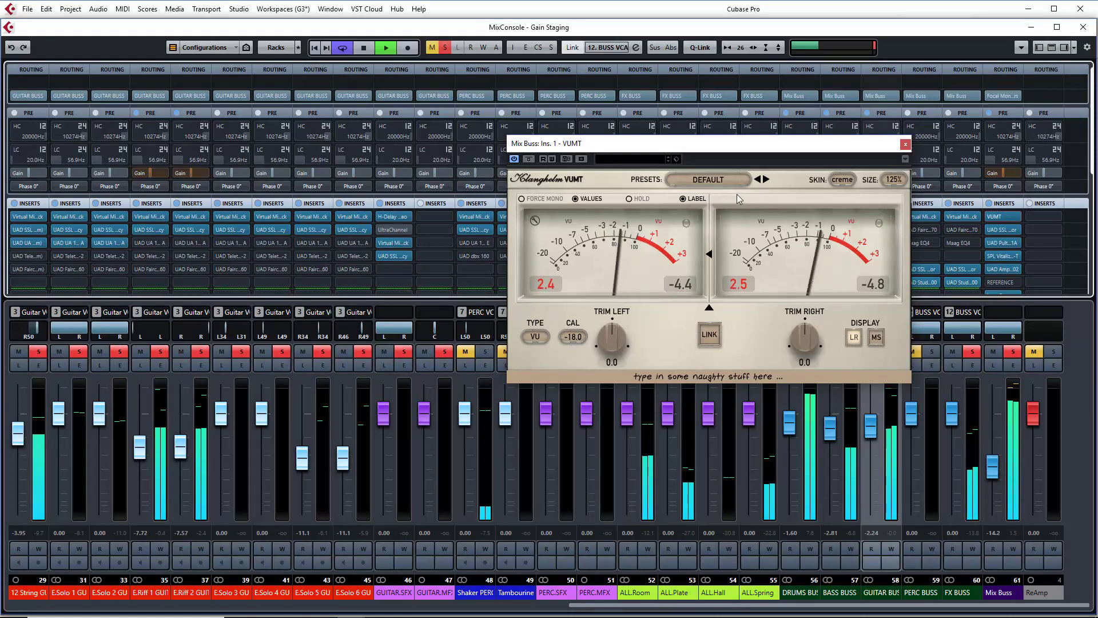
{"action": "left_click_drag", "start_coordinate": [765, 145], "coordinate": [766, 63]}
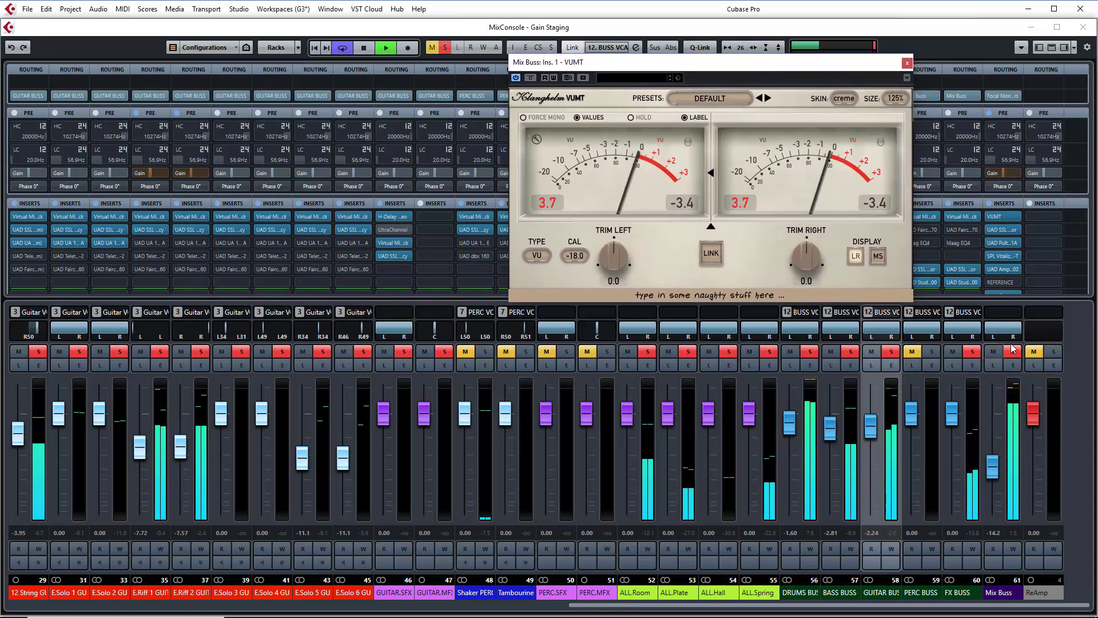
{"action": "left_click", "coordinate": [1002, 172]}
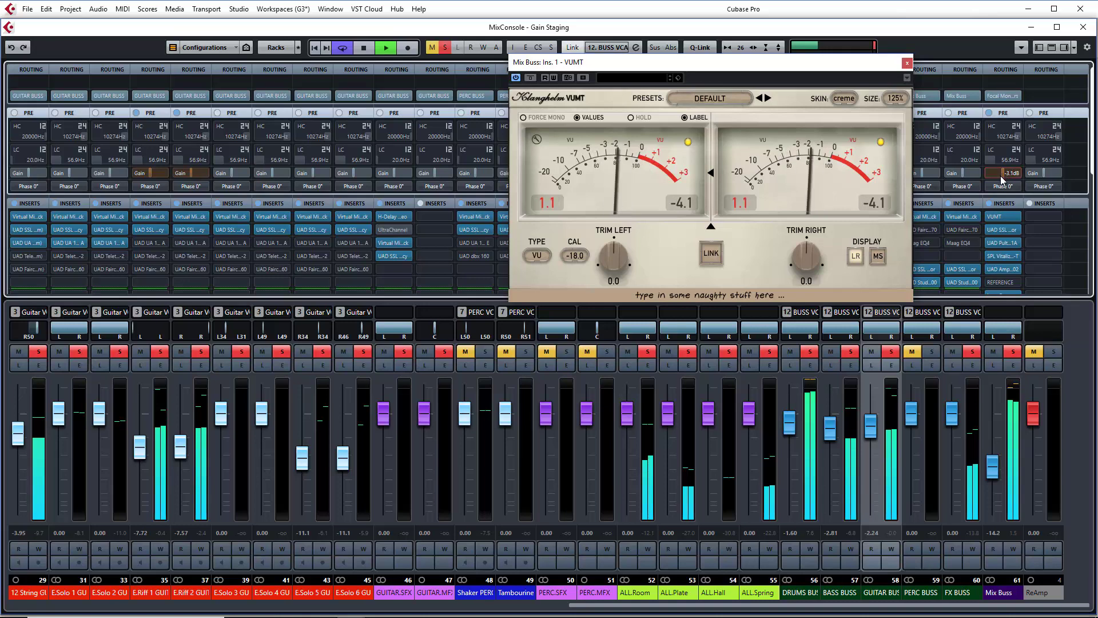
{"action": "left_click_drag", "start_coordinate": [1000, 173], "coordinate": [998, 180]}
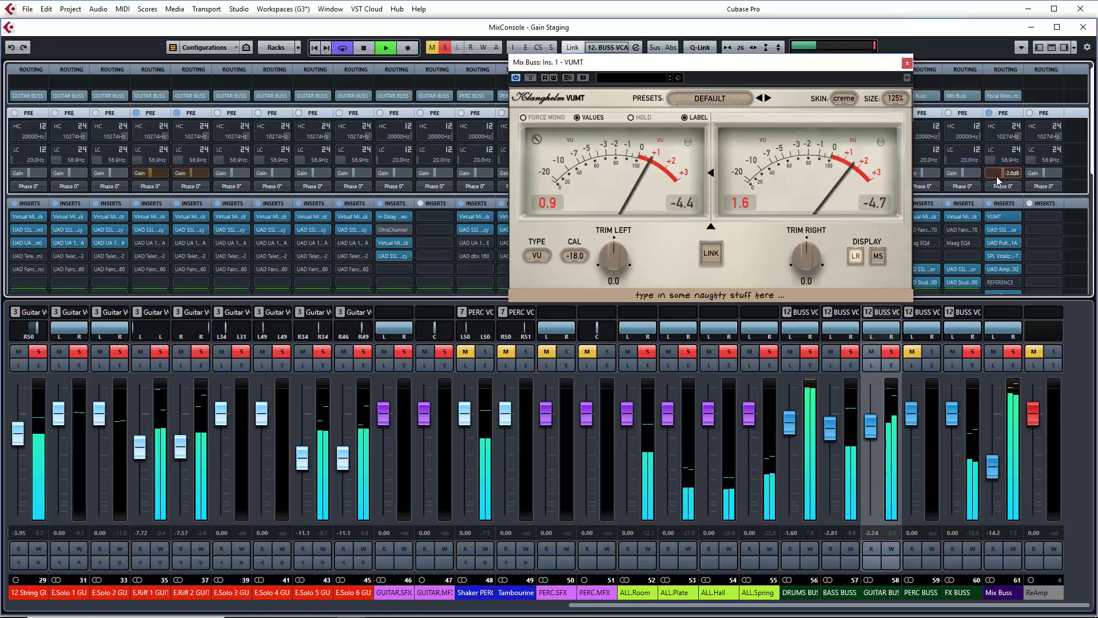
{"action": "left_click_drag", "start_coordinate": [997, 183], "coordinate": [996, 183]}
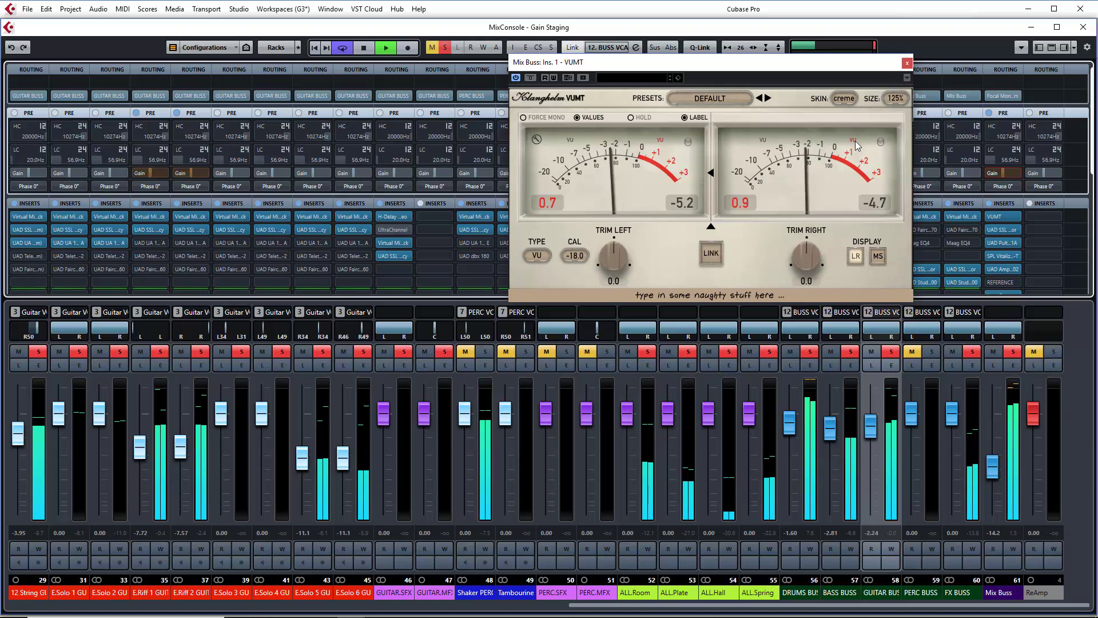
Step: Close the VUMT plug-in window and switch the global meter position from Input so the meters read after the faders
{"action": "left_click", "coordinate": [908, 63]}
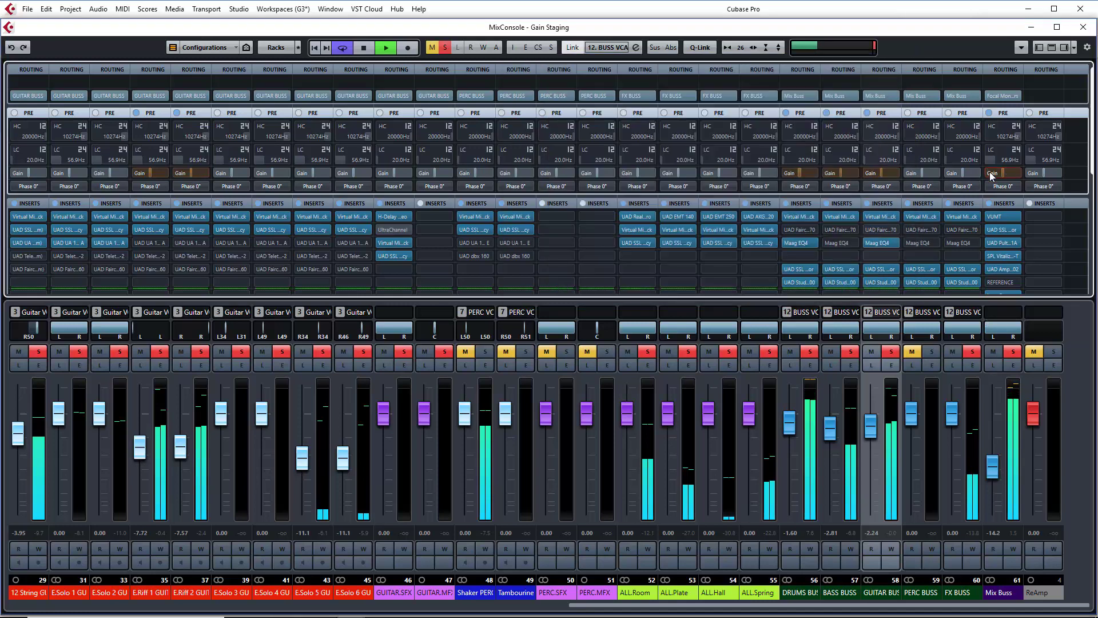
{"action": "right_click", "coordinate": [1013, 507]}
{"action": "mouse_move", "coordinate": [975, 478]}
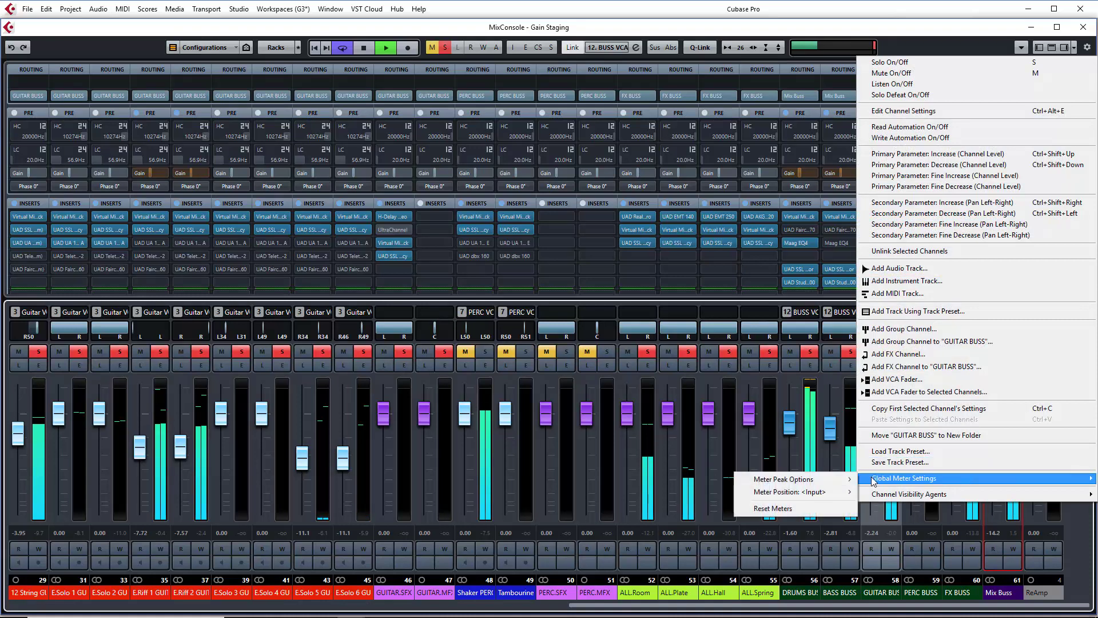
{"action": "mouse_move", "coordinate": [825, 498]}
{"action": "left_click", "coordinate": [882, 517]}
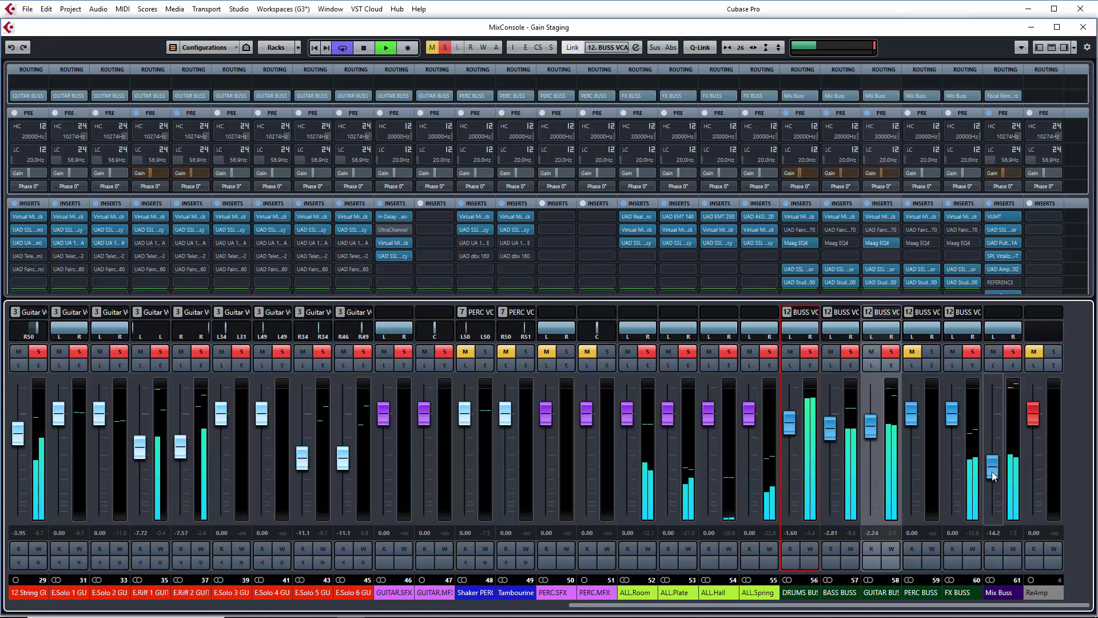
Step: Raise the Mix Buss fader, reset it to 0 dB, lower it to about -10.1 dB and stop playback
{"action": "left_click_drag", "start_coordinate": [993, 475], "coordinate": [998, 449]}
{"action": "left_click", "coordinate": [994, 451], "text": "ctrl"}
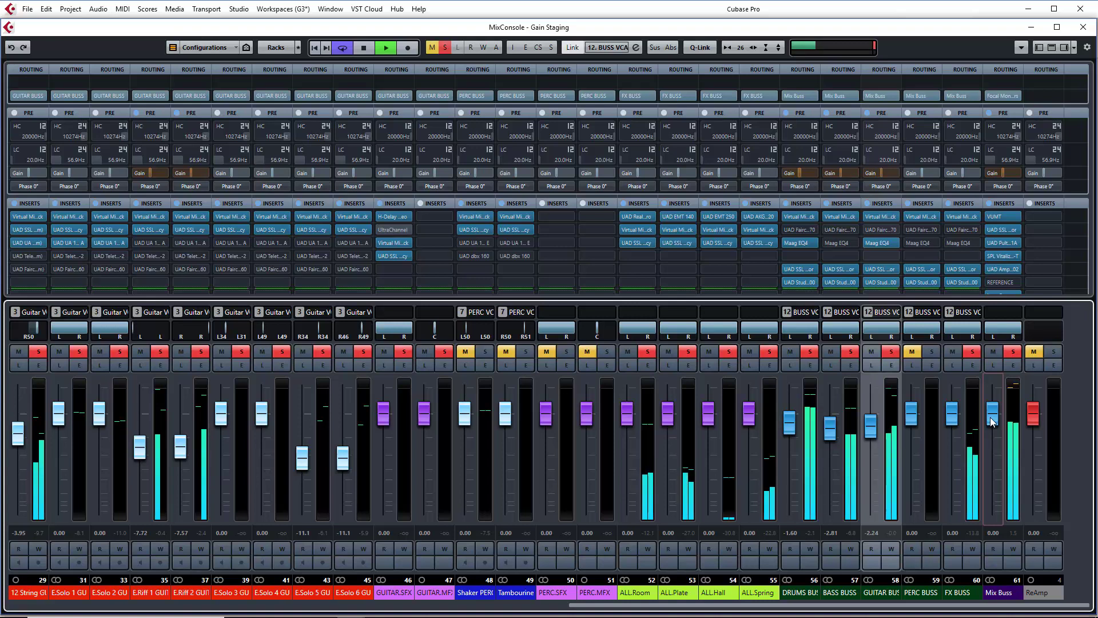
{"action": "left_click_drag", "start_coordinate": [992, 422], "coordinate": [1000, 465]}
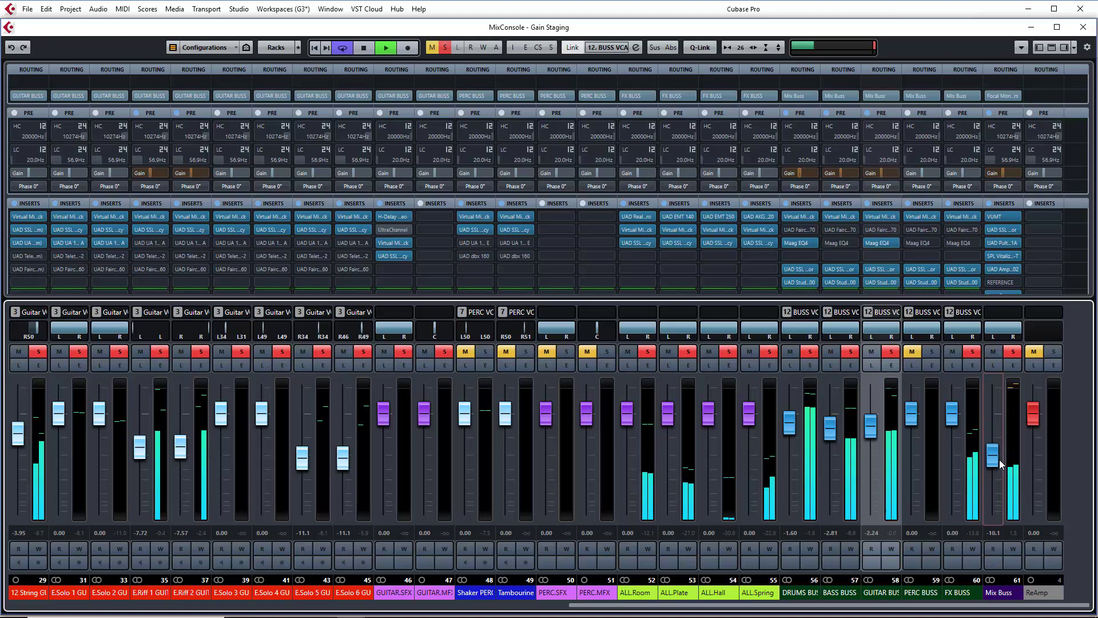
{"action": "key", "text": "space"}
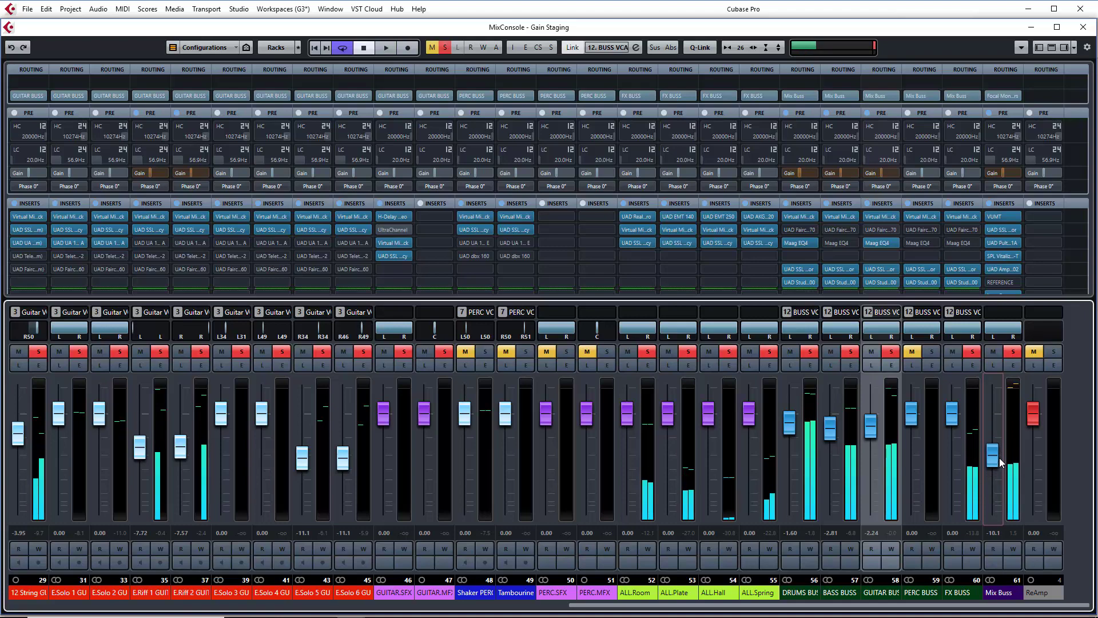